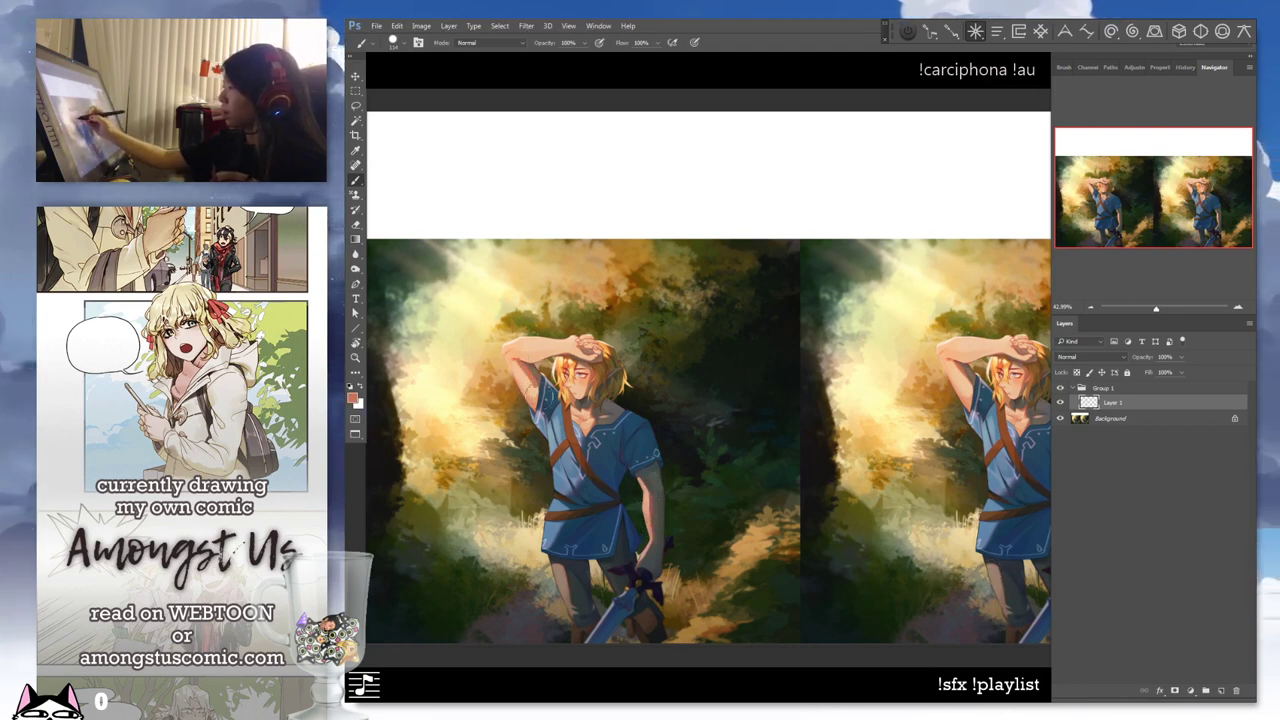
Sample the skin tone on the raised arm, brighten the foreground colour to f59b77 and try a stroke on the background
alt+click(518, 356)
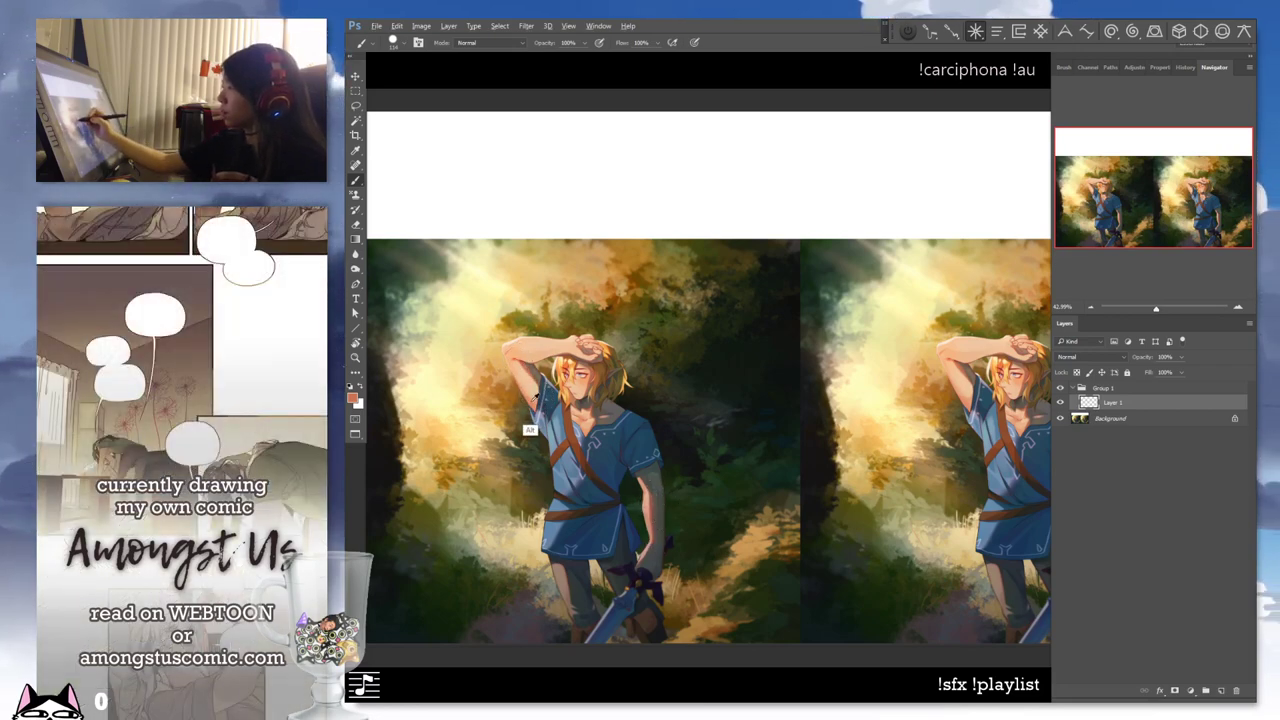
click(353, 398)
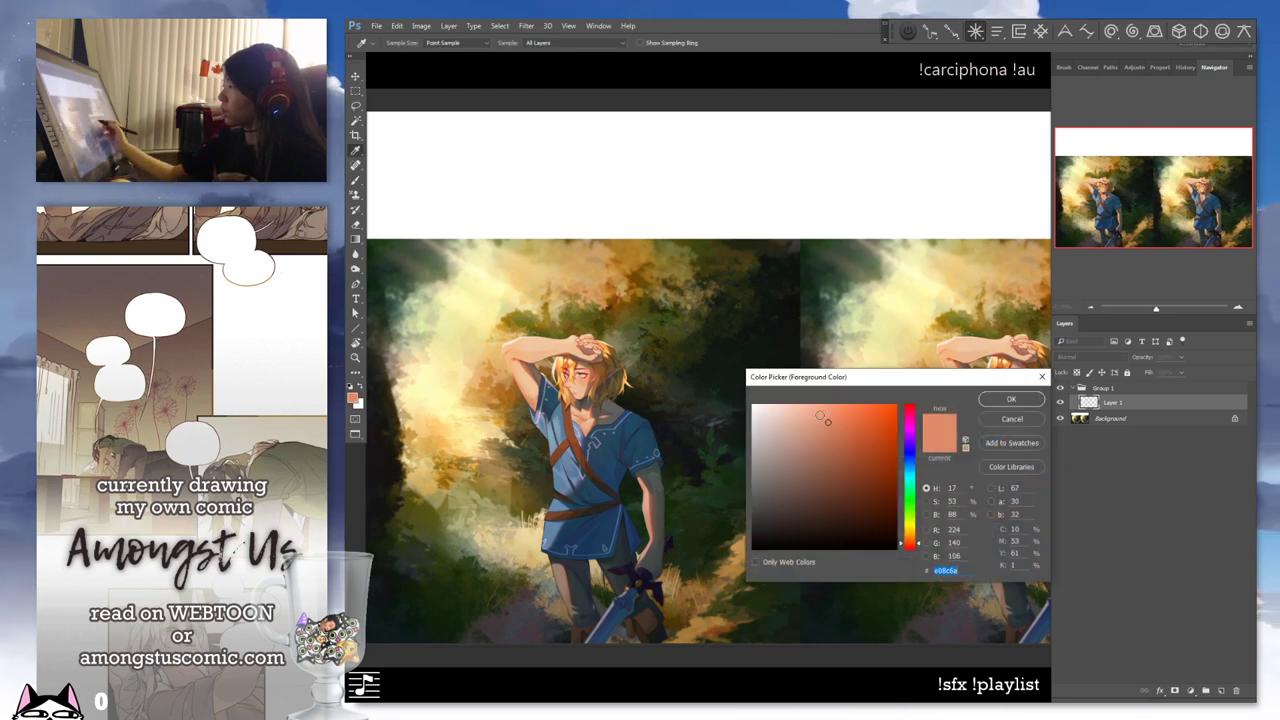
drag(822, 415, 829, 410)
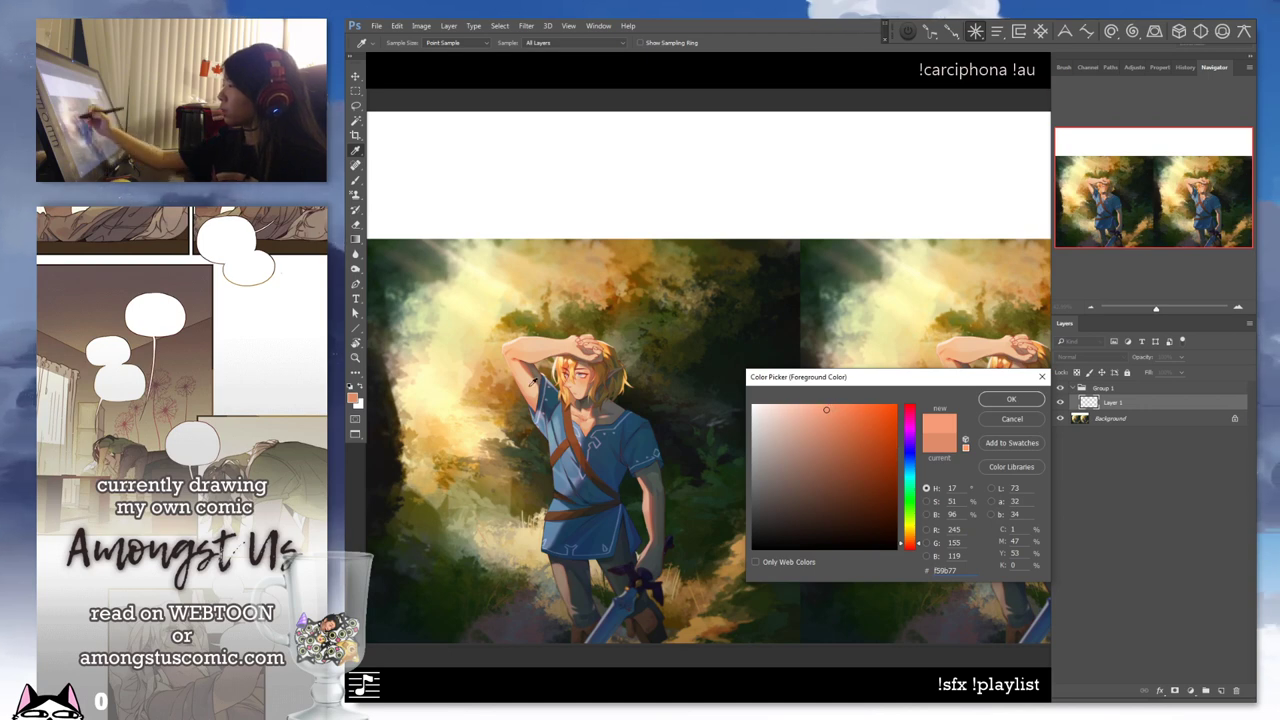
key(Return)
key(b)
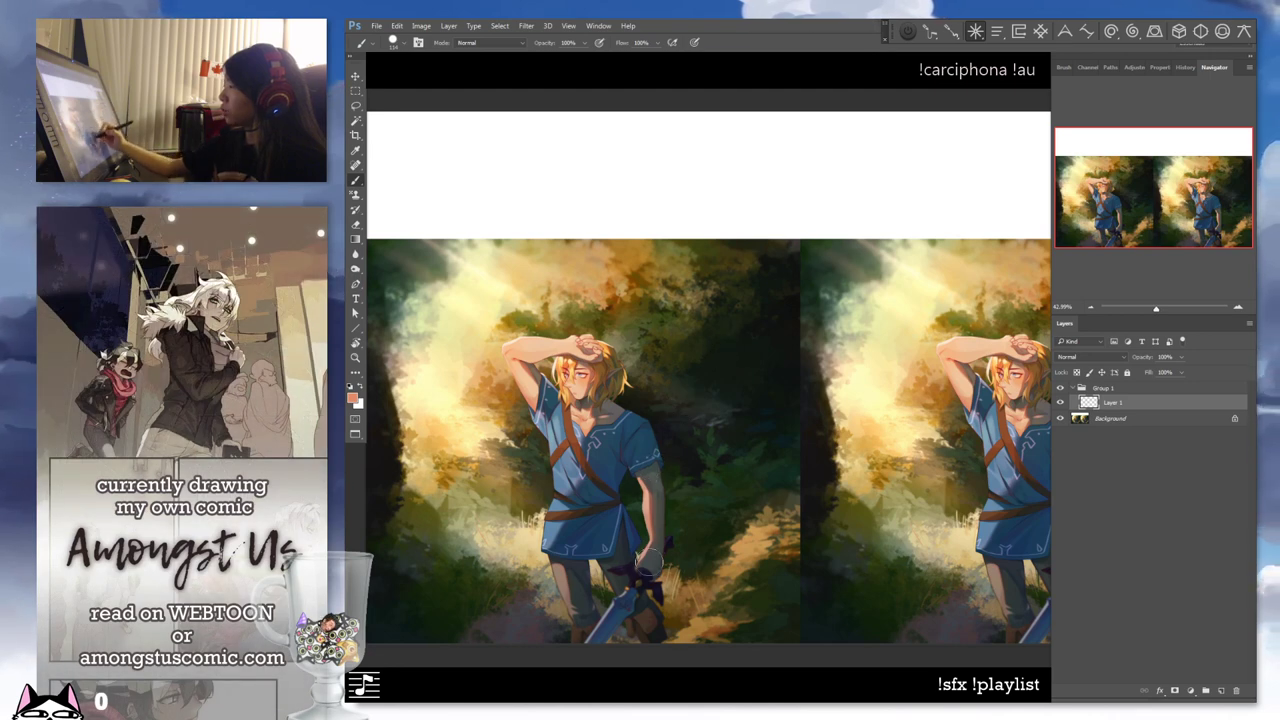
mouse_move(785, 272)
mouse_down()
mouse_move(659, 351)
mouse_move(694, 518)
mouse_move(802, 370)
mouse_move(805, 278)
mouse_up()
key(ctrl+z)
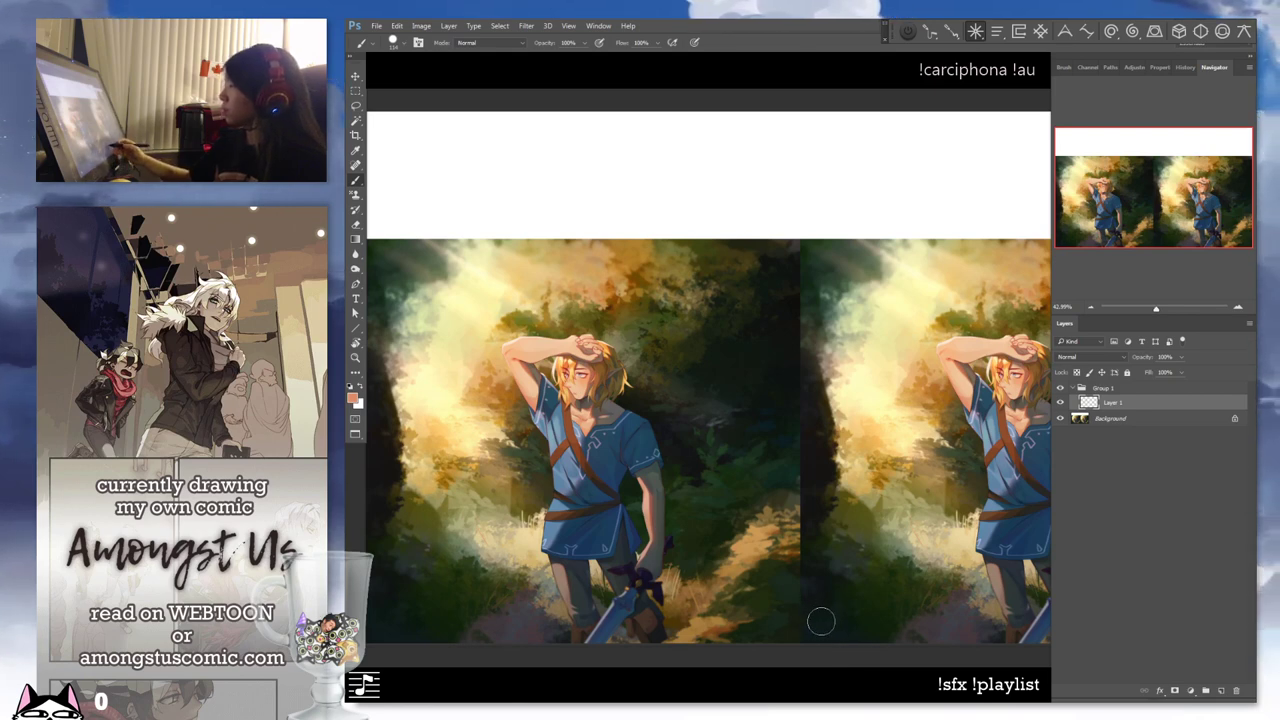
Crop the canvas to a small area around the character's neck and collar for a close-up
key(c)
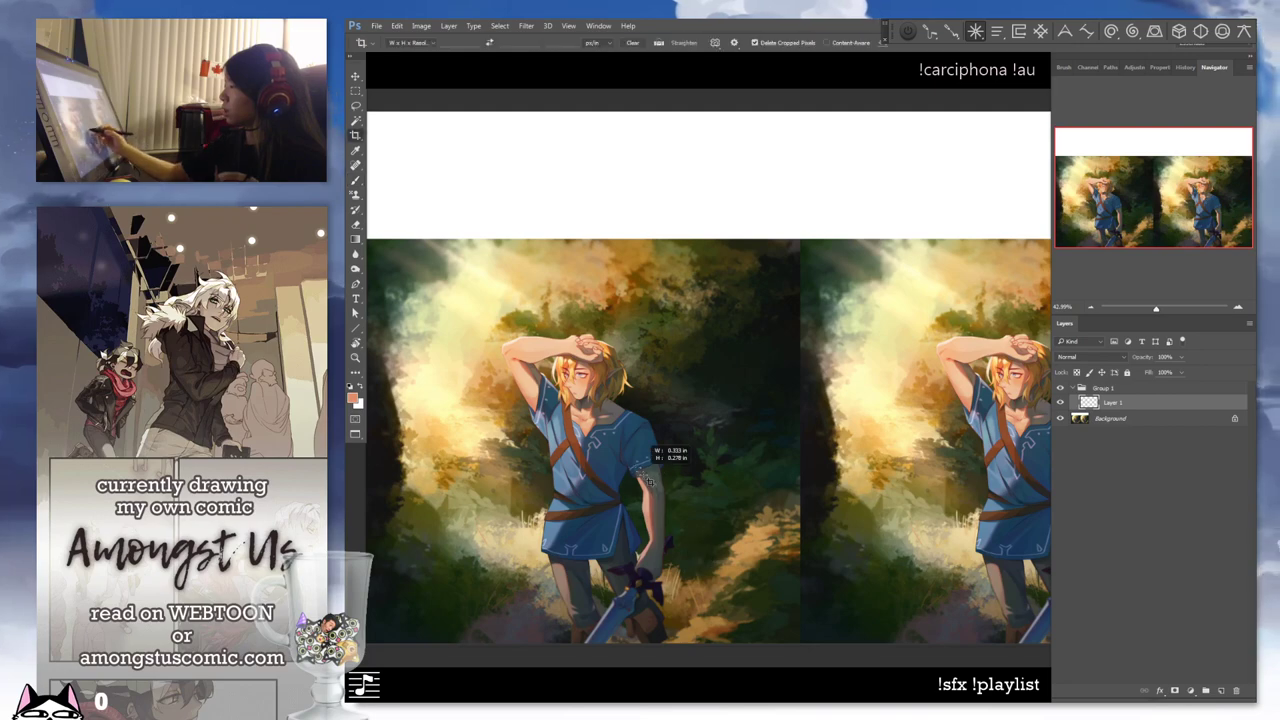
drag(635, 467, 667, 575)
key(Escape)
drag(589, 399, 623, 429)
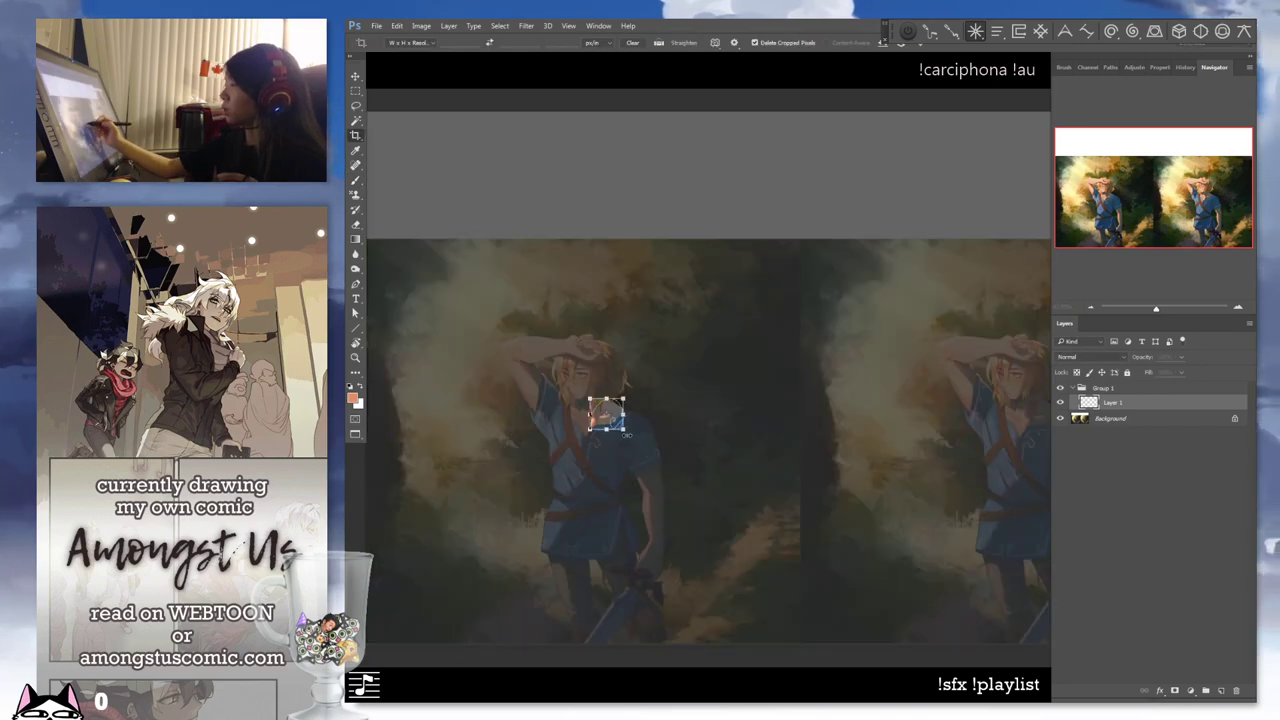
key(Return)
key(ctrl+plus)
key(ctrl+plus)
key(ctrl+plus)
key(ctrl+plus)
key(ctrl+plus)
key(ctrl+plus)
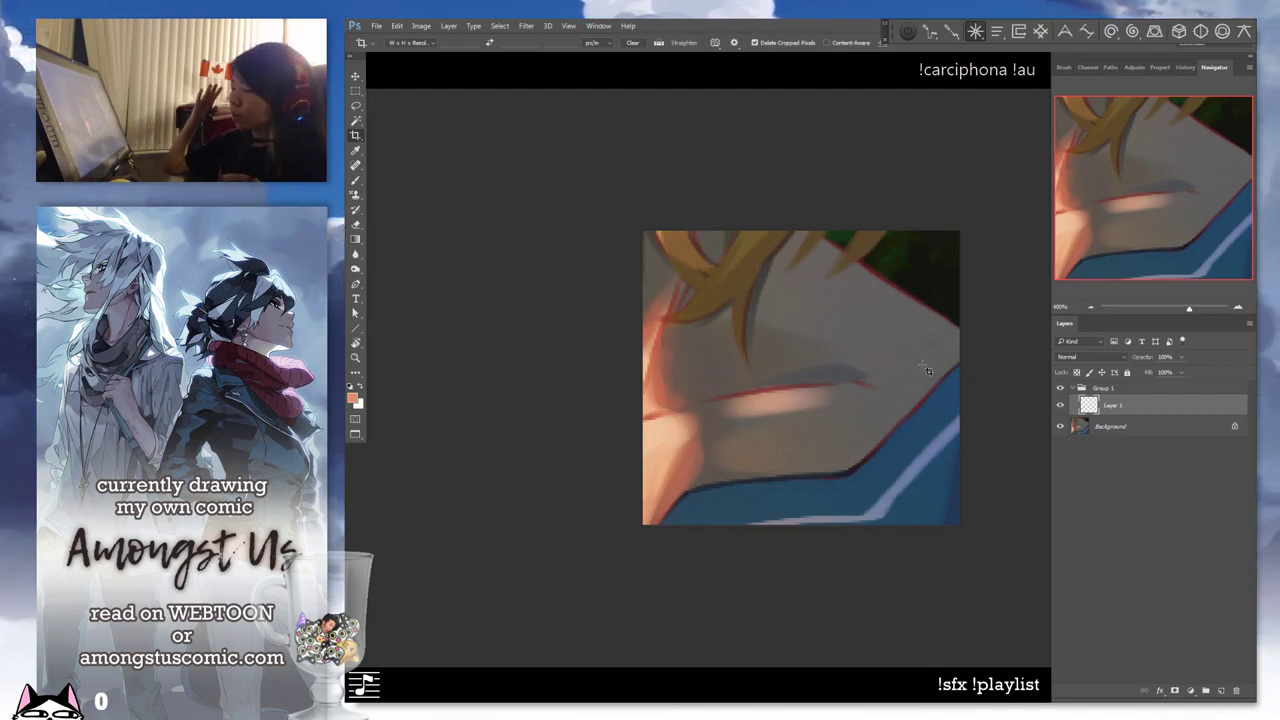
Sample the shadowed neck tone, examine it in the Color Picker and leave the foreground colour unchanged
key(b)
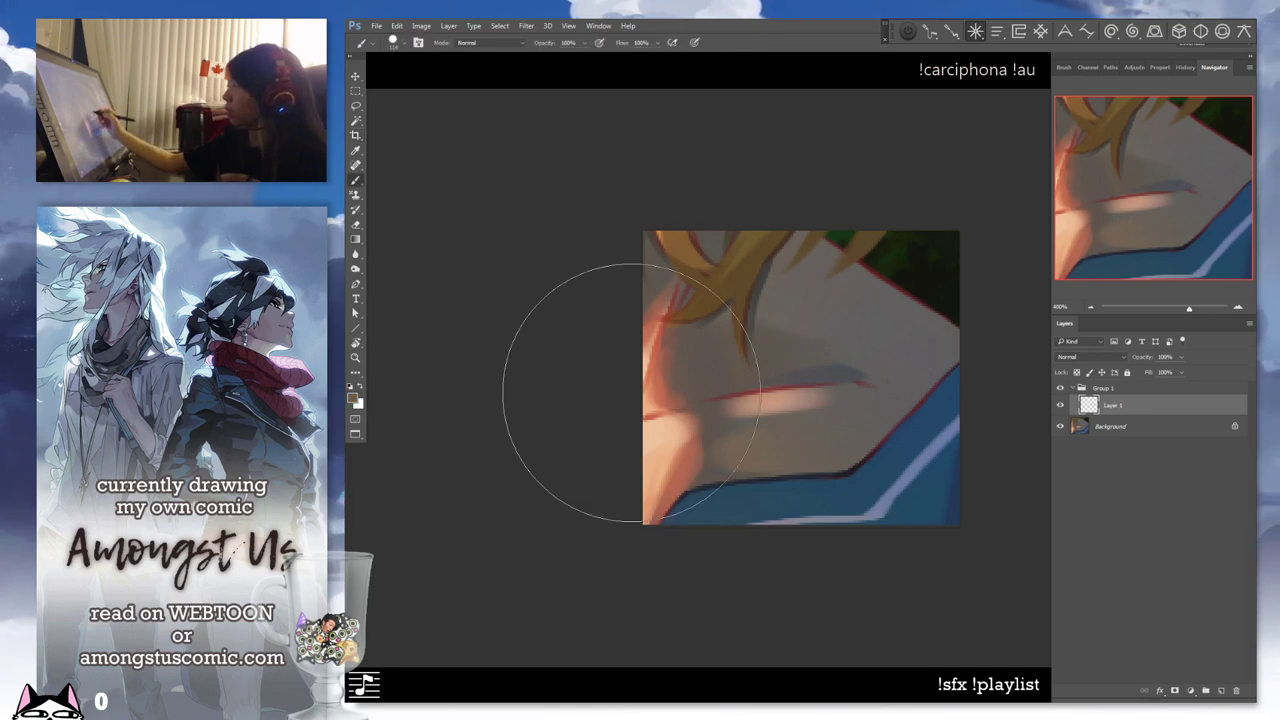
click(354, 399)
click(786, 487)
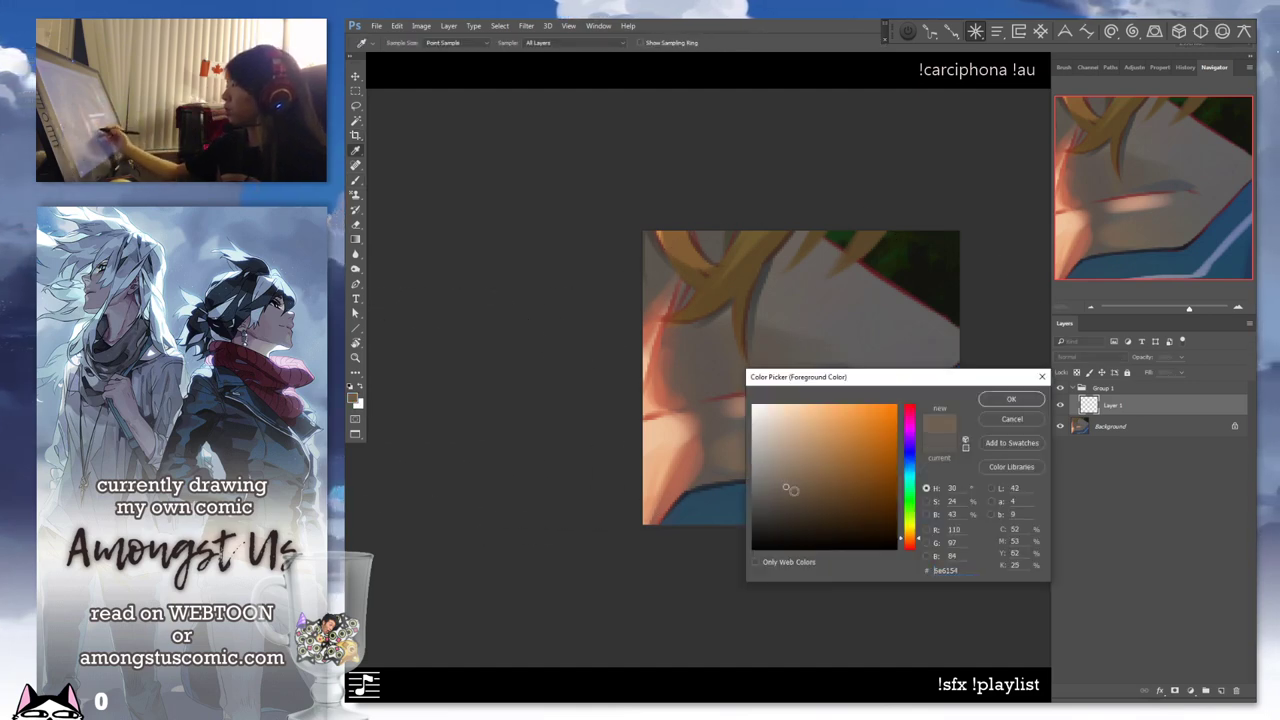
click(1007, 419)
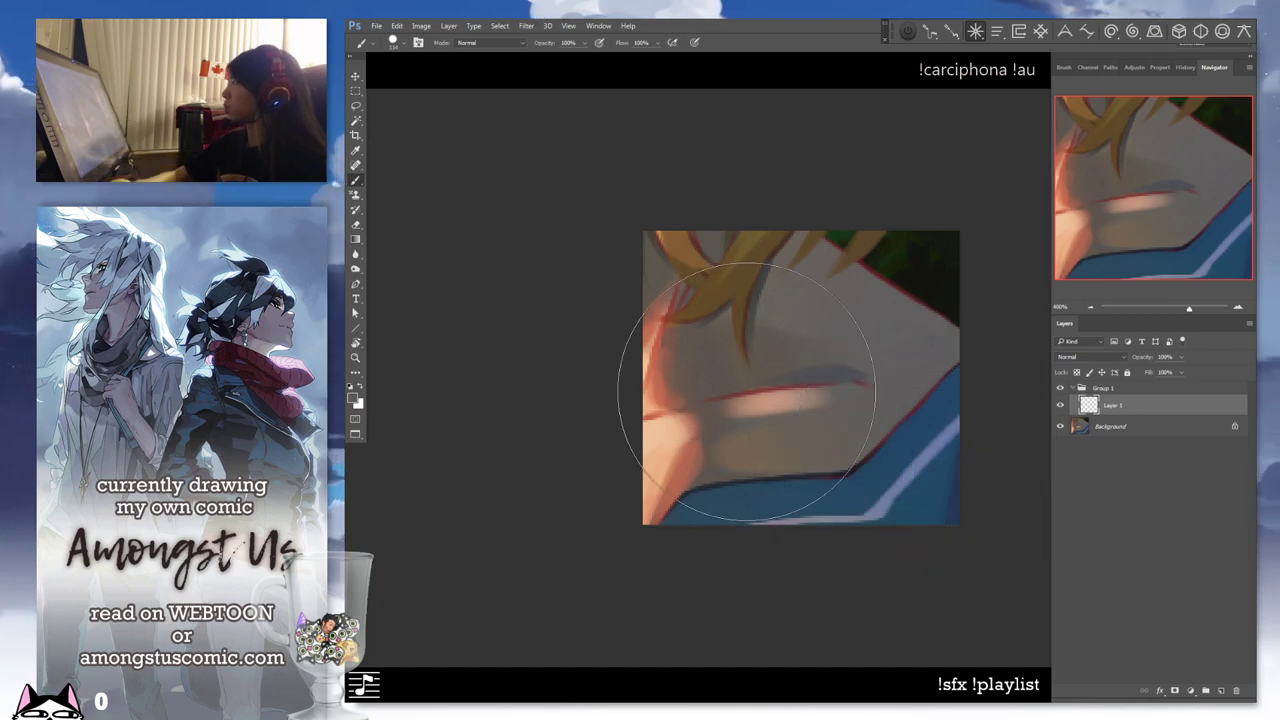
Undo the neck crop to restore the whole painting
scroll(745, 390, up, 3)
key(ctrl+1)
key(ctrl+z)
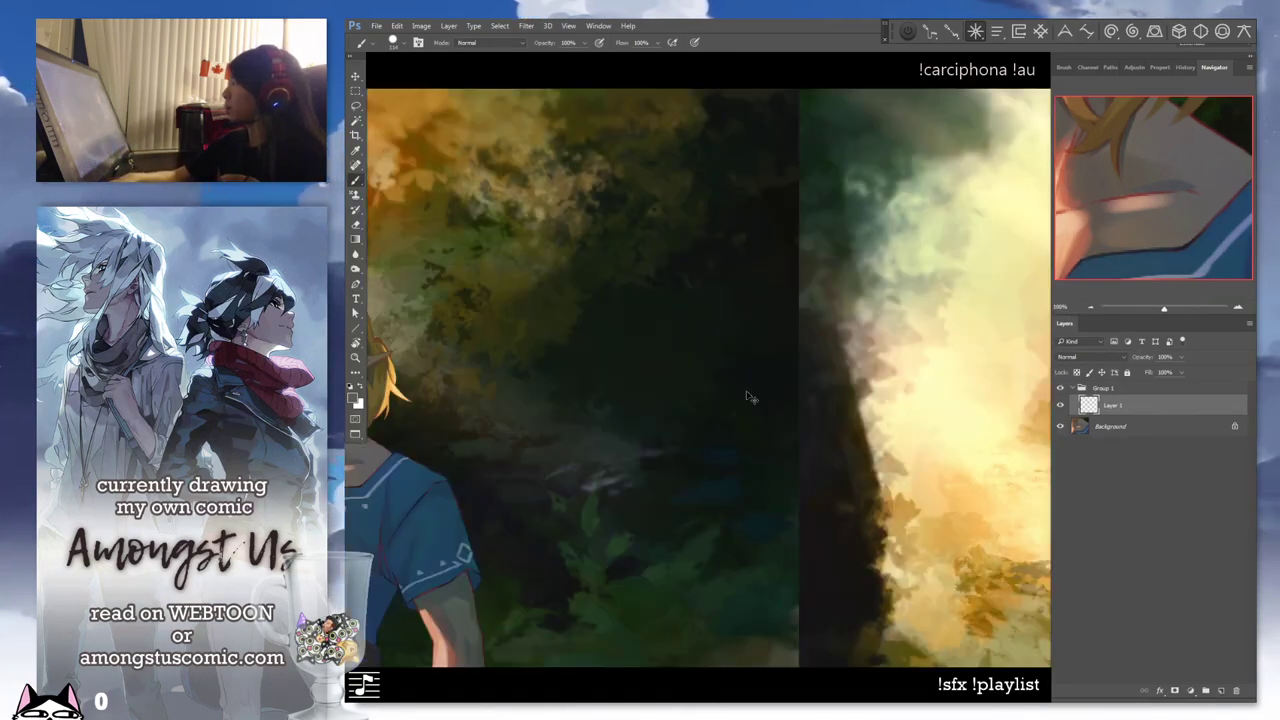
scroll(745, 390, down, 4)
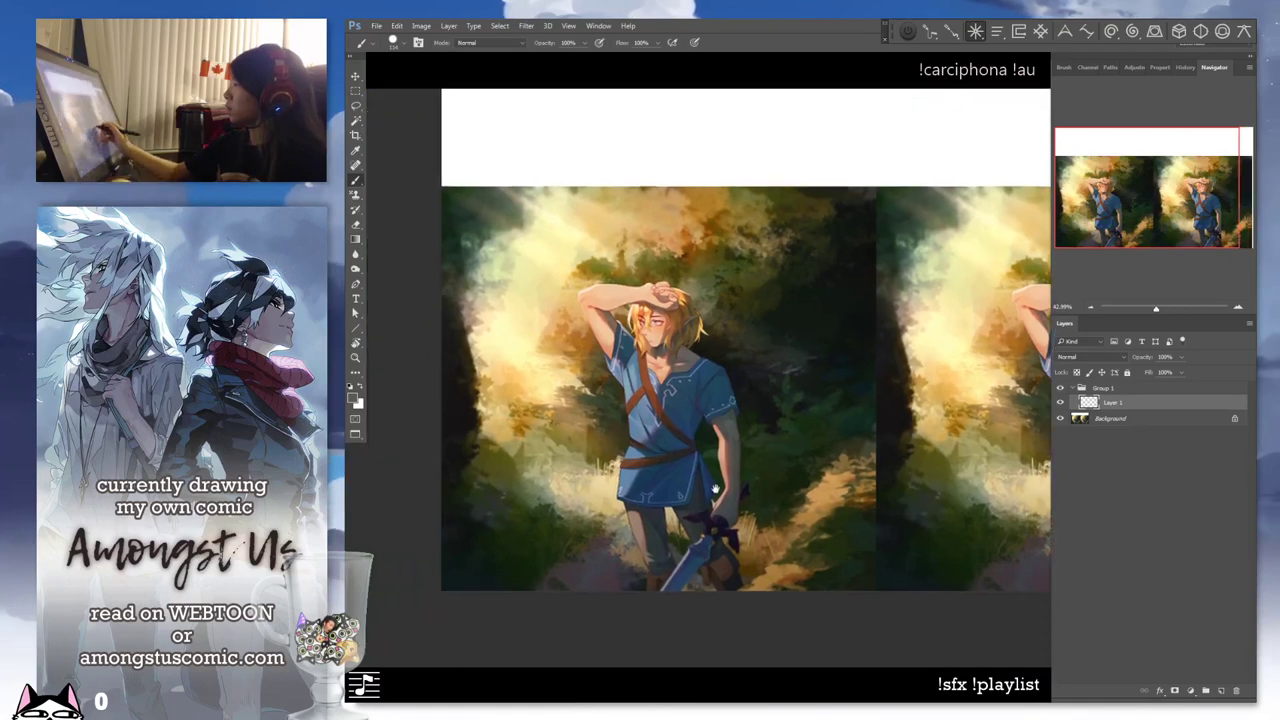
scroll(716, 493, up, 1)
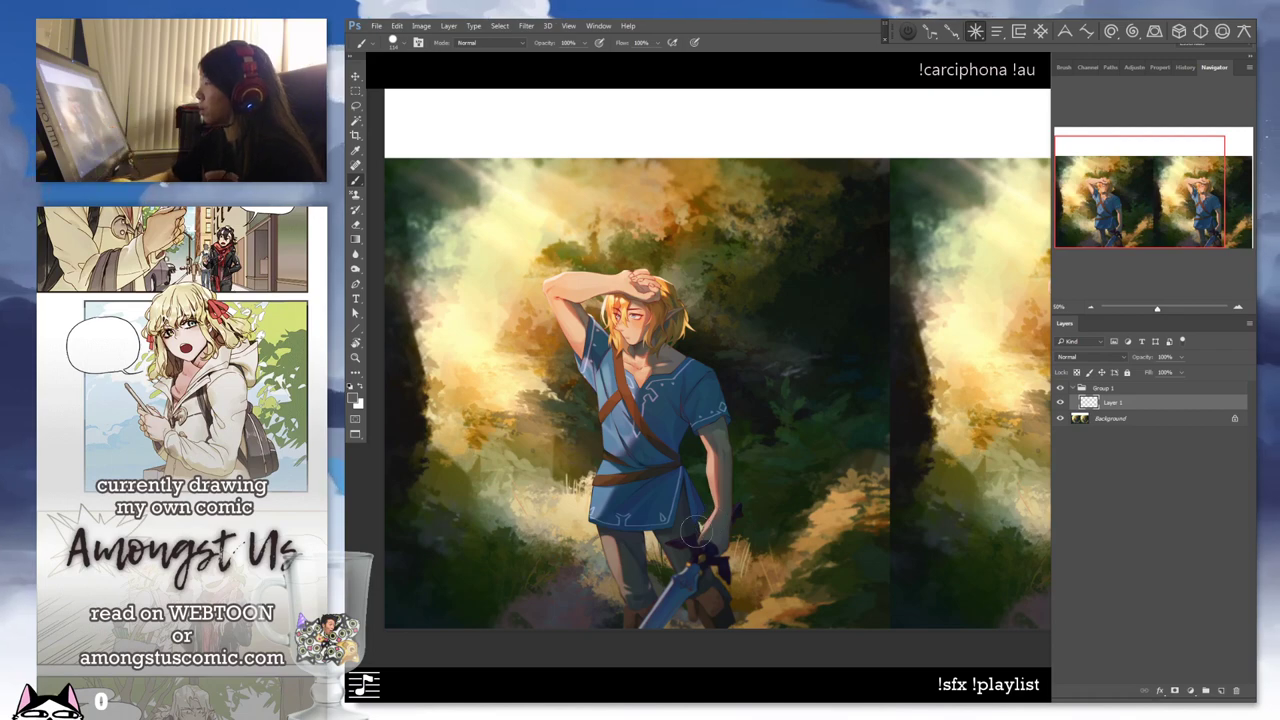
Reduce the brush size for fine lines and sample the dark blue at the tunic's sleeve seam
key(ctrl+plus)
key(ctrl+plus)
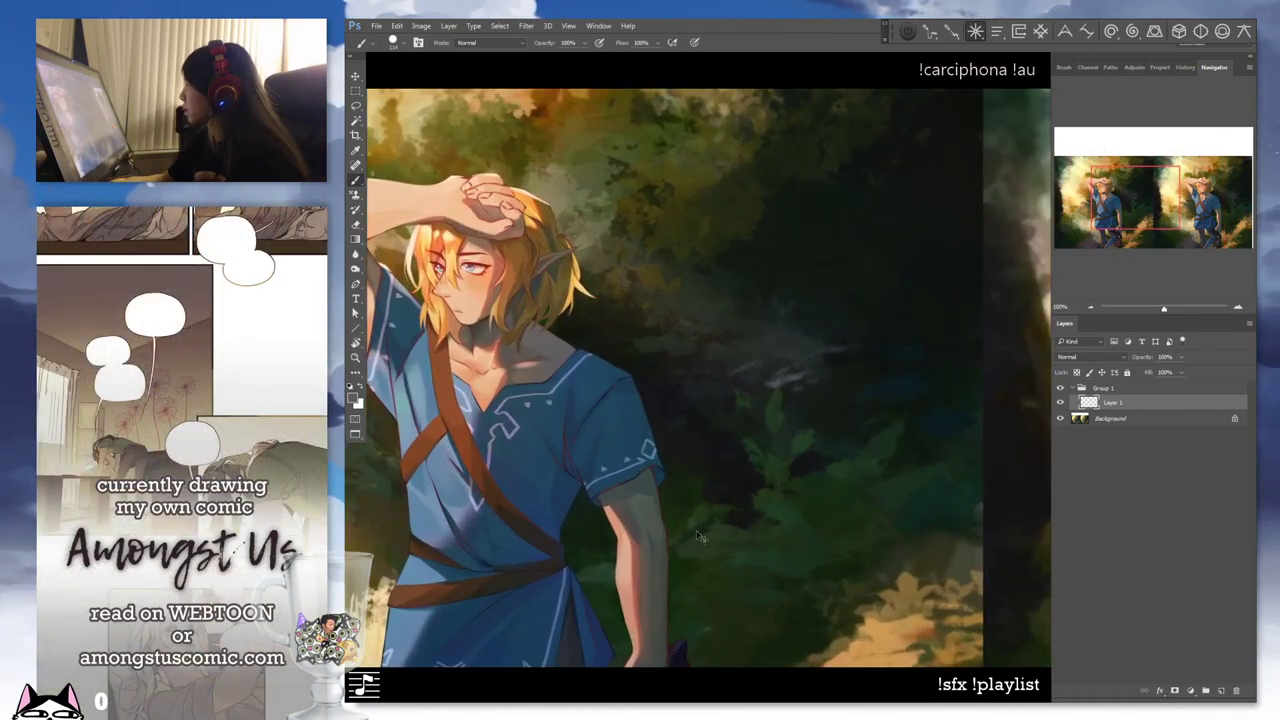
key(space)
drag(619, 509, 784, 497)
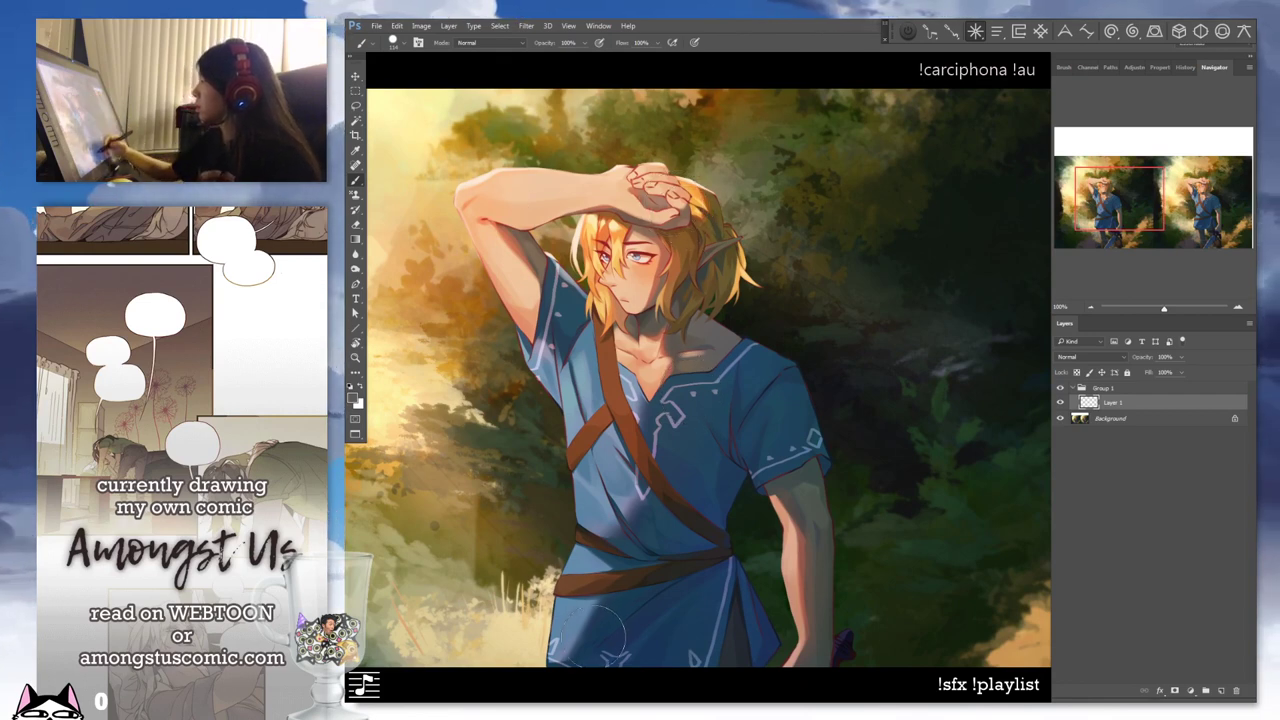
drag(731, 390, 644, 353)
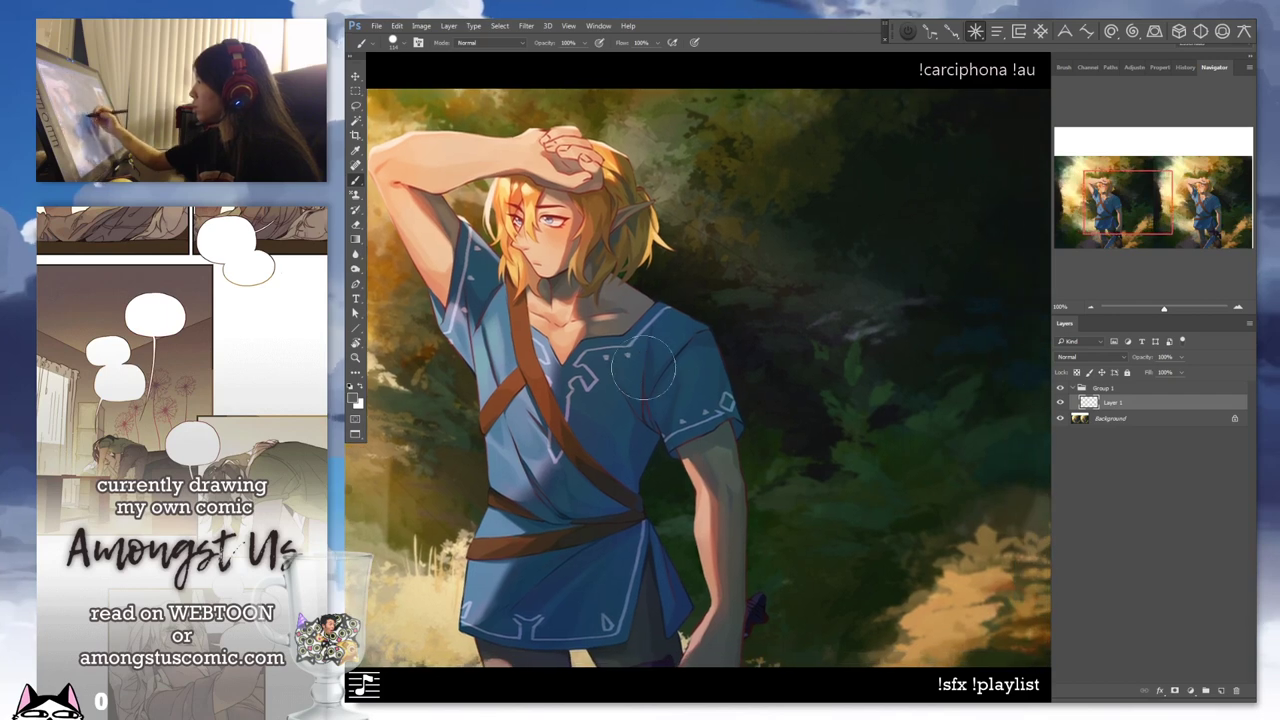
right_click(676, 382)
click(646, 450)
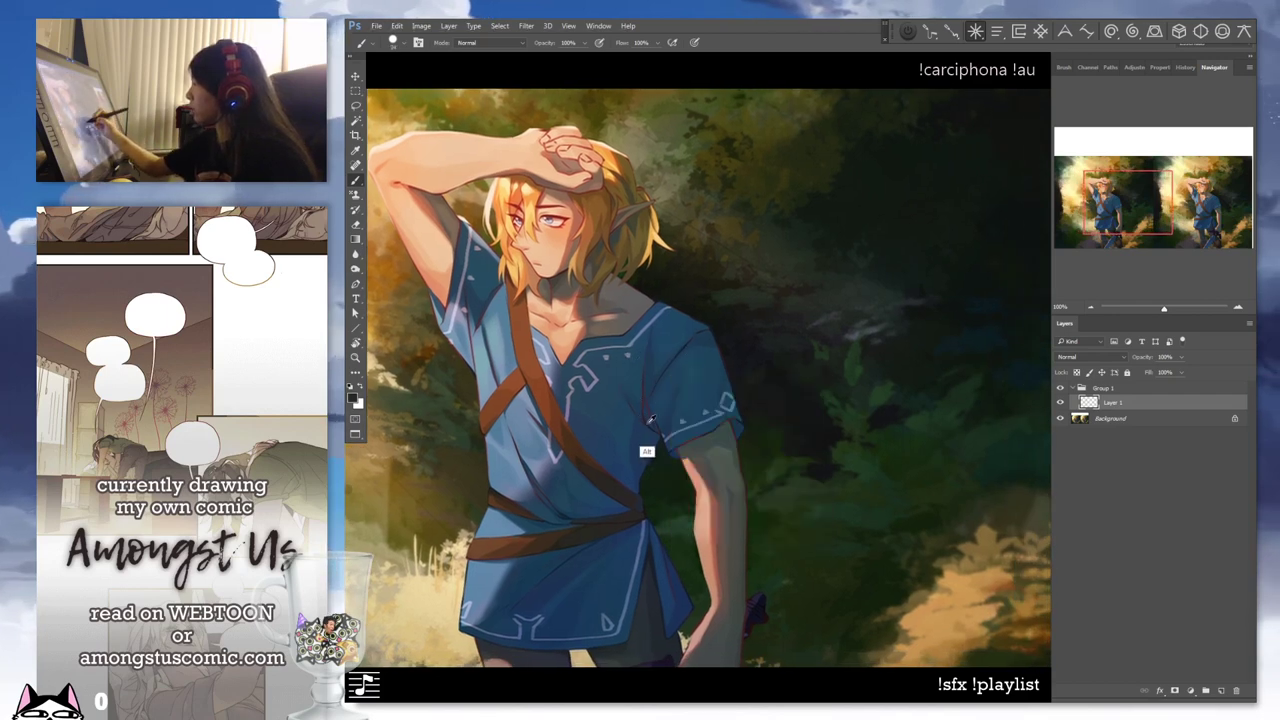
right_click(683, 390)
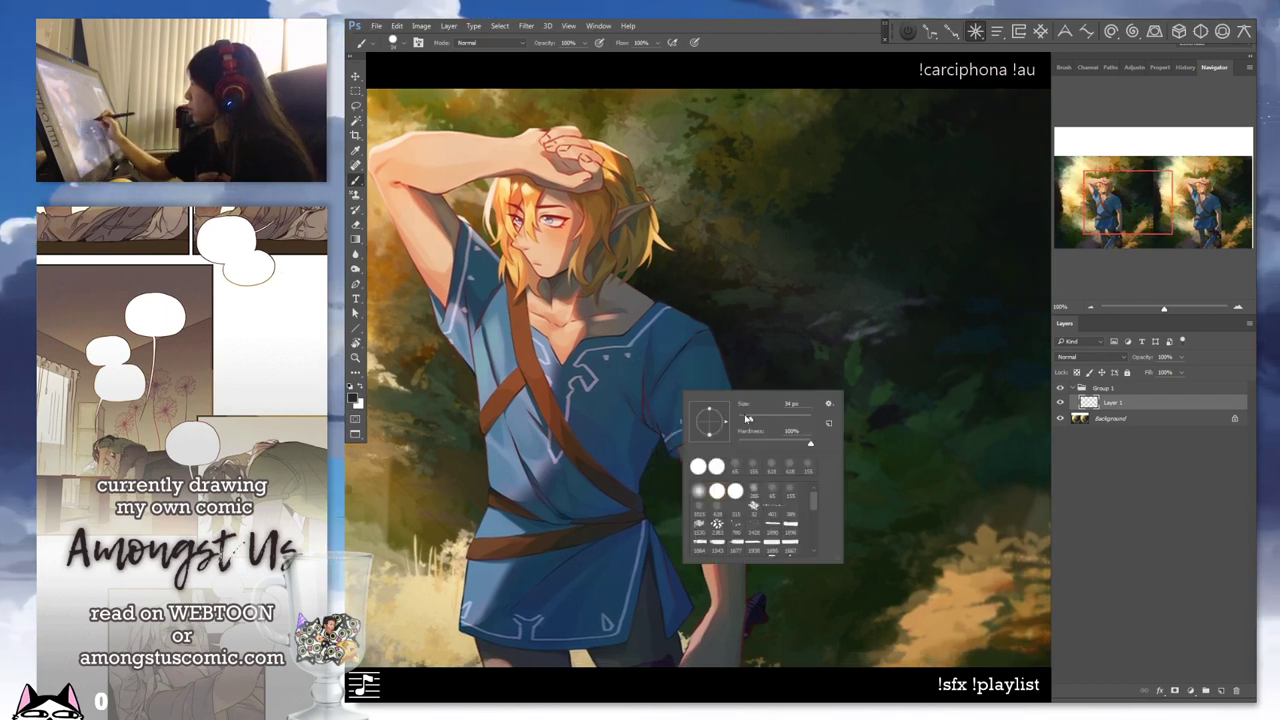
click(717, 345)
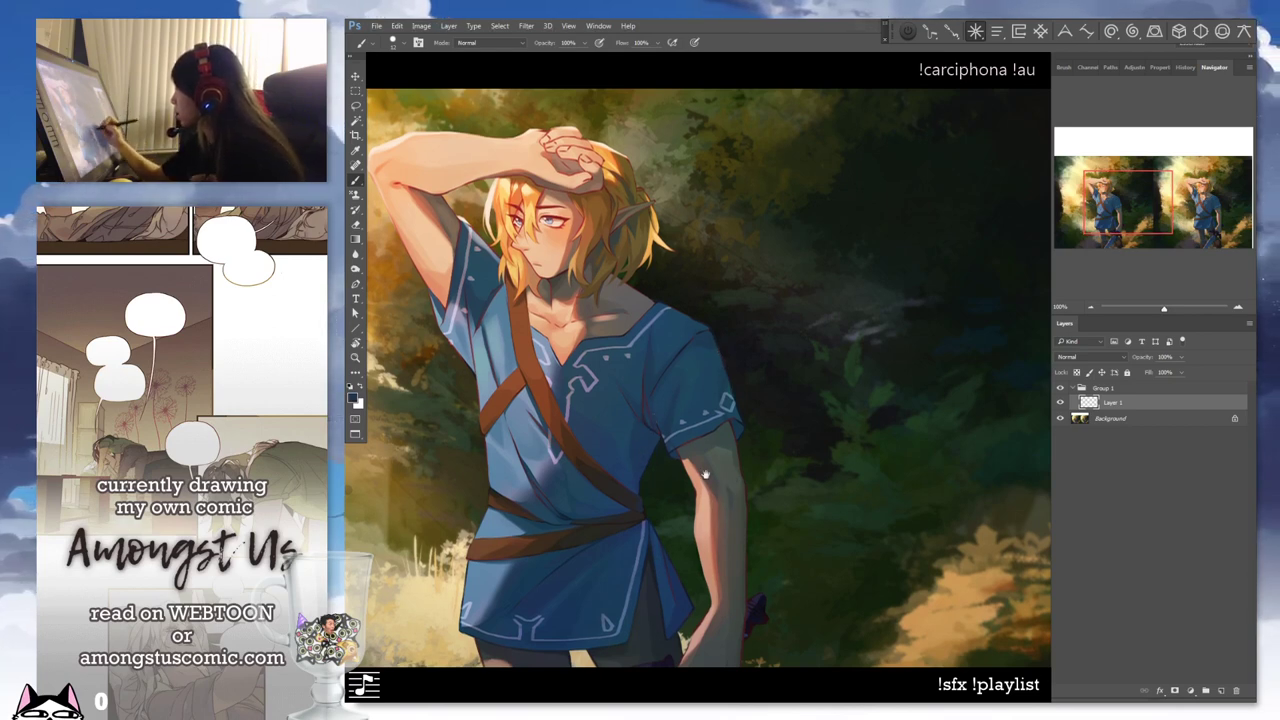
Sample dark tones around the lowered arm and sleeve, and darken the line along the tunic's sleeve seam
drag(706, 475, 598, 445)
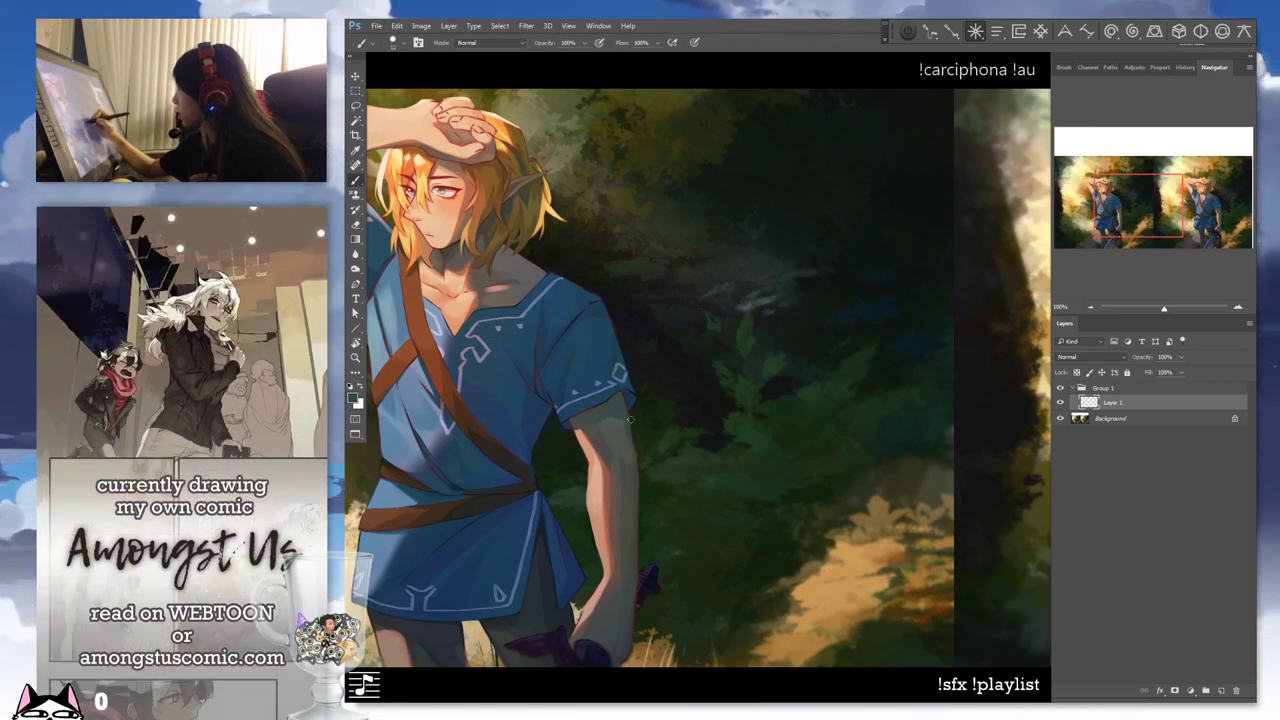
key(alt)
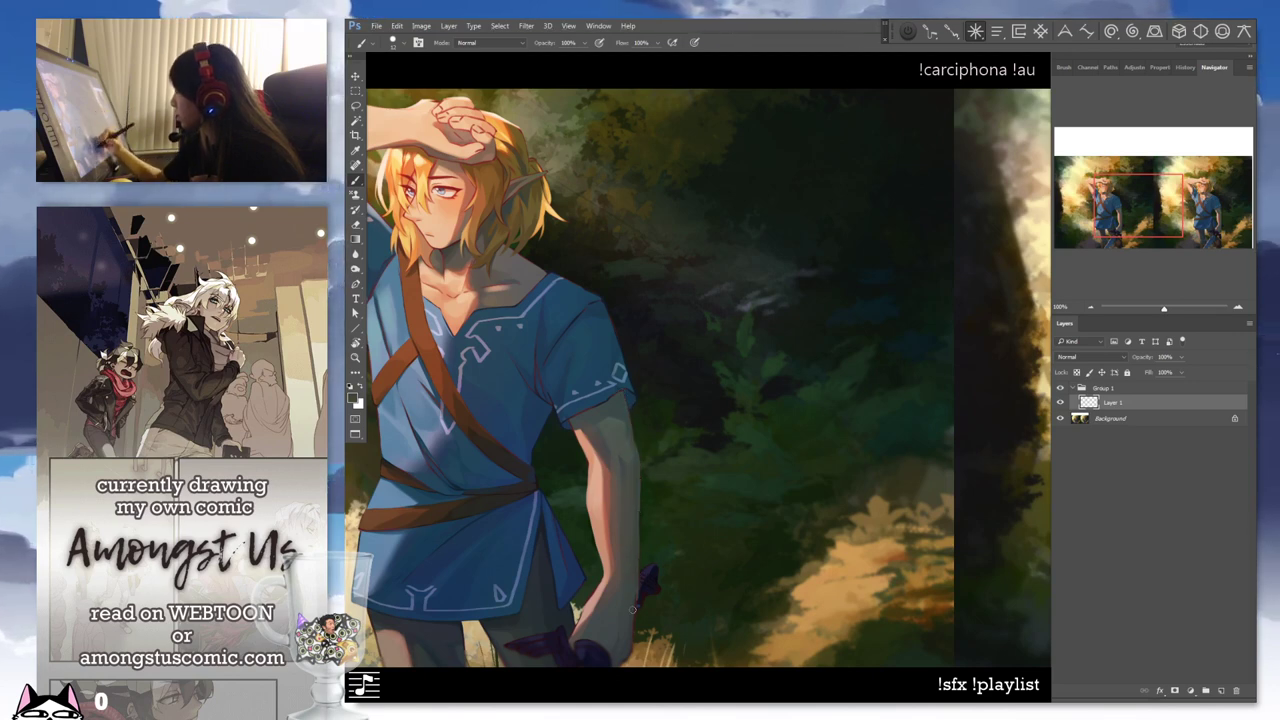
alt+click(566, 421)
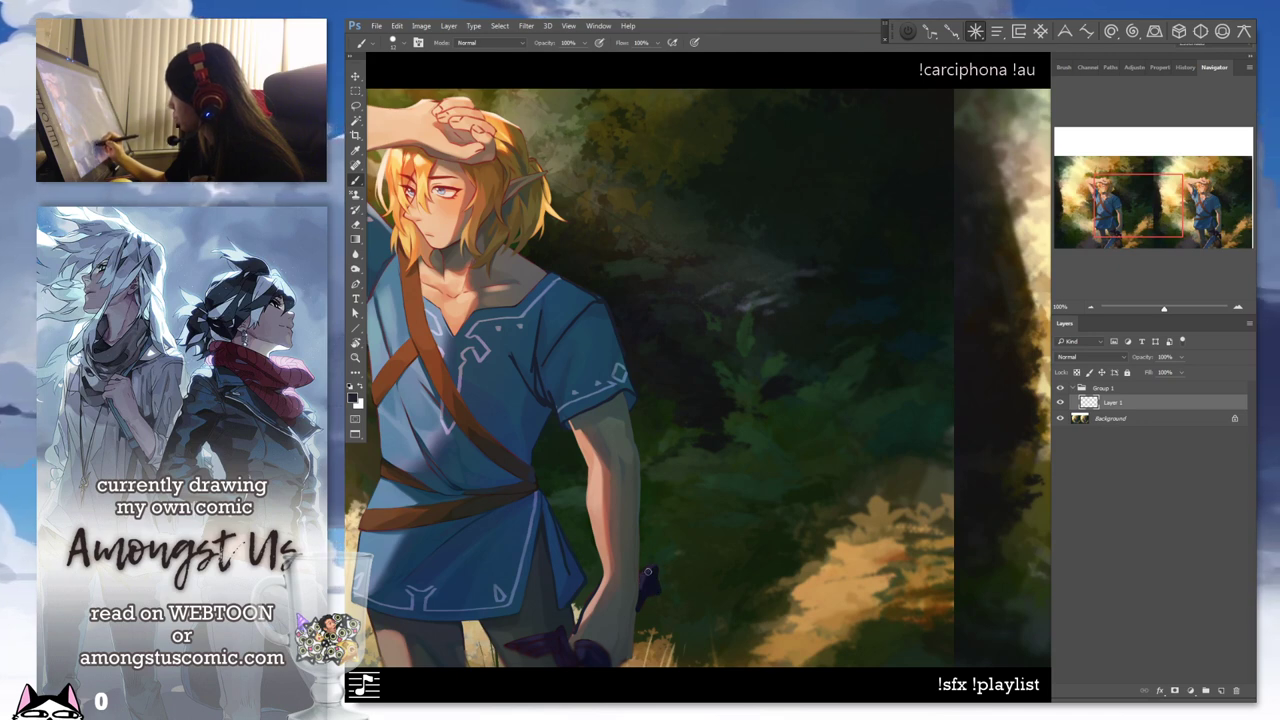
drag(644, 462, 644, 352)
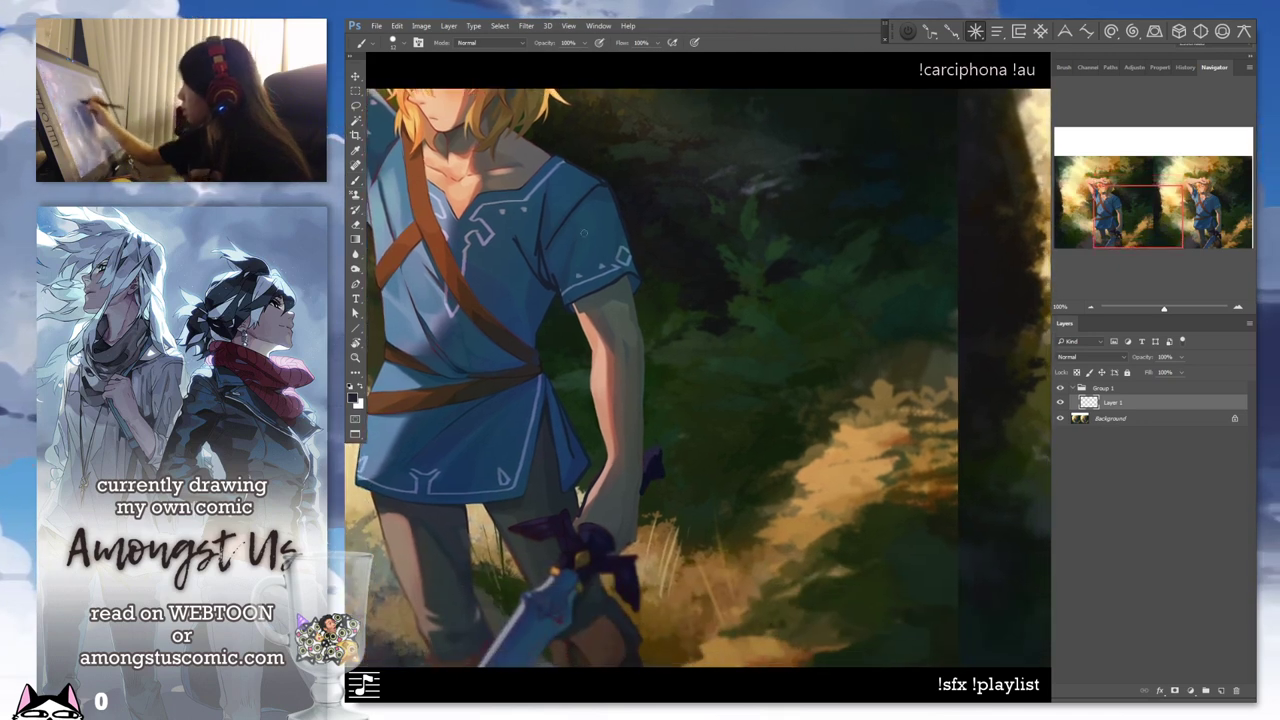
Crop the canvas to the lowered arm, from the sleeve down to the hand on the sword
key(c)
mouse_move(518, 198)
mouse_down()
mouse_move(672, 420)
mouse_move(688, 540)
mouse_move(820, 542)
mouse_up()
key(Return)
mouse_move(780, 485)
mouse_down()
mouse_move(650, 499)
mouse_move(641, 519)
mouse_up()
Sample dark tones near the hand, set the foreground colour to dark crimson 710b34 and undo the last brush stroke
key(b)
alt+click(652, 494)
alt+click(619, 556)
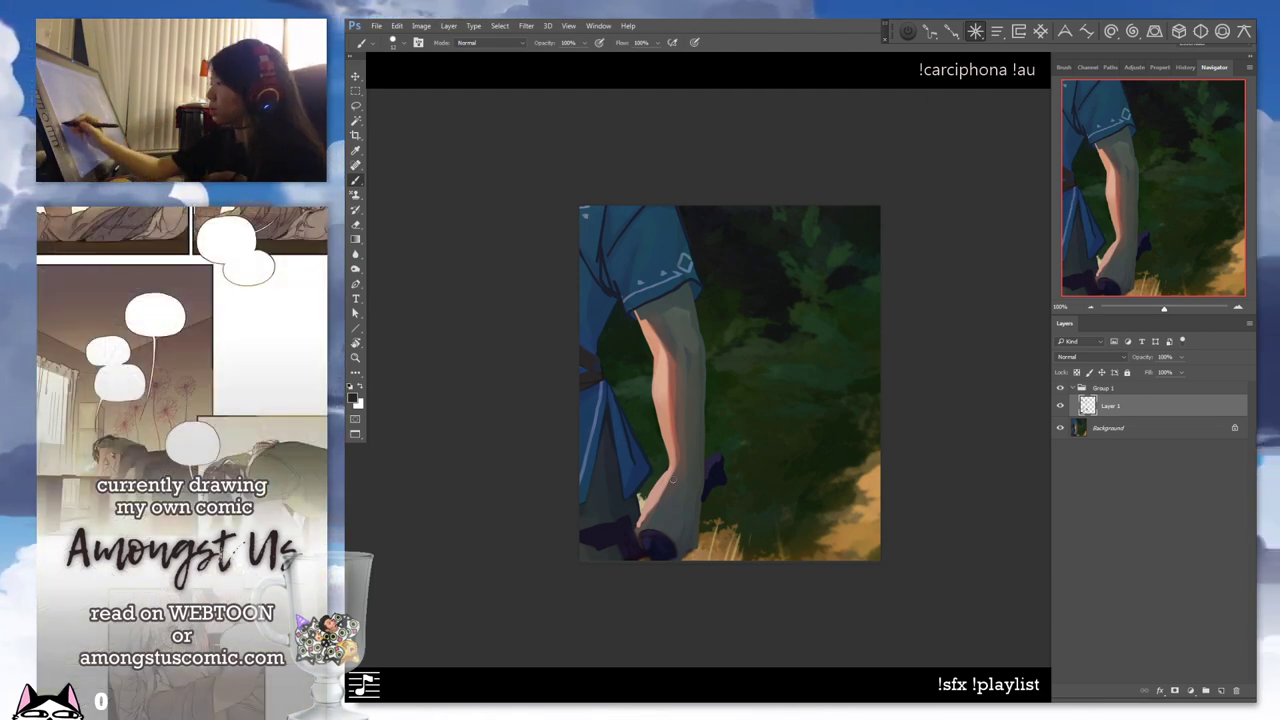
click(354, 398)
click(883, 487)
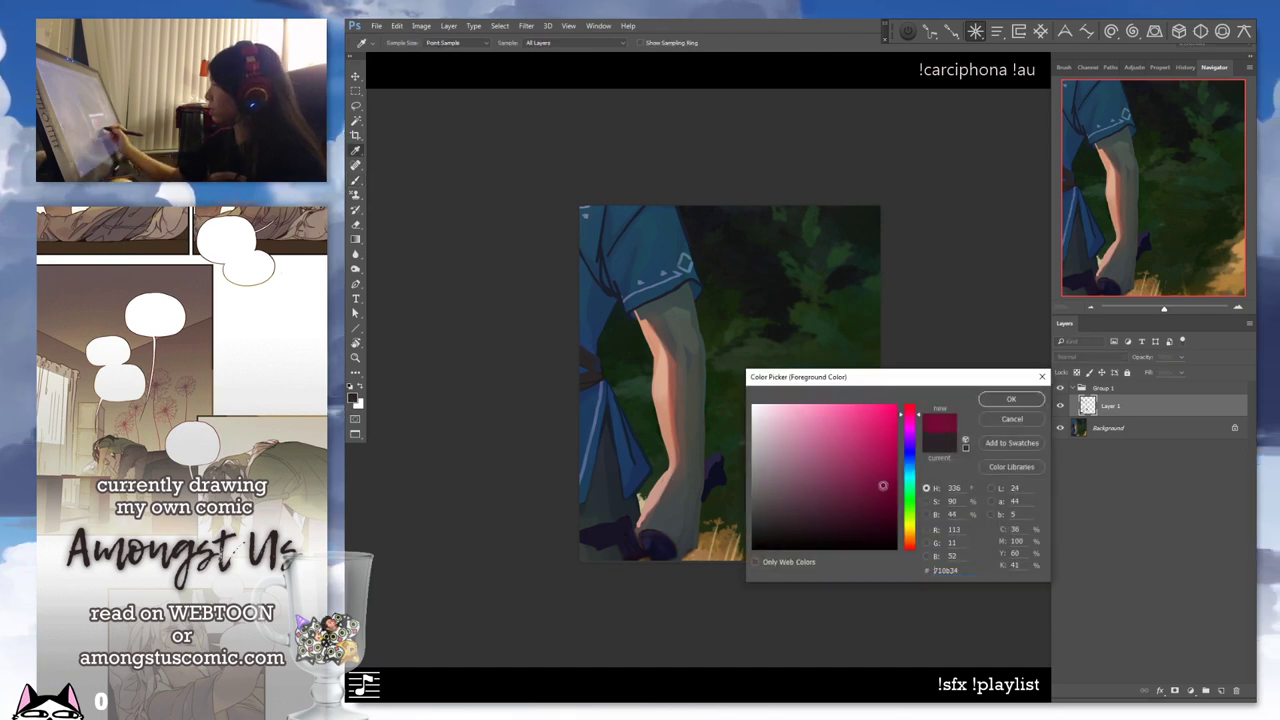
key(Return)
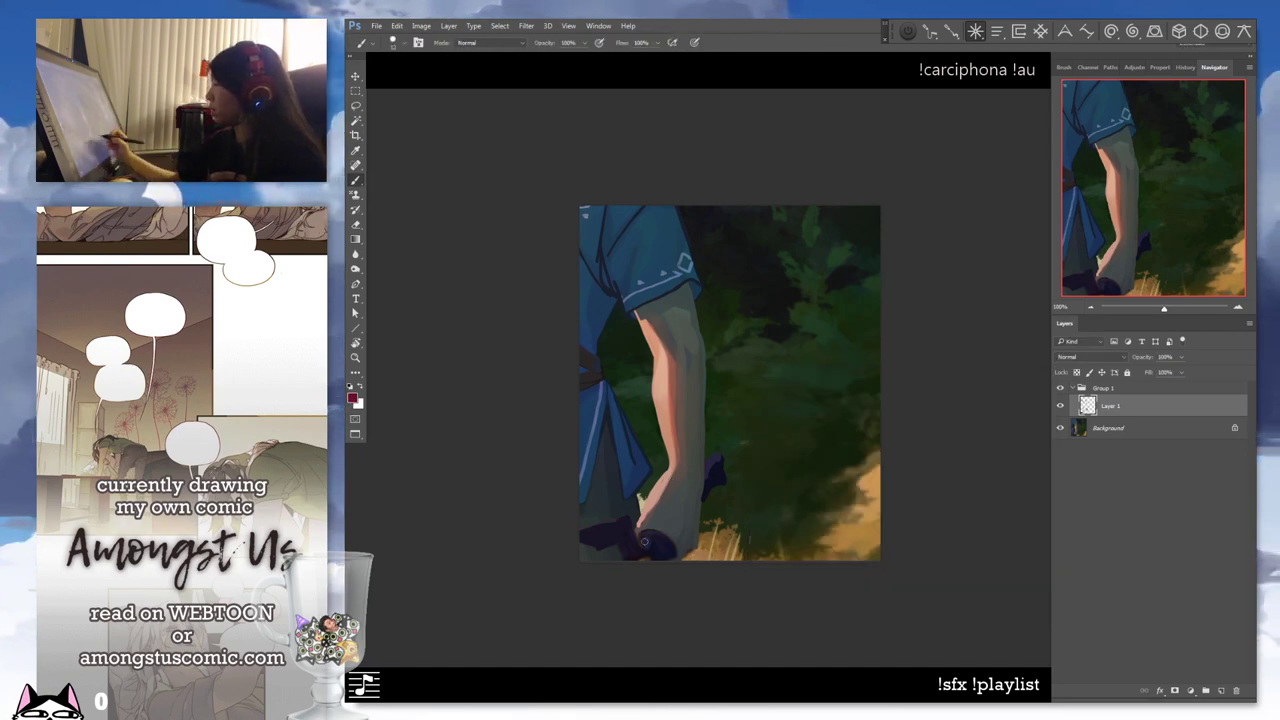
drag(724, 502, 688, 532)
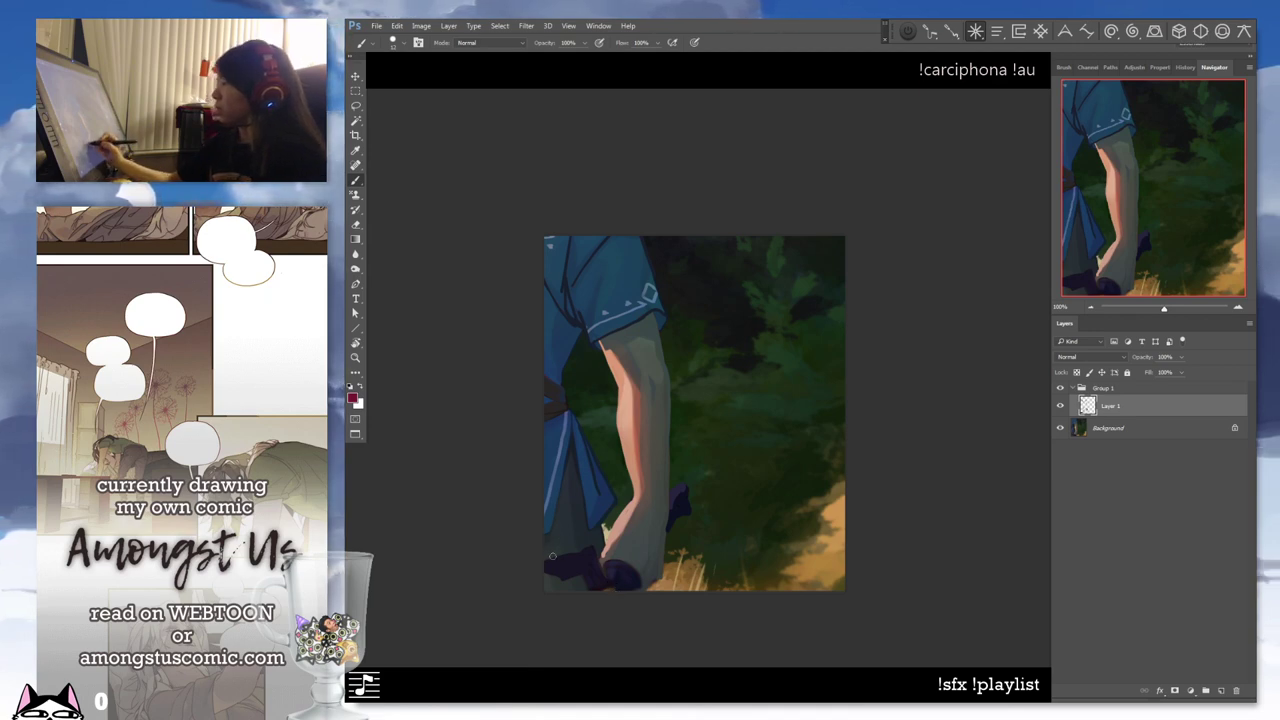
key(ctrl+z)
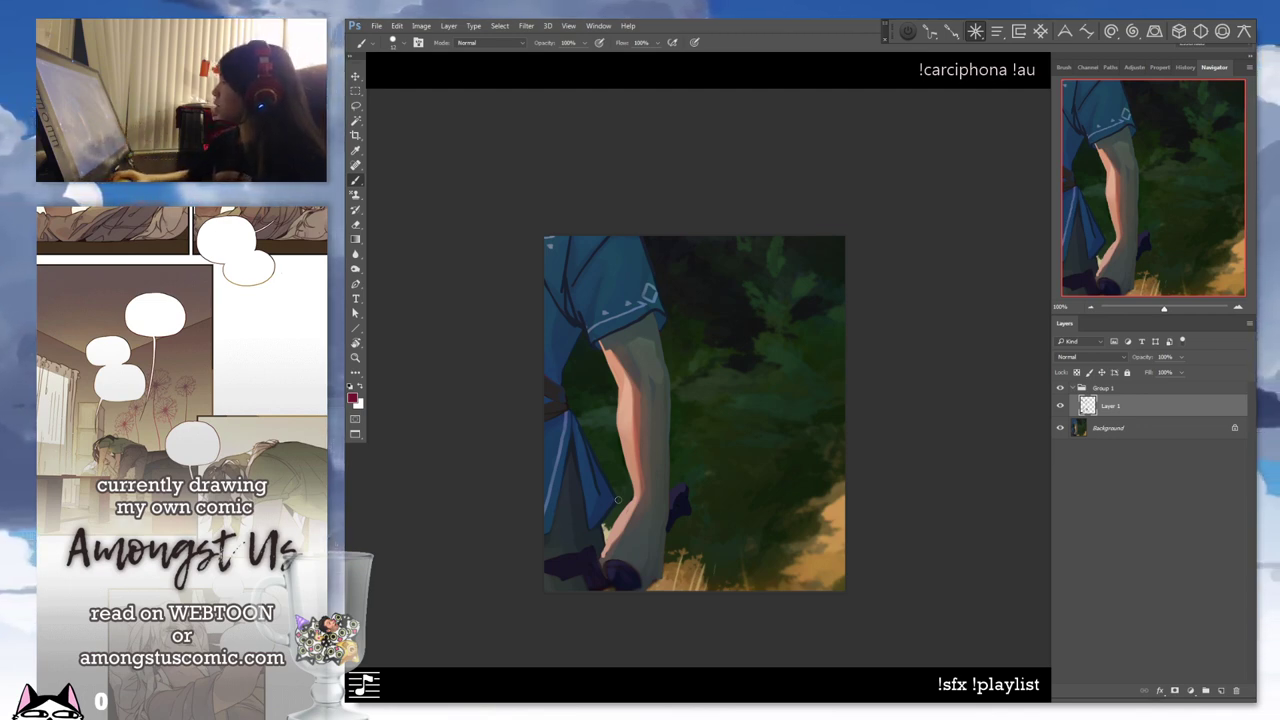
drag(815, 432, 864, 470)
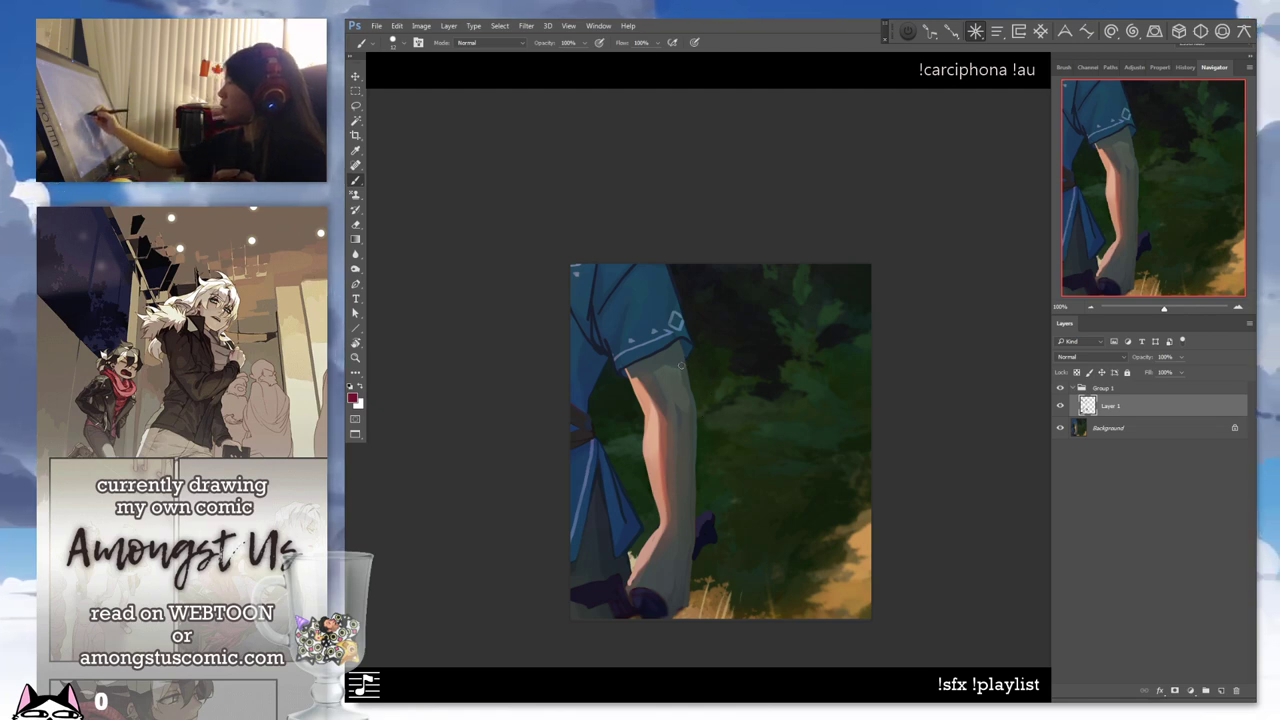
Sample the grey shadow tone on the upper arm and try contour strokes along the forearm, undoing them
alt+click(683, 382)
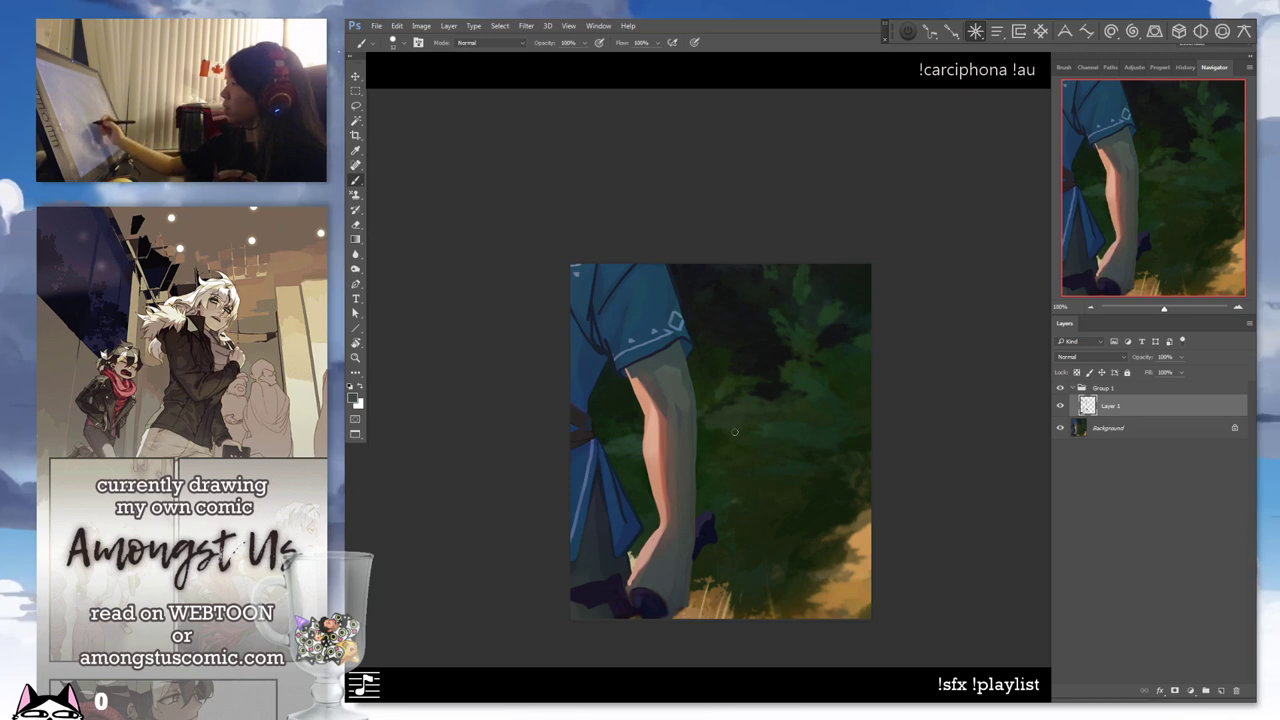
drag(752, 426, 764, 418)
key(ctrl+z)
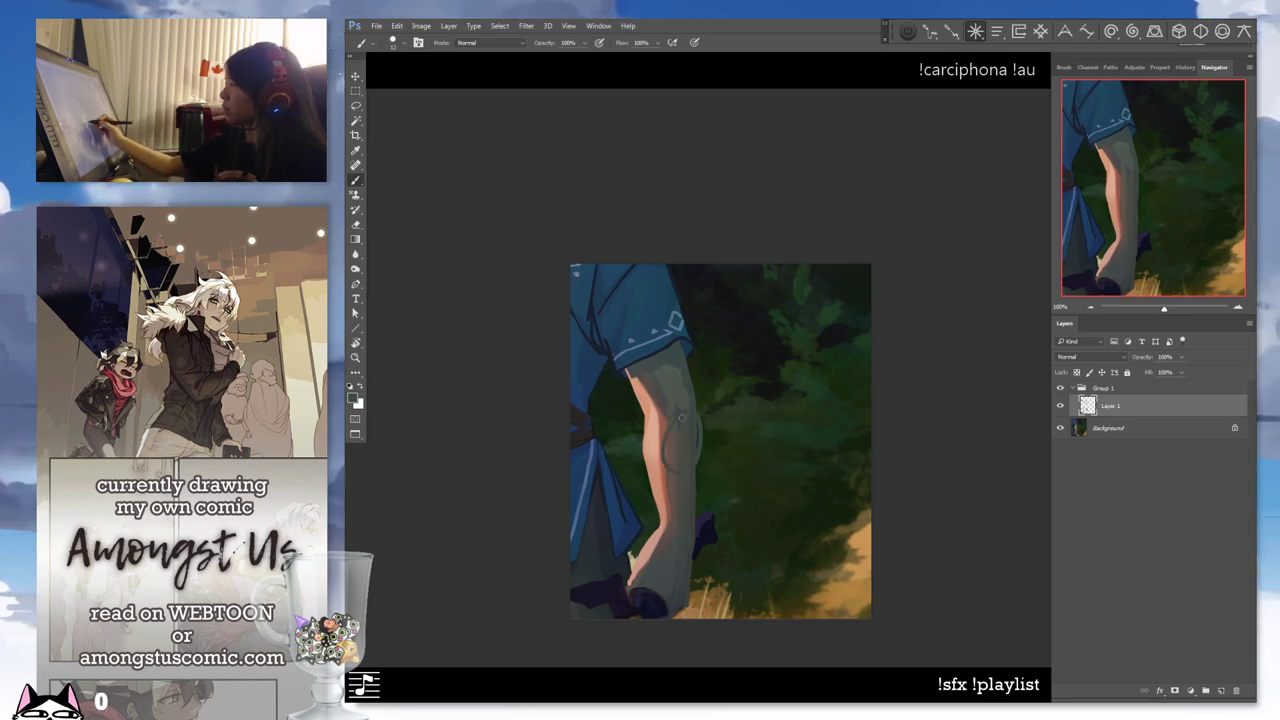
key(ctrl+z)
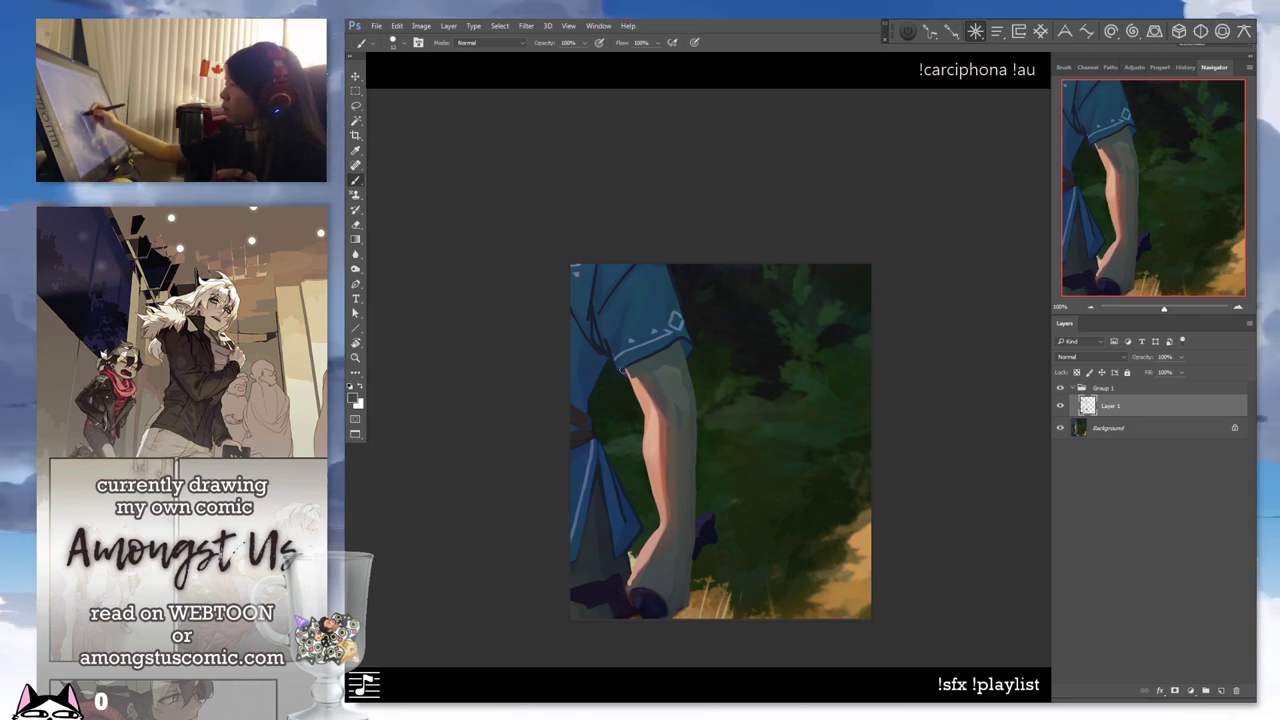
drag(644, 566, 670, 412)
key(ctrl+z)
Reset the colours to default black and white and try a short stroke under the sleeve hem
key(d)
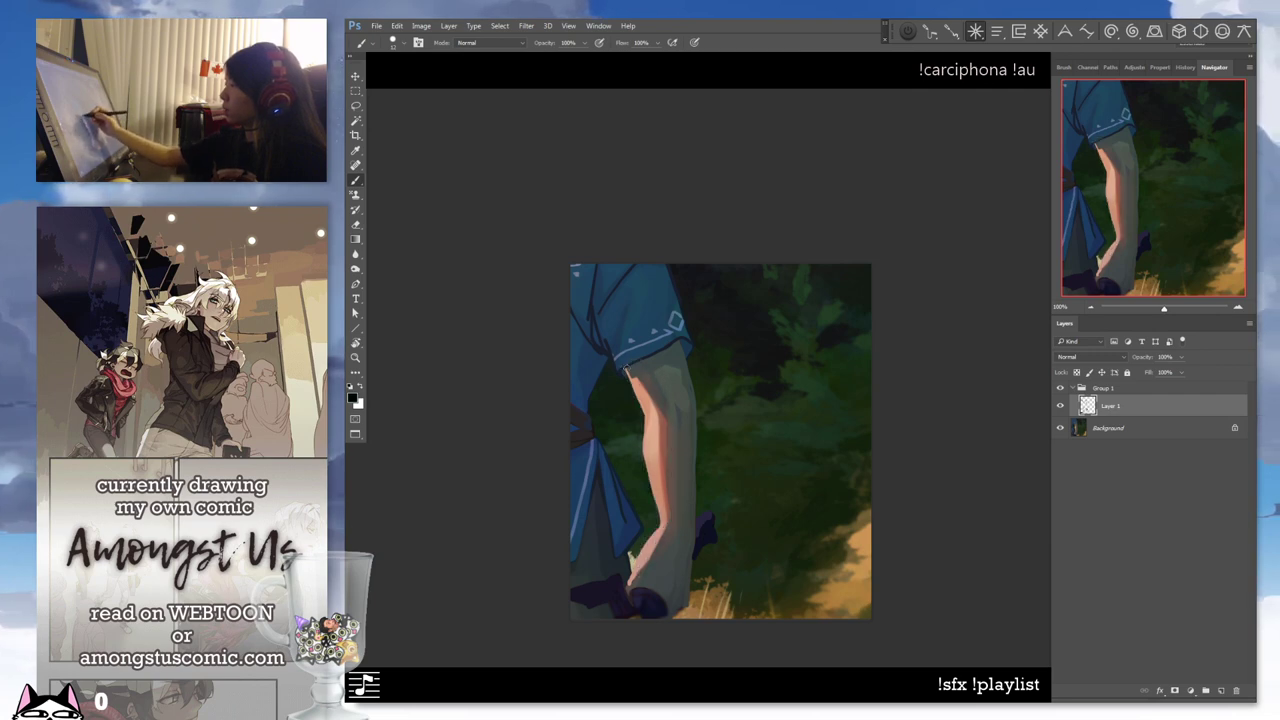
mouse_move(628, 366)
mouse_down()
mouse_move(618, 580)
mouse_move(672, 490)
mouse_move(638, 358)
mouse_up()
key(ctrl+z)
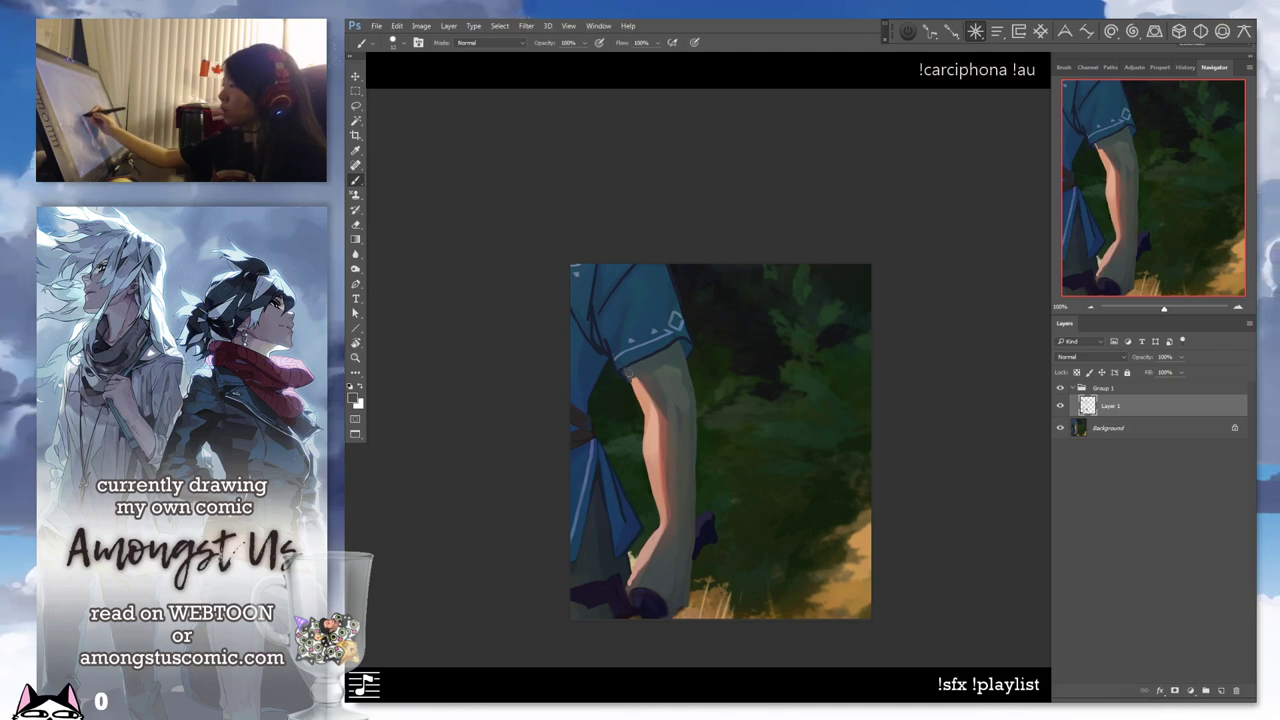
Enlarge the brush and cover the arm's orange light and line details with sampled grey shadow tones, lowering the brush opacity to 30%
right_click(680, 392)
drag(729, 421, 756, 421)
click(654, 412)
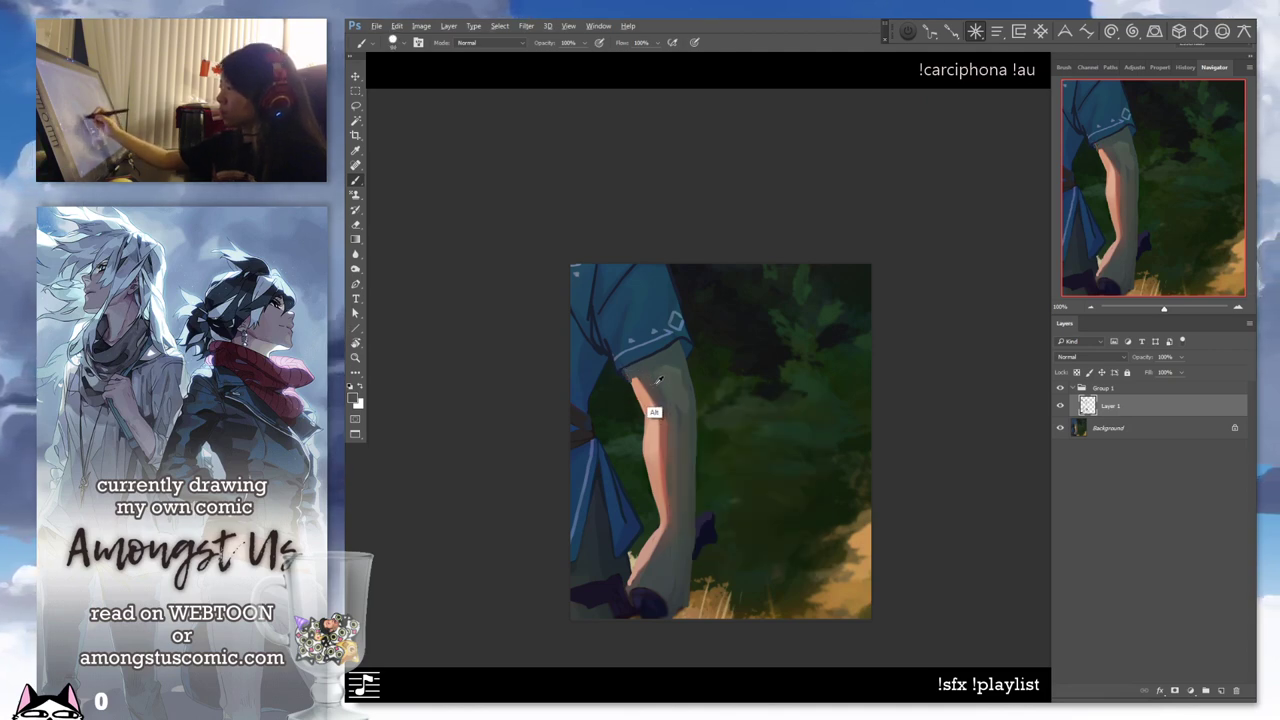
mouse_move(645, 383)
mouse_down()
mouse_move(640, 400)
mouse_move(665, 415)
mouse_move(650, 462)
mouse_move(668, 515)
mouse_move(645, 565)
mouse_move(660, 535)
mouse_up()
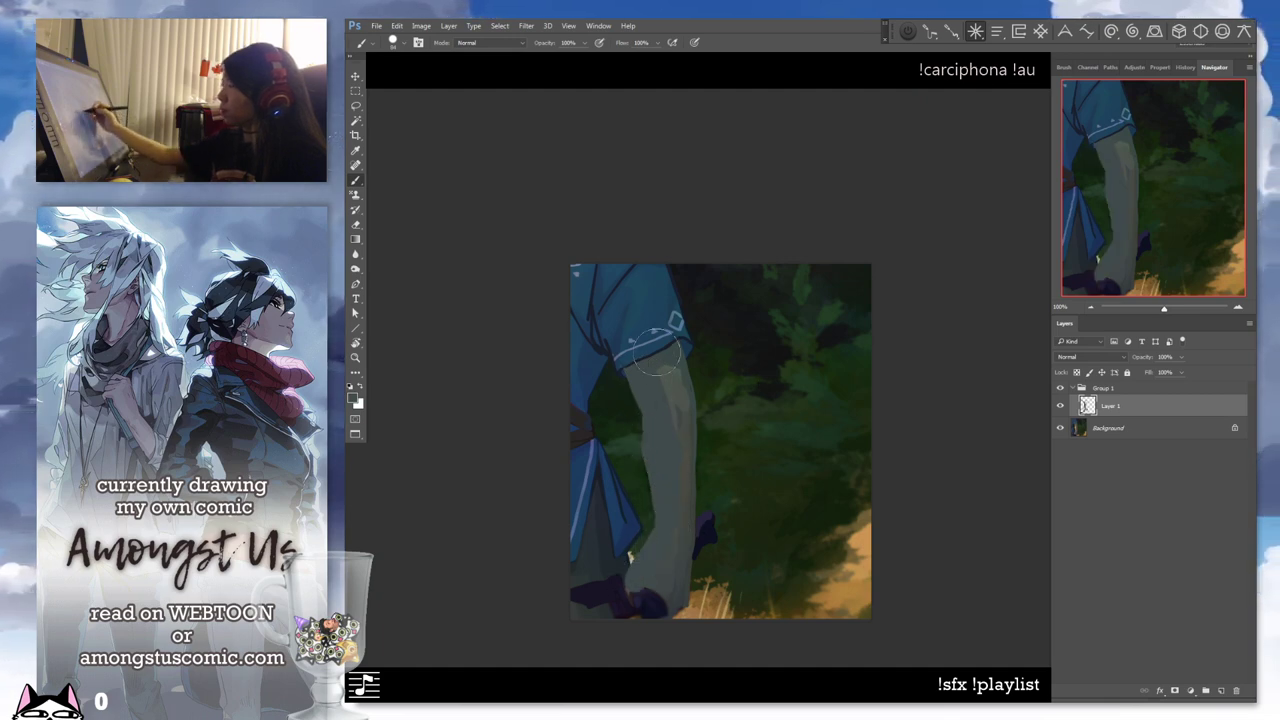
mouse_move(669, 380)
mouse_down()
mouse_move(676, 469)
mouse_move(649, 414)
mouse_move(677, 469)
mouse_move(655, 383)
mouse_move(672, 373)
mouse_move(671, 569)
mouse_up()
alt+click(688, 478)
key(ctrl+minus)
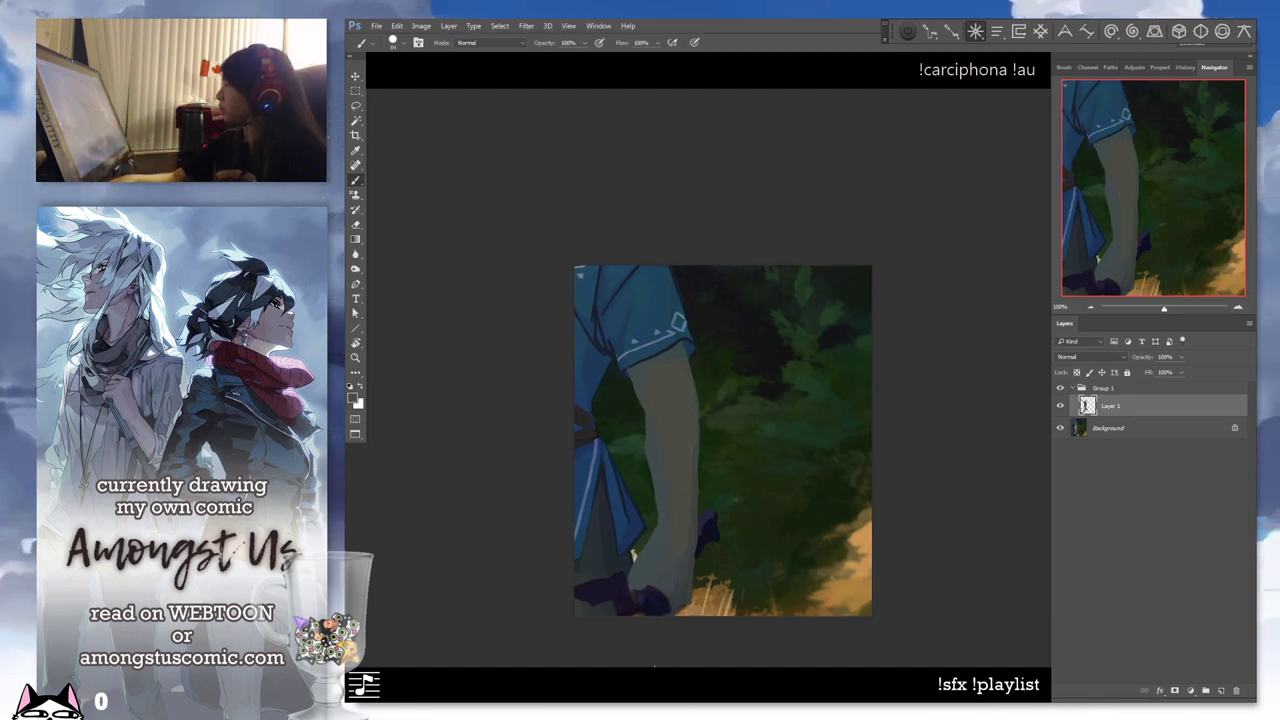
key(3)
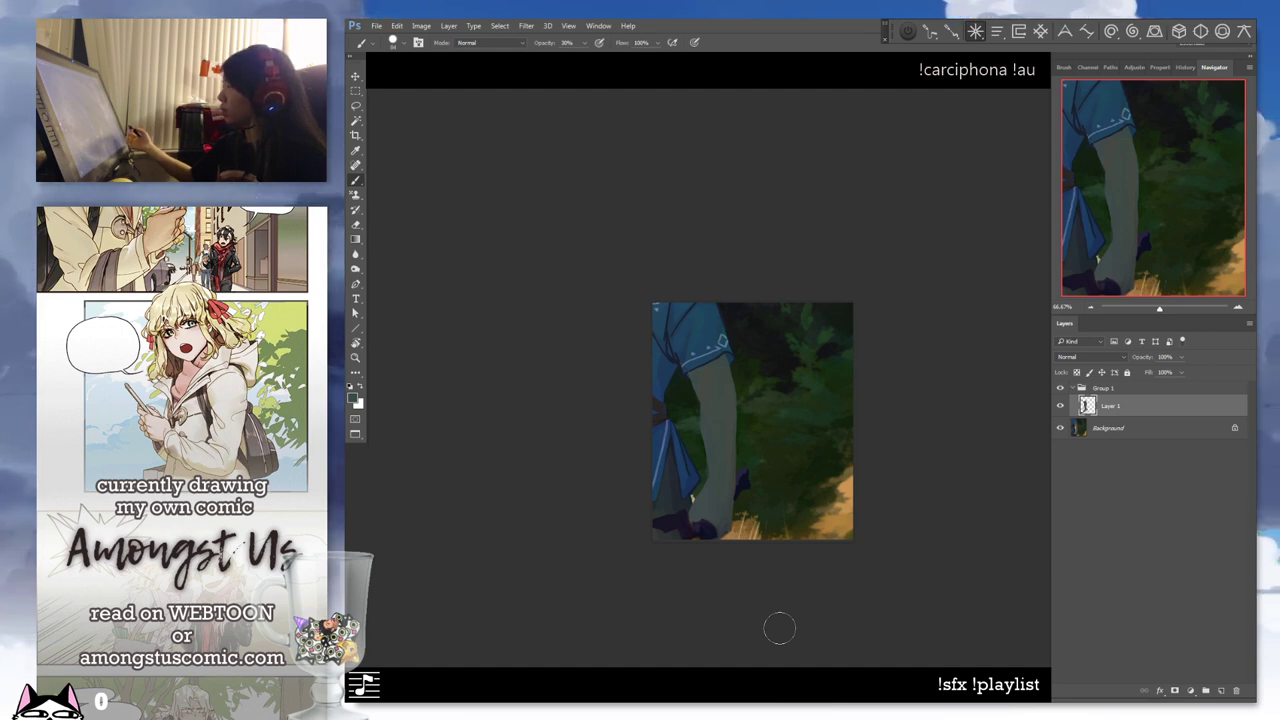
Examine the flat grey arm at several magnifications to judge how well it reads against the sleeve and background
key(ctrl+minus)
key(ctrl+minus)
key(ctrl+minus)
key(ctrl+minus)
key(ctrl+minus)
key(ctrl+minus)
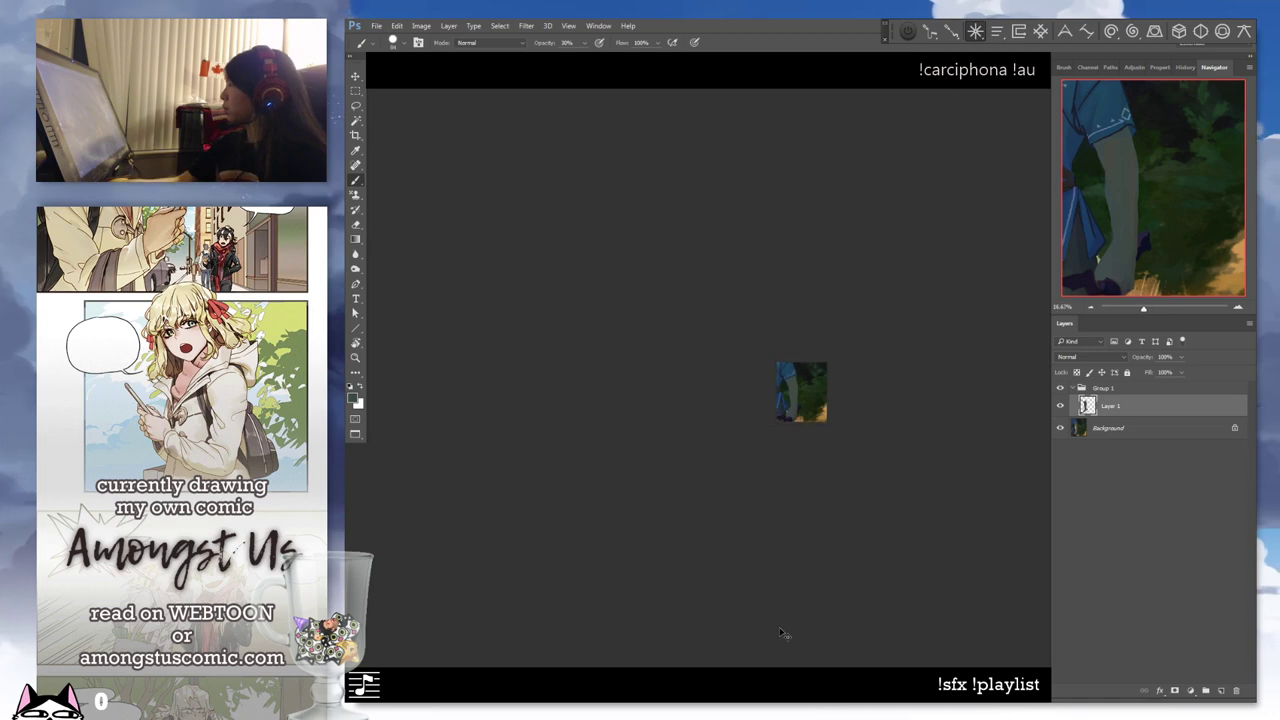
scroll(780, 628, down, 1)
scroll(780, 628, up, 1)
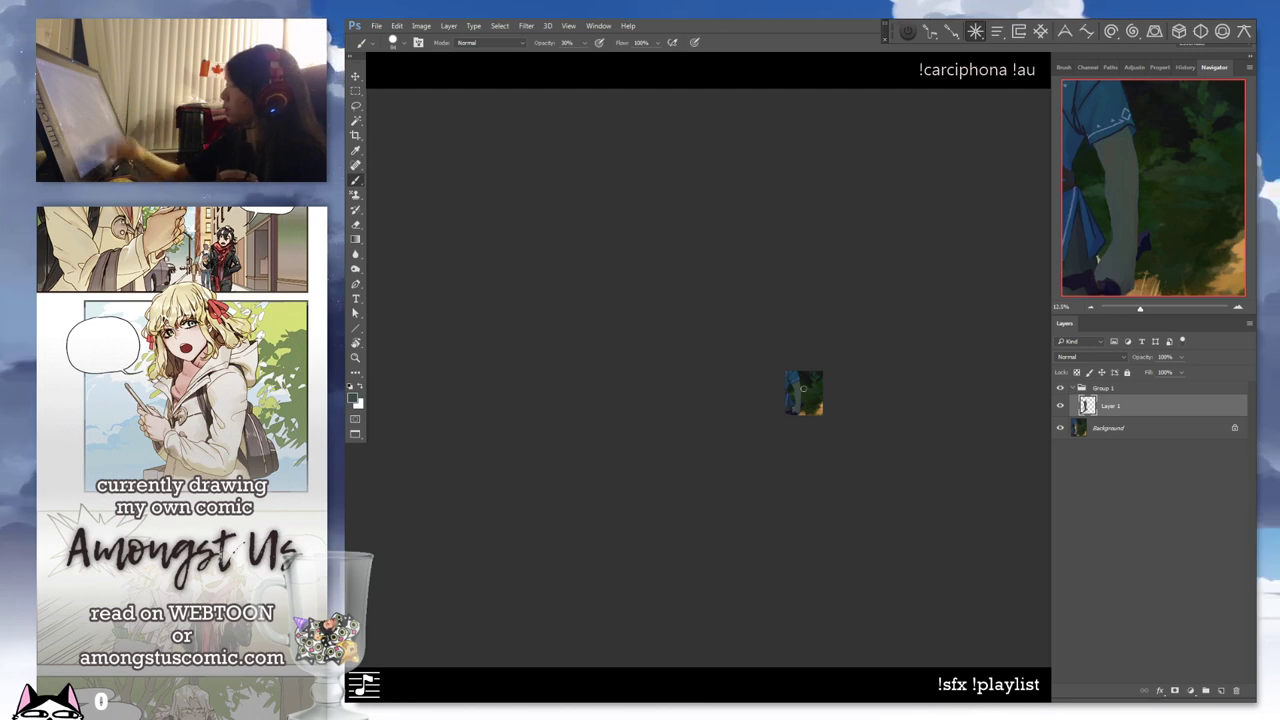
scroll(803, 388, up, 3)
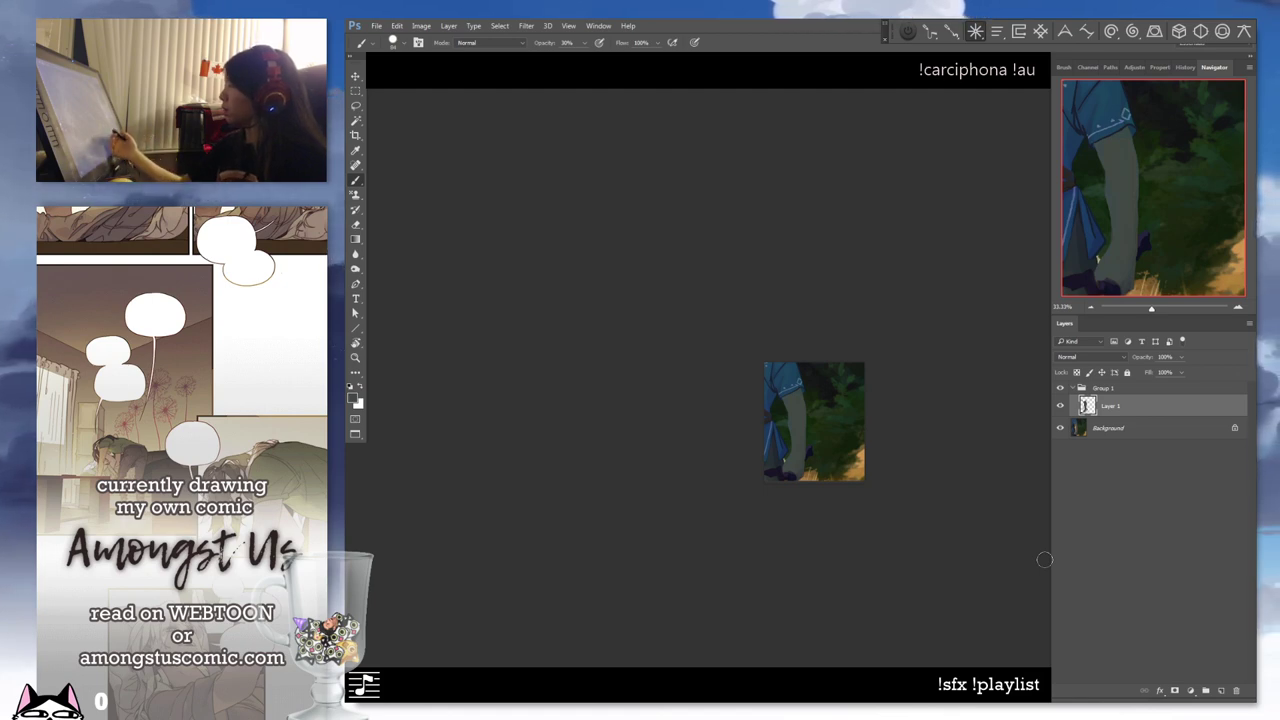
key(ctrl+plus)
key(ctrl+plus)
key(ctrl+plus)
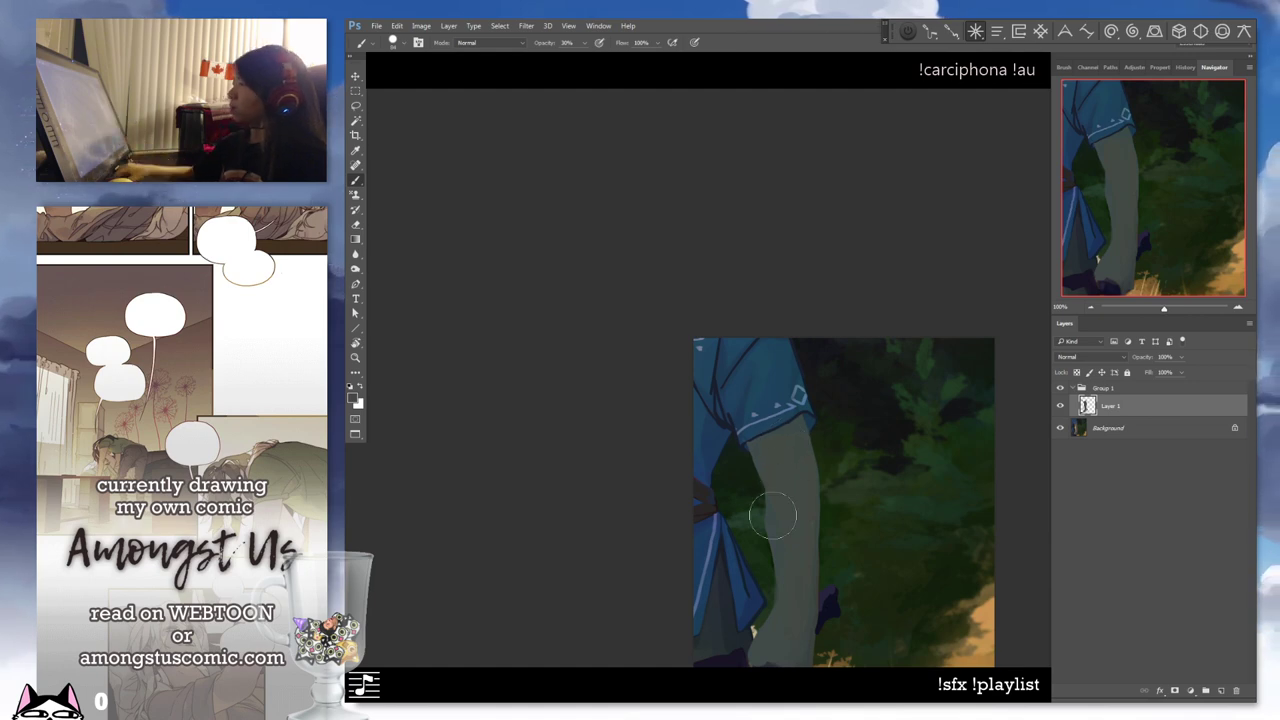
key(ctrl+0)
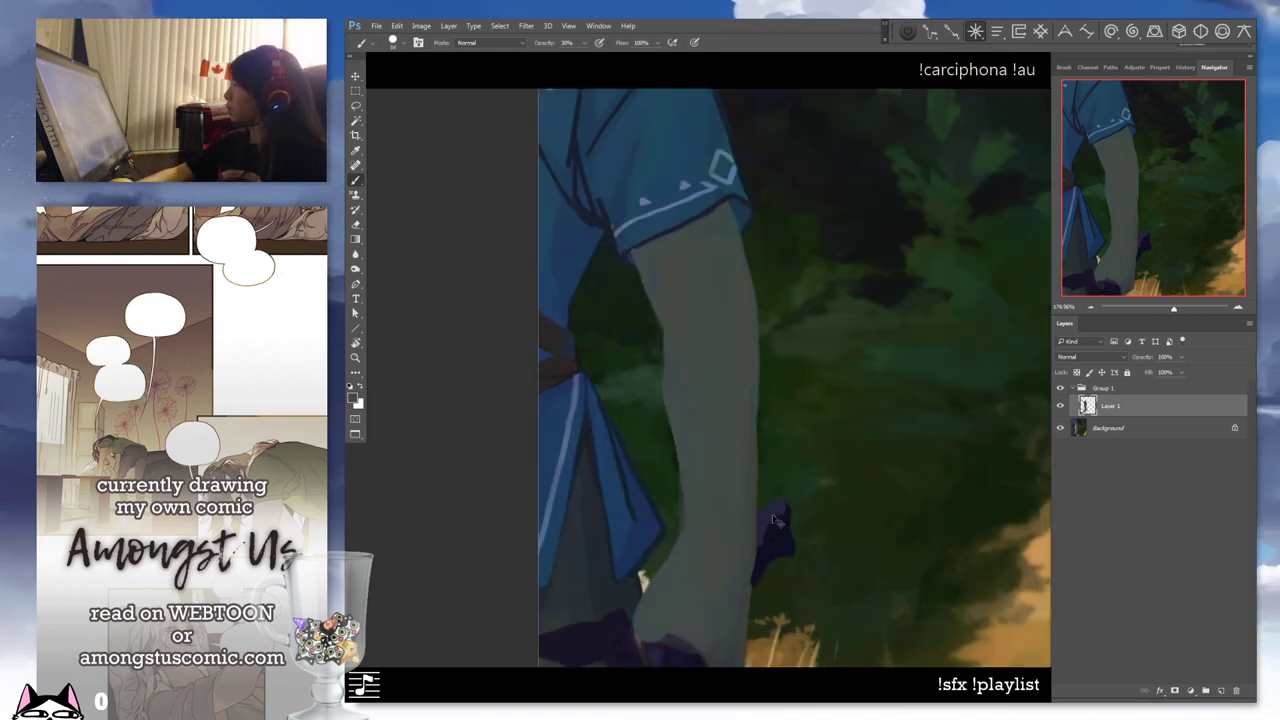
key(ctrl+minus)
key(ctrl+minus)
key(ctrl+minus)
key(ctrl+minus)
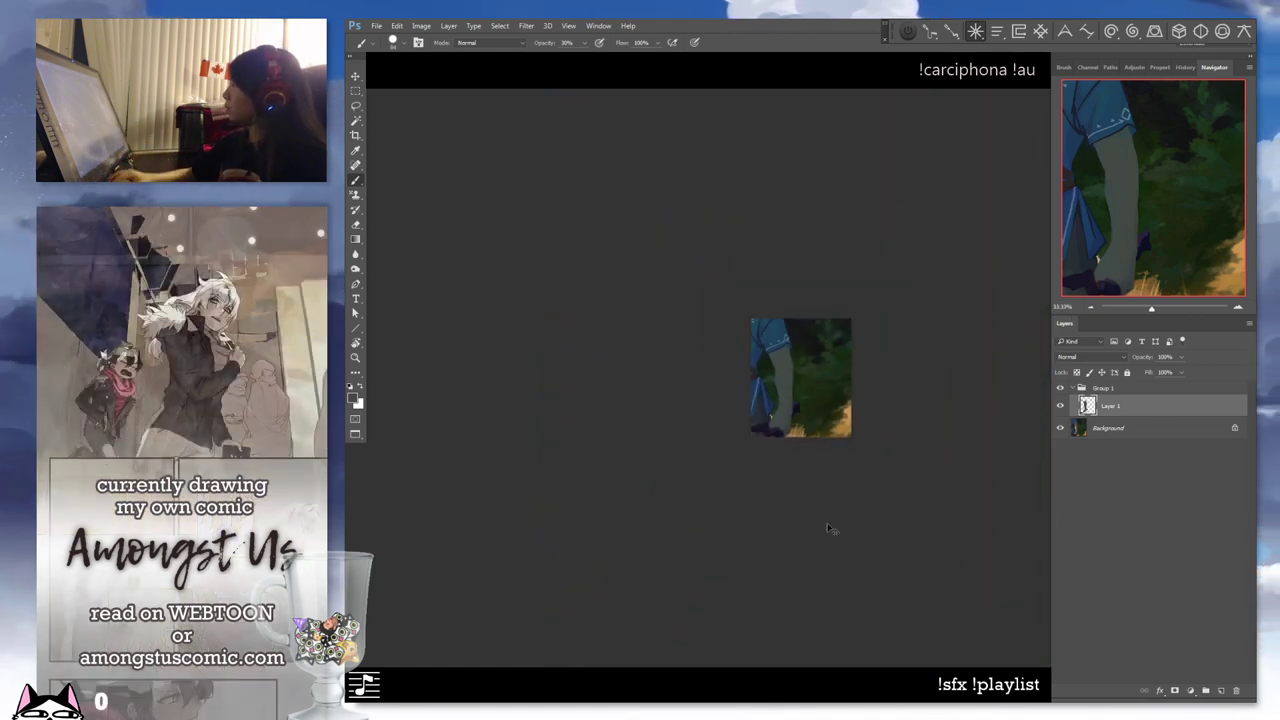
Revert the document history to an earlier brush stroke made before the crop, restoring the full canvas with both paintings
click(1190, 67)
drag(1250, 260, 1258, 130)
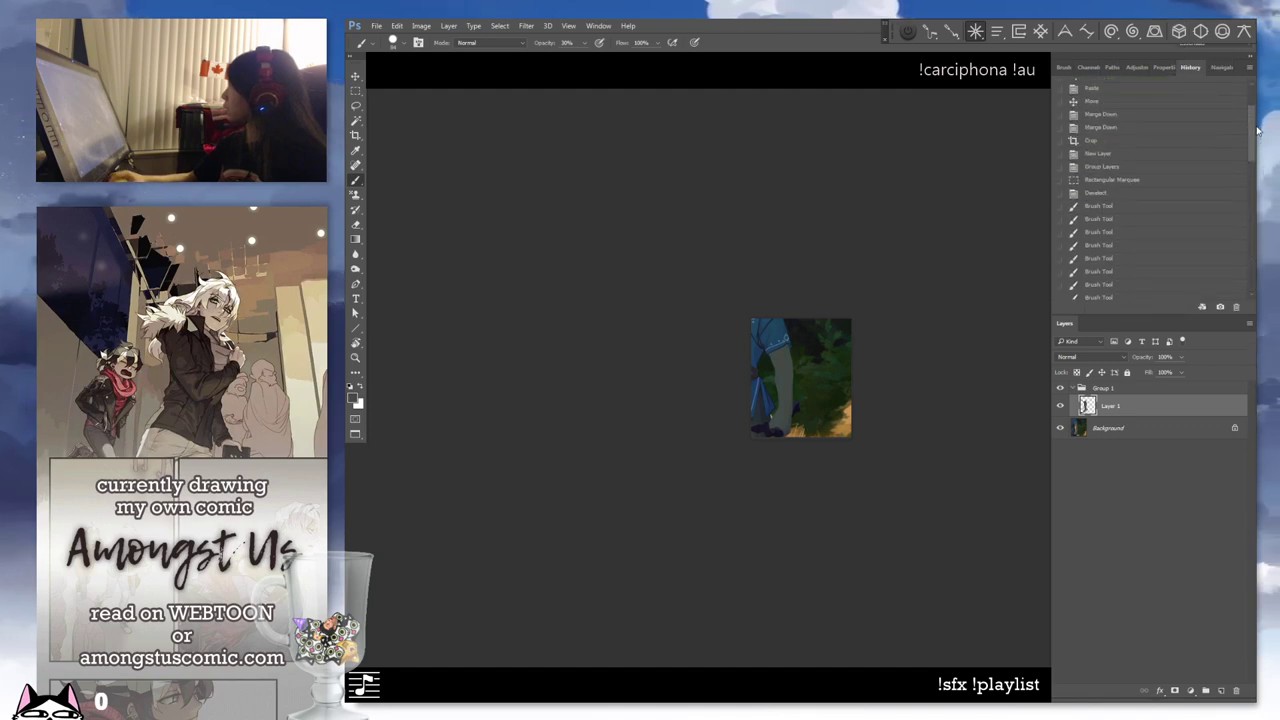
click(1176, 179)
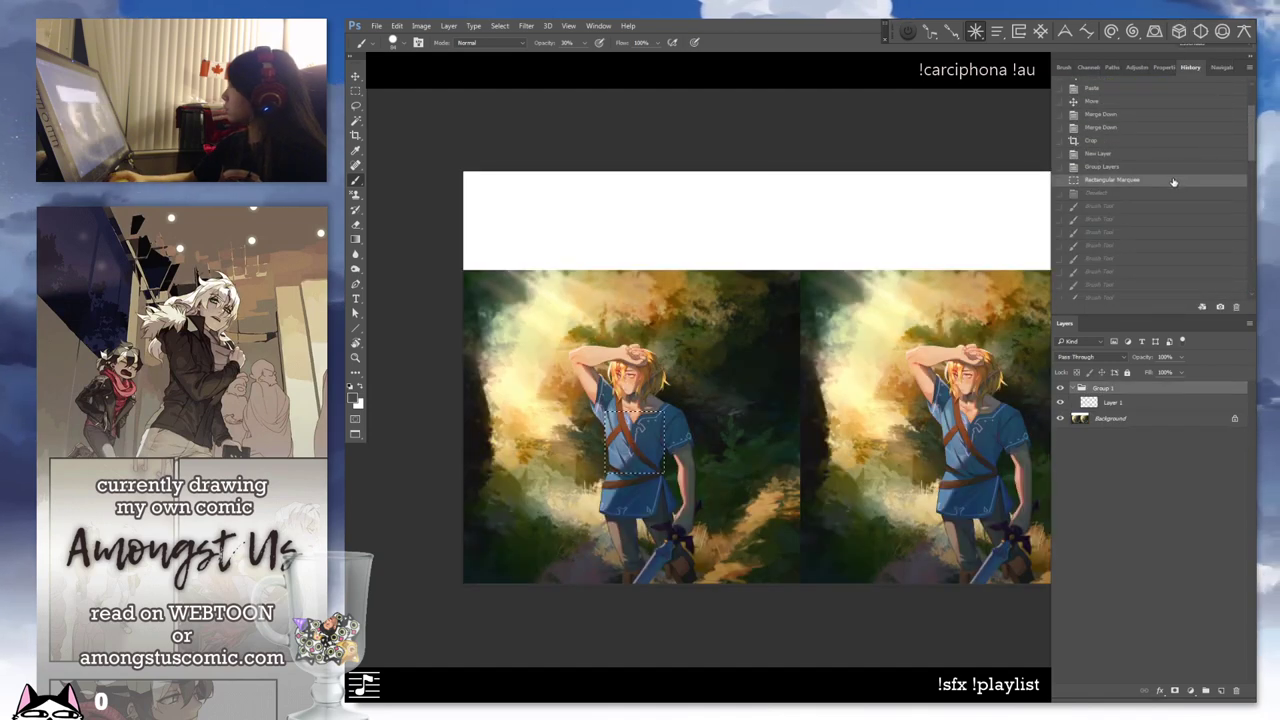
scroll(1176, 258, down, 5)
click(1164, 250)
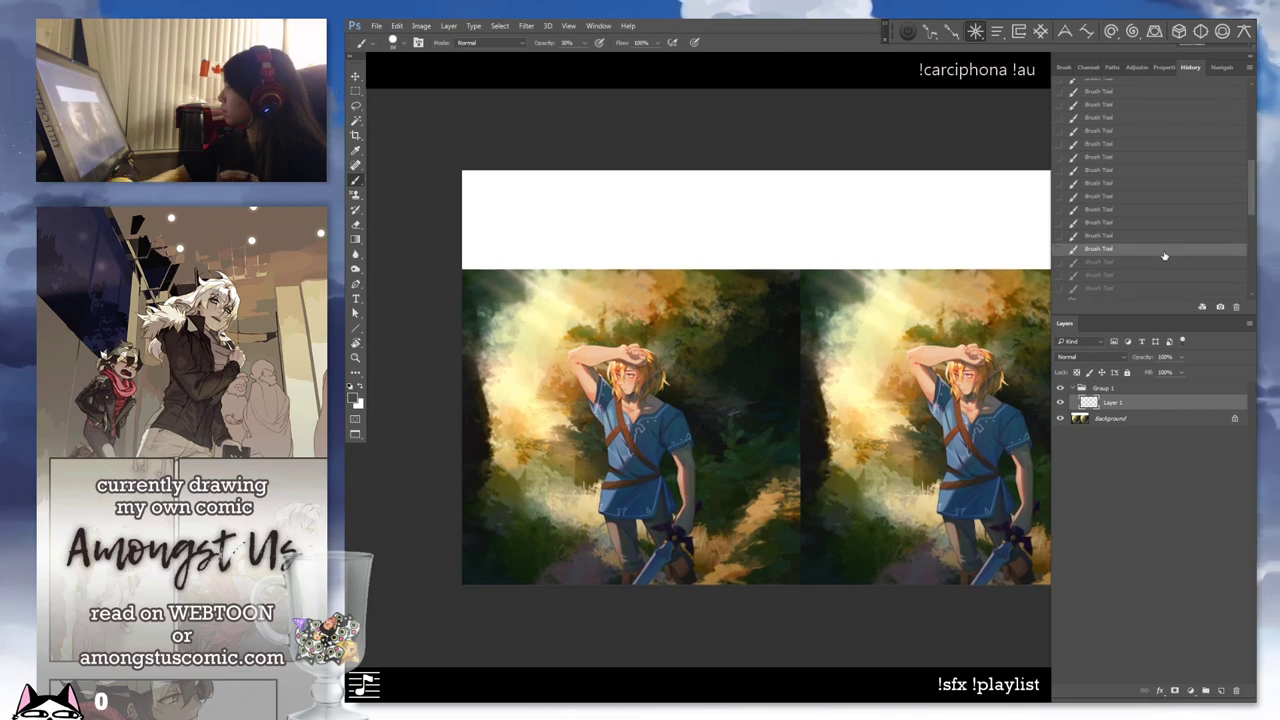
Sample warm skin tones on the figure in the first painting and try short strokes on the blue sleeve's fold, undoing them
key(ctrl+plus)
key(ctrl+plus)
drag(693, 511, 899, 362)
scroll(817, 363, up, 2)
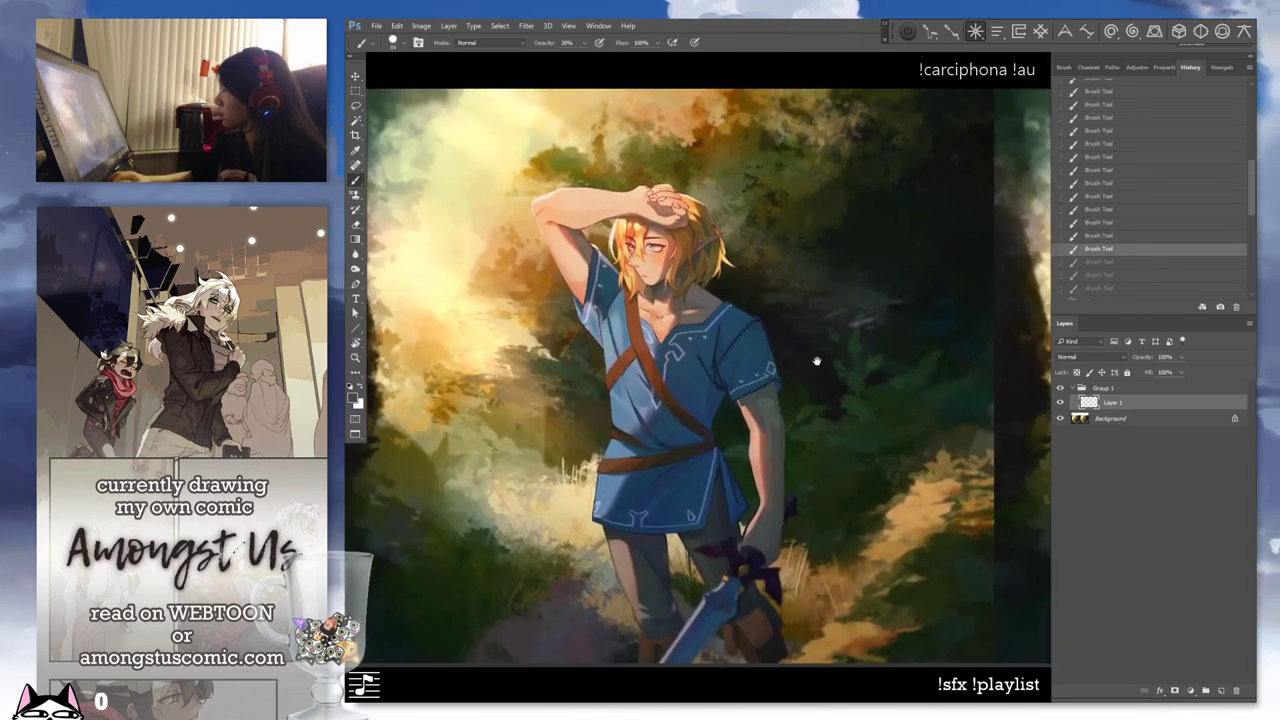
scroll(745, 375, up, 2)
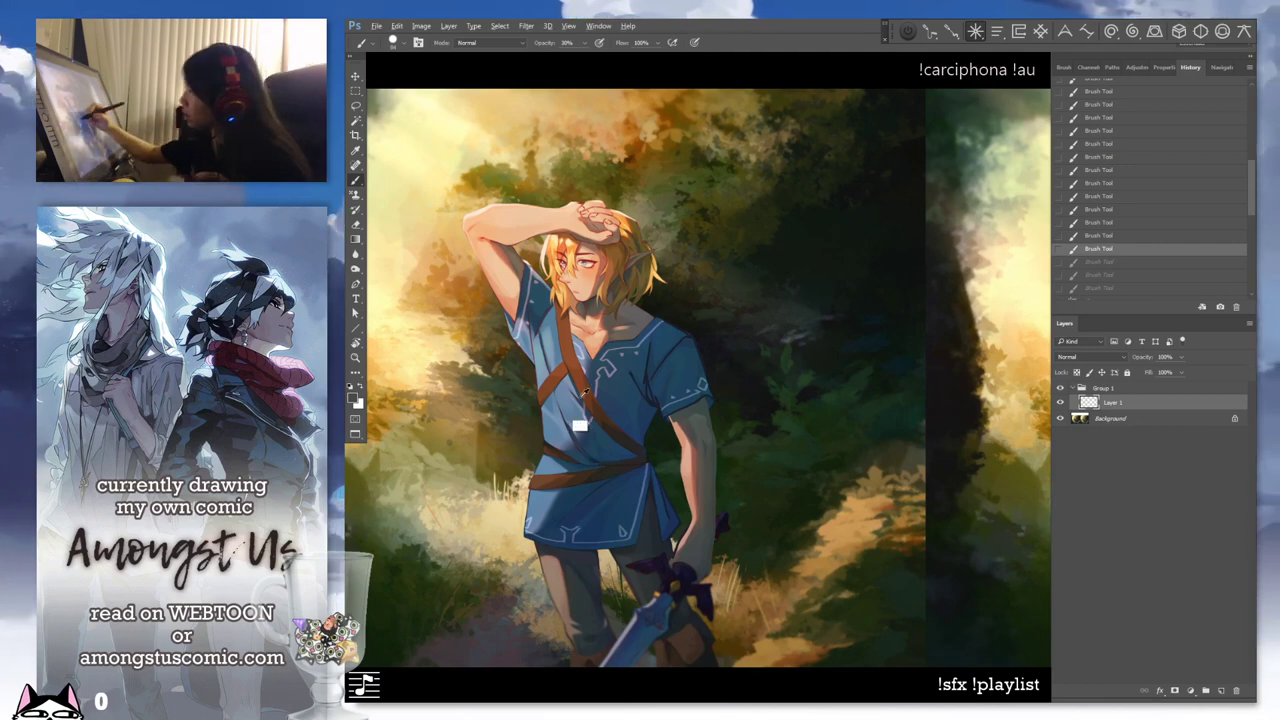
right_click(698, 408)
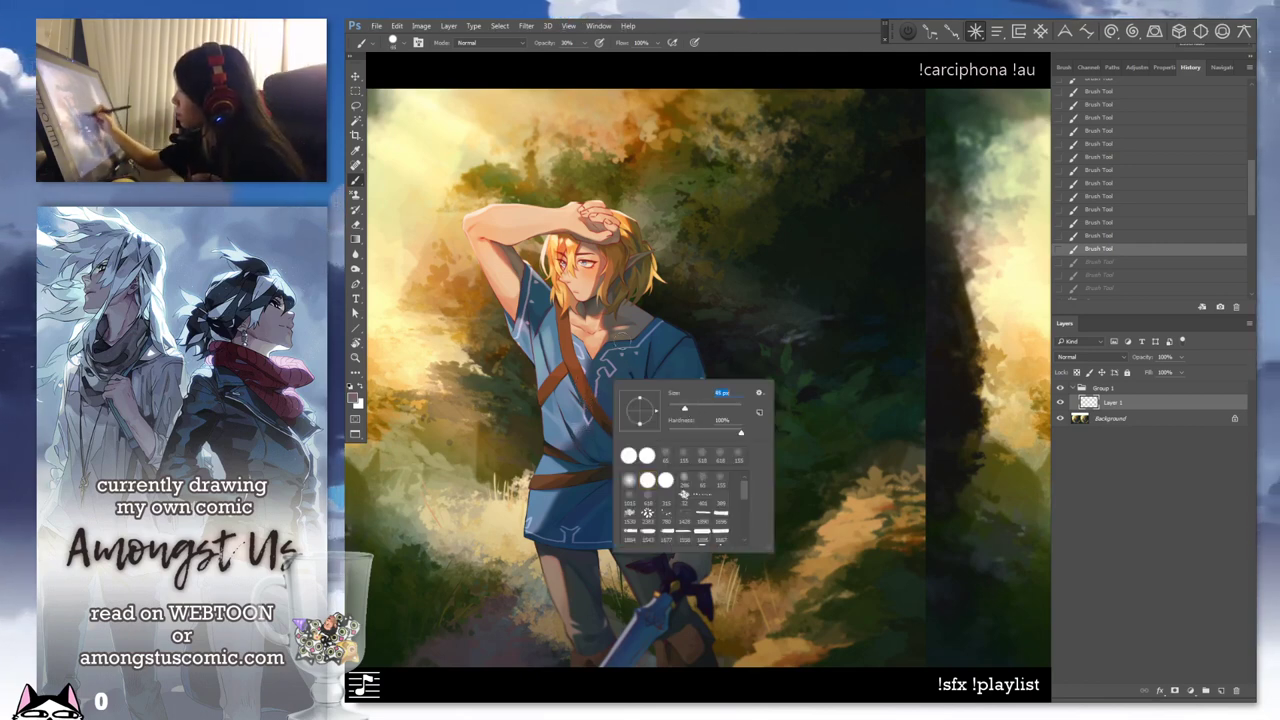
alt+click(580, 346)
alt+click(597, 302)
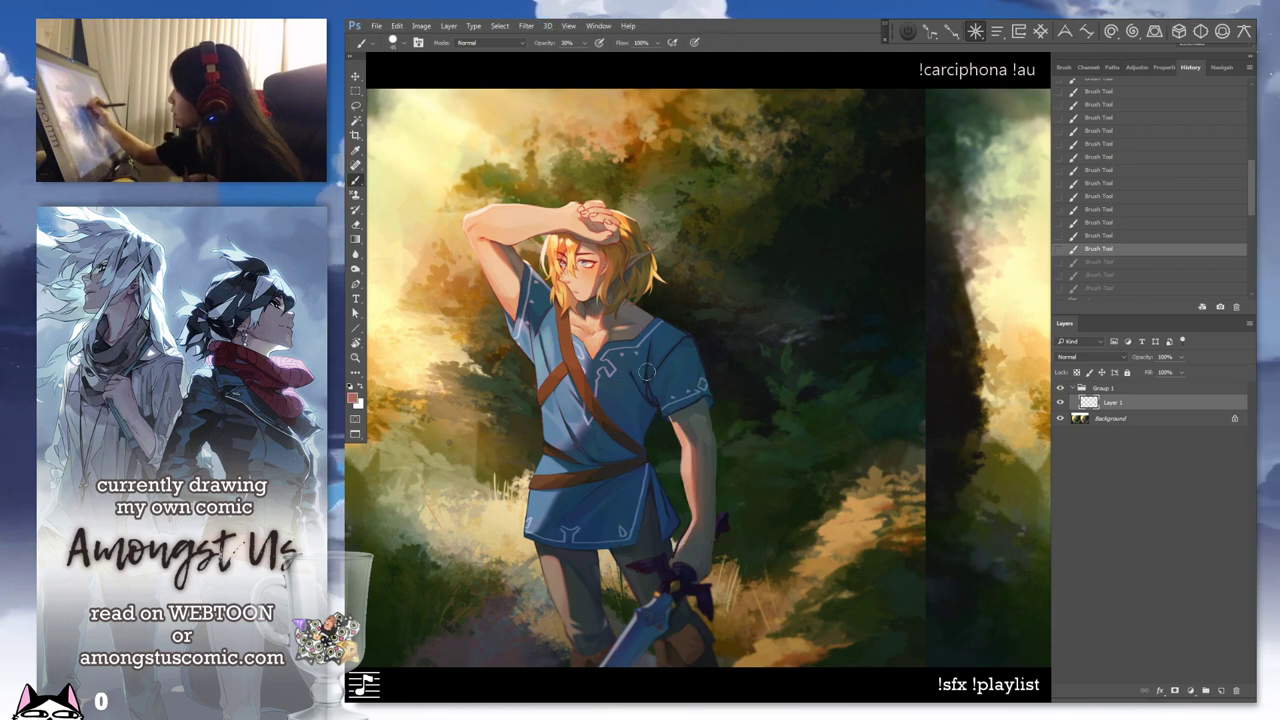
right_click(648, 384)
key(Return)
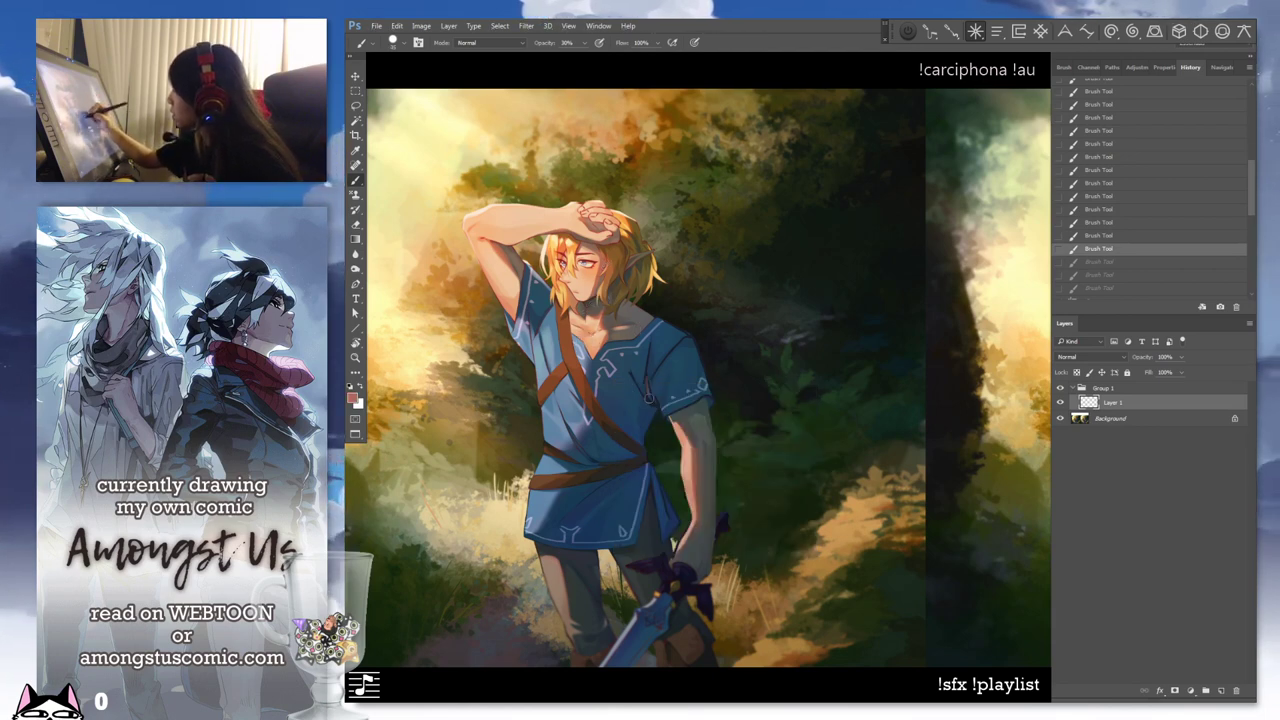
drag(649, 397, 655, 401)
key(ctrl+z)
alt+click(529, 328)
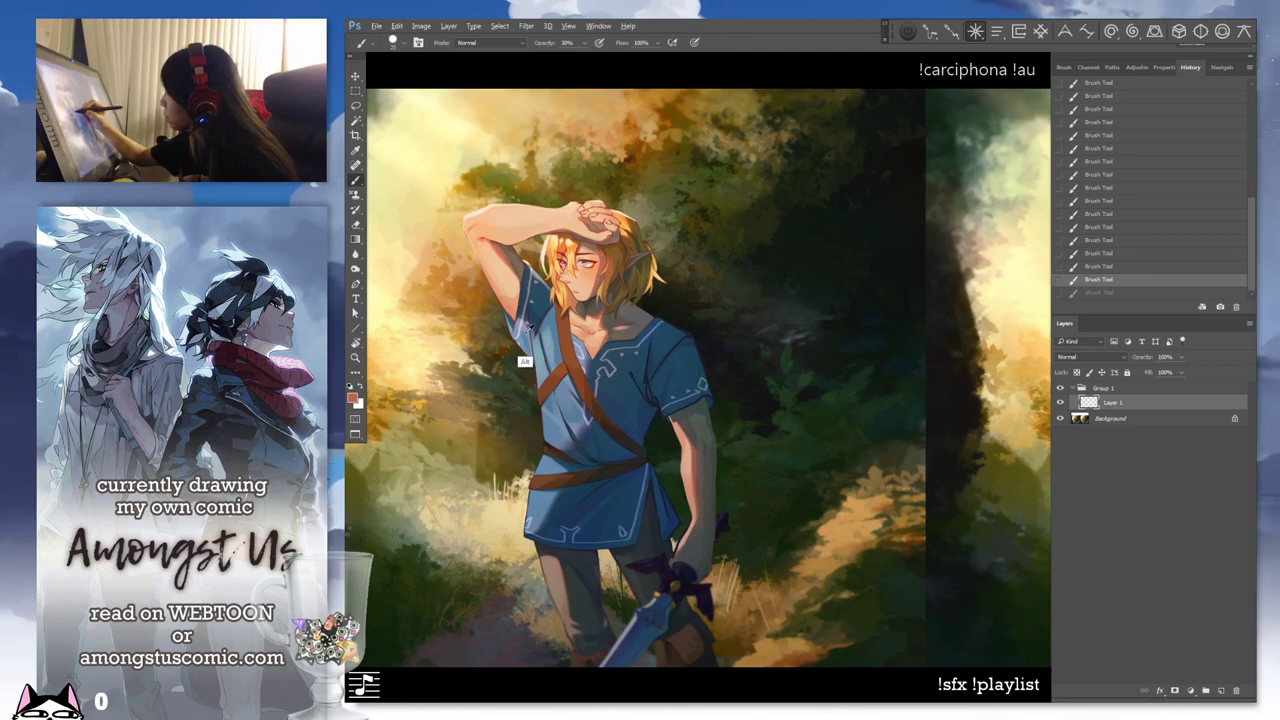
drag(647, 383, 654, 398)
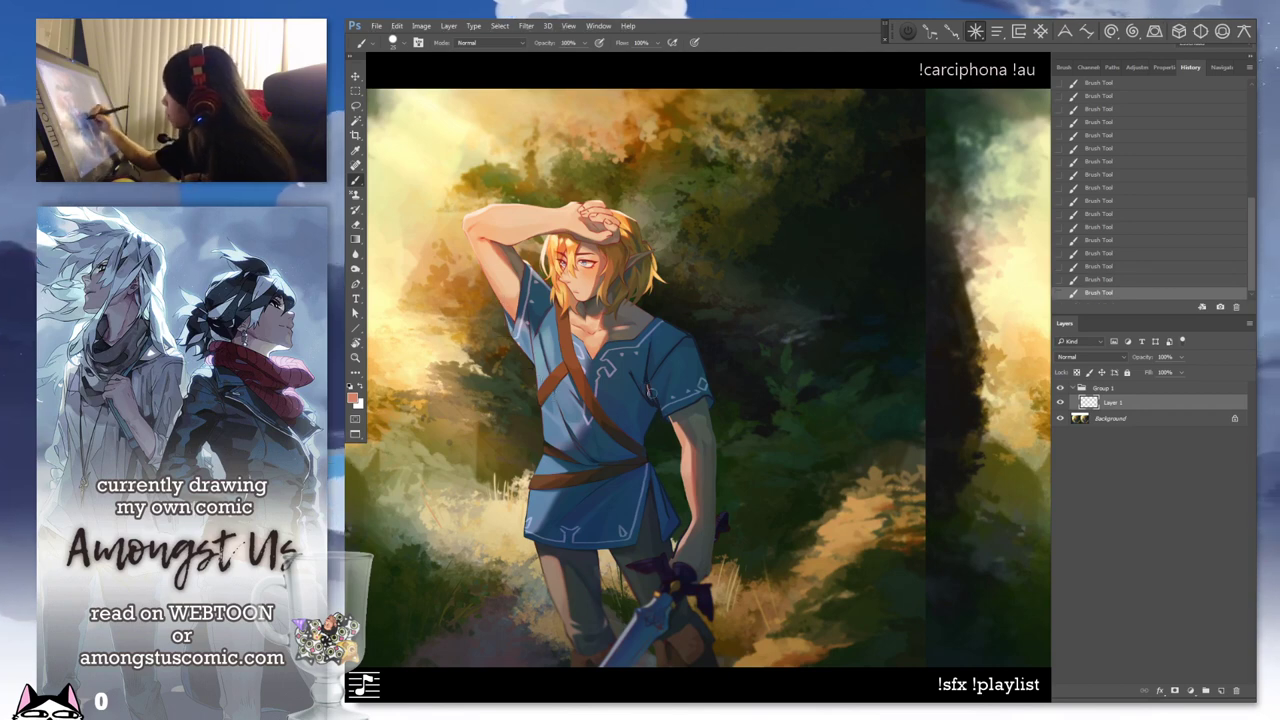
key(ctrl+z)
Change the foreground colour to a darker, more saturated crimson and try a short stroke along the sleeve's inner fold
click(353, 398)
click(852, 479)
drag(852, 479, 869, 463)
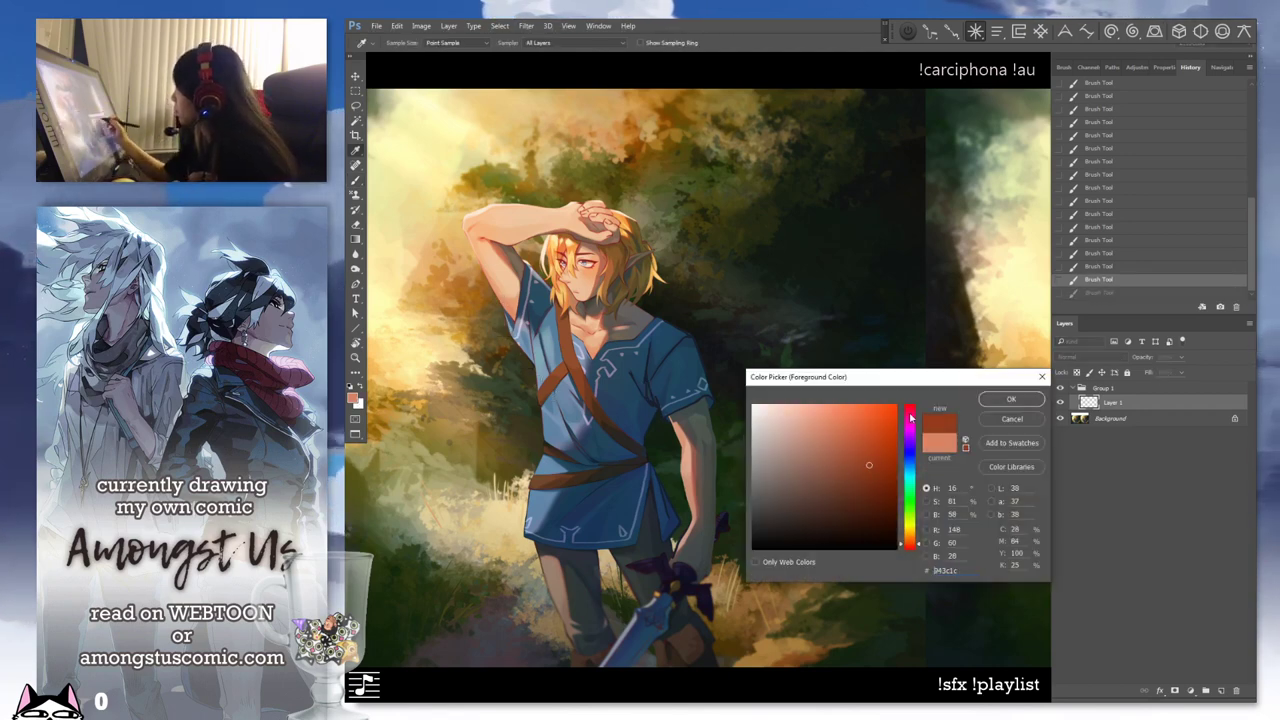
click(909, 412)
key(Return)
drag(647, 382, 655, 402)
key(ctrl+z)
Set the brush opacity to 50% and paint the sleeve's fold line with tones sampled around the fold
key(1)
alt+click(651, 379)
key(5)
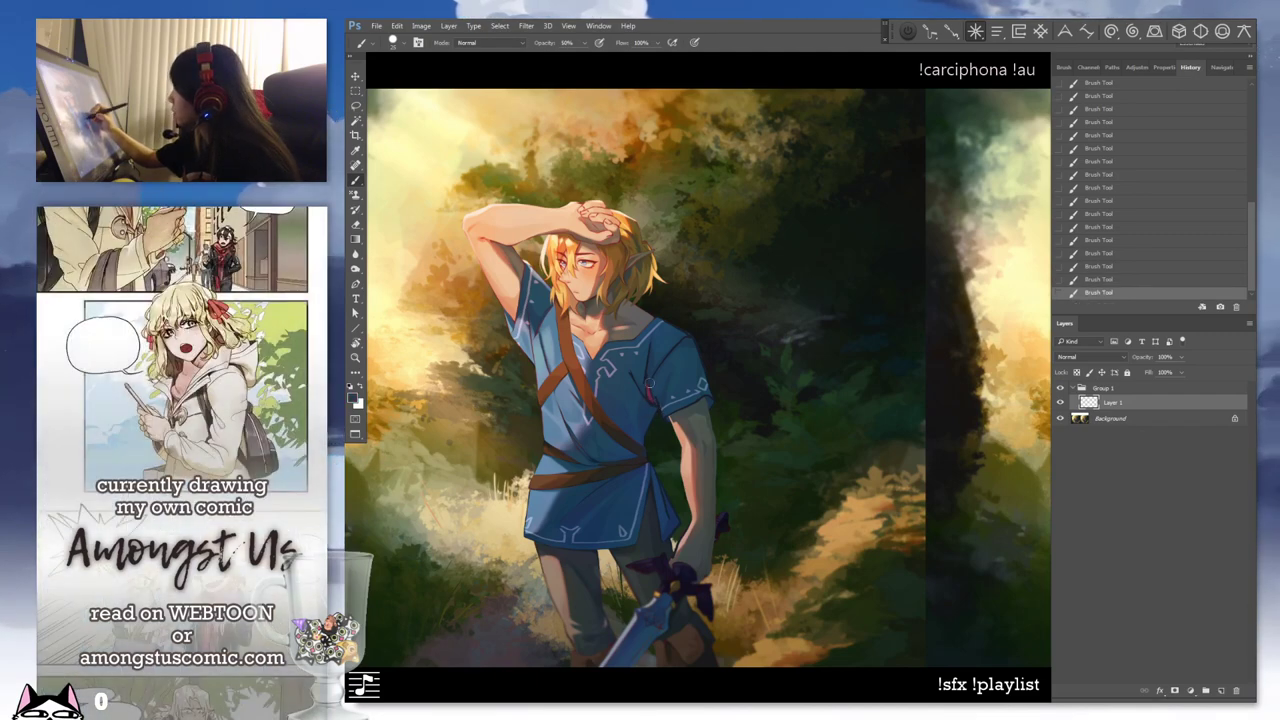
alt+click(650, 398)
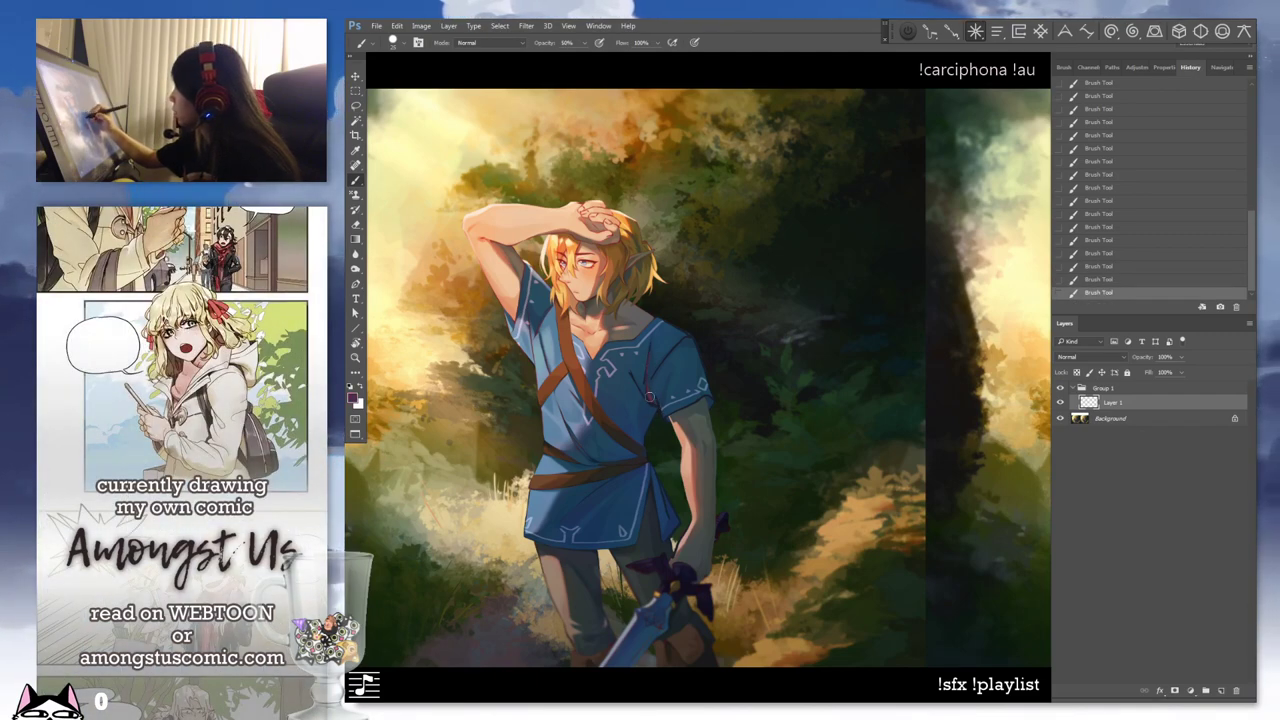
key(ctrl+z)
drag(643, 378, 661, 403)
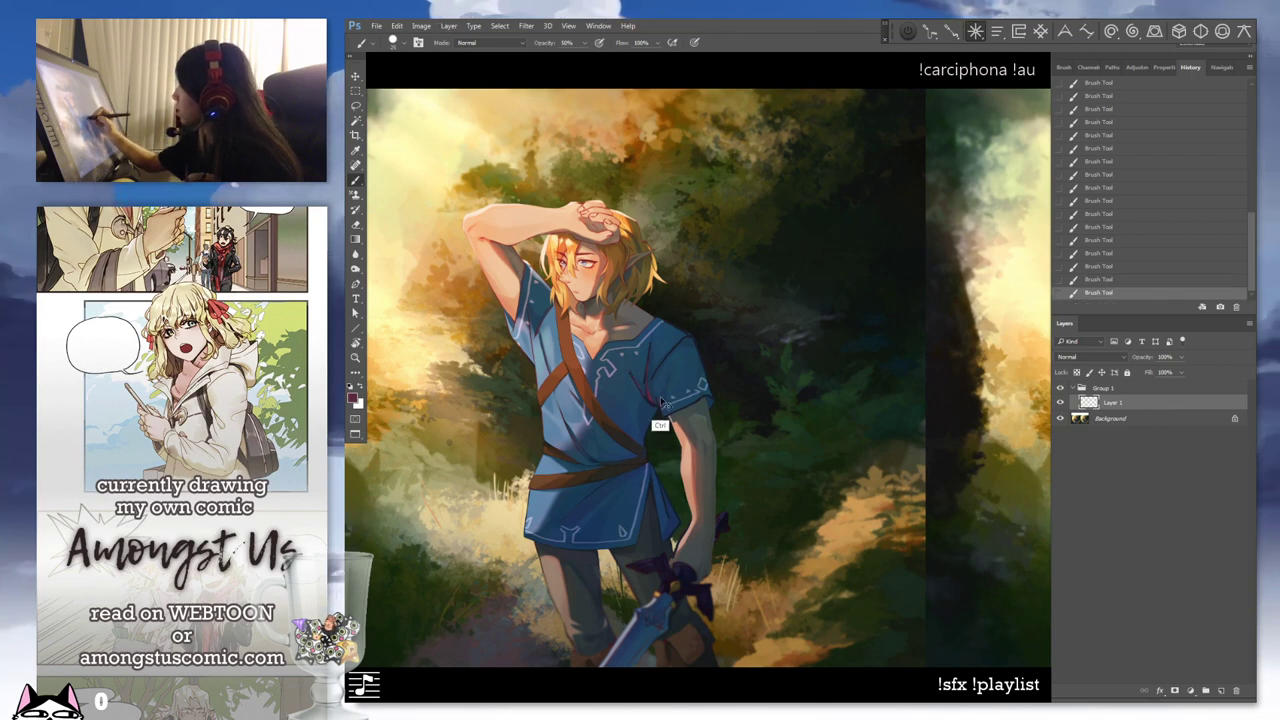
Undo the recent fold strokes and repaint a short crimson accent at the sleeve's inner fold near the armpit
key(ctrl+z)
key(ctrl+z)
key(ctrl+z)
key(ctrl+z)
key(ctrl+z)
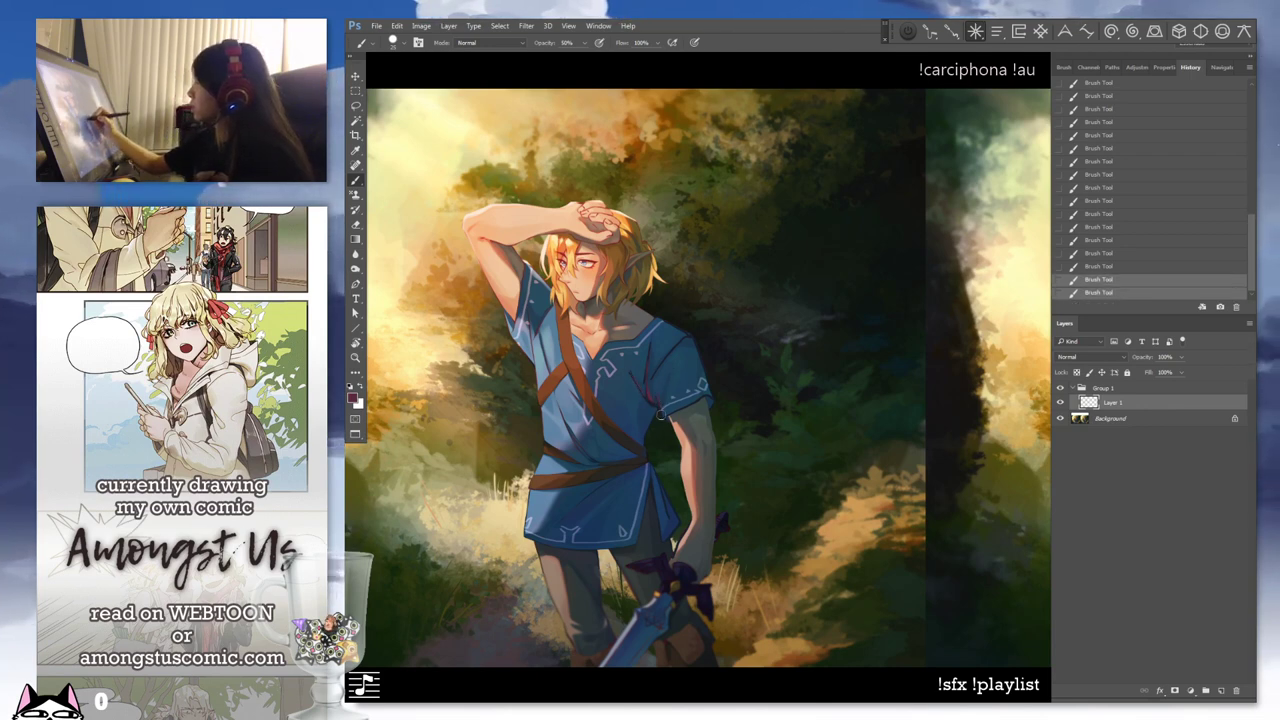
key(ctrl+z)
drag(656, 390, 659, 401)
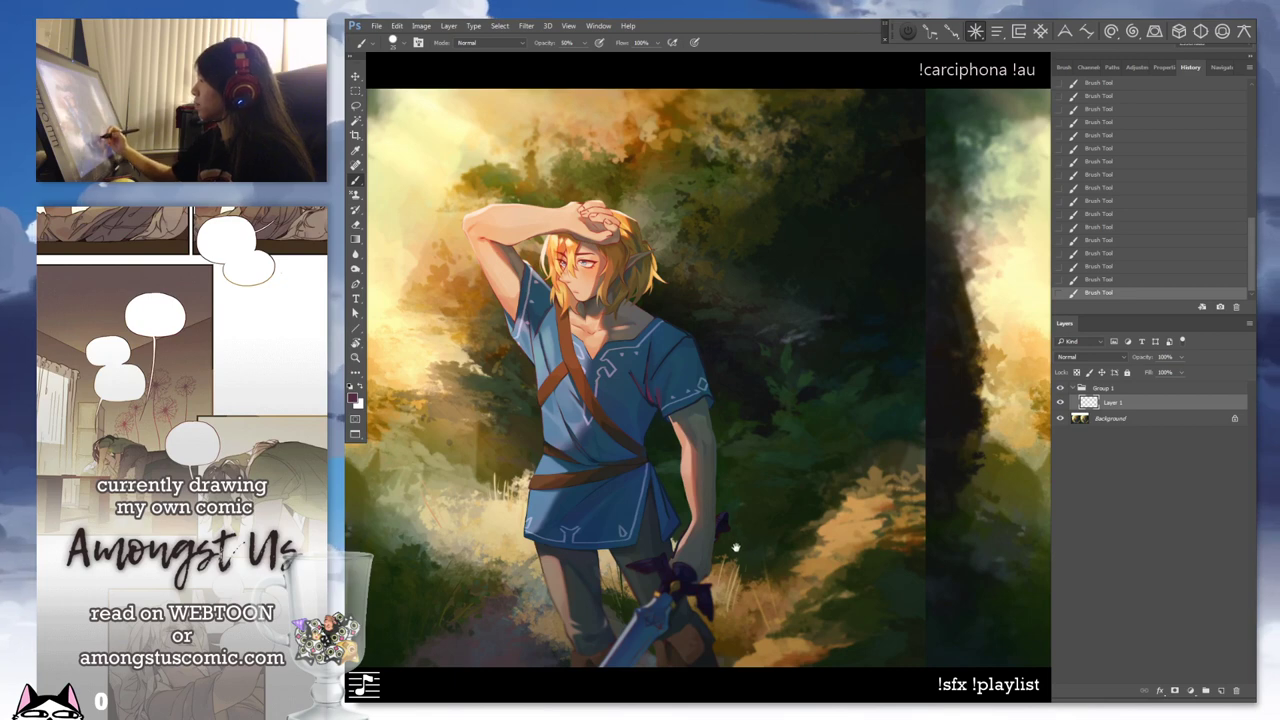
Raise the brush opacity to 100% and try crimson outline strokes along the shoulder and outer sleeve edge, undoing them
drag(735, 548, 676, 523)
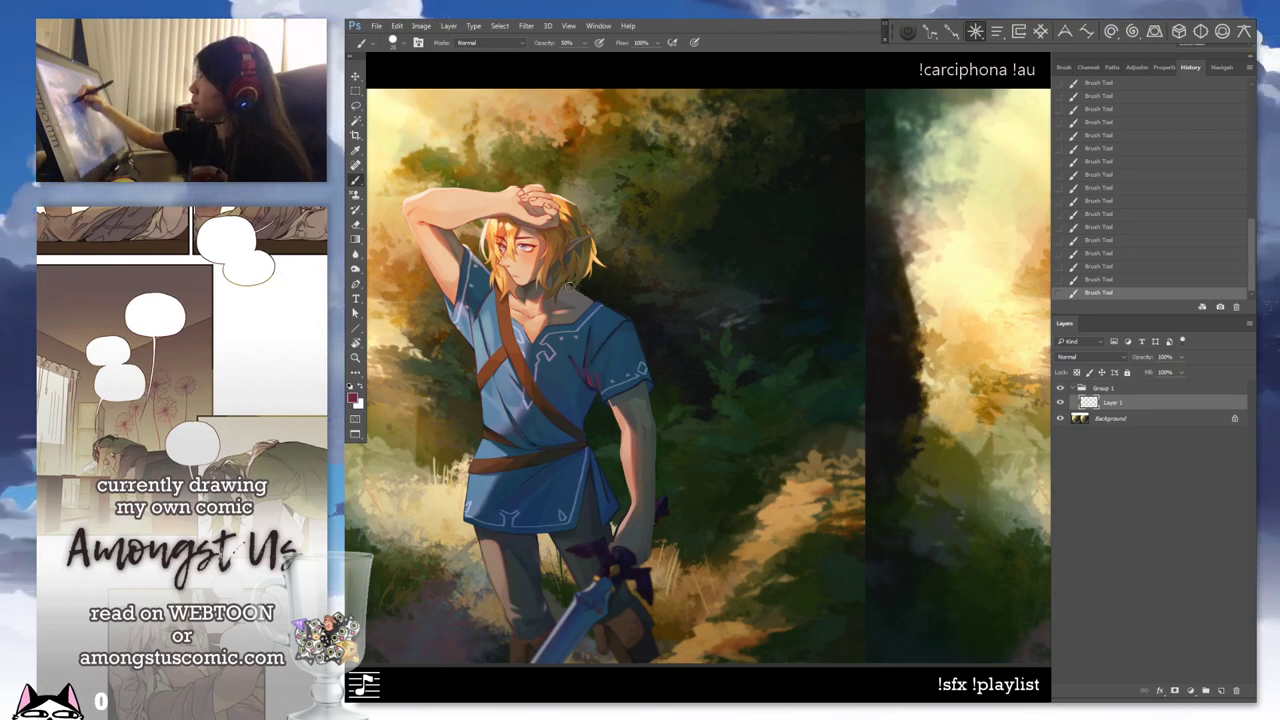
key(0)
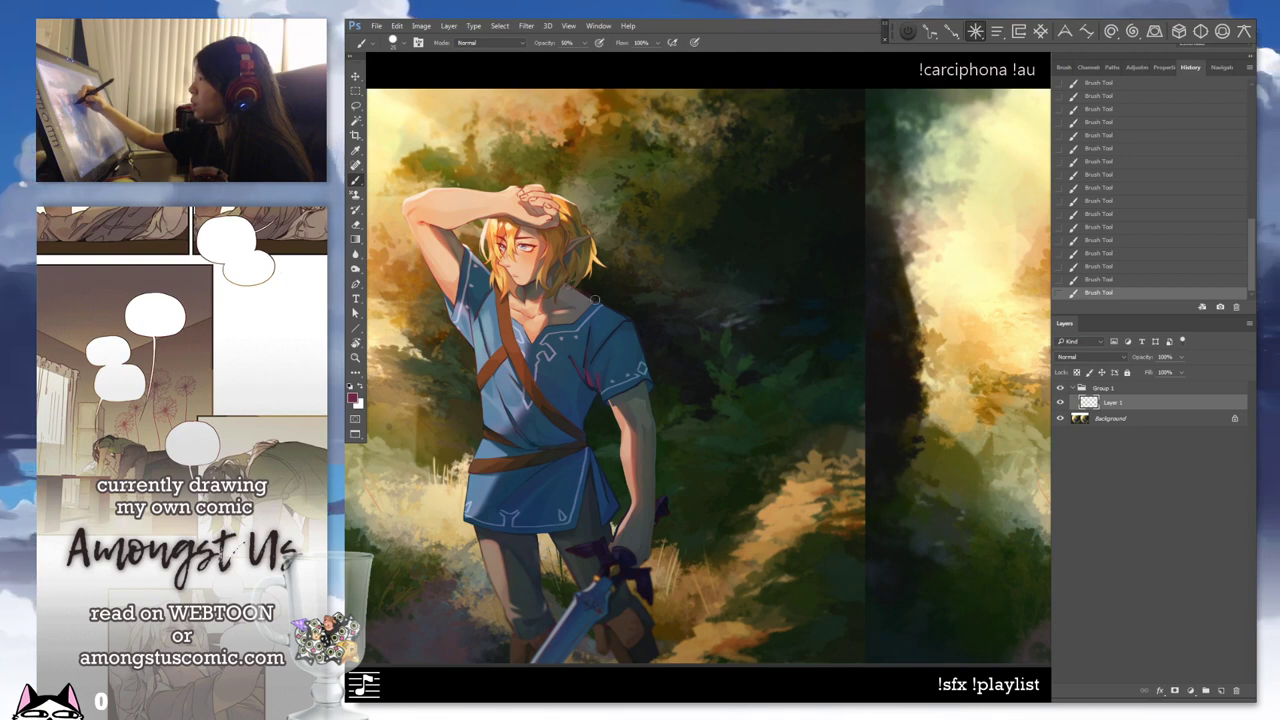
key(ctrl+z)
key(ctrl+z)
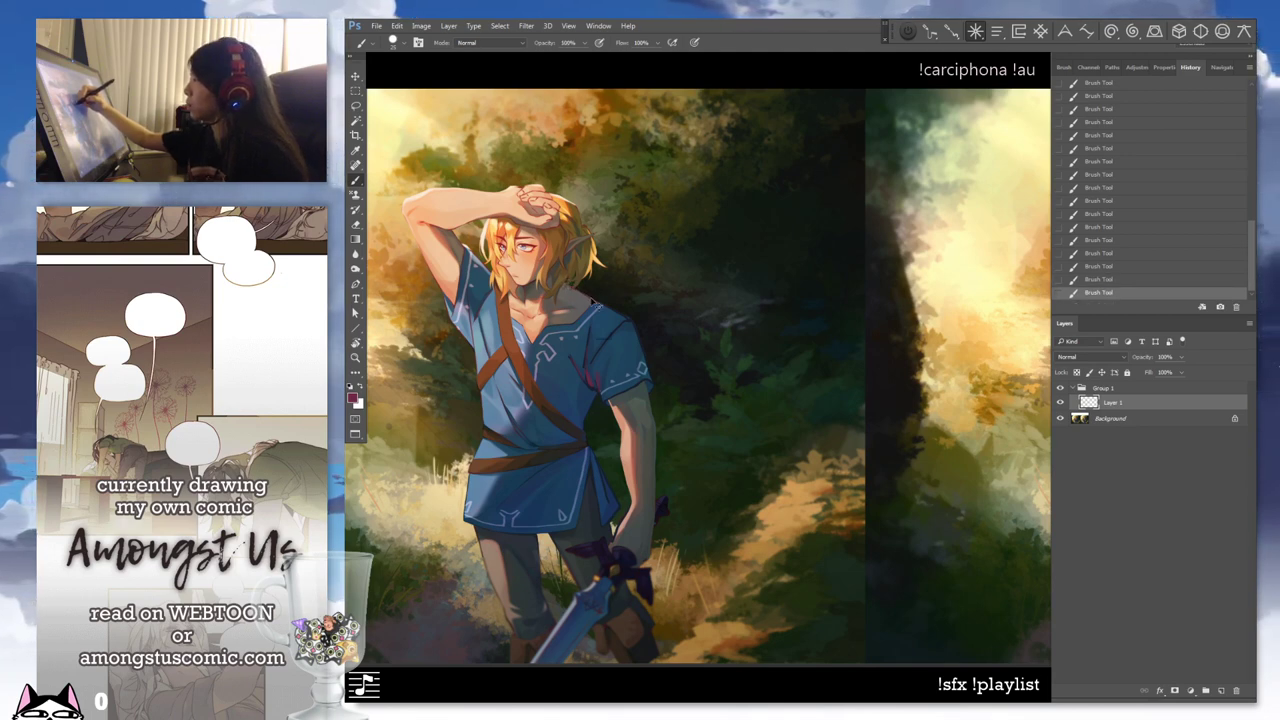
key(ctrl+z)
key(ctrl+z)
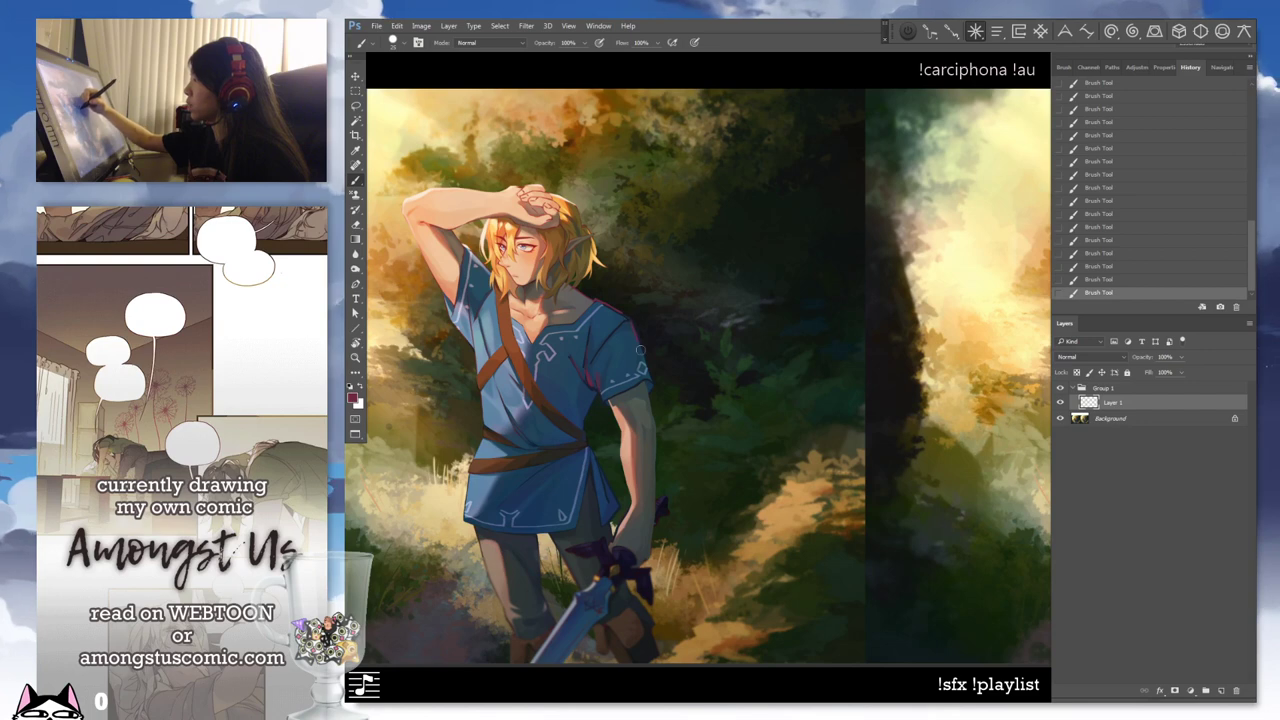
key(ctrl+z)
key(ctrl+z)
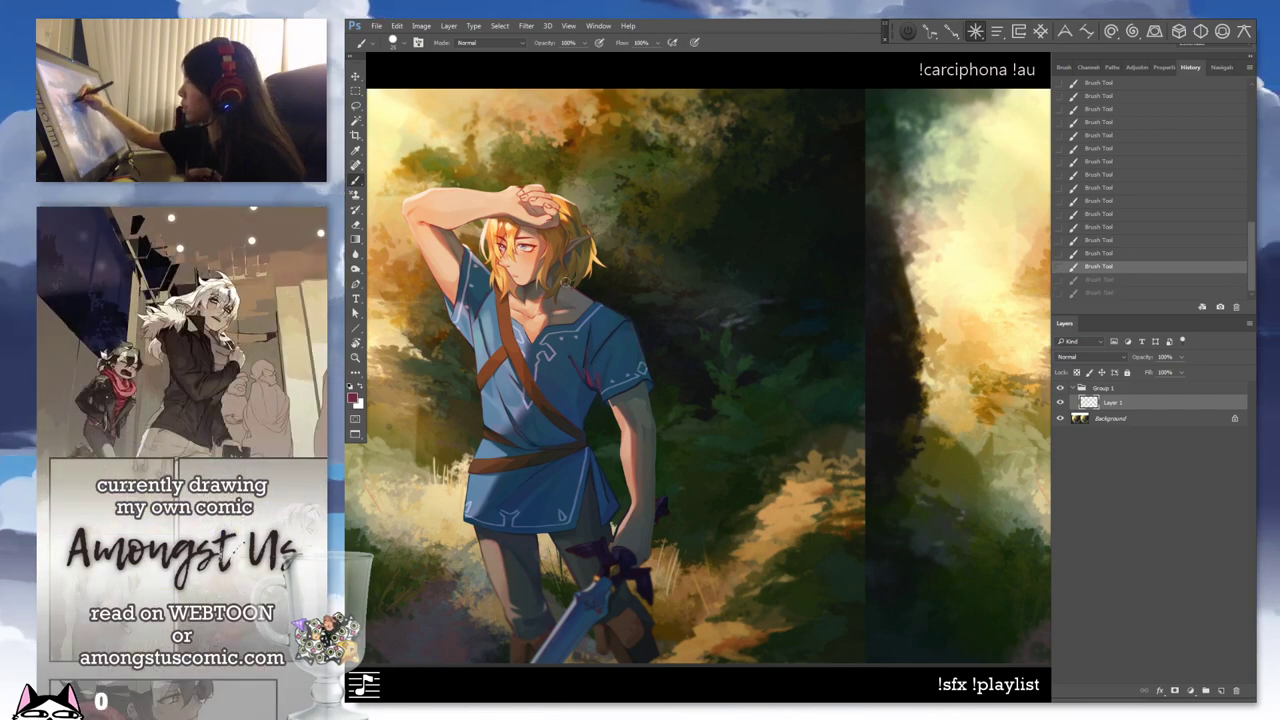
Toggle the crimson shoulder strokes with redo and undo, leaving the last stroke undone
key(ctrl+shift+z)
key(ctrl+shift+z)
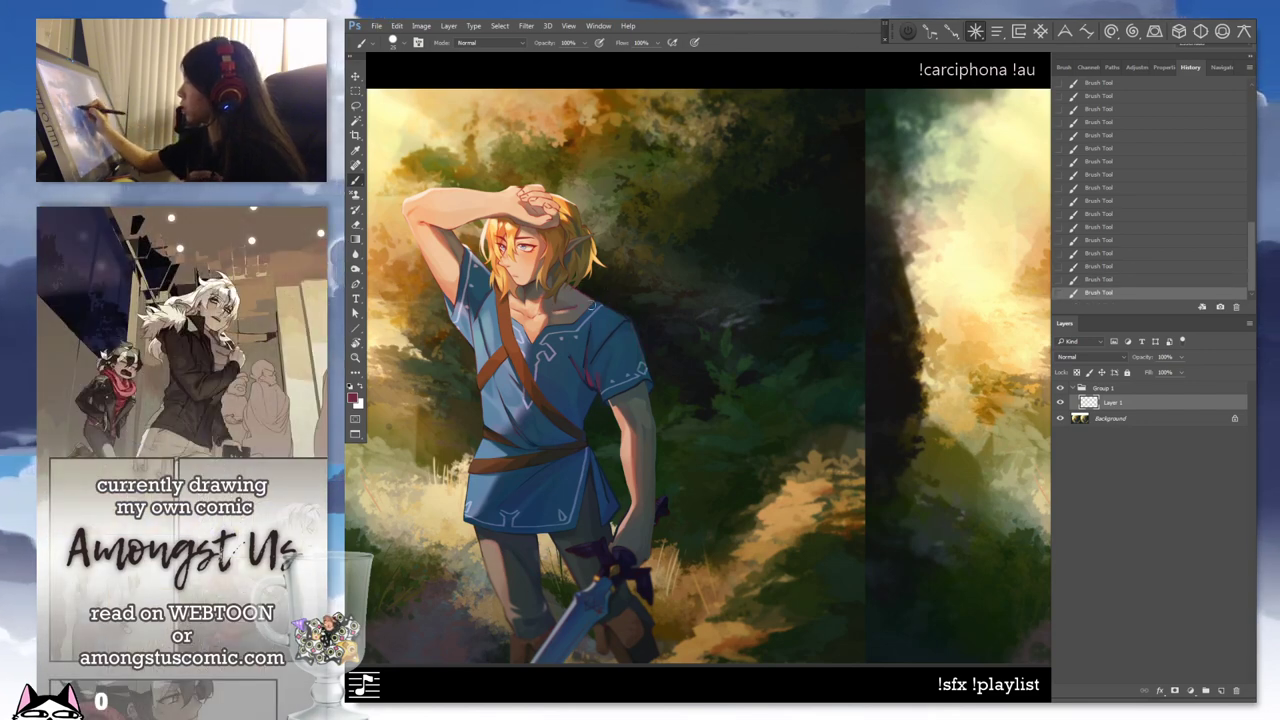
key(ctrl+z)
key(ctrl+shift+z)
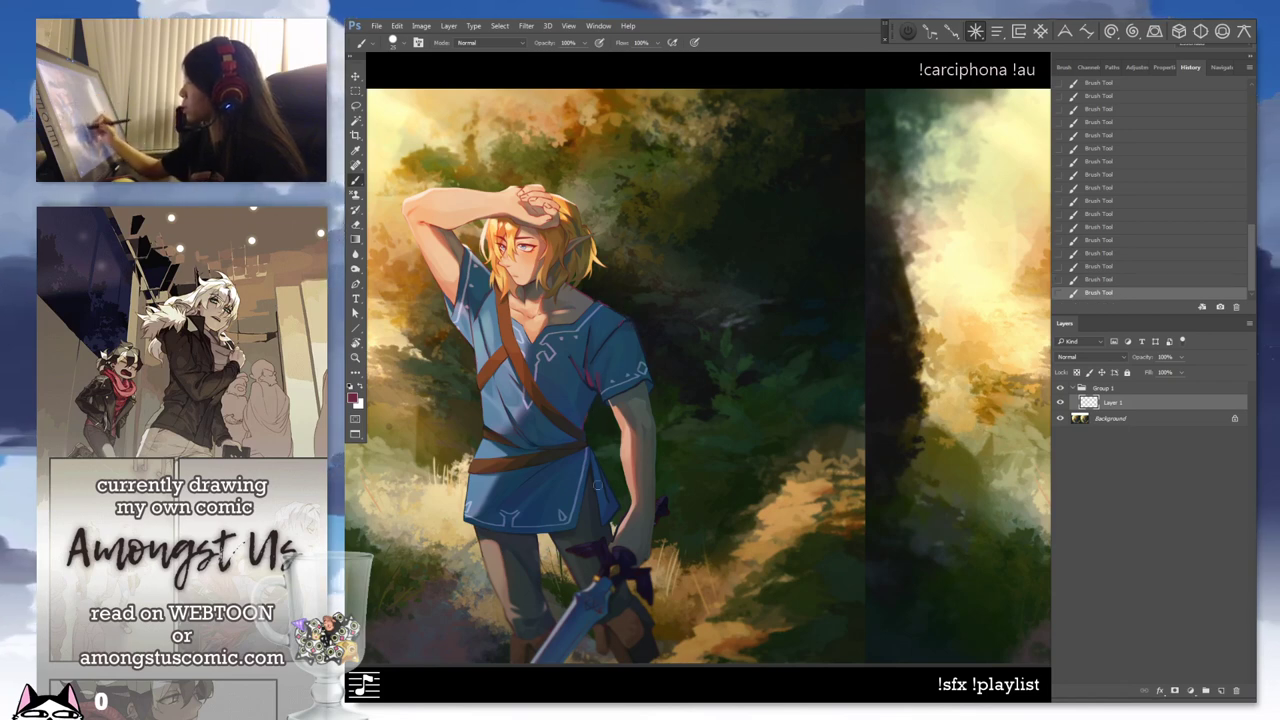
key(ctrl+z)
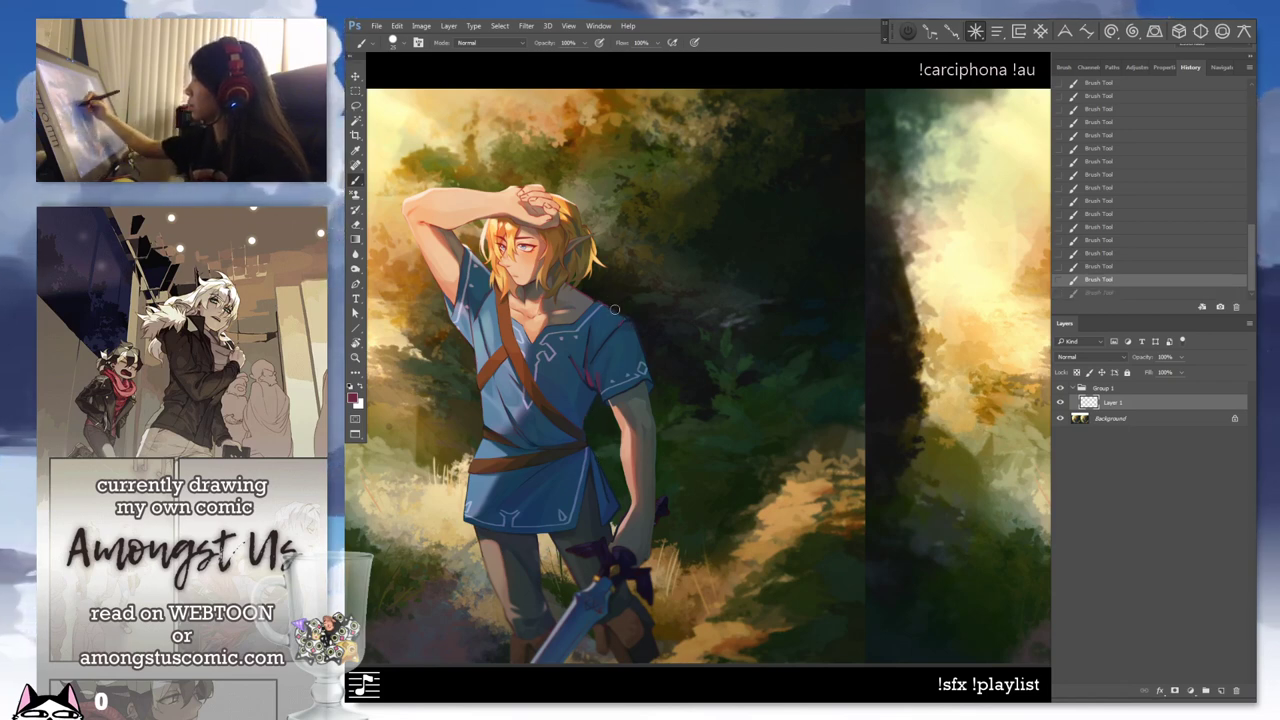
Sample a dark tone beside the shoulder, paint a short stroke along the shoulder edge, and toggle it for comparison
drag(876, 446, 396, 456)
drag(754, 514, 448, 514)
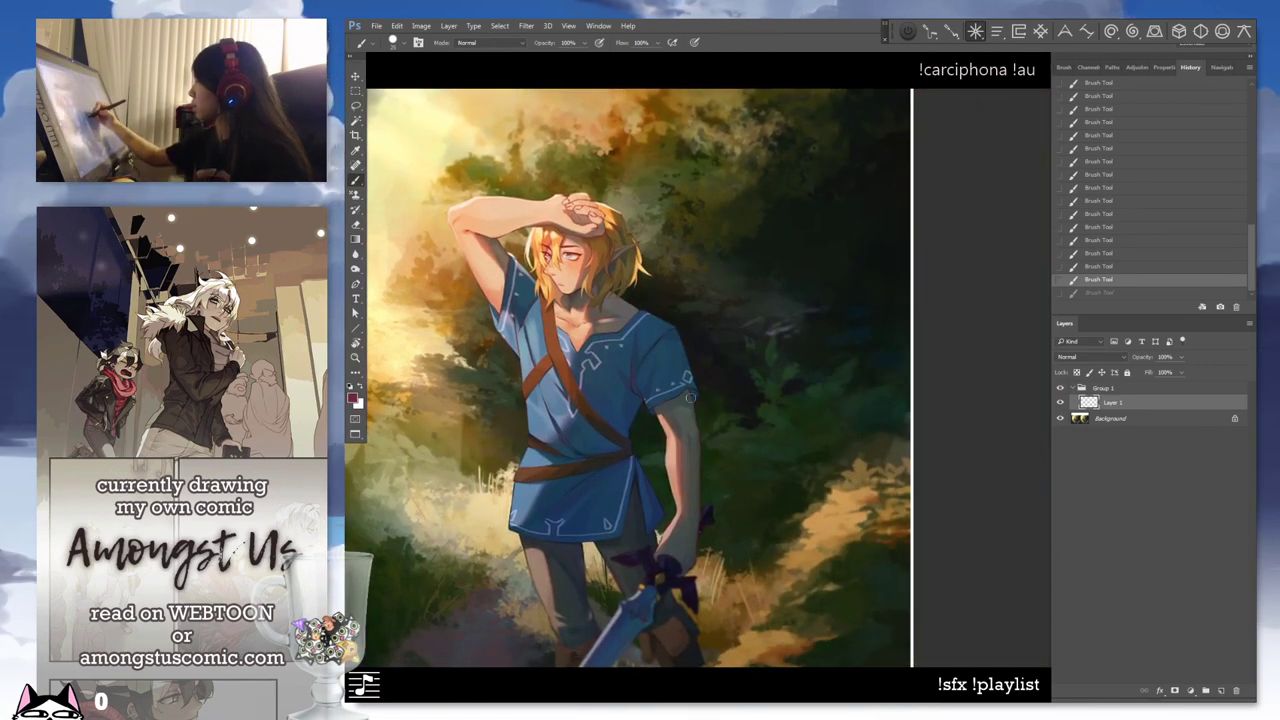
mouse_move(628, 410)
mouse_down()
mouse_move(1000, 260)
mouse_move(744, 404)
mouse_up()
alt+click(574, 296)
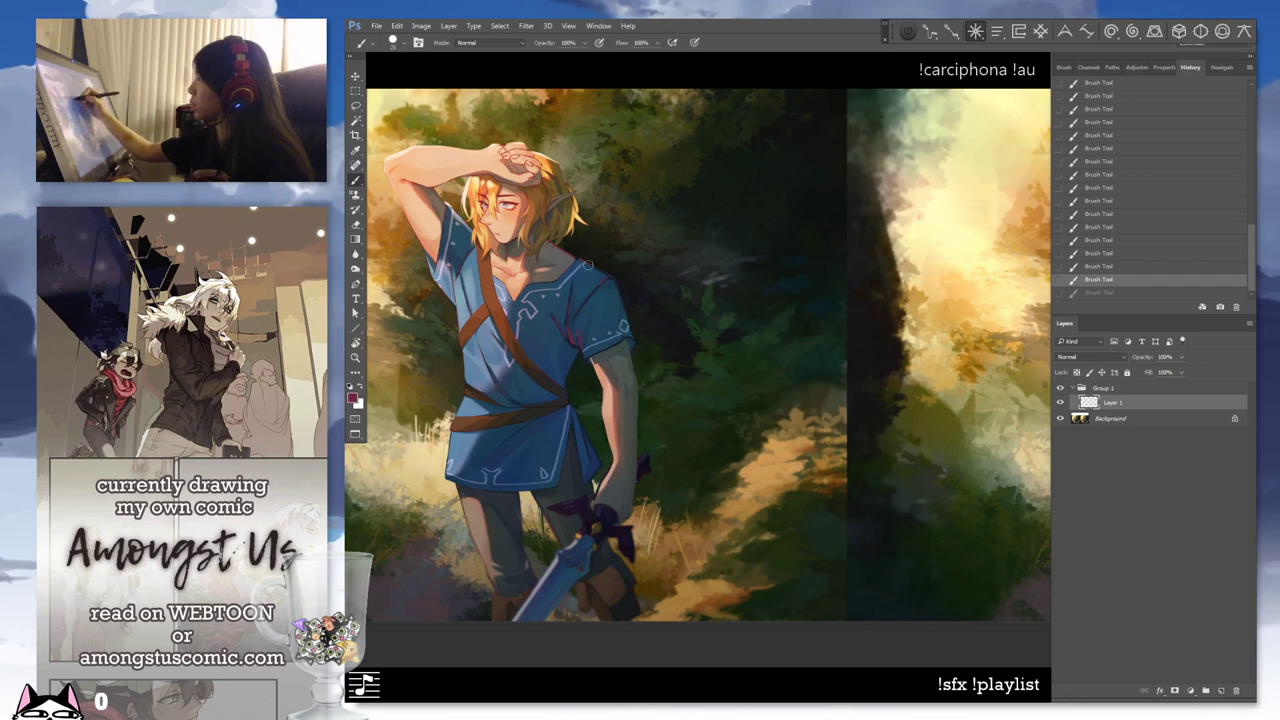
drag(587, 265, 602, 274)
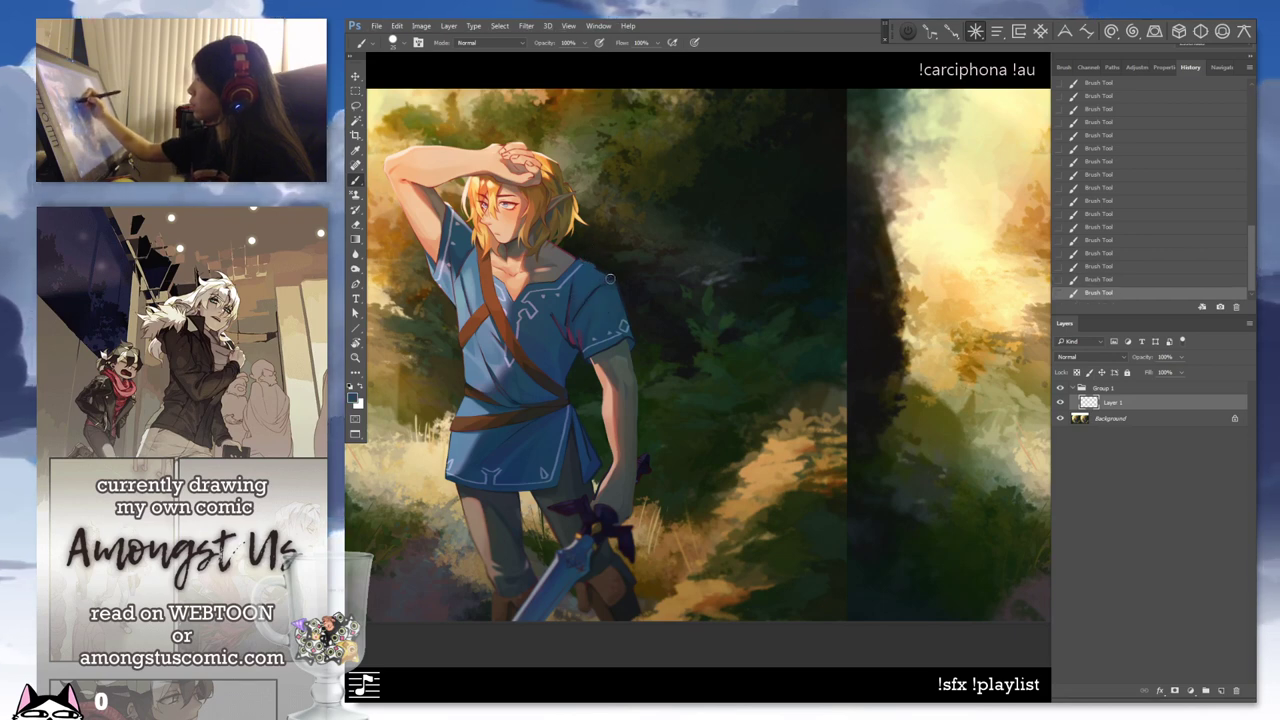
key(ctrl+z)
key(ctrl+z)
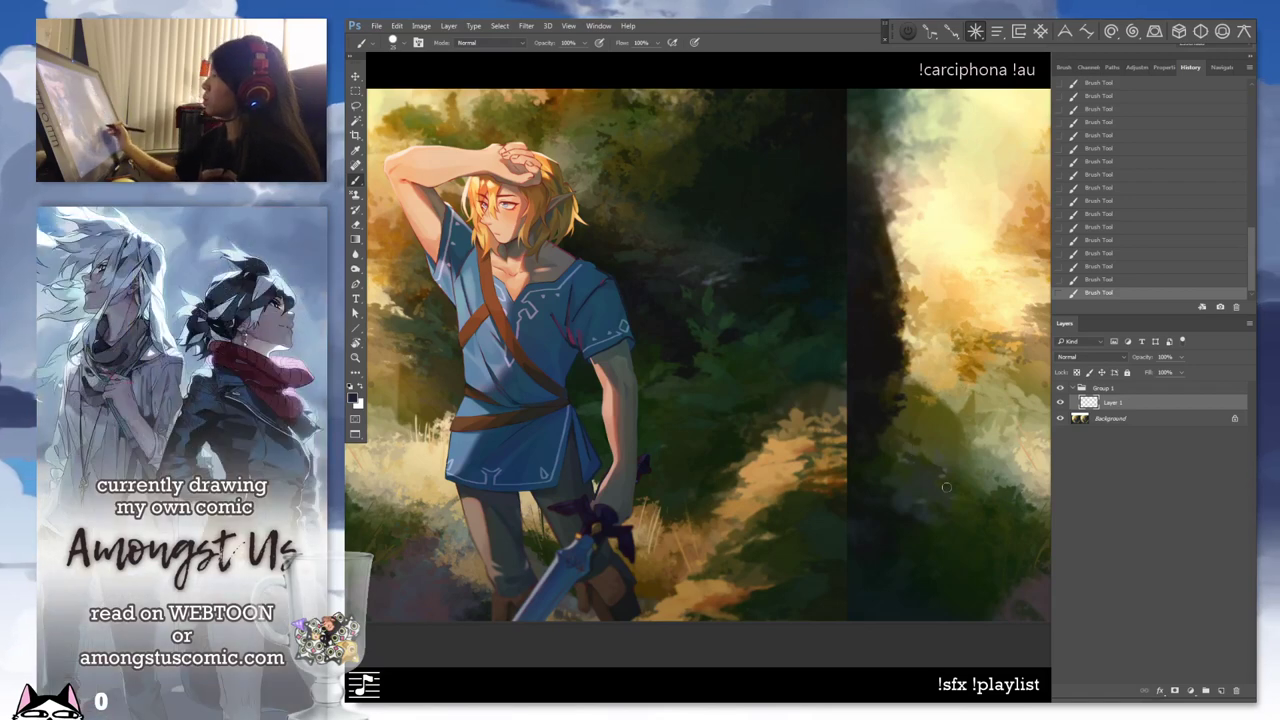
Compare the repainted and original copies of the character, resampling the crimson from the sleeve fold near the armpit
mouse_move(946, 487)
mouse_down()
mouse_move(697, 471)
mouse_move(496, 485)
mouse_up()
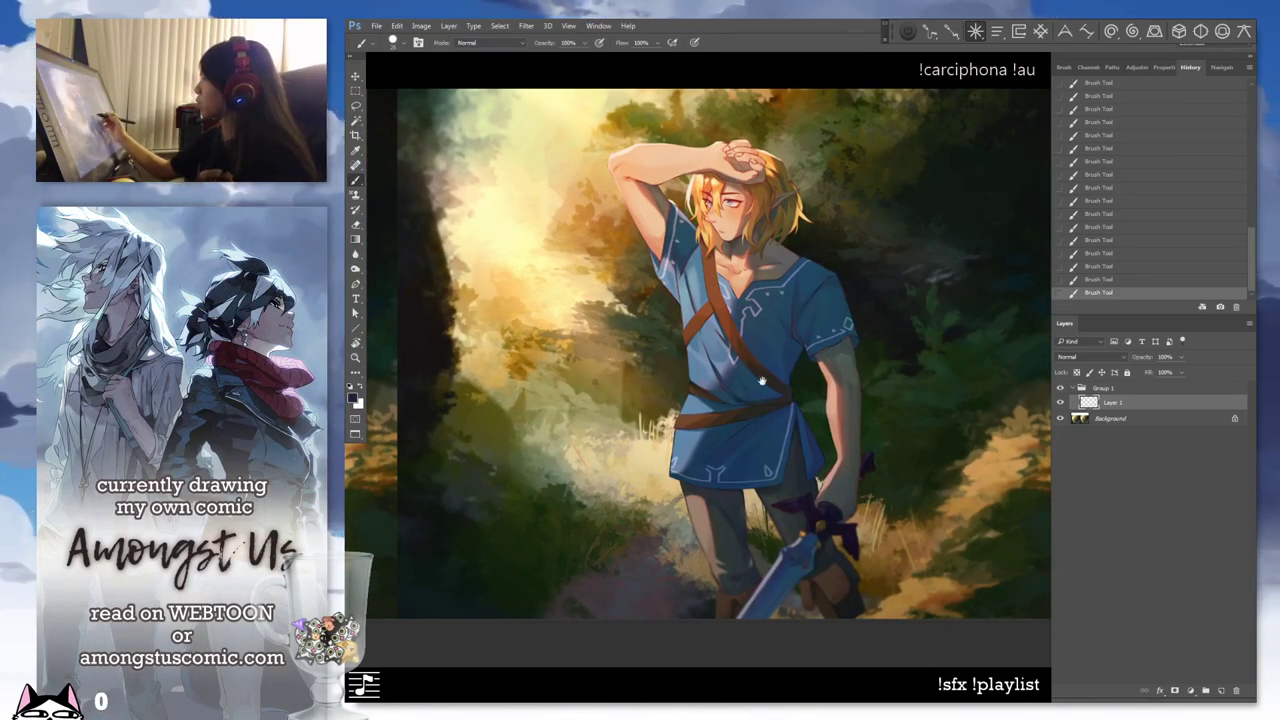
drag(656, 428, 1040, 424)
mouse_move(532, 454)
mouse_down()
mouse_move(697, 479)
mouse_move(687, 495)
mouse_up()
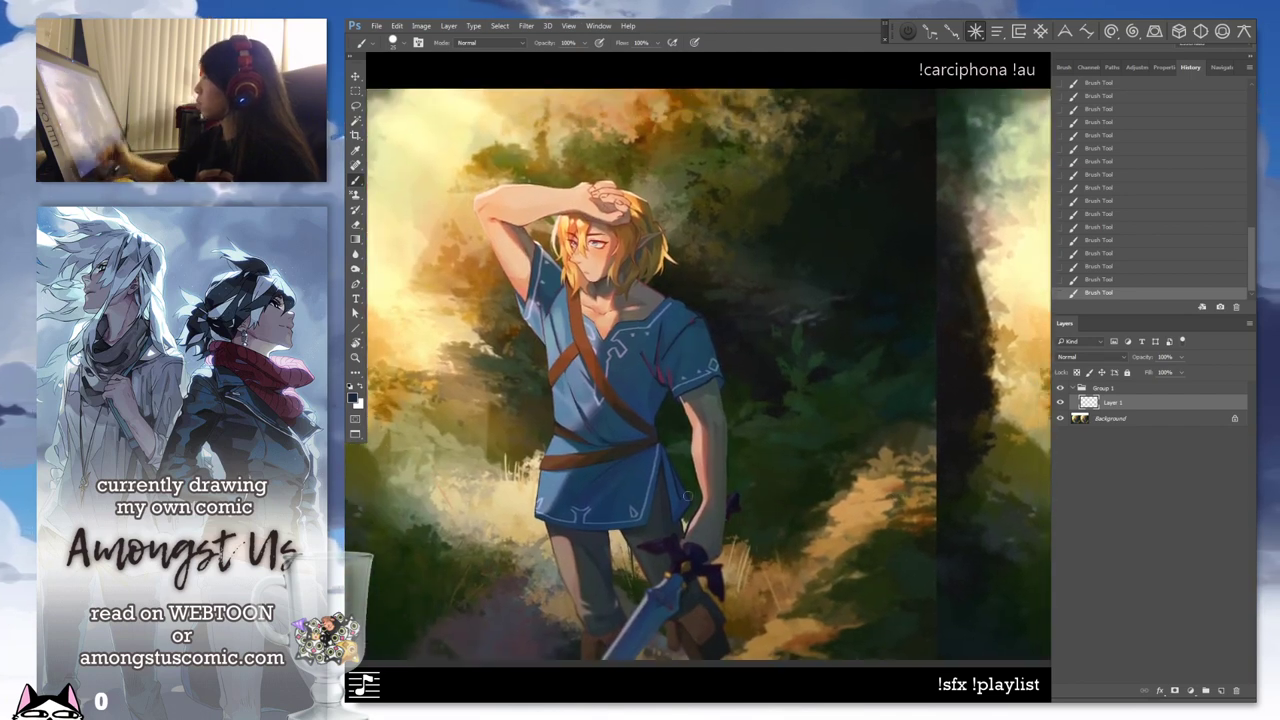
alt+click(657, 375)
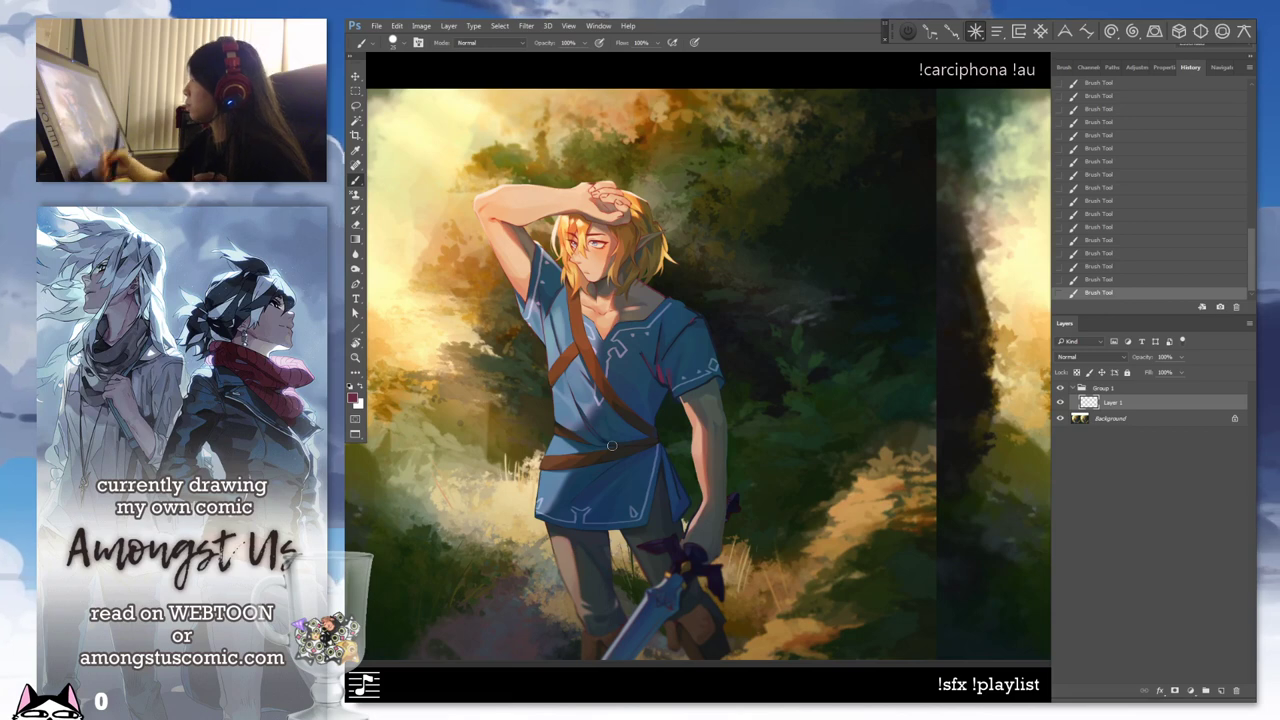
drag(897, 443, 500, 443)
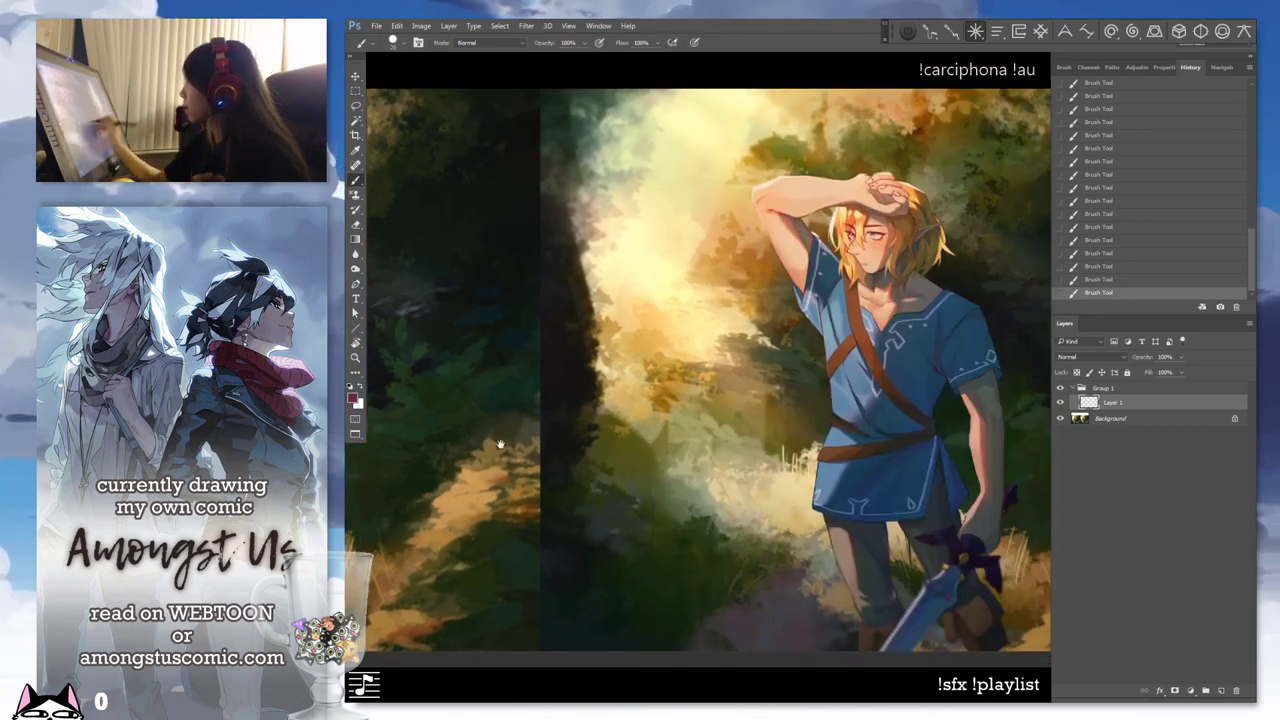
drag(950, 383, 714, 369)
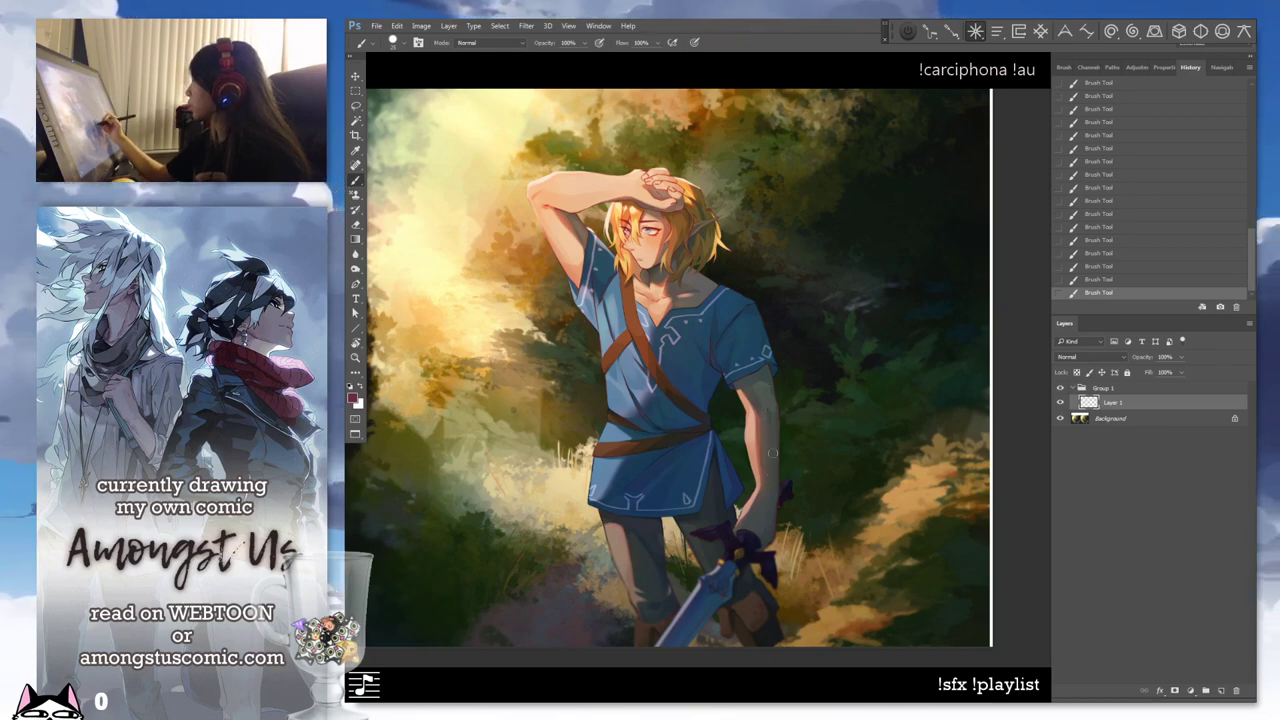
drag(540, 420, 940, 435)
drag(634, 434, 829, 445)
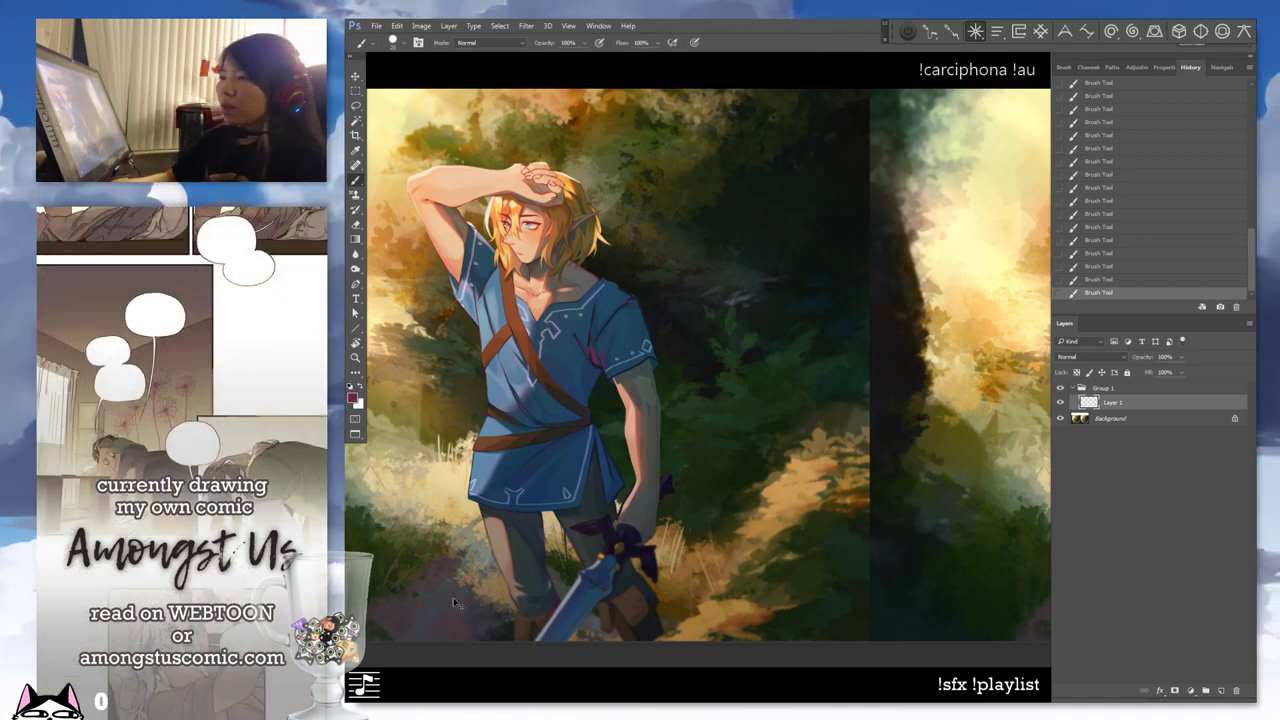
Try a crimson guide line tracing around the whole figure in the full painting, undoing the marks
key(ctrl+minus)
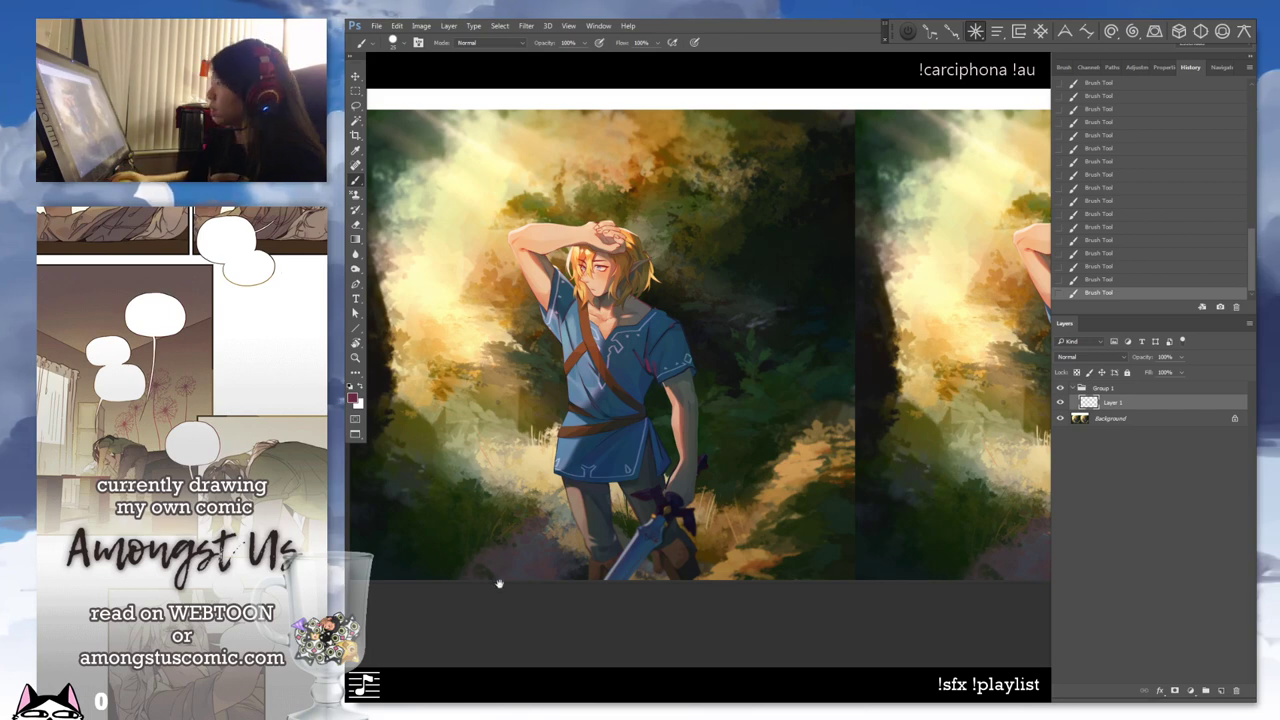
drag(772, 421, 738, 429)
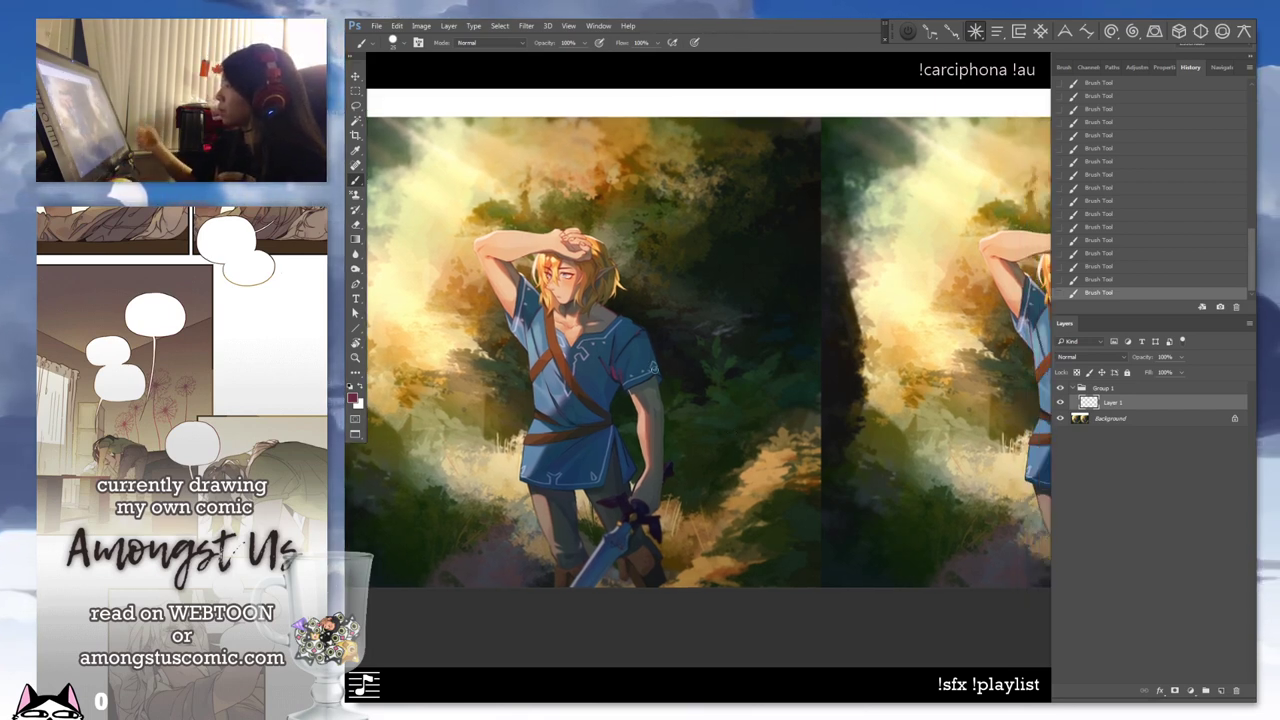
drag(688, 367, 750, 396)
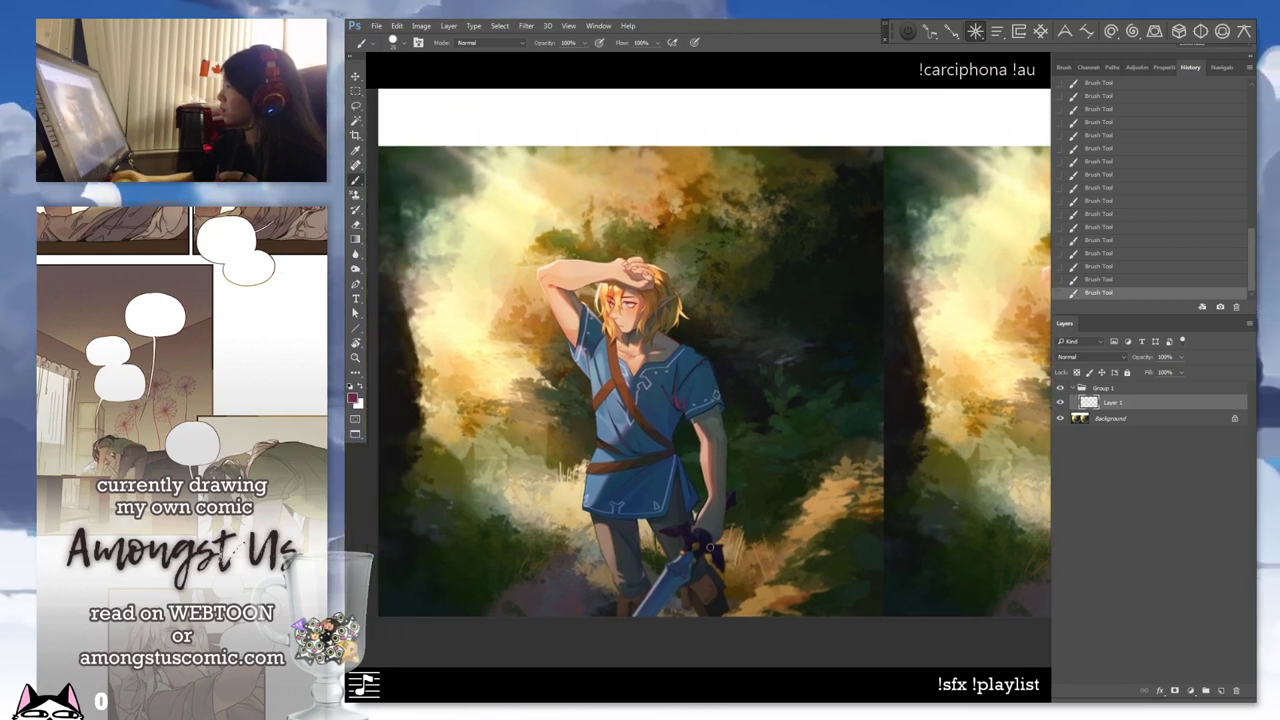
drag(732, 419, 743, 431)
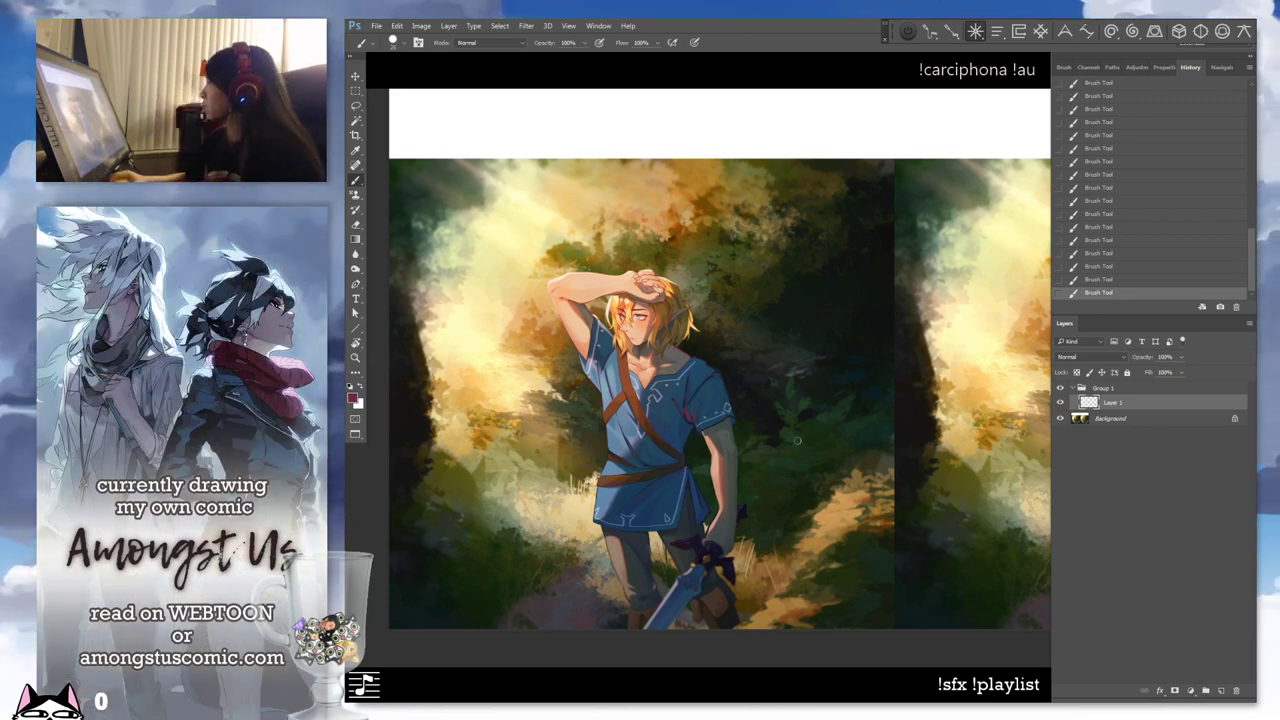
key(space)
drag(837, 554, 822, 484)
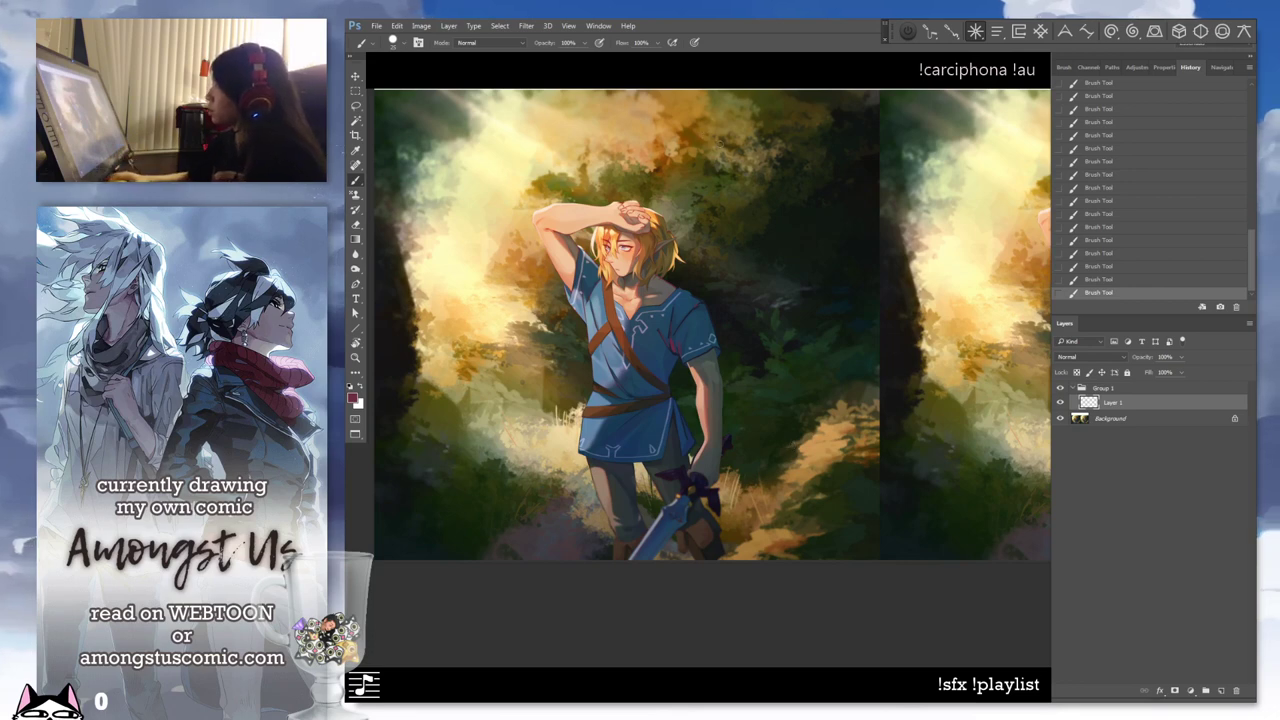
mouse_move(731, 114)
mouse_down()
mouse_move(579, 190)
mouse_move(778, 130)
mouse_up()
key(ctrl+z)
mouse_move(686, 232)
mouse_down()
mouse_move(585, 208)
mouse_move(715, 500)
mouse_up()
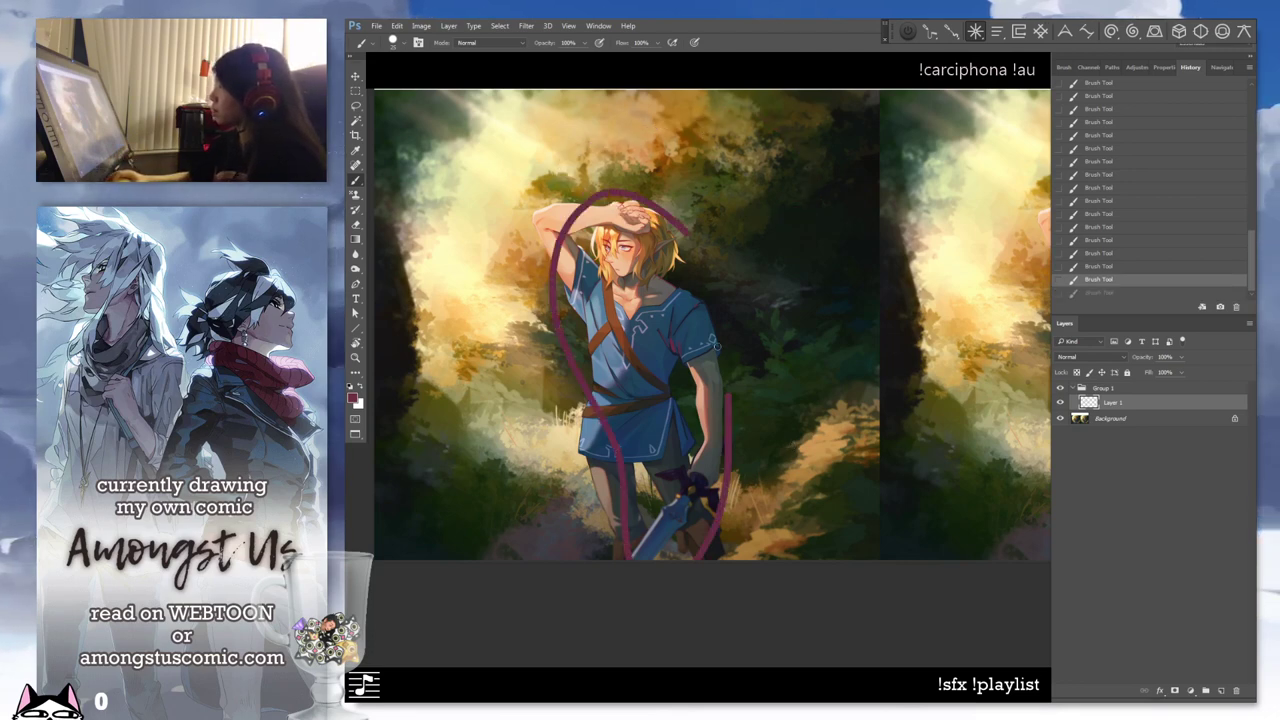
key(ctrl+z)
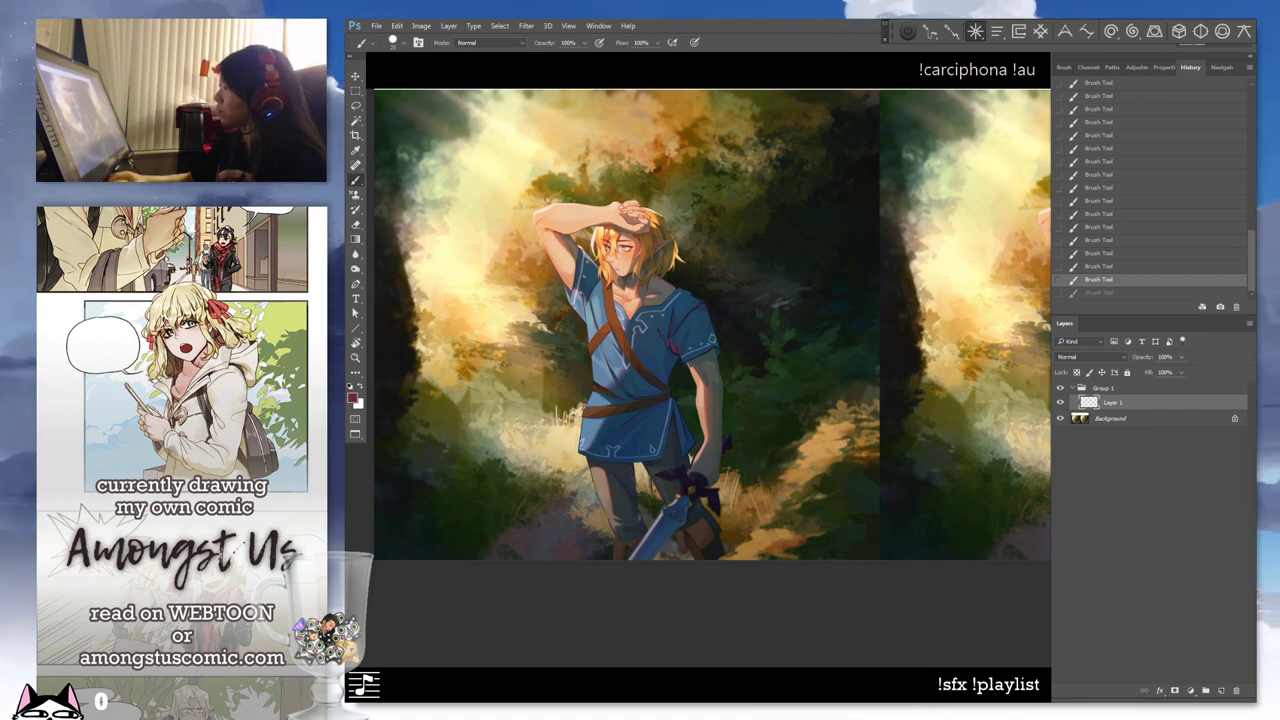
Try temporary crimson marks around the figure and in the dark upper corner of the background, undoing each one
mouse_move(612, 193)
mouse_down()
mouse_move(574, 352)
mouse_move(631, 506)
mouse_move(727, 359)
mouse_move(683, 217)
mouse_move(606, 196)
mouse_up()
key(ctrl+z)
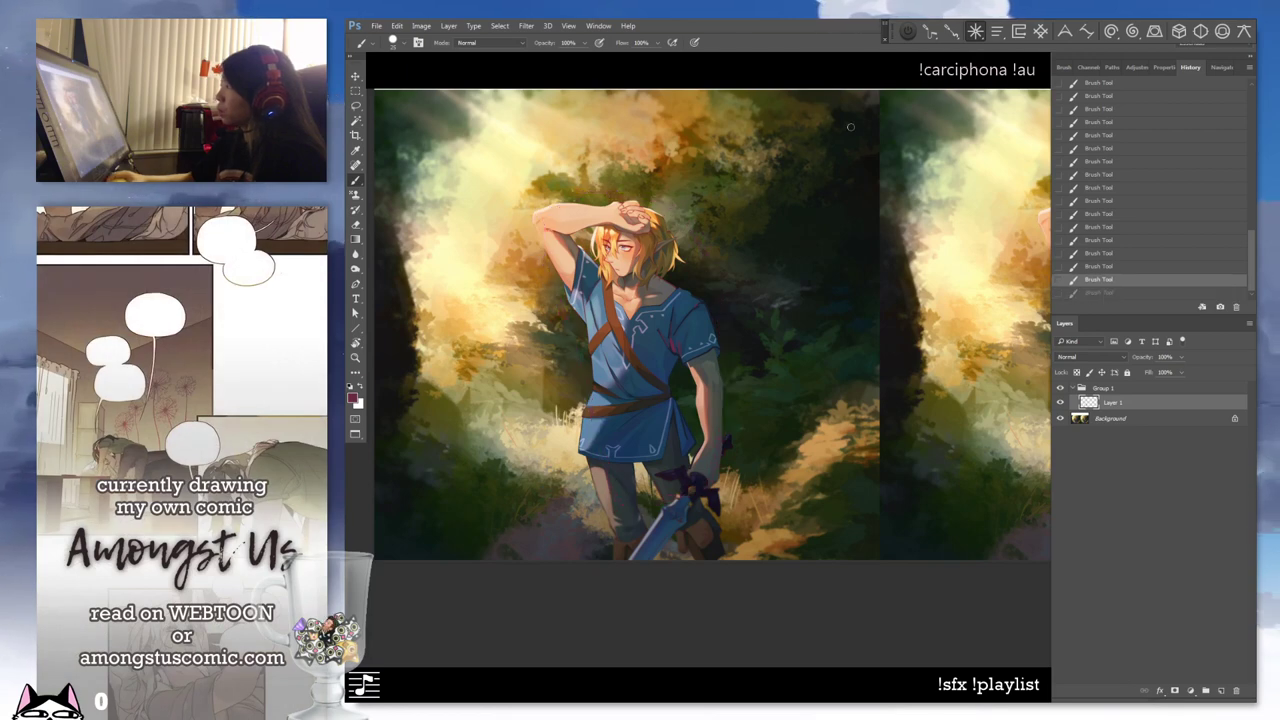
mouse_move(844, 110)
mouse_down()
mouse_move(758, 102)
mouse_move(678, 121)
mouse_move(668, 200)
mouse_move(707, 301)
mouse_move(850, 241)
mouse_move(830, 100)
mouse_up()
key(ctrl+z)
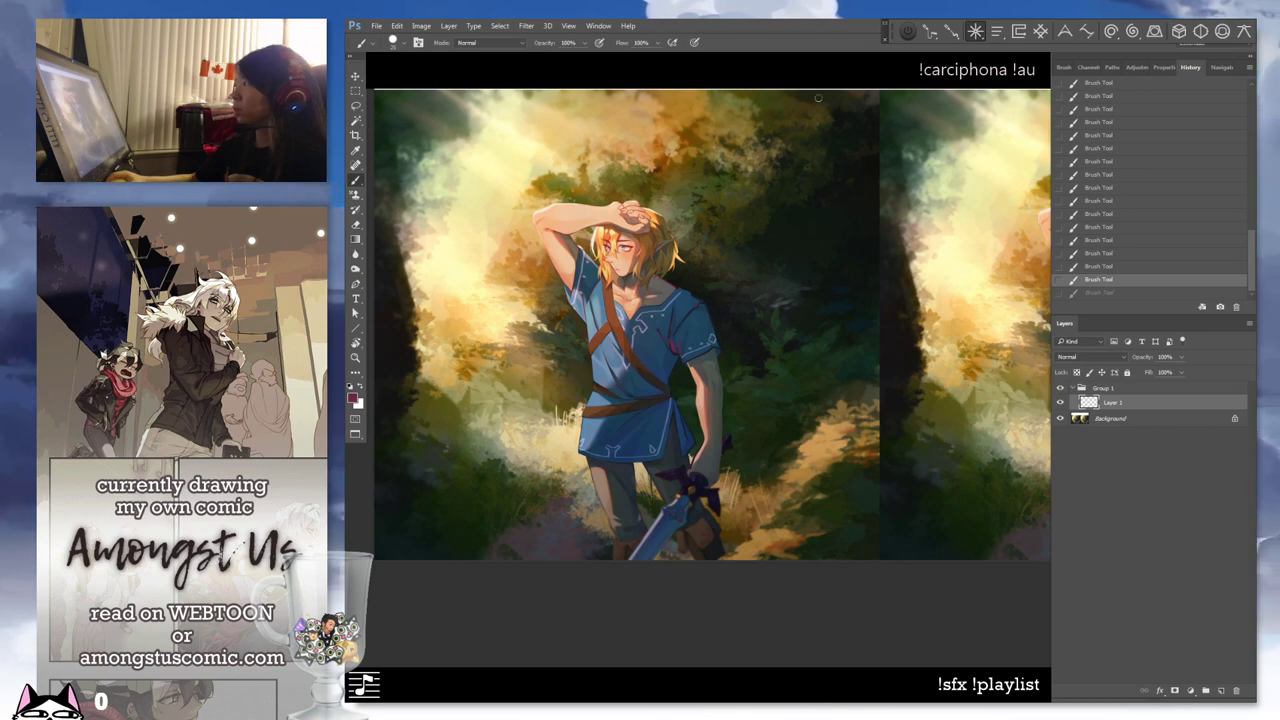
mouse_move(861, 96)
mouse_down()
mouse_move(590, 101)
mouse_move(555, 202)
mouse_move(680, 207)
mouse_move(719, 301)
mouse_move(862, 108)
mouse_up()
key(ctrl+z)
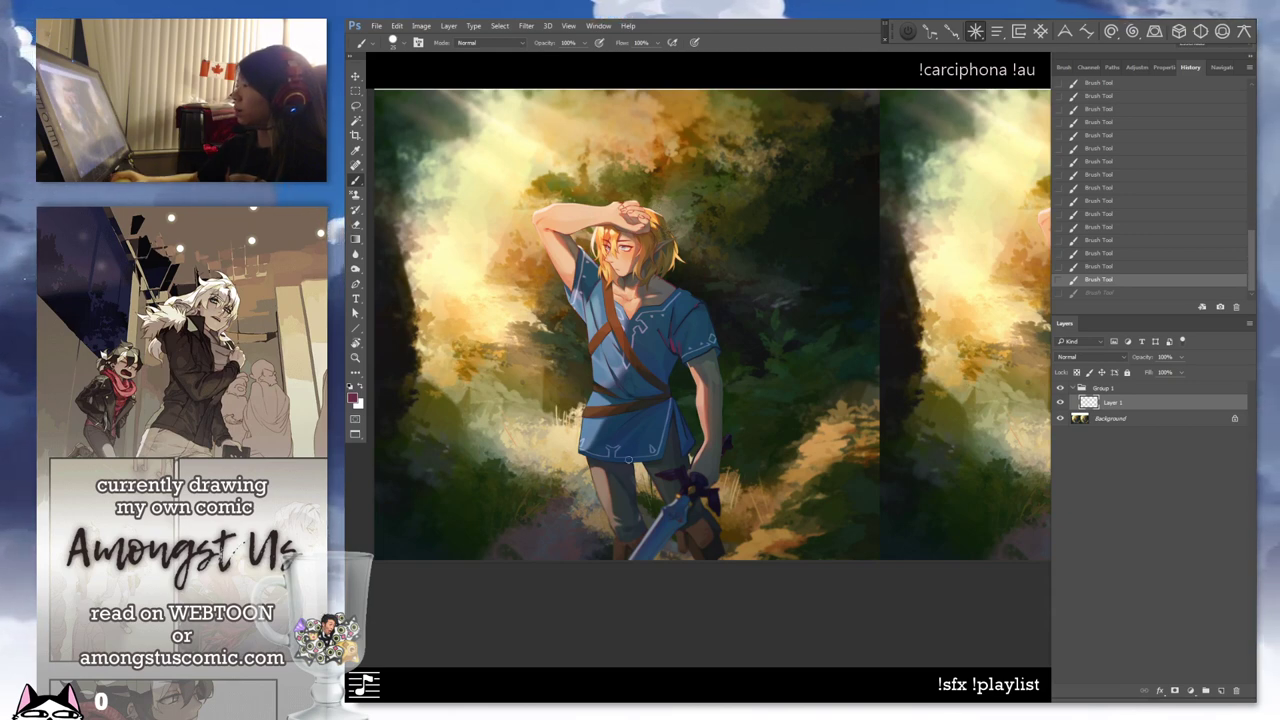
Try crimson loops around the character's head and chest and around the whole upper body, undoing each one
drag(744, 333, 734, 379)
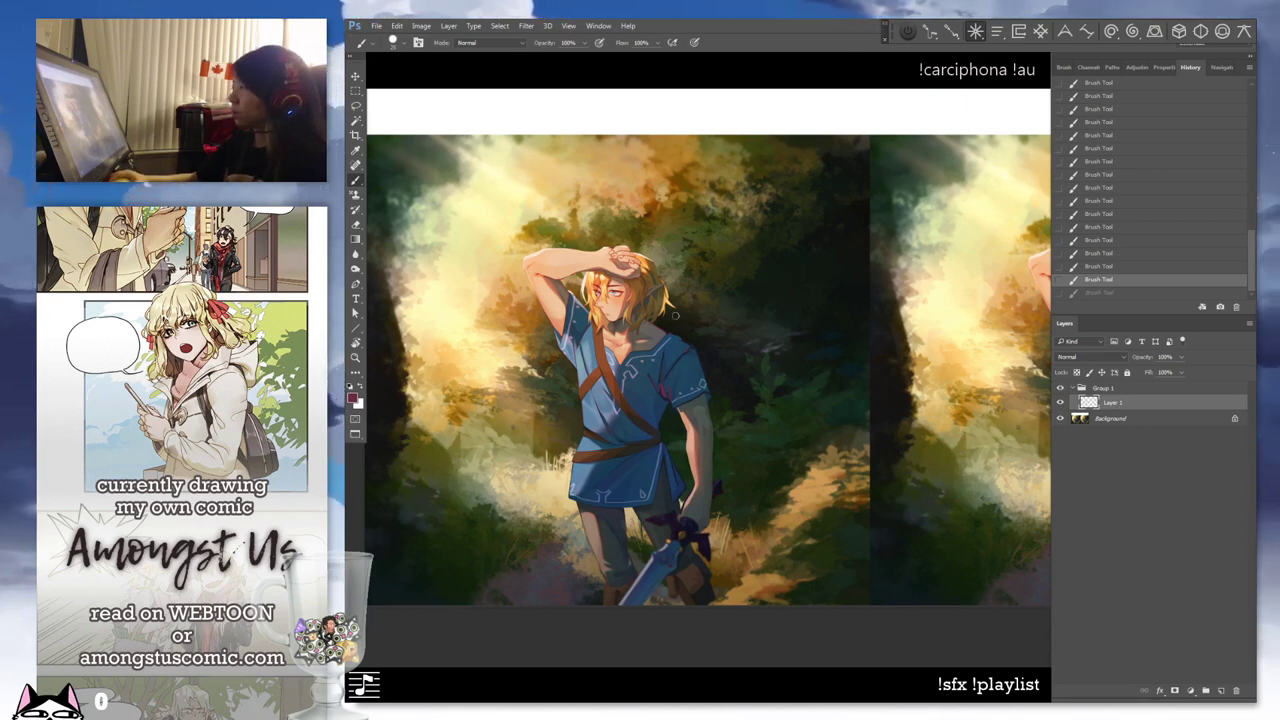
mouse_move(650, 256)
mouse_down()
mouse_move(580, 362)
mouse_move(645, 258)
mouse_up()
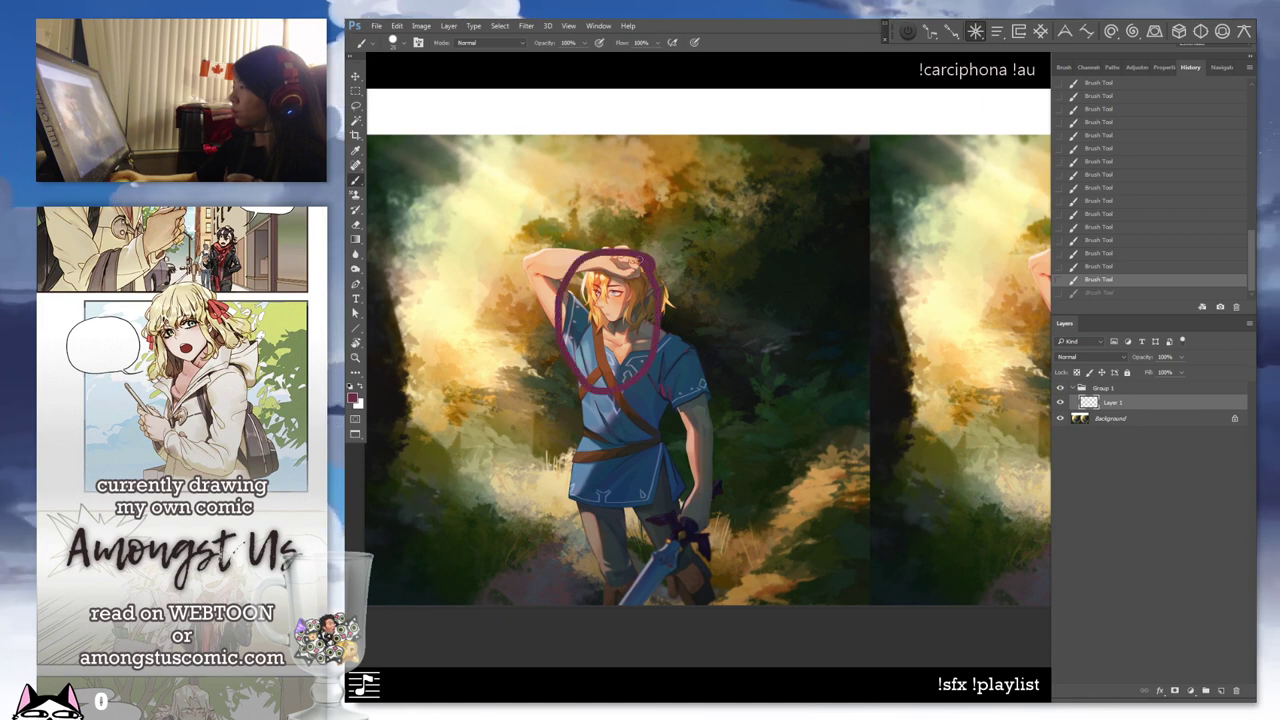
key(ctrl+z)
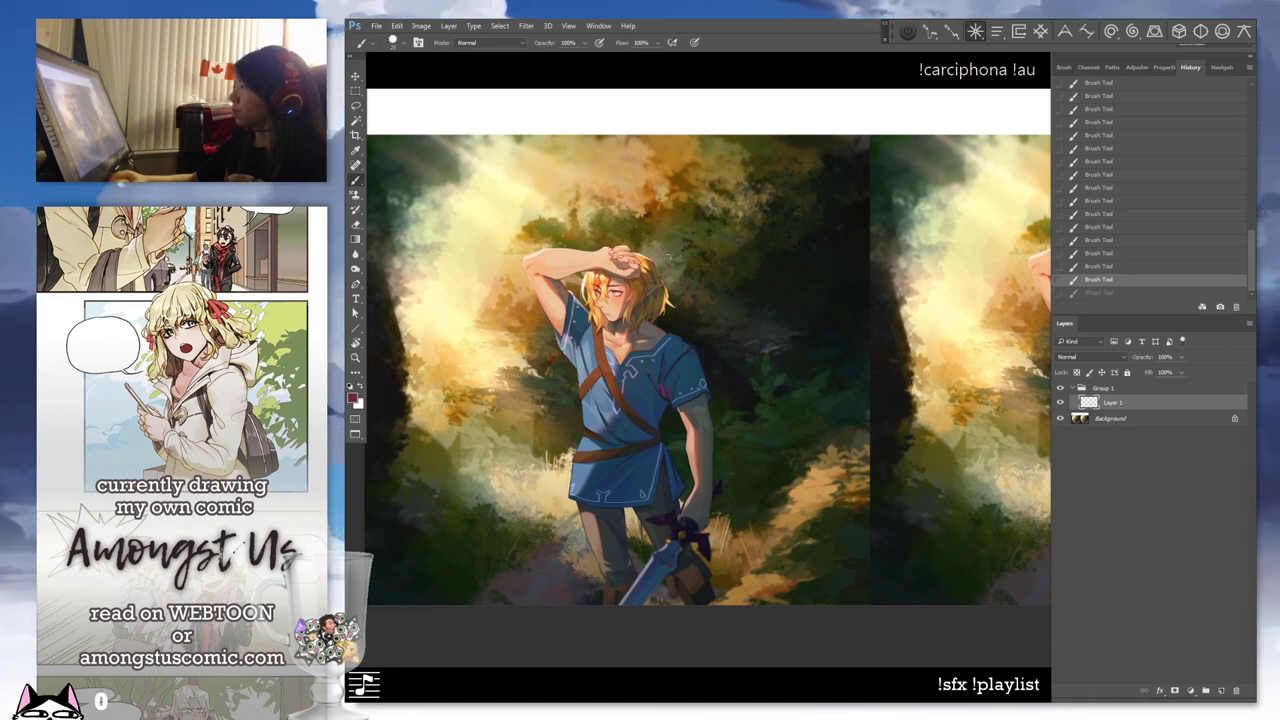
mouse_move(642, 226)
mouse_down()
mouse_move(605, 421)
mouse_move(706, 244)
mouse_up()
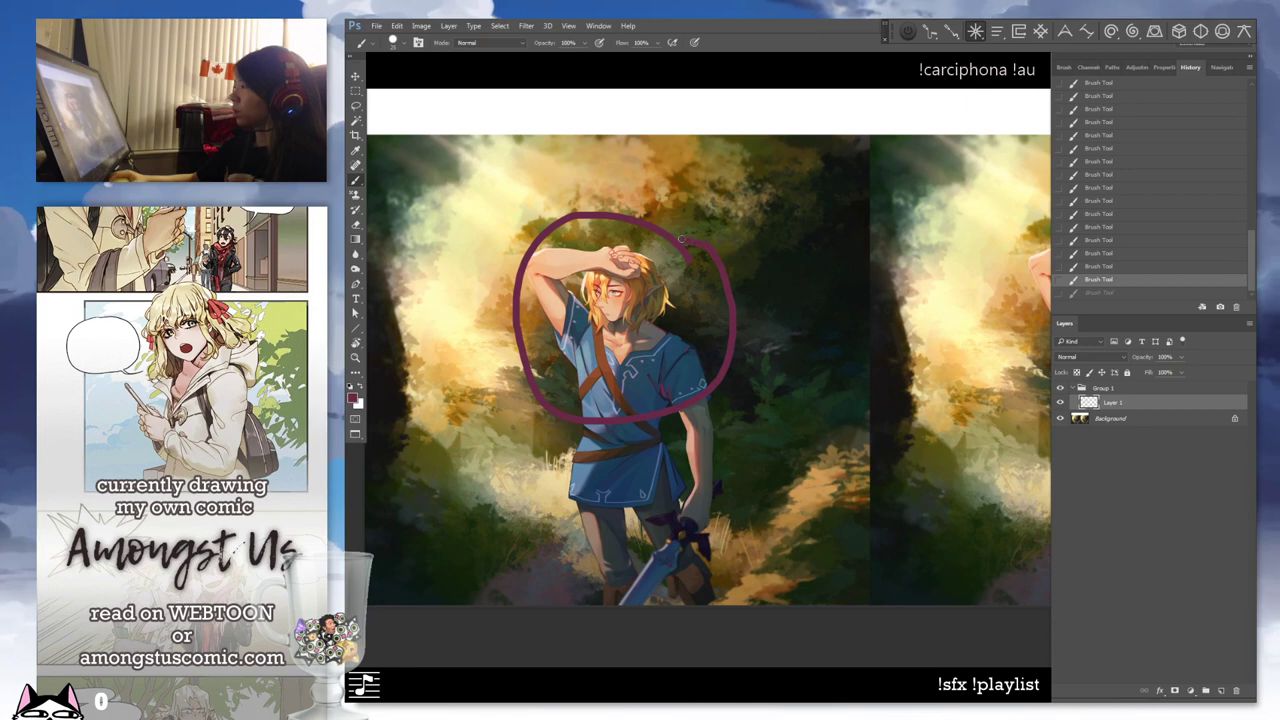
key(ctrl+z)
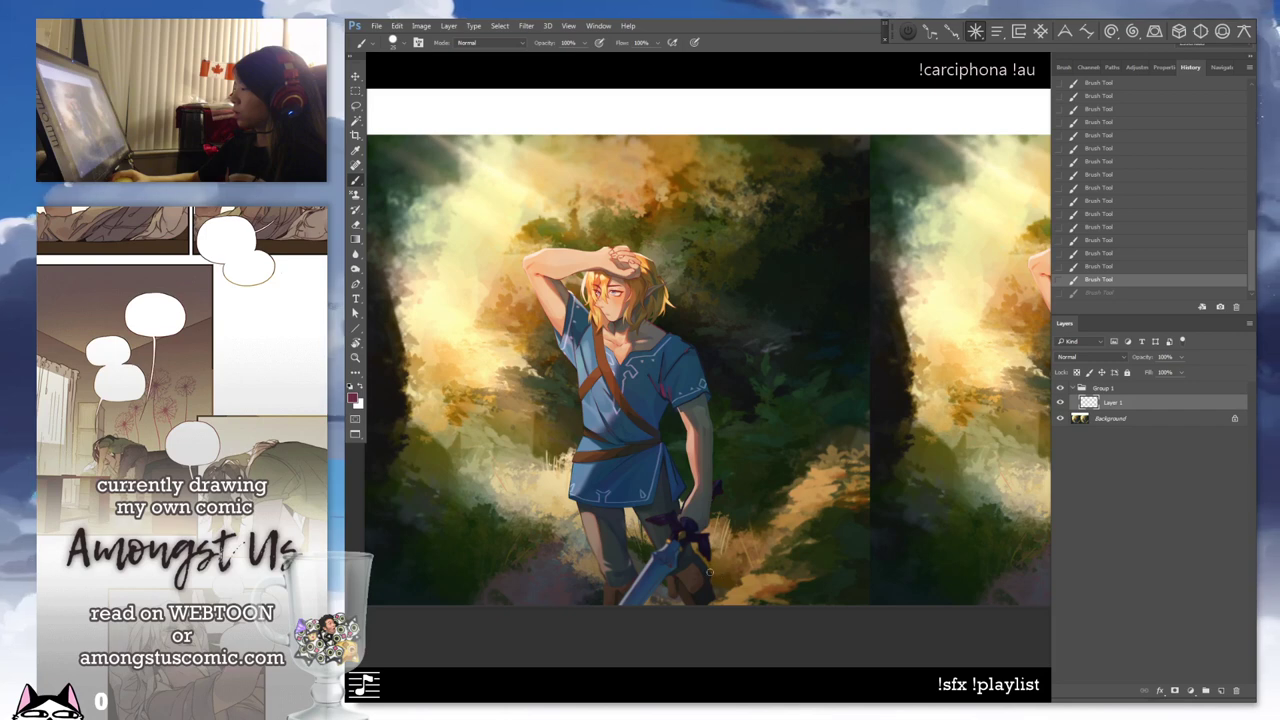
Try crimson arcs across the lower legs and an arrow from the sword hilt into the background, undoing the marks
mouse_move(580, 602)
mouse_down()
mouse_move(655, 548)
mouse_move(810, 602)
mouse_up()
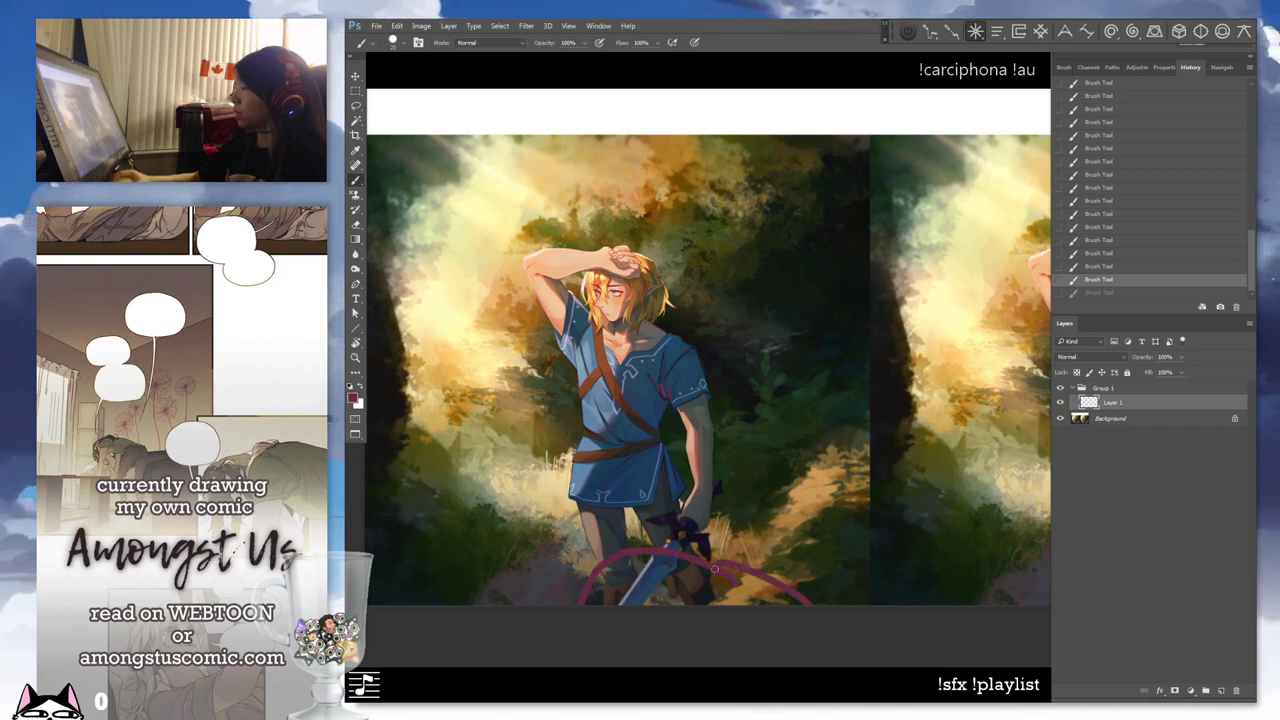
key(ctrl+z)
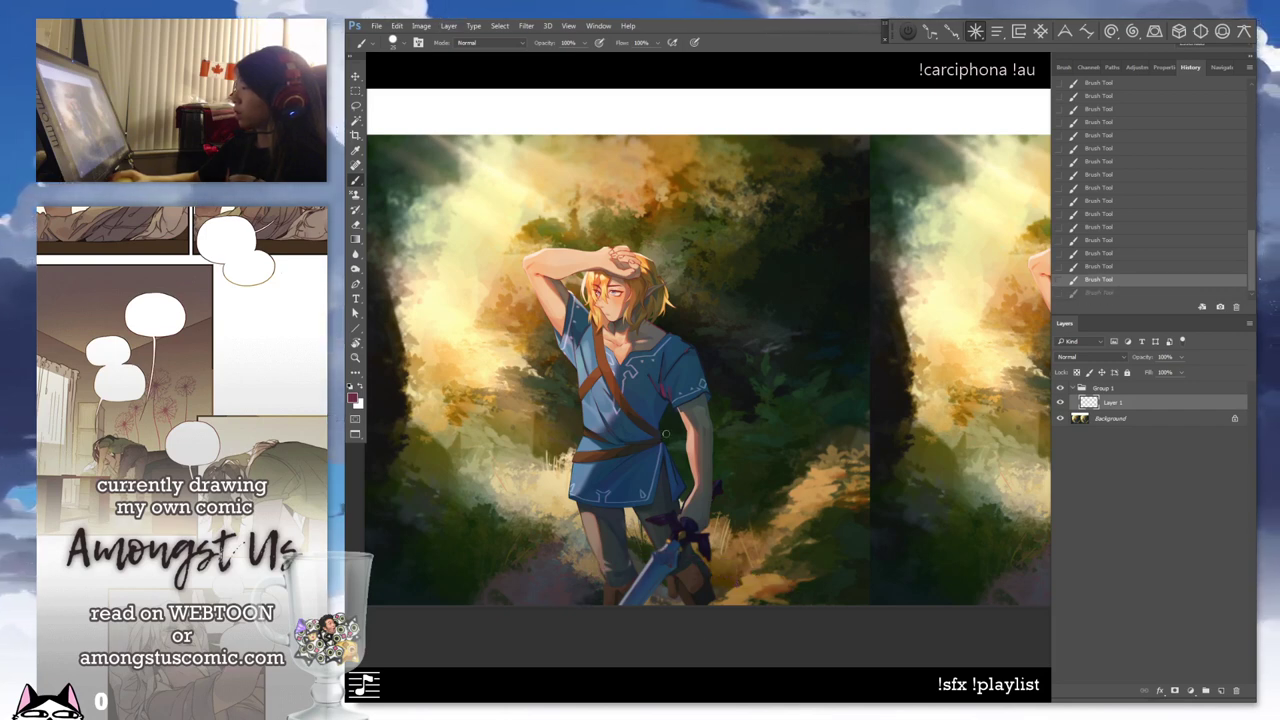
mouse_move(672, 545)
mouse_down()
mouse_move(780, 422)
mouse_move(714, 462)
mouse_move(800, 500)
mouse_up()
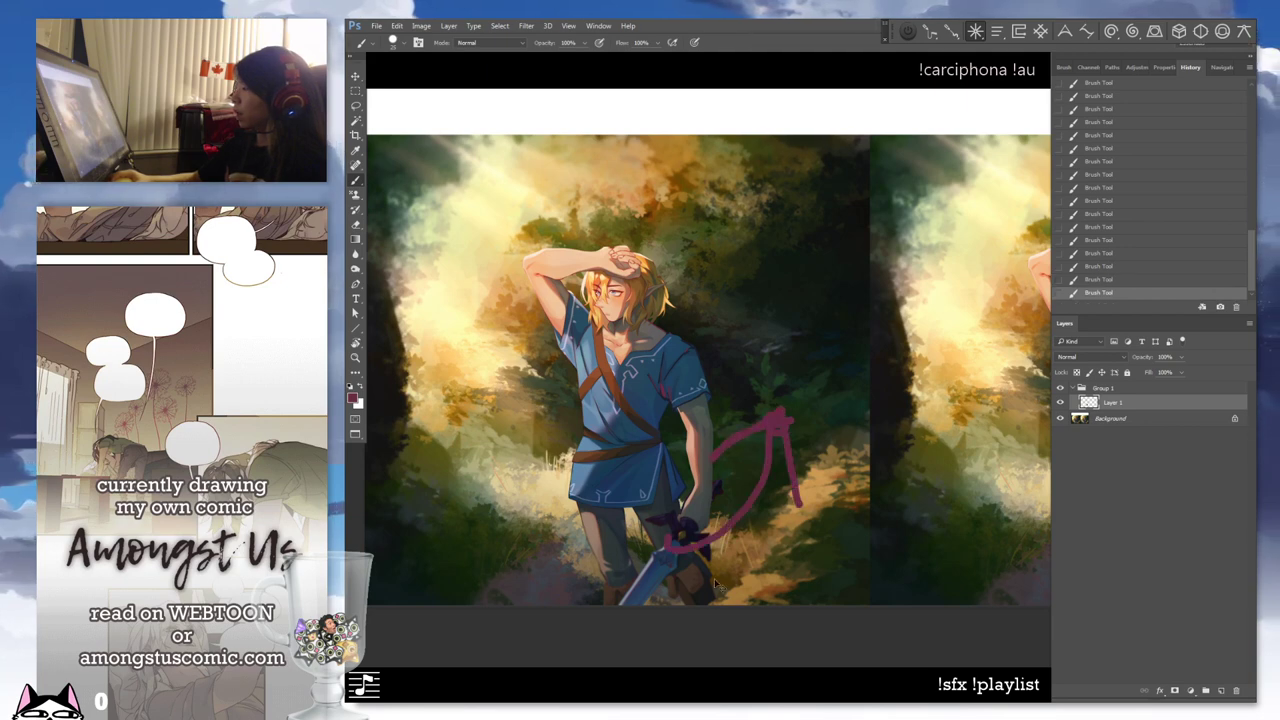
key(ctrl+z)
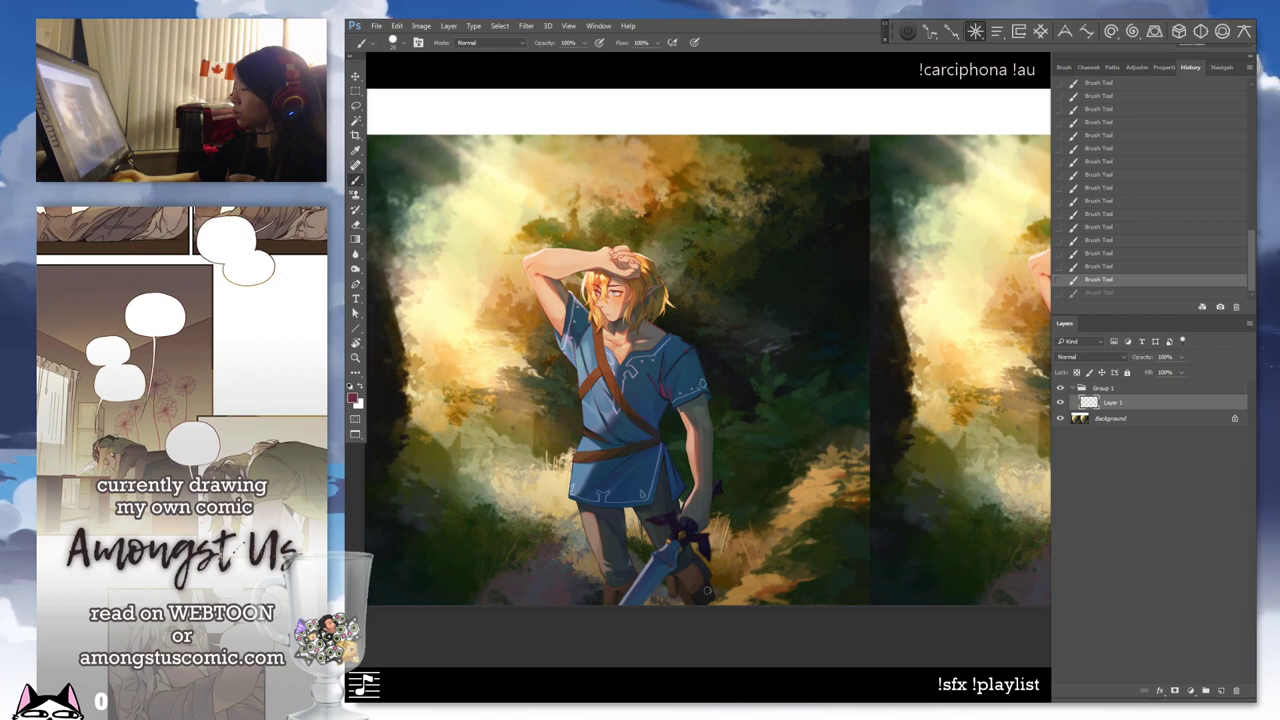
drag(684, 600, 741, 588)
key(ctrl+z)
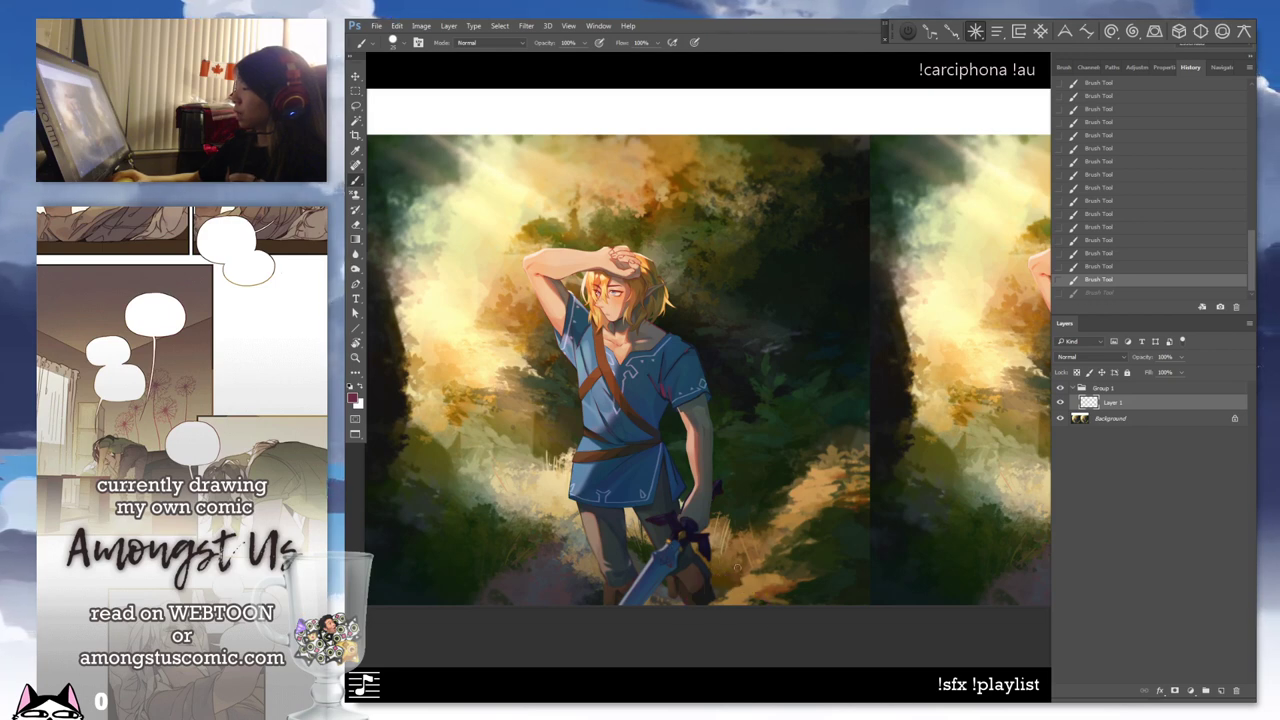
mouse_move(576, 602)
mouse_down()
mouse_move(740, 622)
mouse_move(607, 531)
mouse_move(516, 600)
mouse_up()
drag(763, 604, 769, 568)
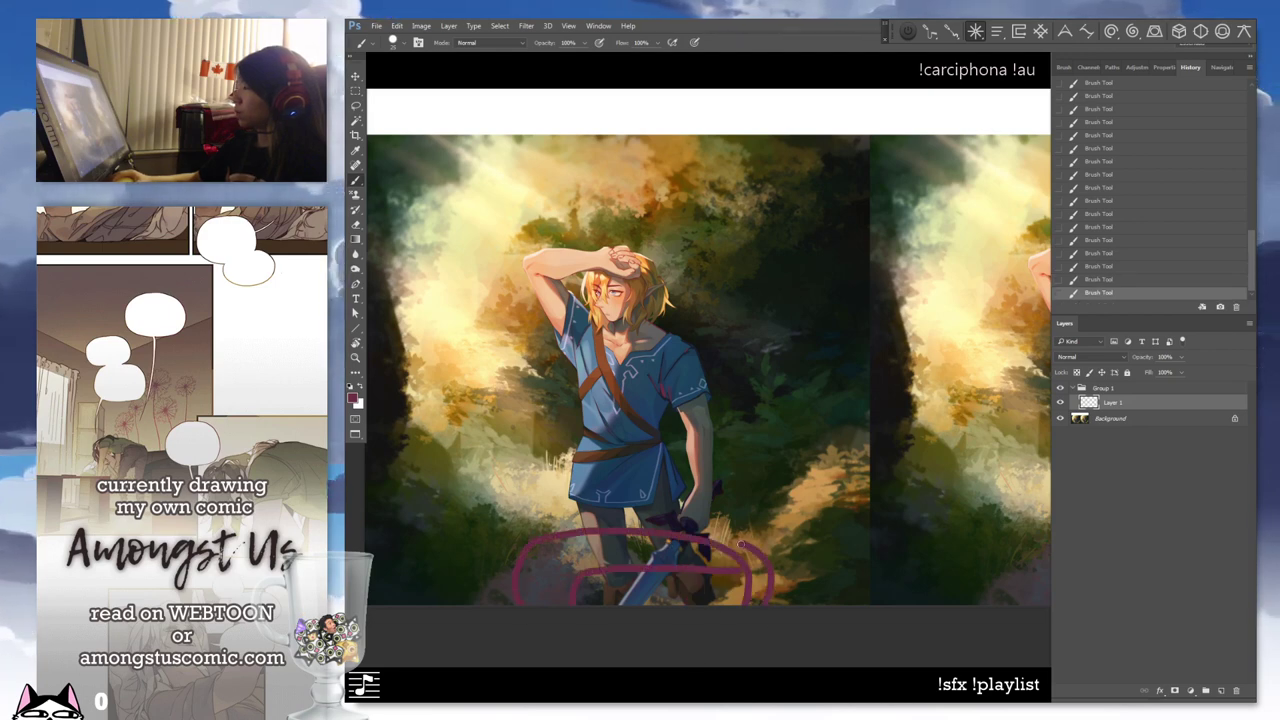
key(ctrl+z)
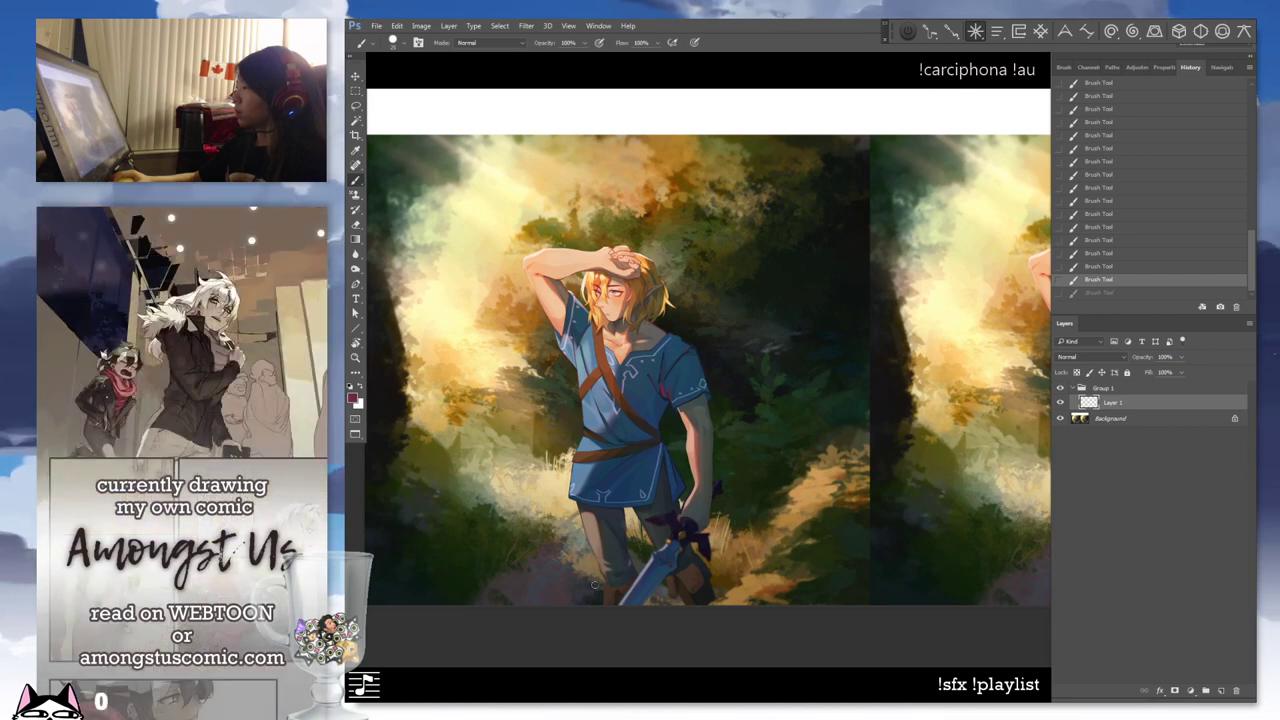
Add a new layer and scribble small crimson test strokes in the dark foliage beside the hanging arm, lowering the brush opacity to 30%
scroll(737, 523, up, 2)
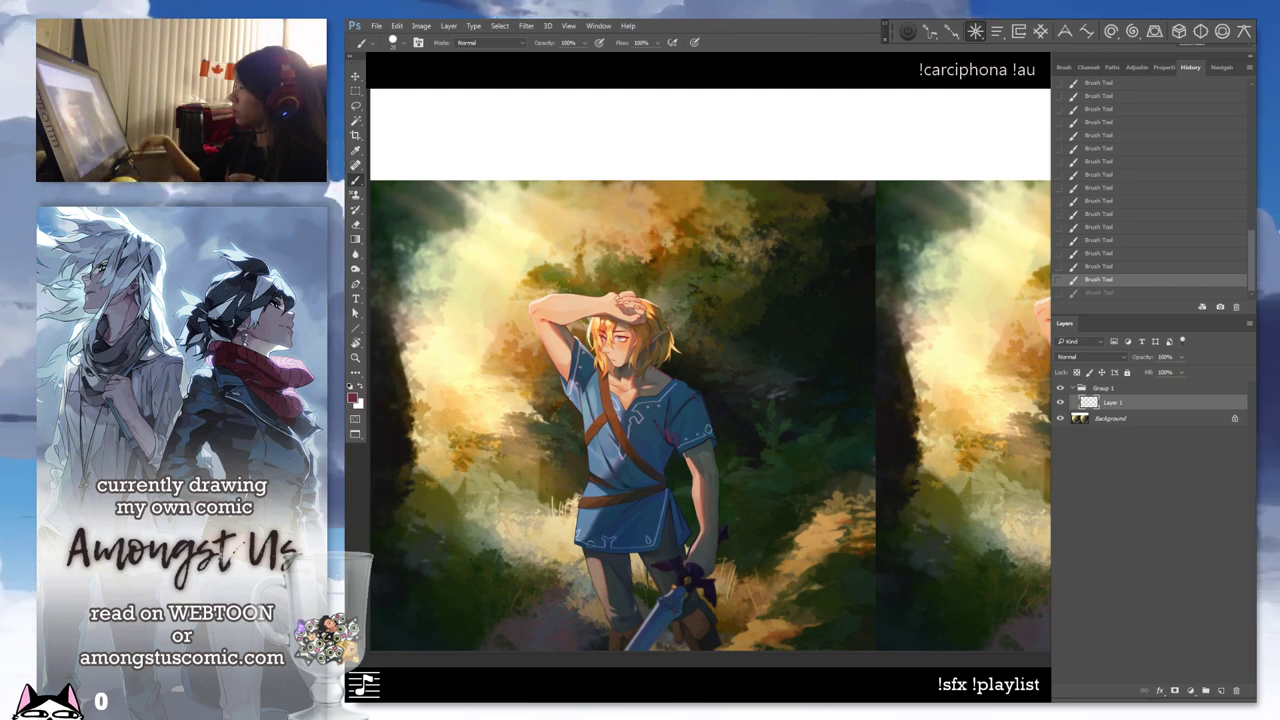
click(1221, 690)
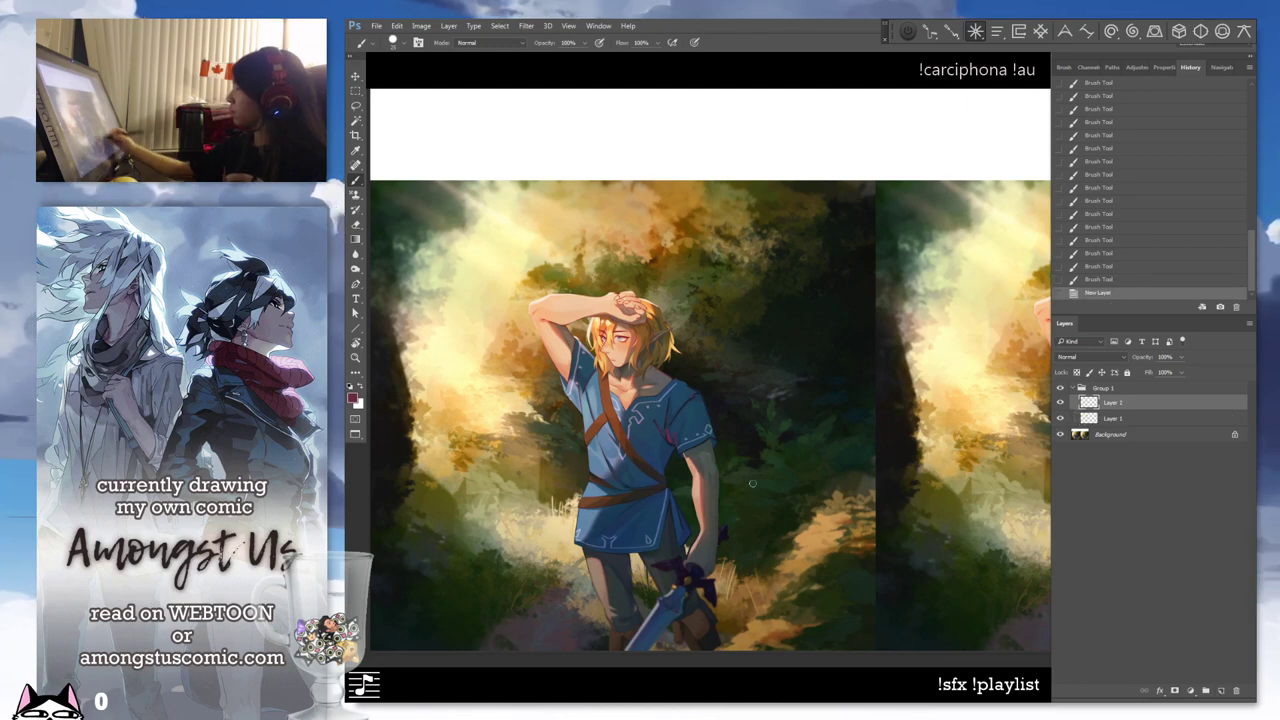
mouse_move(741, 504)
mouse_down()
mouse_move(758, 491)
mouse_move(755, 509)
mouse_move(772, 488)
mouse_move(761, 508)
mouse_up()
mouse_move(752, 488)
mouse_down()
mouse_move(742, 500)
mouse_move(752, 488)
mouse_up()
mouse_move(750, 490)
mouse_down()
mouse_move(740, 502)
mouse_move(755, 508)
mouse_up()
mouse_move(756, 496)
mouse_down()
mouse_move(764, 488)
mouse_move(760, 504)
mouse_up()
key(3)
mouse_move(762, 496)
mouse_down()
mouse_move(771, 488)
mouse_move(760, 503)
mouse_up()
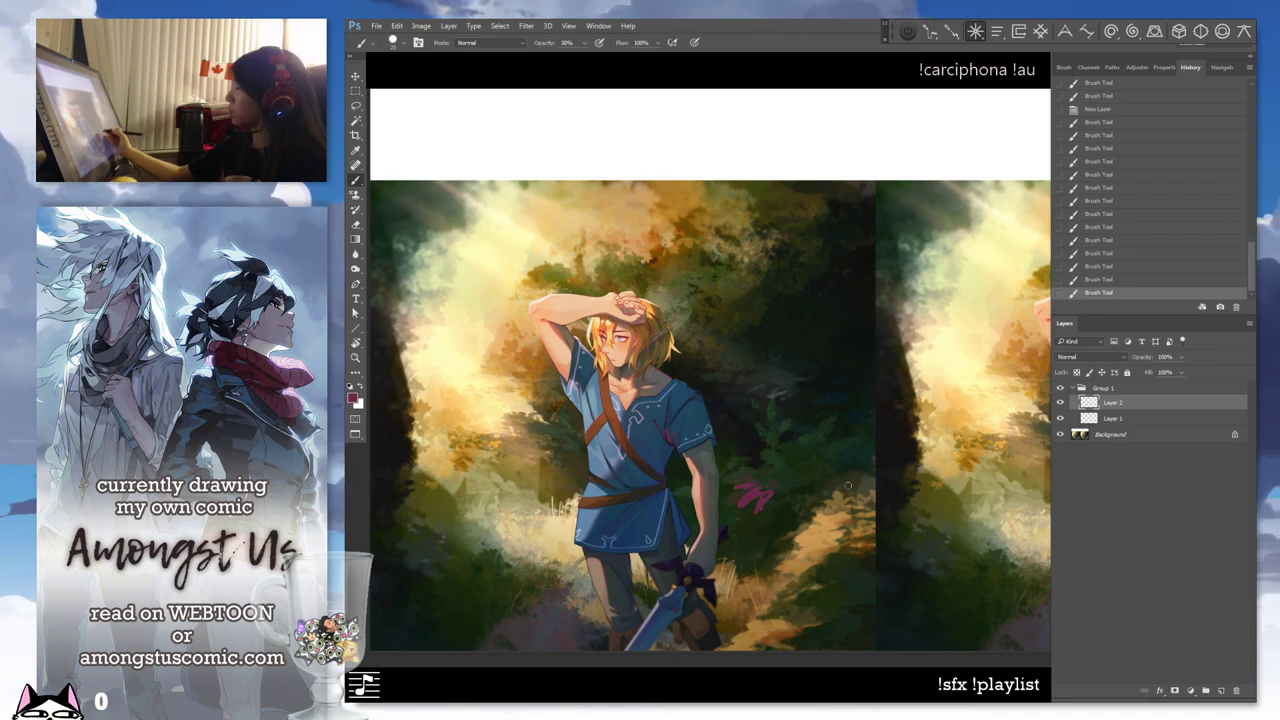
Restore the brush opacity to 100% and sketch a crimson stem with leaf strokes in the dark foliage beside the hanging arm
alt+click(757, 511)
mouse_move(819, 466)
mouse_down()
mouse_move(757, 511)
mouse_move(732, 510)
mouse_move(773, 532)
mouse_move(784, 574)
mouse_up()
key(0)
key(ctrl+z)
alt+click(700, 537)
key(ctrl+z)
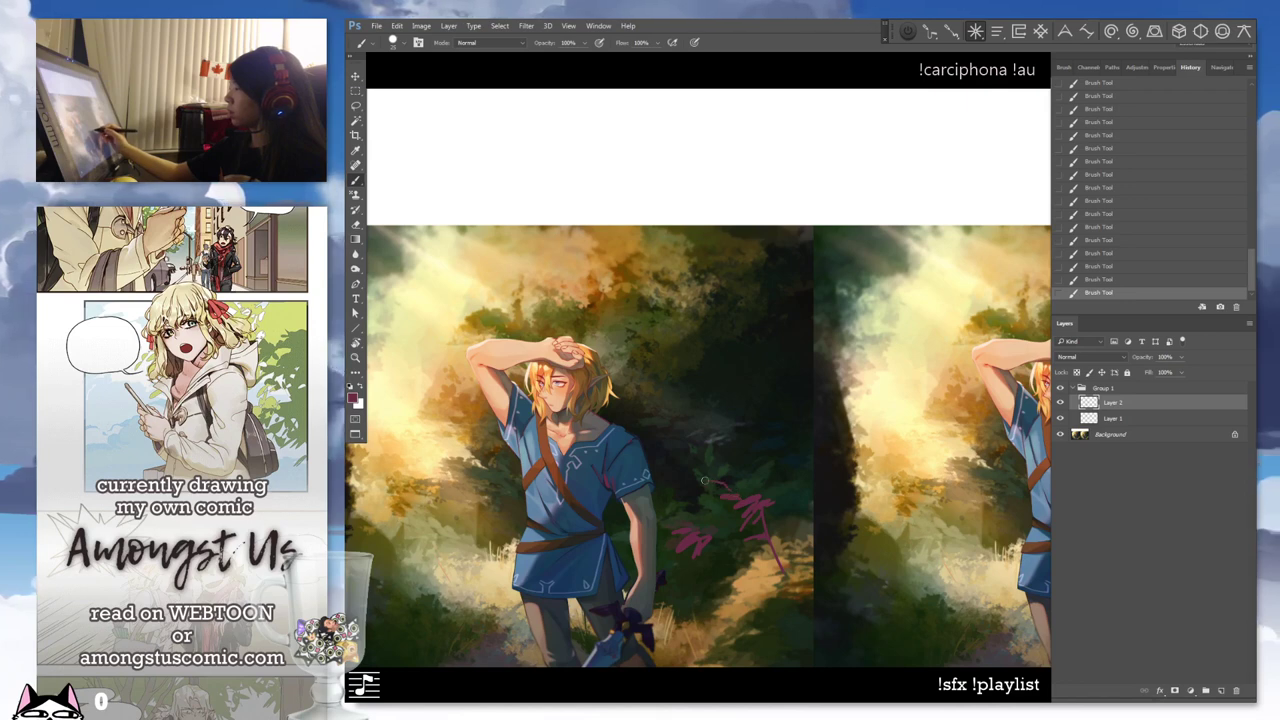
Sketch more crimson leafy twigs up through the dark background beside the figure's shoulder and head, undoing stray strokes
key(ctrl+z)
key(ctrl+z)
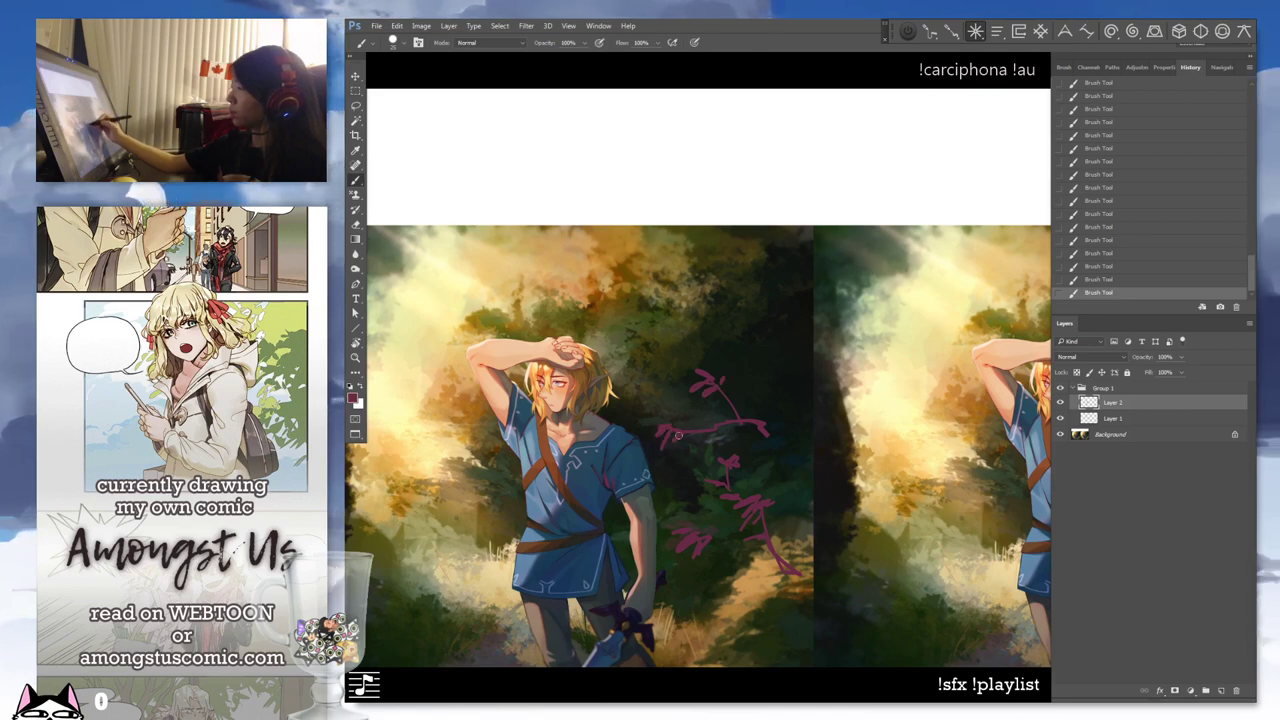
drag(795, 328, 744, 314)
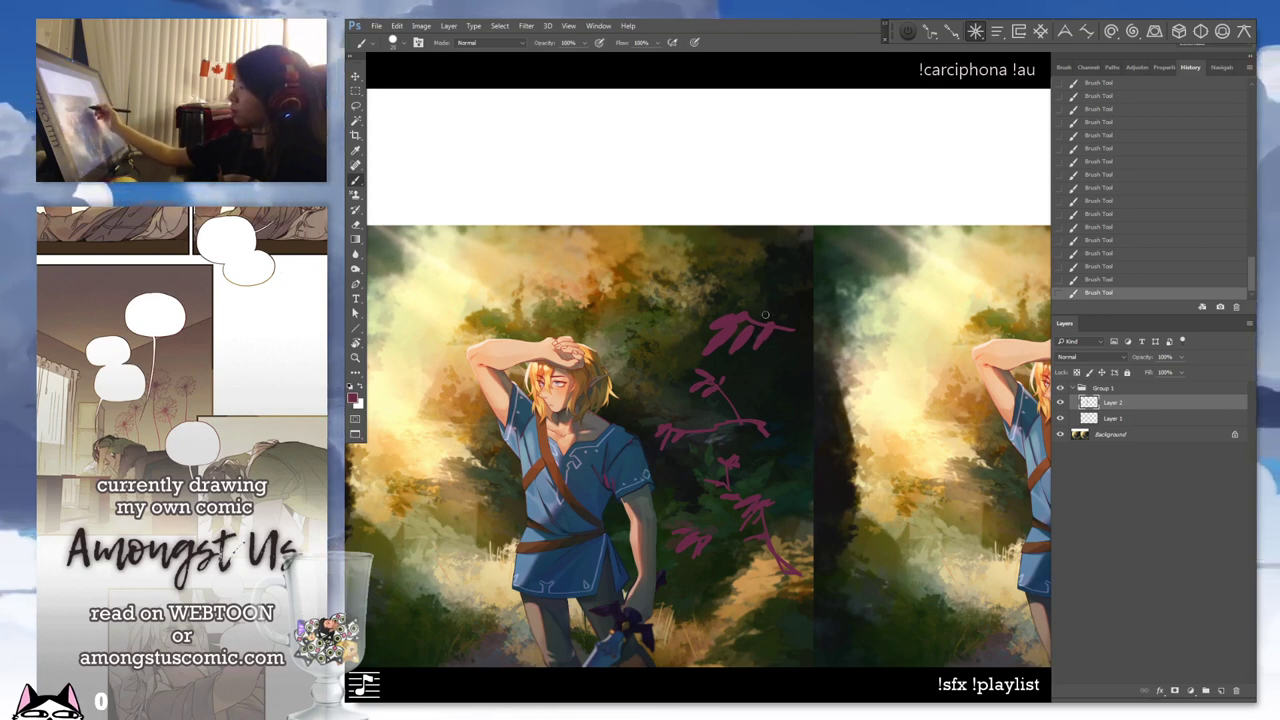
drag(751, 309, 851, 321)
drag(767, 363, 684, 320)
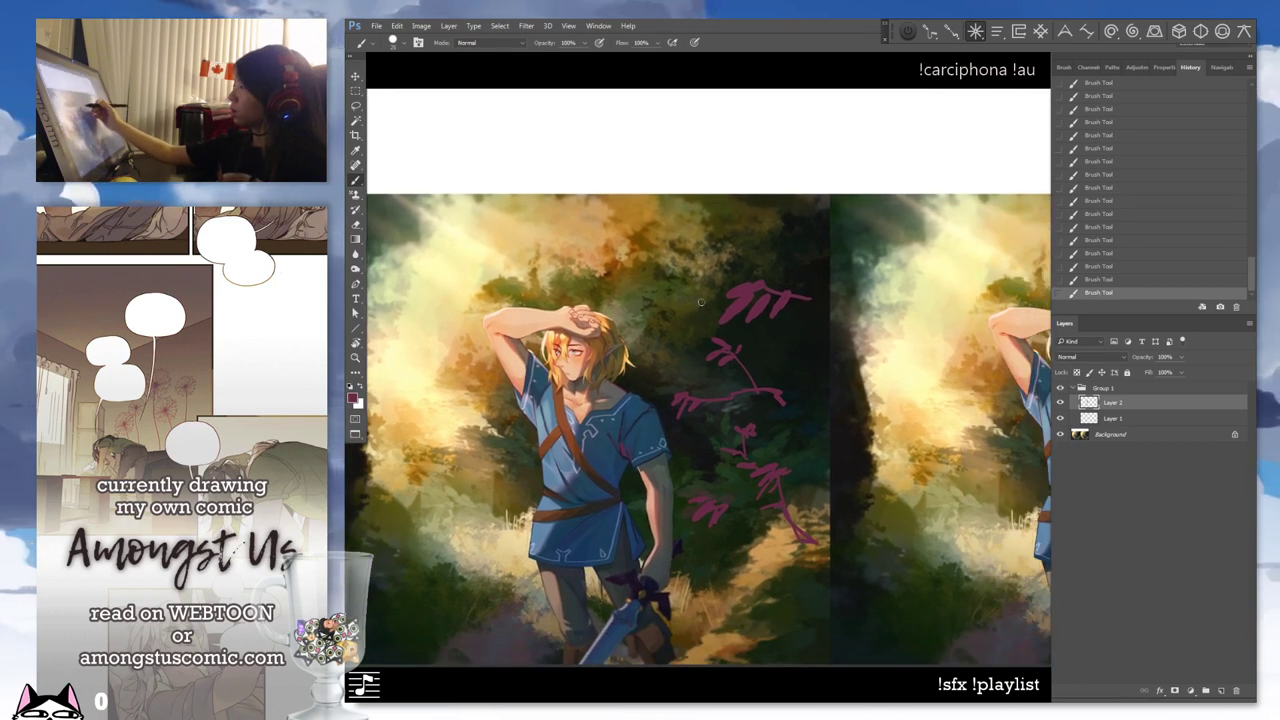
Enlarge the brush, reset the colours to default, and paint black leaf clusters across the upper background and dark corner
right_click(707, 303)
click(688, 132)
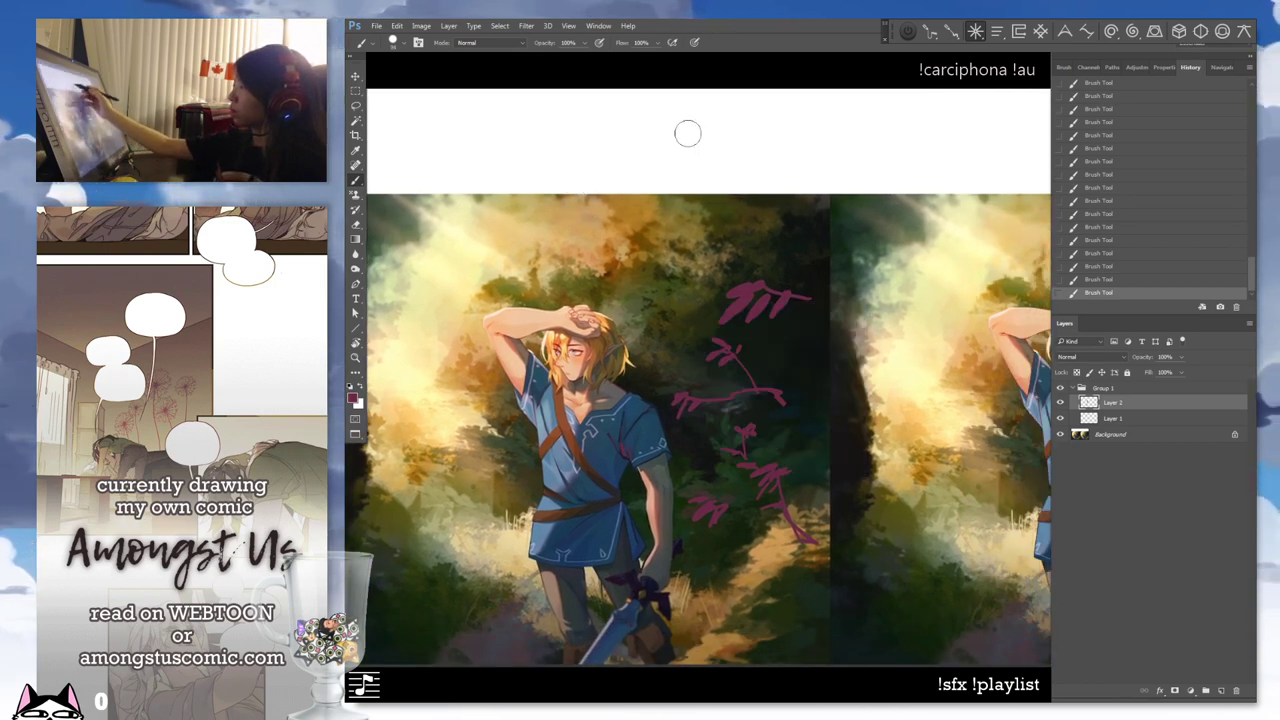
key(d)
drag(543, 185, 818, 289)
key(ctrl+z)
mouse_move(587, 196)
mouse_down()
mouse_move(760, 347)
mouse_move(828, 362)
mouse_move(565, 222)
mouse_move(515, 245)
mouse_up()
drag(579, 218, 541, 282)
mouse_move(630, 230)
mouse_down()
mouse_move(617, 248)
mouse_move(637, 213)
mouse_move(640, 261)
mouse_move(598, 284)
mouse_up()
mouse_move(708, 255)
mouse_down()
mouse_move(786, 199)
mouse_move(773, 229)
mouse_move(754, 228)
mouse_move(785, 258)
mouse_move(717, 265)
mouse_move(685, 326)
mouse_move(776, 258)
mouse_move(731, 341)
mouse_move(782, 324)
mouse_move(813, 302)
mouse_move(776, 321)
mouse_move(789, 277)
mouse_up()
key(e)
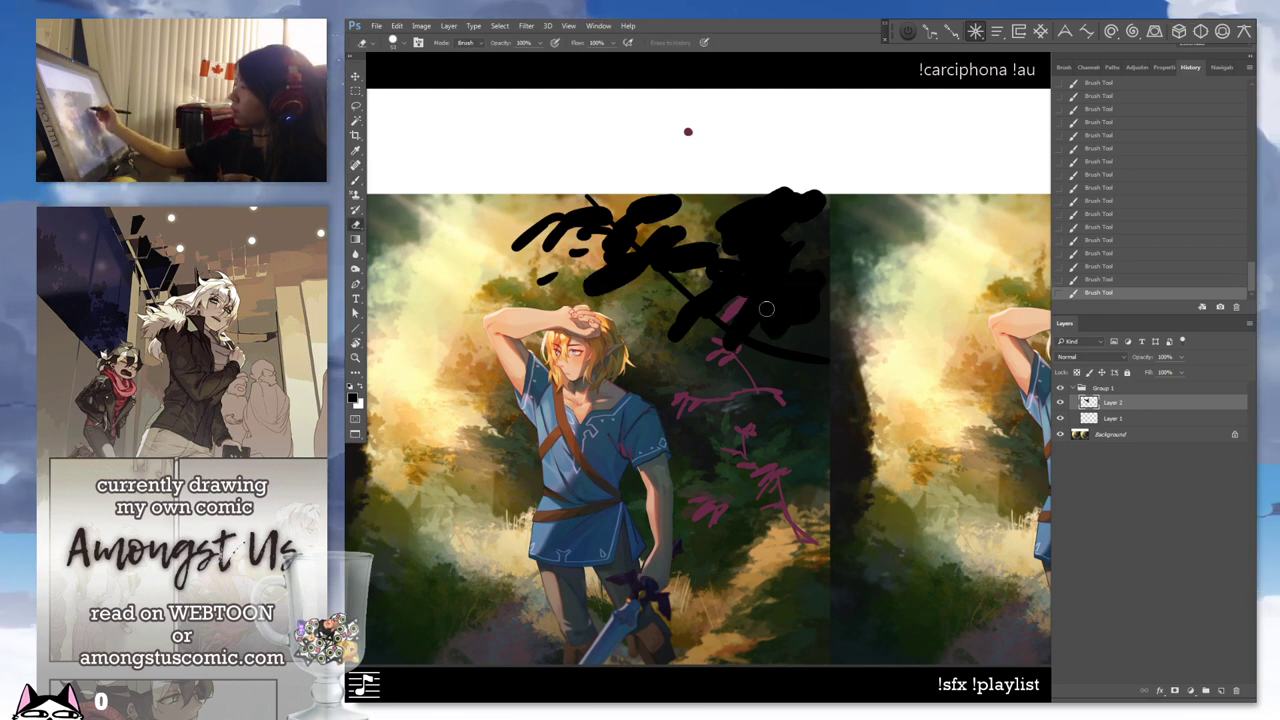
Paint dark green leaf strokes over the black foliage clusters above the figure
key(b)
mouse_move(766, 309)
mouse_down()
mouse_move(715, 334)
mouse_move(757, 283)
mouse_move(746, 275)
mouse_move(756, 217)
mouse_move(773, 206)
mouse_move(748, 240)
mouse_up()
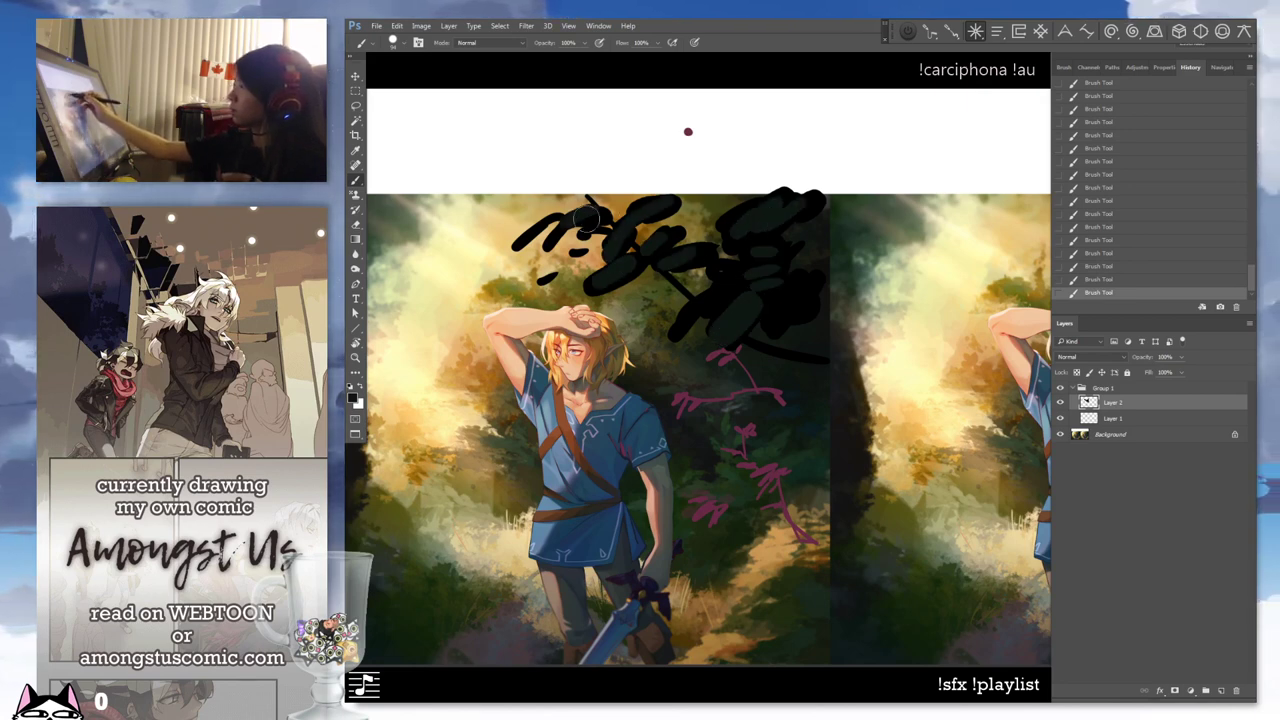
drag(524, 239, 564, 232)
drag(735, 222, 766, 208)
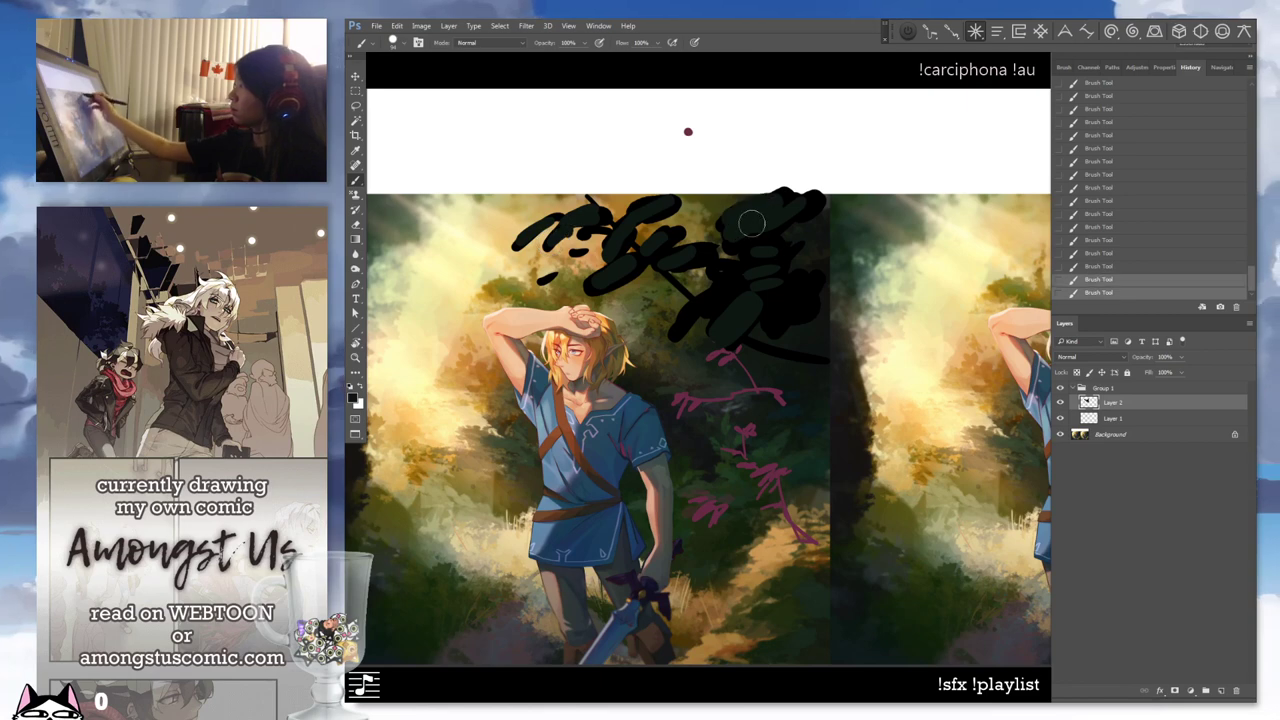
drag(700, 285, 652, 322)
drag(731, 334, 780, 330)
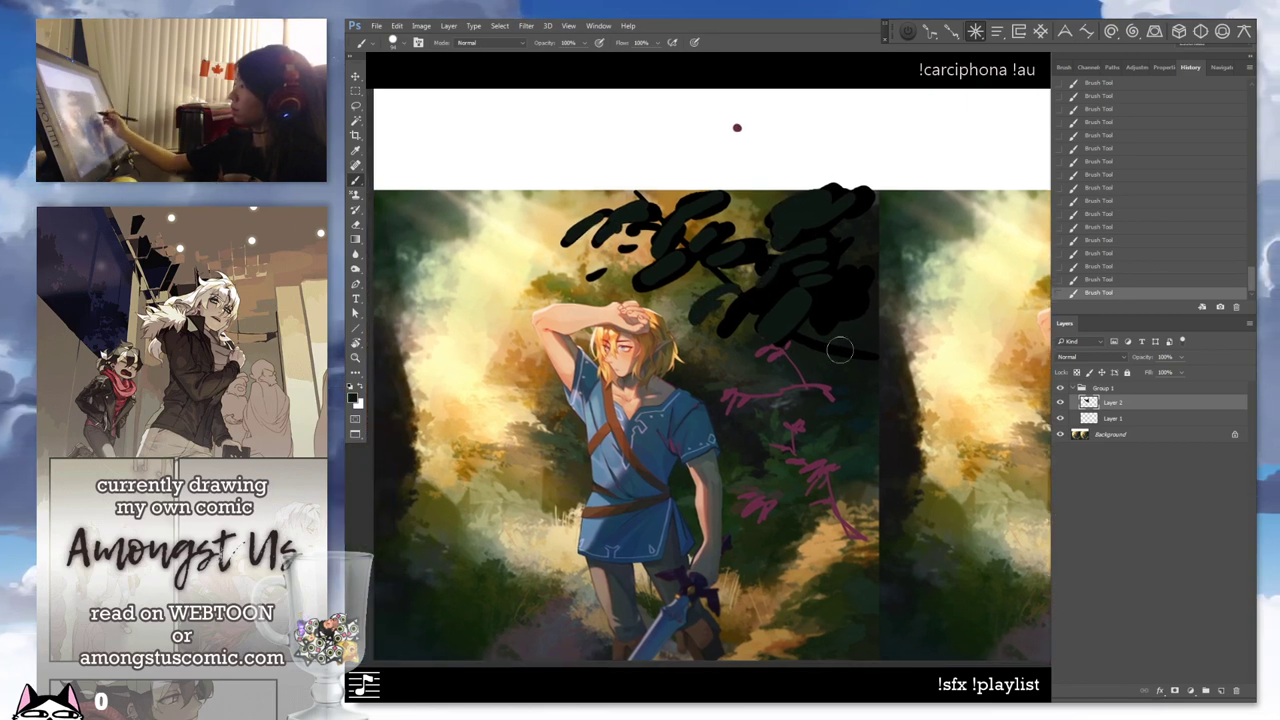
Paint a dark branch with leaves reaching from the background's dark edge across the figure's shoulder
drag(880, 448, 697, 420)
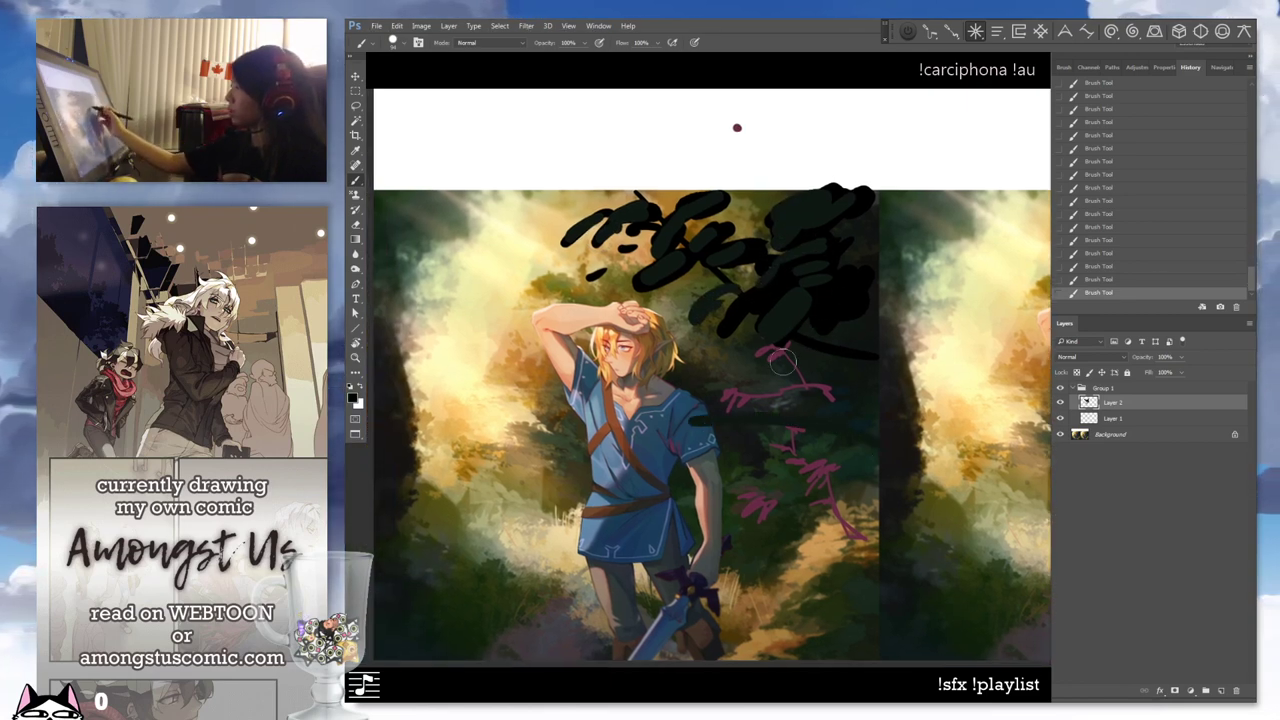
mouse_move(879, 447)
mouse_down()
mouse_move(727, 412)
mouse_move(675, 424)
mouse_move(704, 416)
mouse_move(685, 446)
mouse_move(748, 387)
mouse_move(702, 392)
mouse_move(707, 382)
mouse_move(764, 367)
mouse_move(751, 396)
mouse_move(759, 382)
mouse_move(743, 355)
mouse_move(711, 392)
mouse_move(737, 371)
mouse_move(749, 401)
mouse_move(679, 416)
mouse_move(710, 458)
mouse_up()
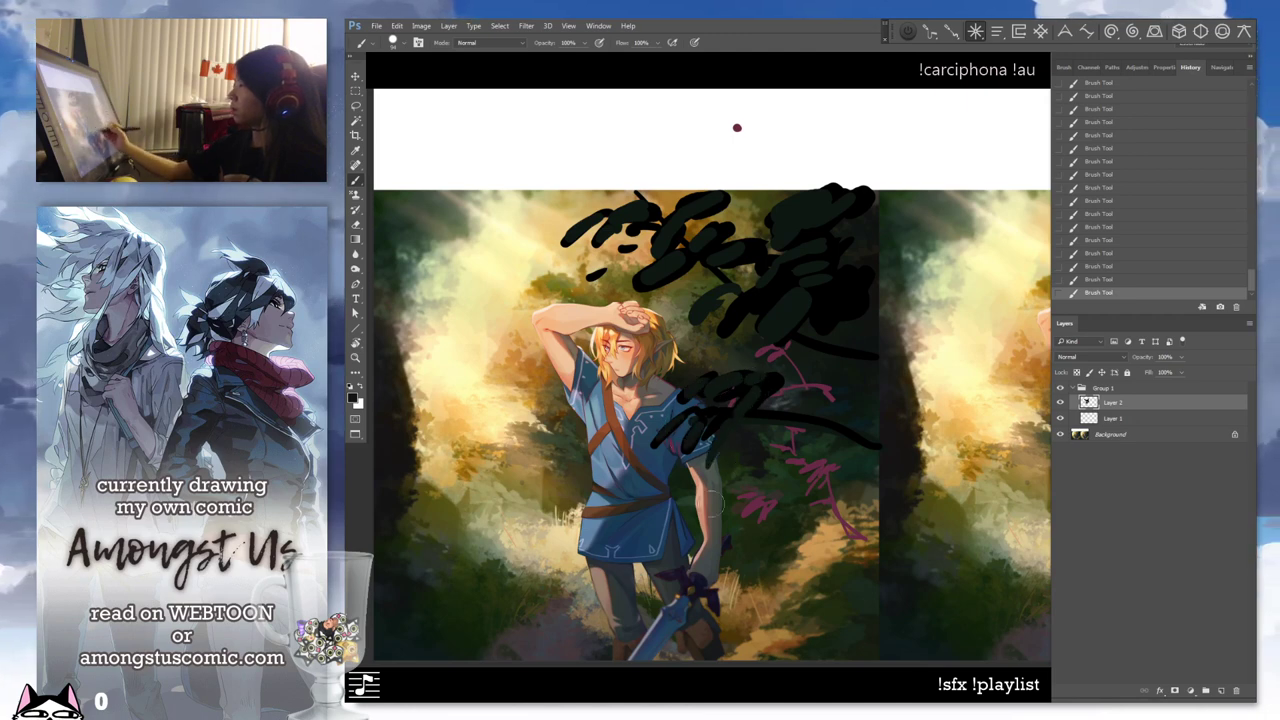
key(ctrl+minus)
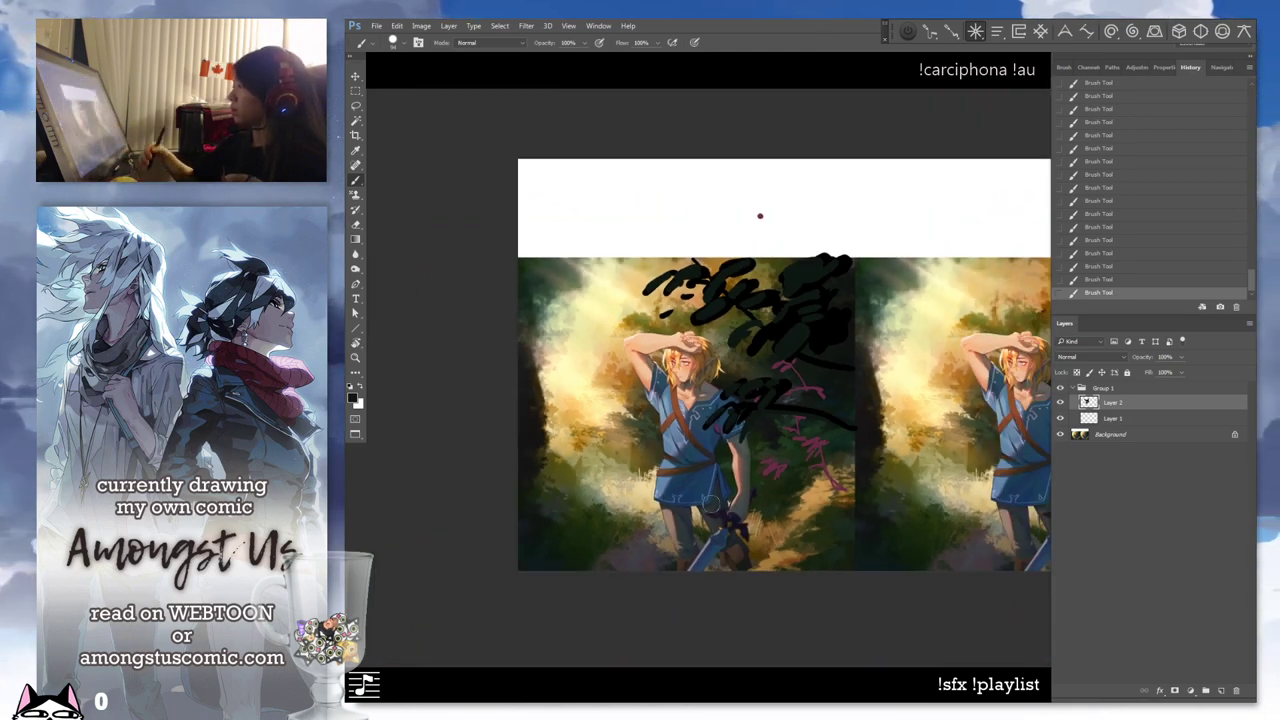
drag(940, 586, 858, 630)
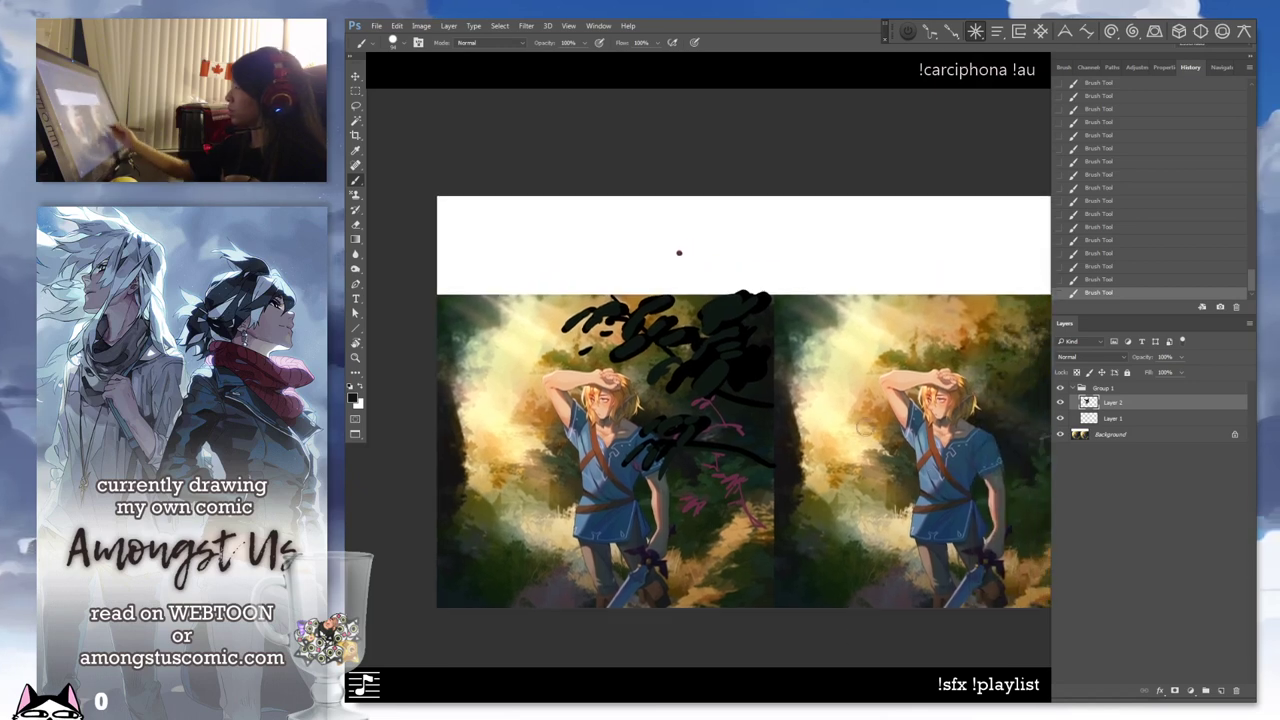
key(w)
click(730, 352)
shift+click(710, 373)
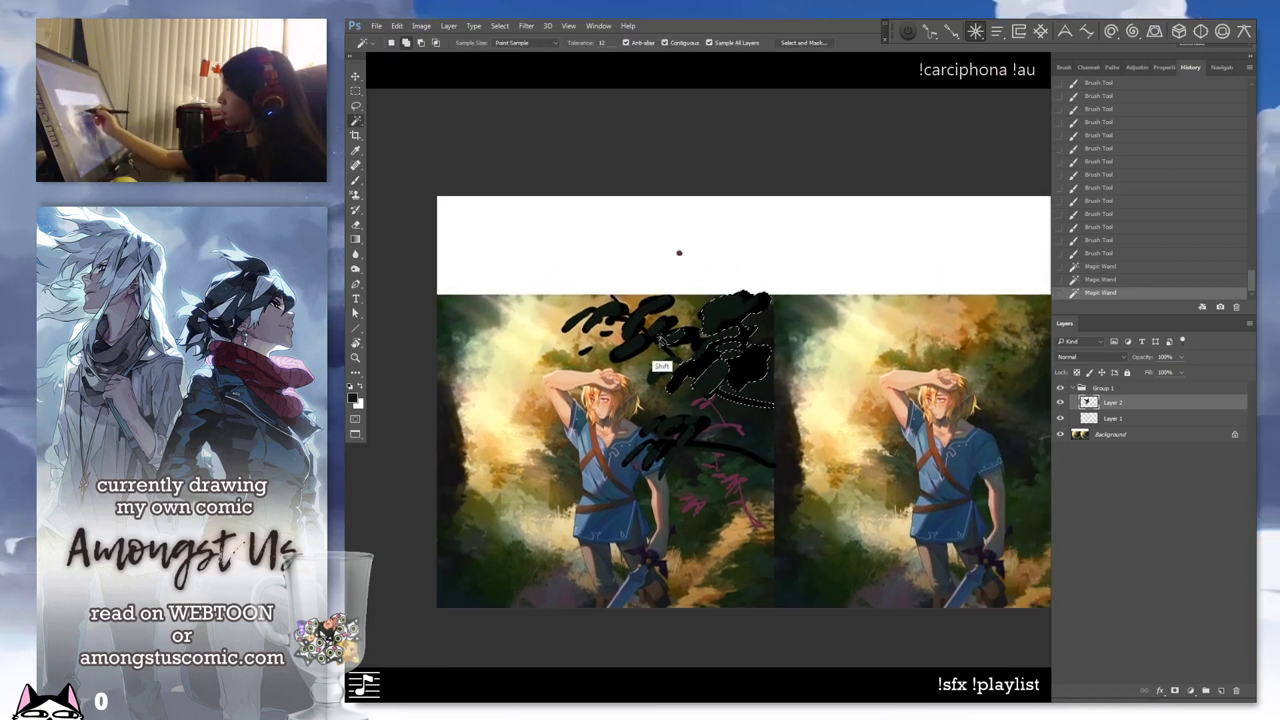
shift+click(652, 364)
shift+click(646, 360)
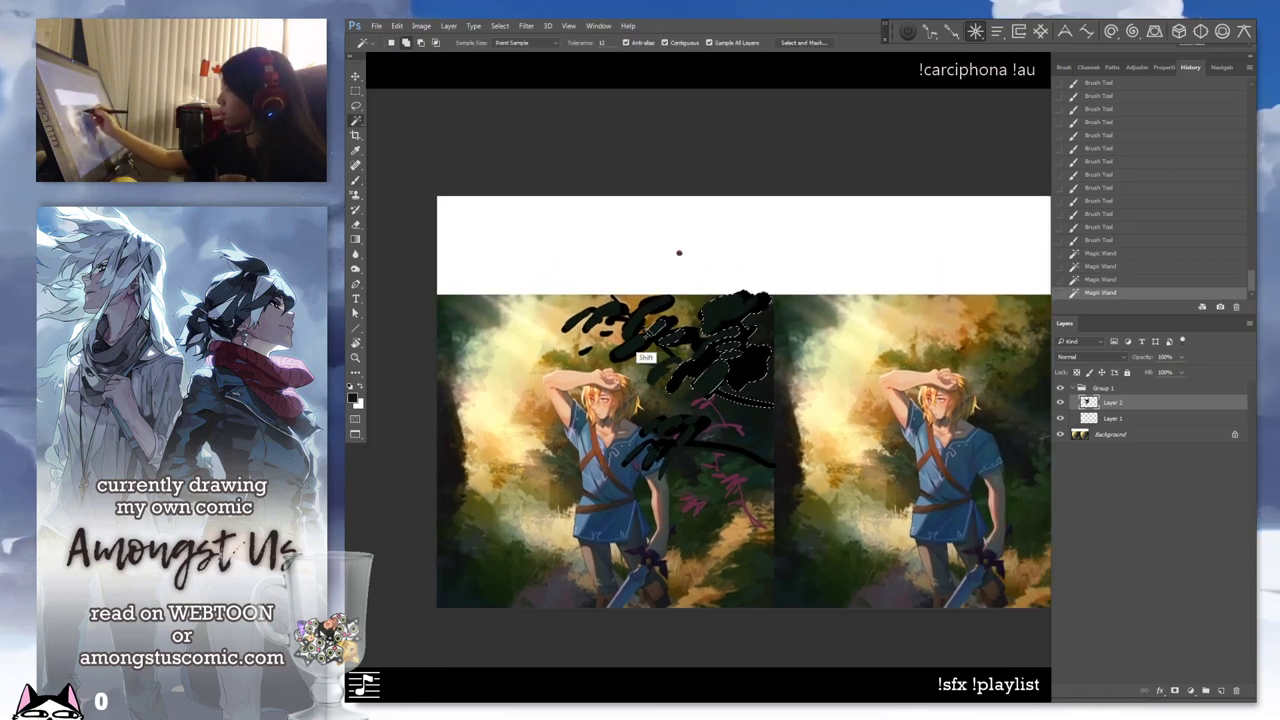
key(ctrl+d)
Select the black foliage strokes and matching dark tones across the whole image with a non-contiguous Magic Wand
click(730, 322)
shift+click(707, 374)
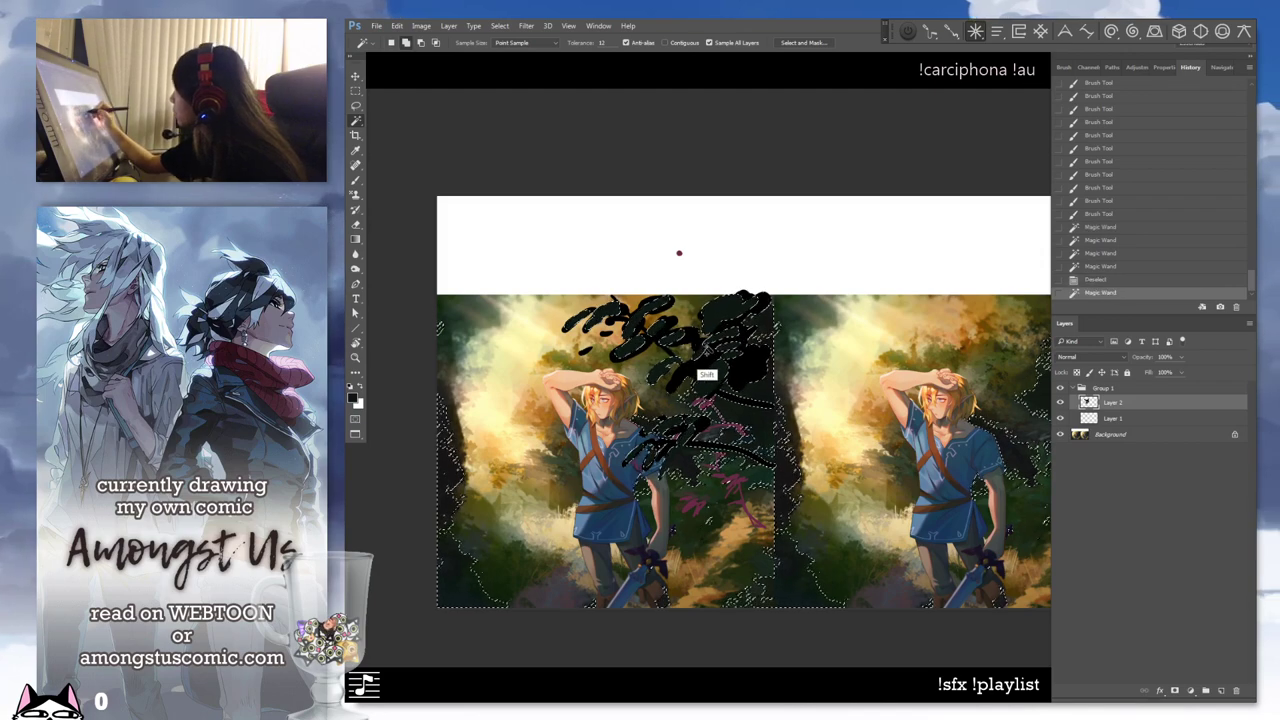
shift+click(704, 380)
shift+click(706, 385)
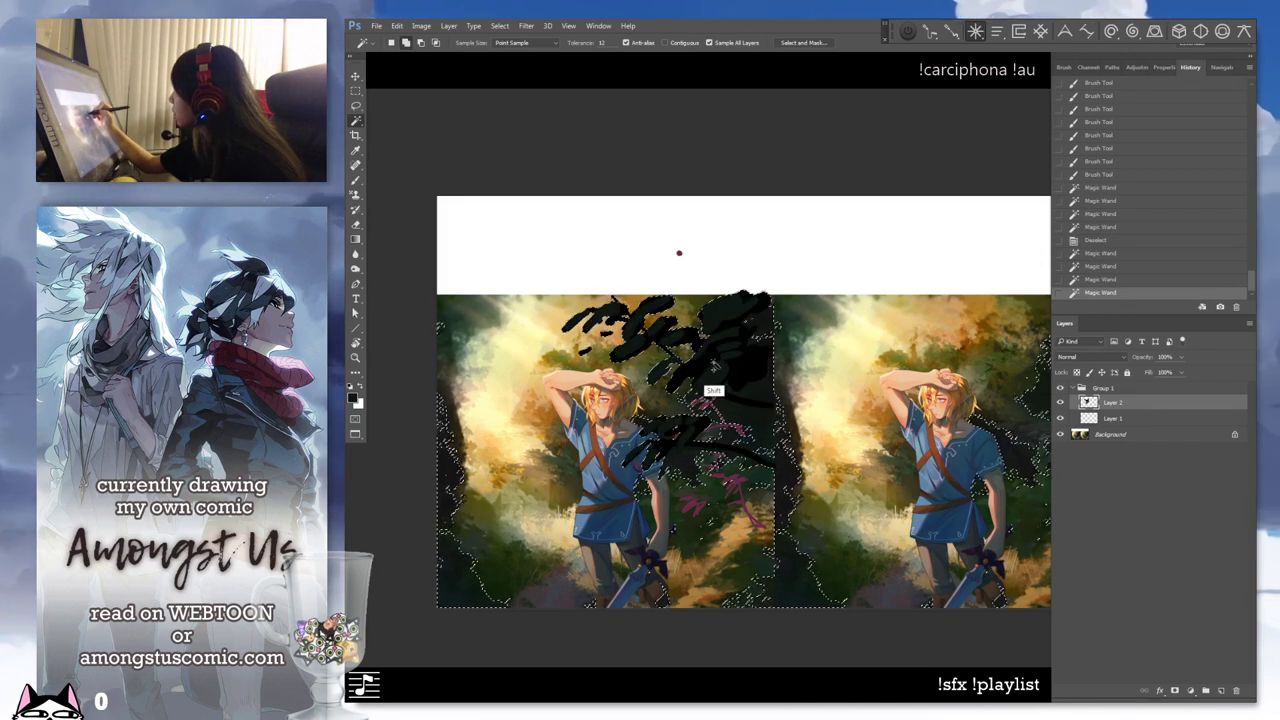
Raise the selected dark areas' lightness to +14 with a Hue/Saturation adjustment
key(alt+i)
key(ctrl+u)
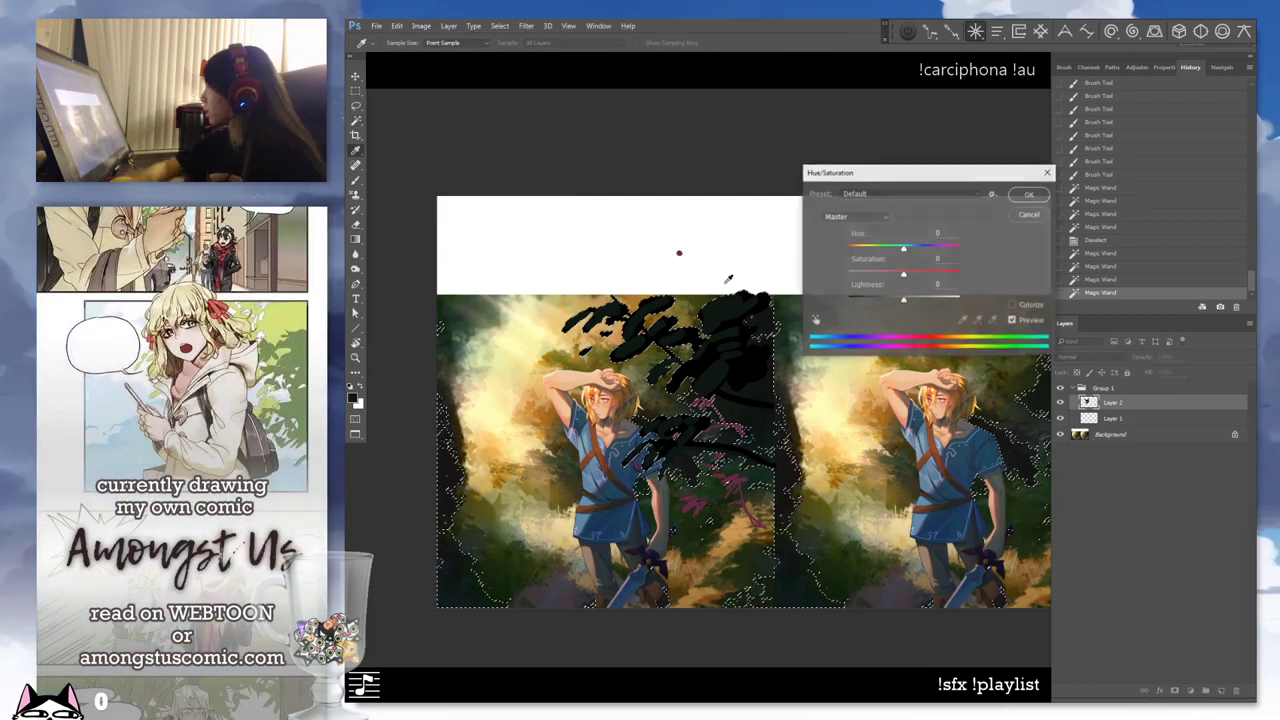
mouse_move(904, 298)
mouse_down()
mouse_move(935, 300)
mouse_move(909, 303)
mouse_move(918, 296)
mouse_up()
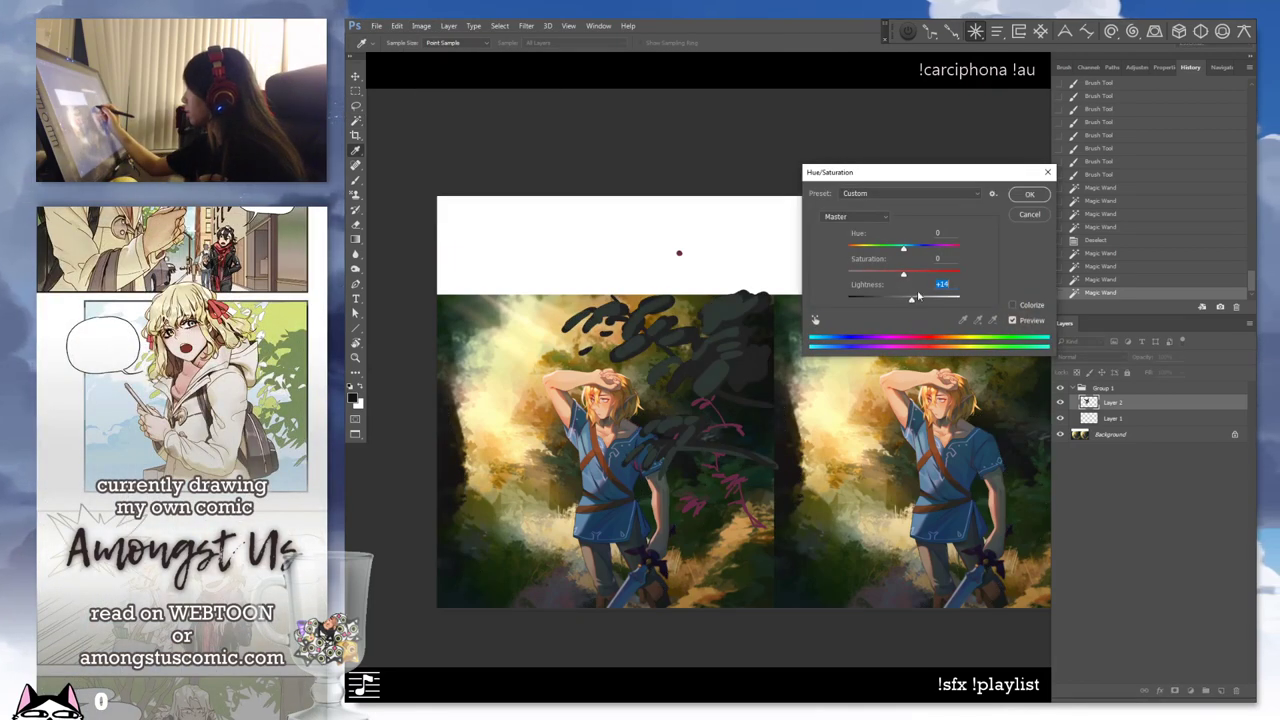
key(Return)
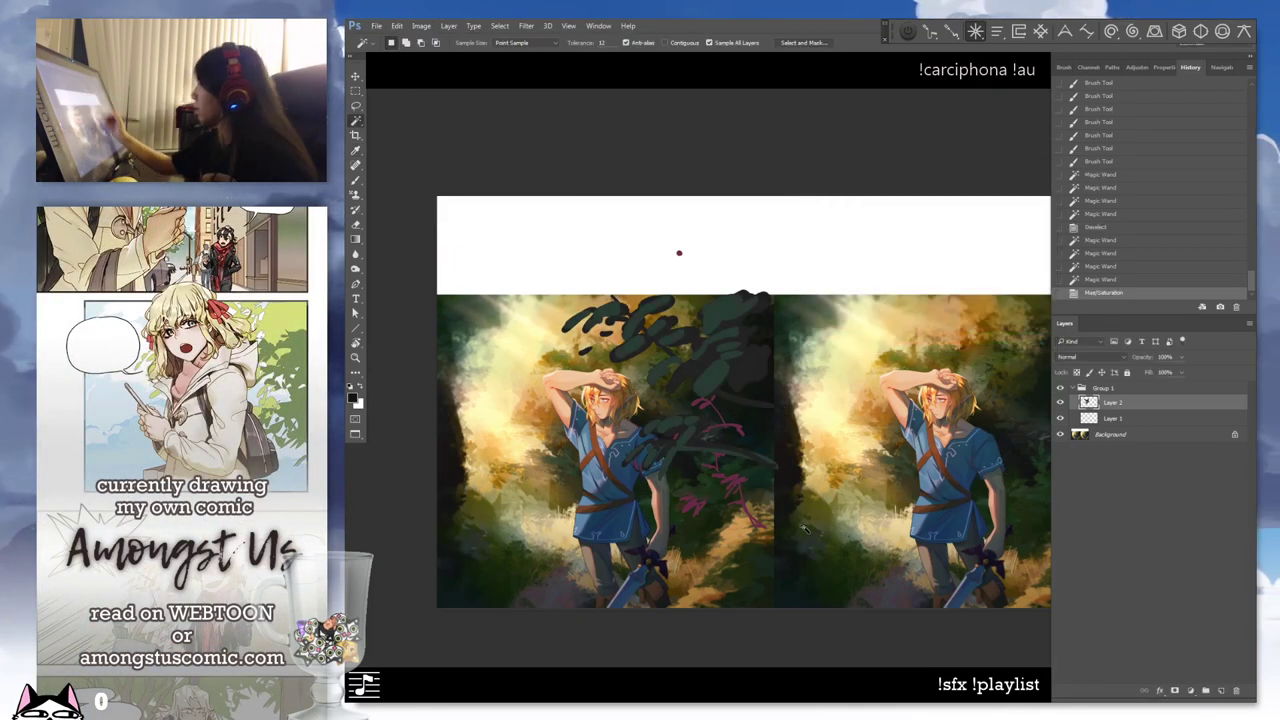
Darken the selected areas with black-to-transparent gradients at 32% opacity, undoing unwanted passes, and clear the selection
drag(763, 559, 708, 558)
key(g)
drag(658, 384, 550, 222)
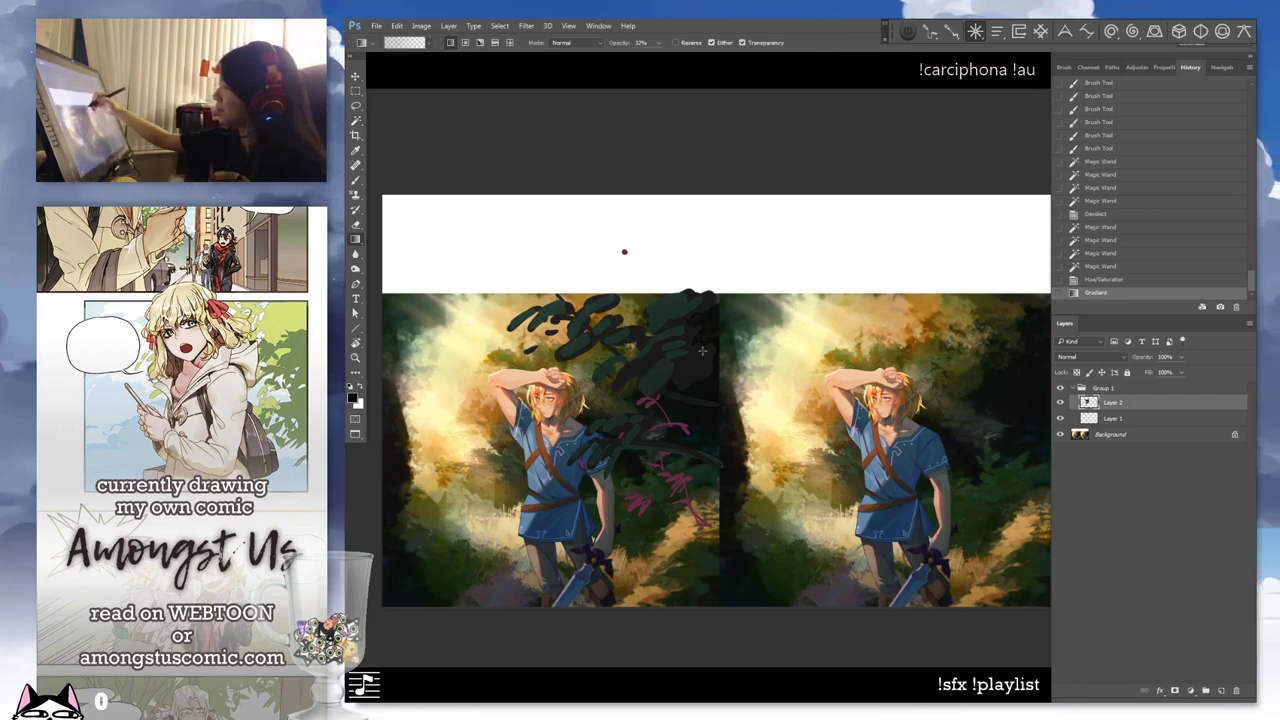
key(ctrl+z)
key(ctrl+z)
mouse_move(672, 470)
mouse_down()
mouse_move(640, 400)
mouse_move(630, 410)
mouse_move(642, 435)
mouse_up()
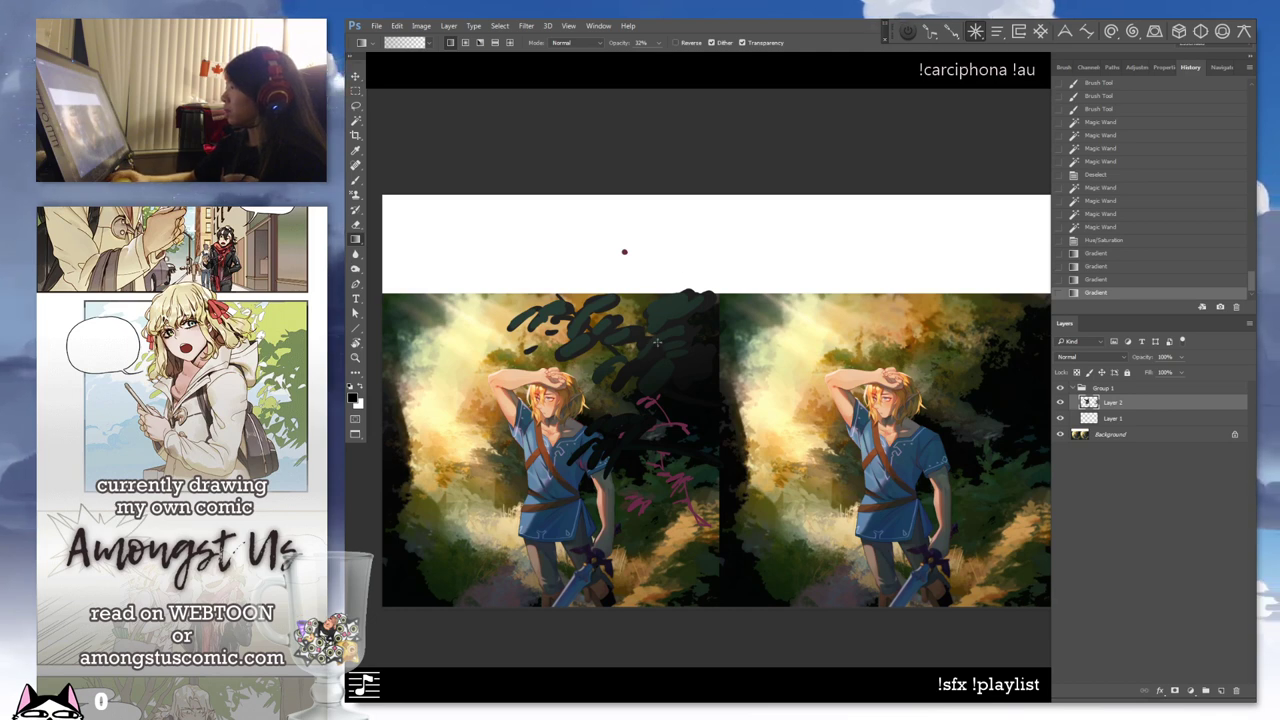
key(m)
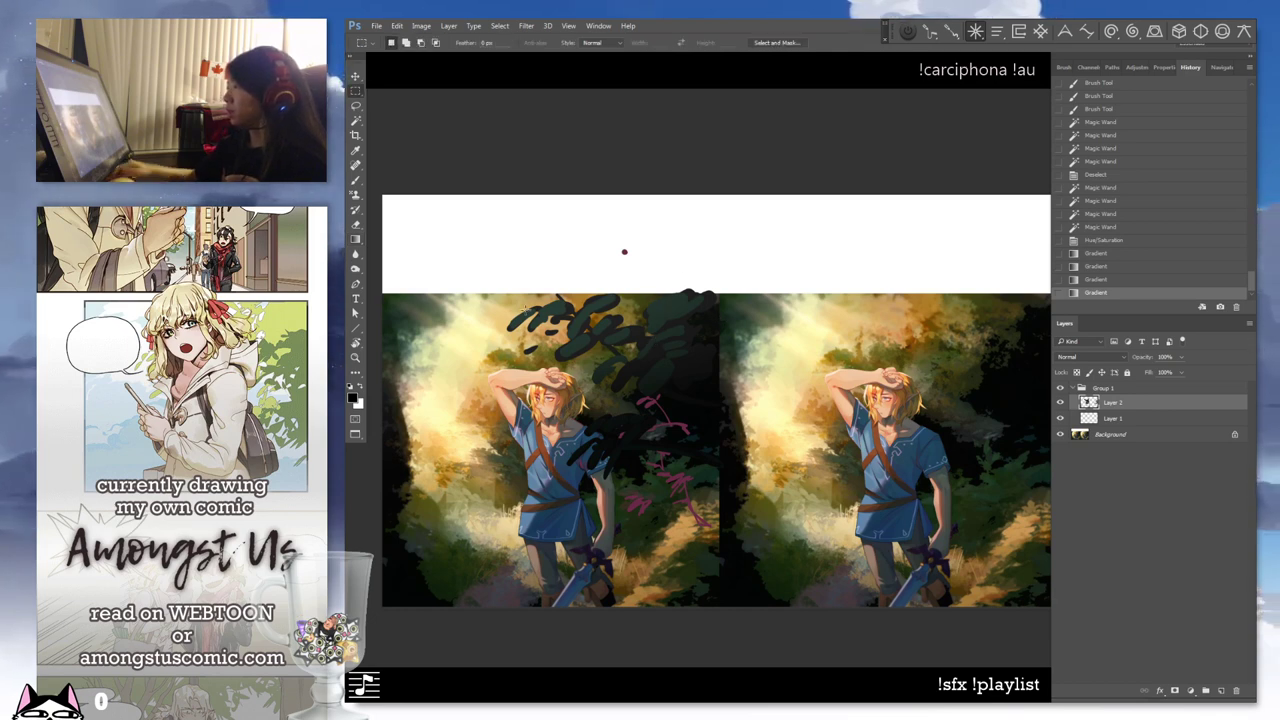
key(ctrl+d)
Paint a dark stroke in the foliage beside the figure's head and reduce the brush size
key(b)
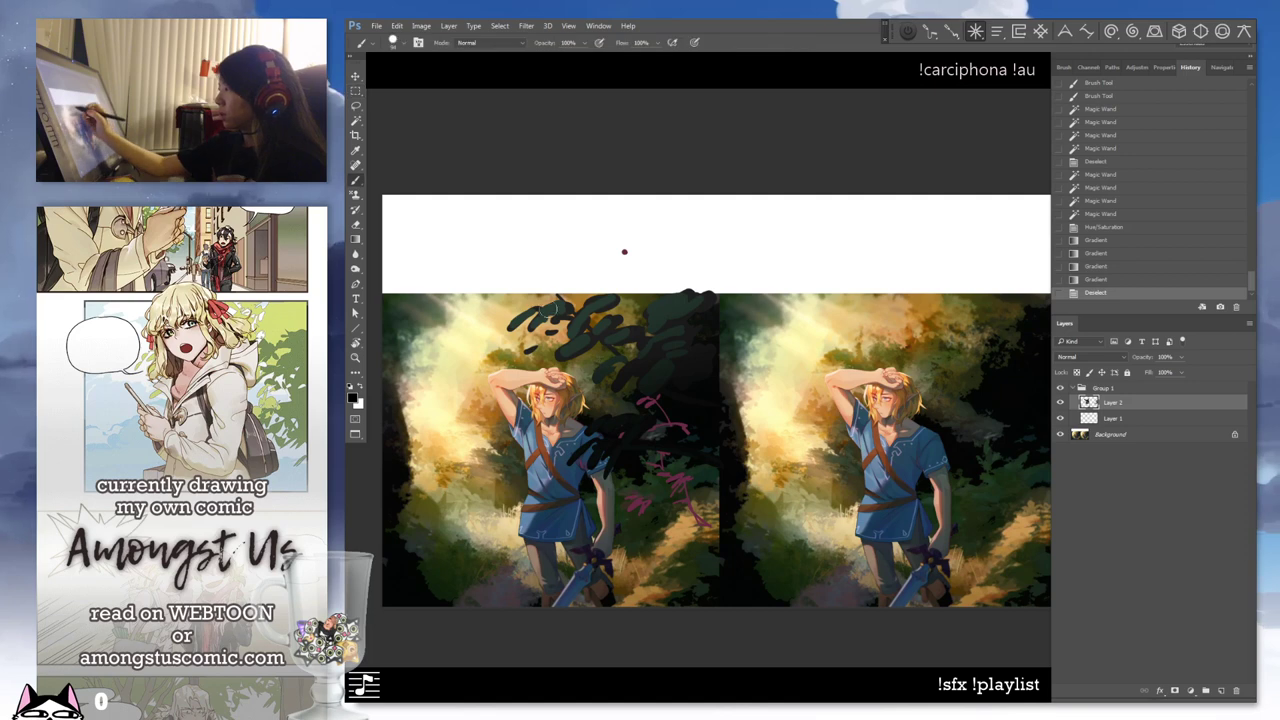
drag(596, 386, 654, 423)
right_click(623, 375)
click(671, 247)
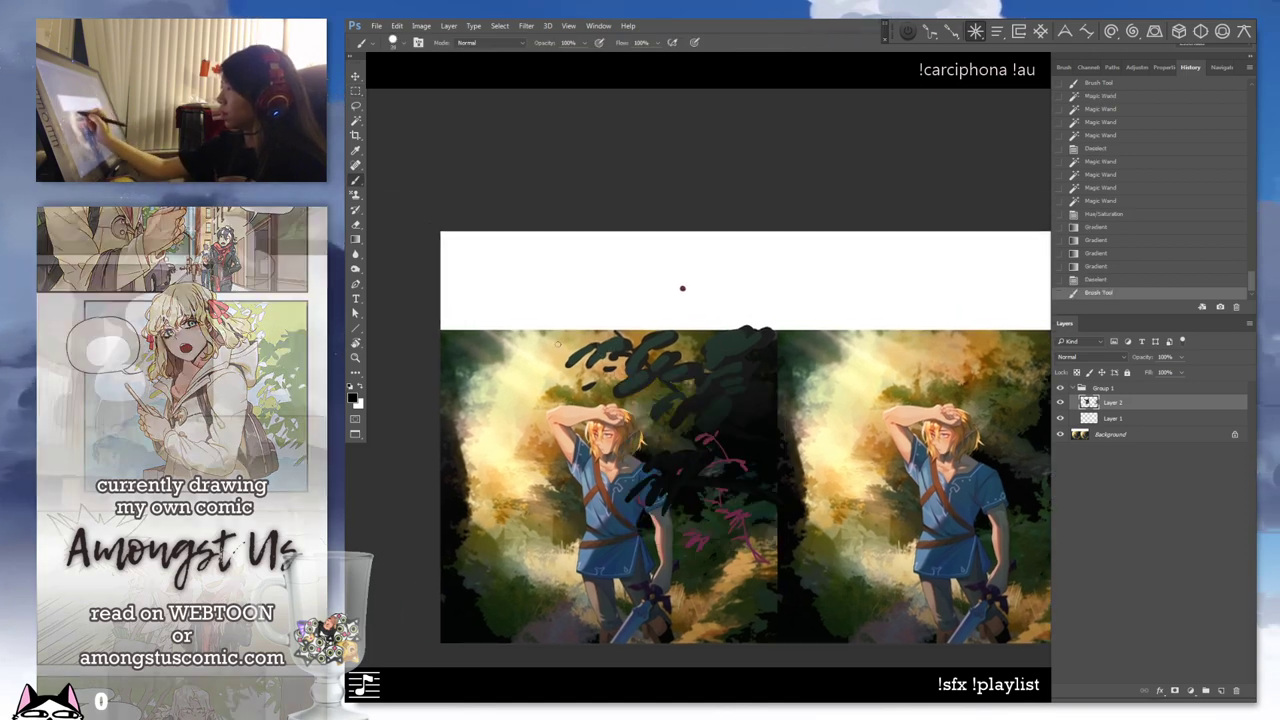
Try black marks on the bright background near the raised arm and across the foliage beside the figure, undoing each one
key(ctrl+z)
mouse_move(536, 367)
mouse_down()
mouse_move(518, 383)
mouse_move(537, 368)
mouse_up()
key(ctrl+z)
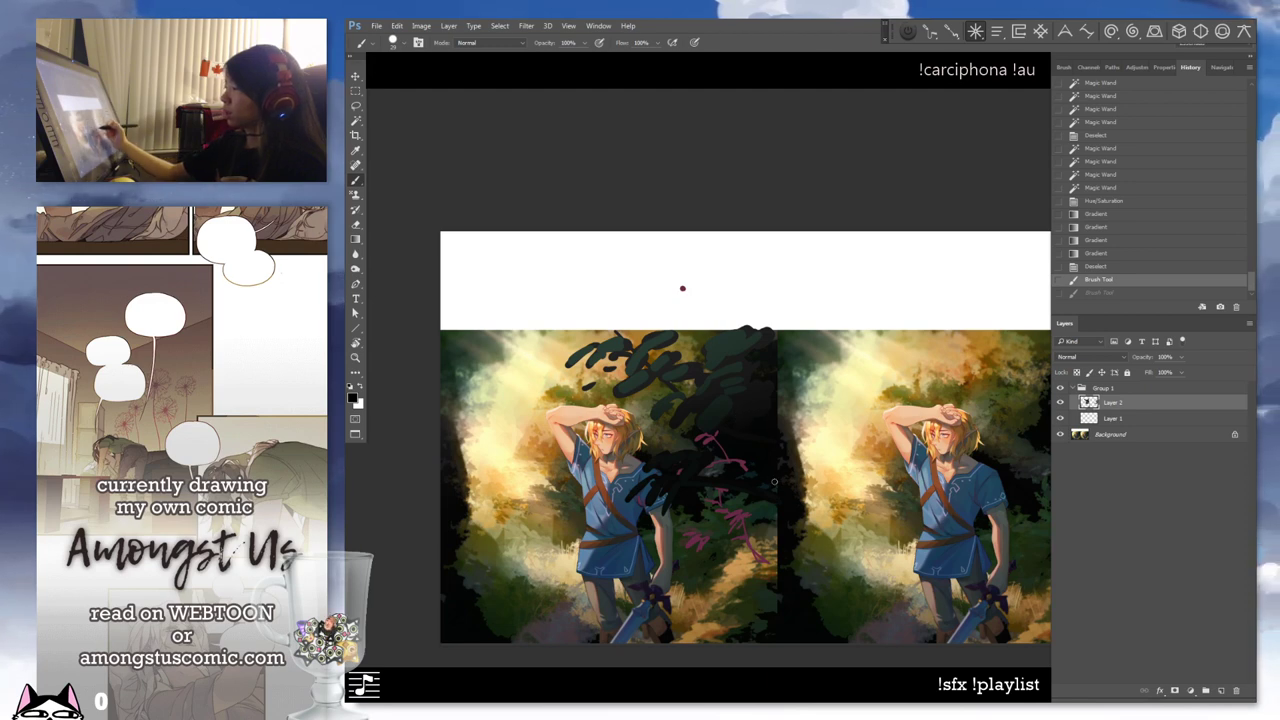
mouse_move(643, 390)
mouse_down()
mouse_move(549, 602)
mouse_move(651, 508)
mouse_up()
key(ctrl+z)
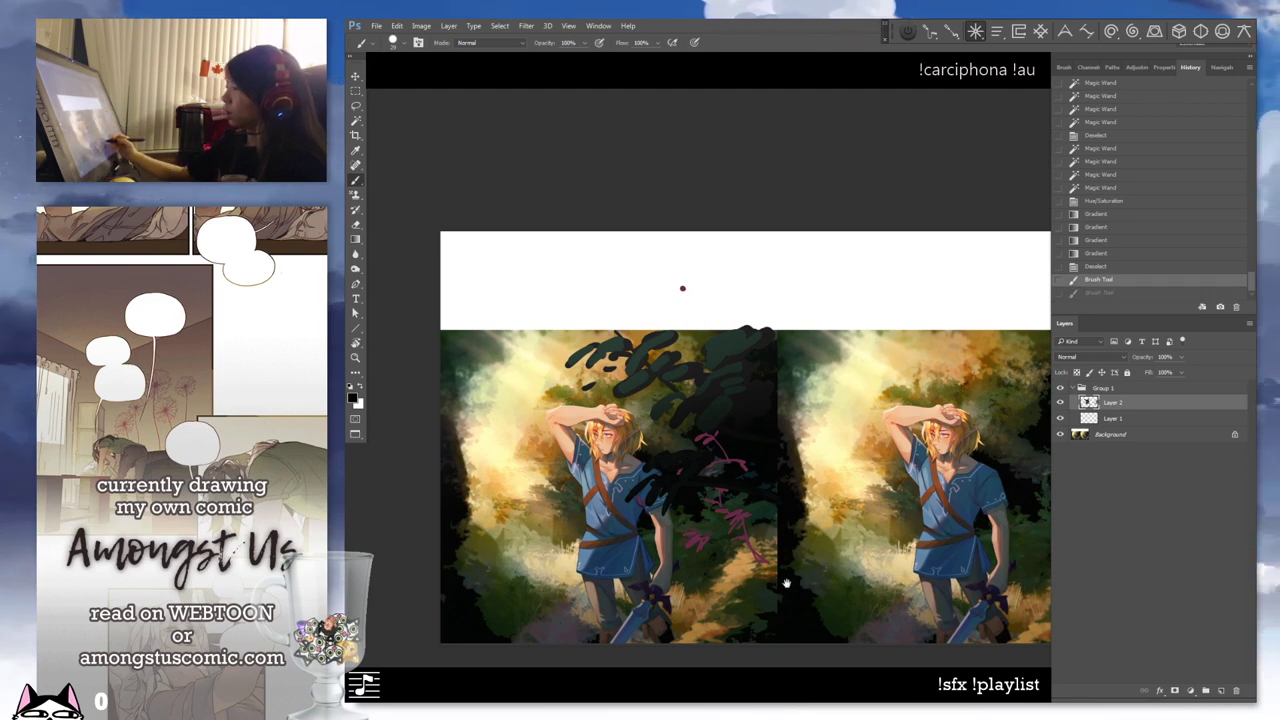
Try black loops around the figure, the overhanging foliage and the bright background beside the waist, undoing each one
drag(786, 583, 751, 547)
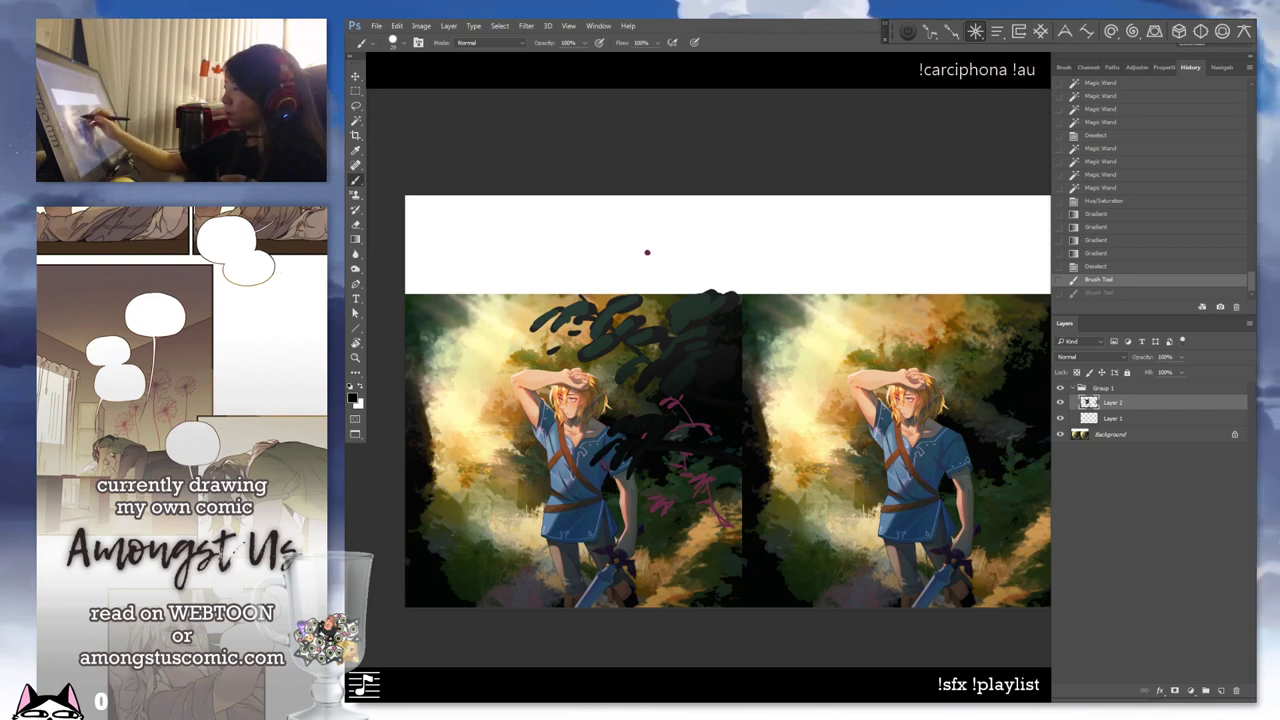
mouse_move(590, 372)
mouse_down()
mouse_move(545, 520)
mouse_move(638, 528)
mouse_move(600, 375)
mouse_up()
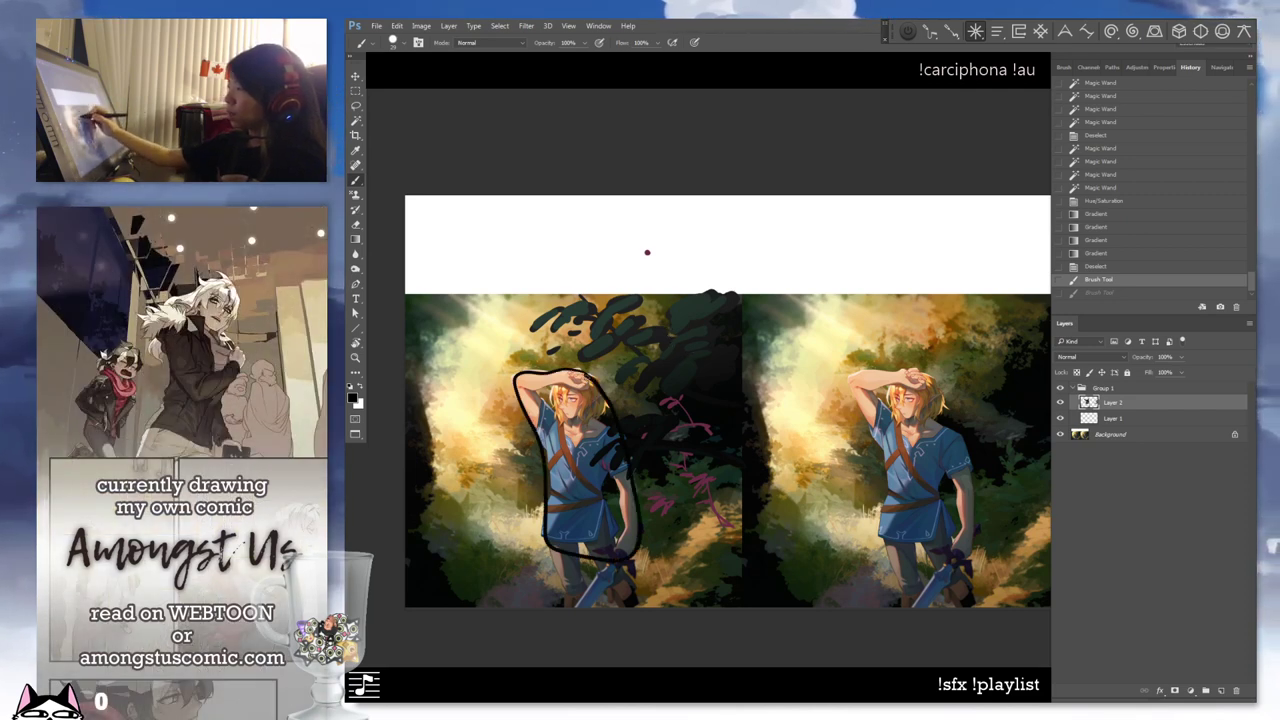
key(ctrl+z)
mouse_move(724, 297)
mouse_down()
mouse_move(660, 305)
mouse_move(632, 356)
mouse_move(718, 294)
mouse_up()
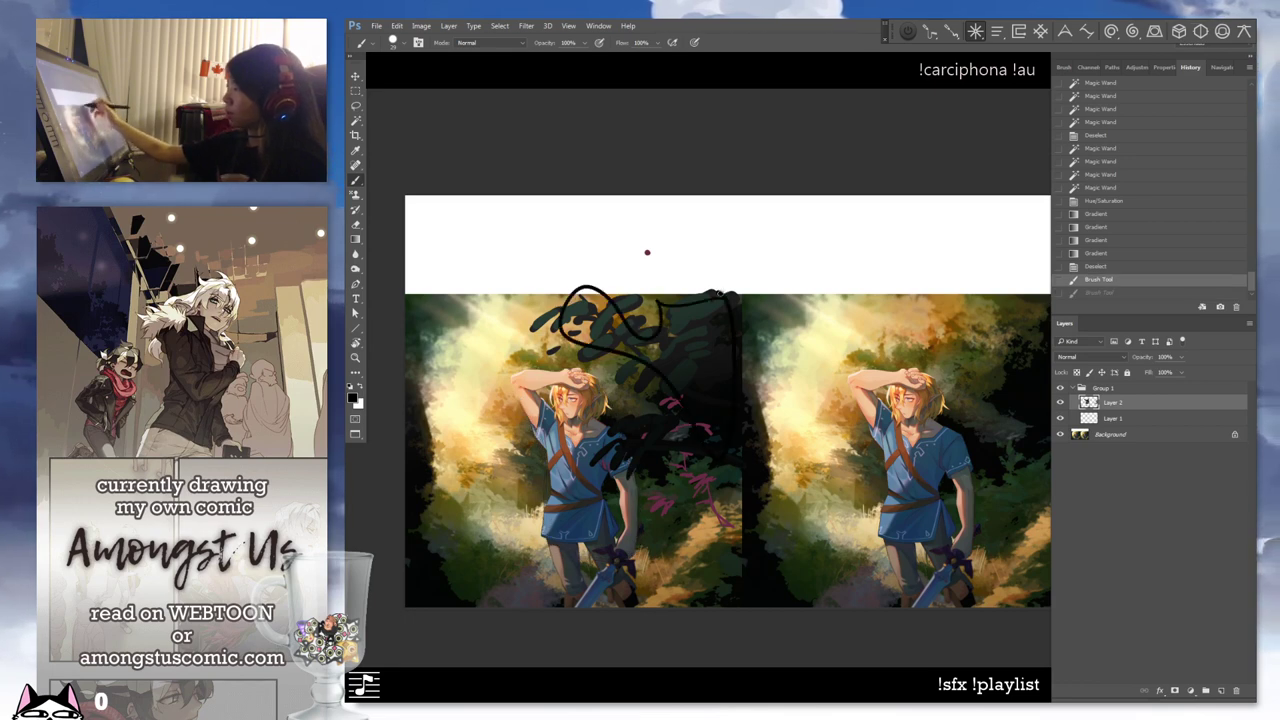
key(ctrl+z)
mouse_move(515, 435)
mouse_down()
mouse_move(500, 575)
mouse_move(540, 445)
mouse_up()
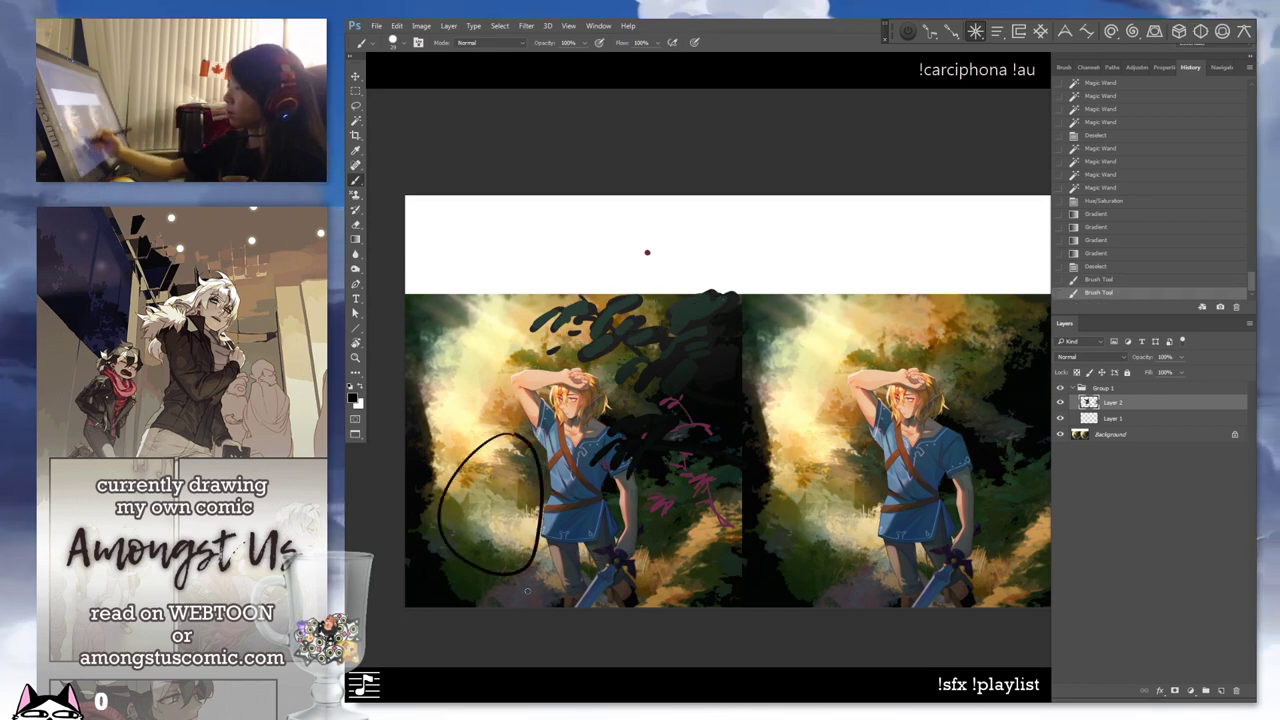
key(ctrl+z)
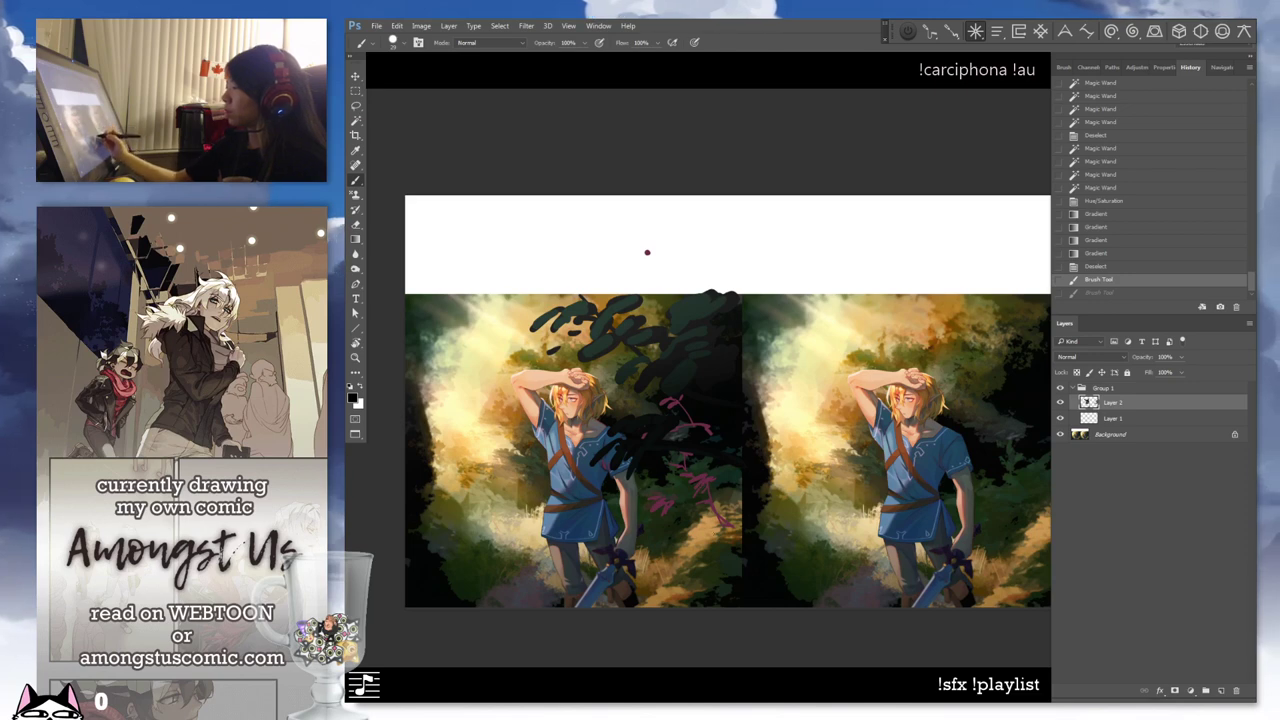
Sample the path's ochre colour, enlarge the brush, and block in the sunlit ground beside the sword
click(684, 540)
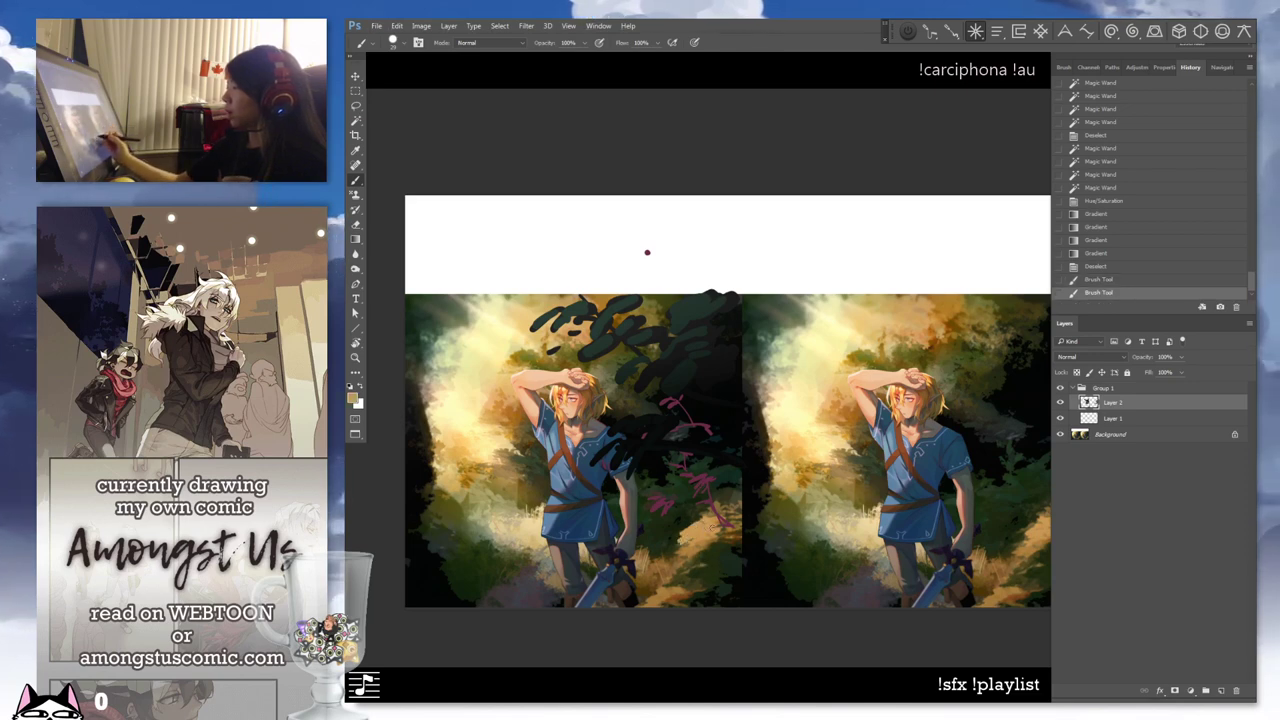
right_click(712, 528)
click(805, 558)
mouse_move(648, 580)
mouse_down()
mouse_move(646, 595)
mouse_move(676, 568)
mouse_move(678, 596)
mouse_up()
alt+click(684, 582)
mouse_move(650, 554)
mouse_down()
mouse_move(670, 590)
mouse_move(656, 588)
mouse_move(664, 580)
mouse_up()
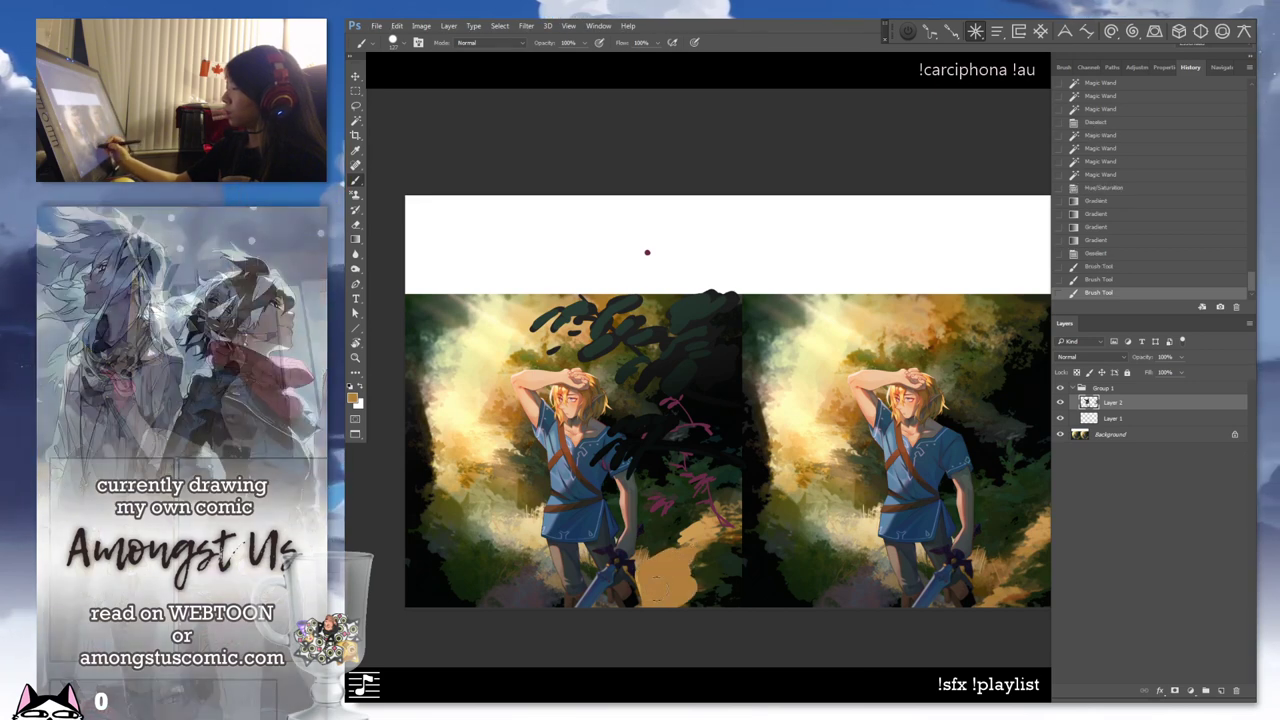
Extend the flat ochre path toward the painting's edge, sampling nearby ground tones to simplify its texture
mouse_move(686, 542)
mouse_down()
mouse_move(740, 532)
mouse_move(662, 556)
mouse_move(738, 543)
mouse_up()
alt+click(704, 522)
alt+click(685, 556)
alt+click(702, 563)
alt+click(667, 589)
mouse_move(662, 564)
mouse_down()
mouse_move(724, 554)
mouse_move(712, 544)
mouse_move(648, 566)
mouse_up()
alt+click(729, 518)
alt+click(641, 600)
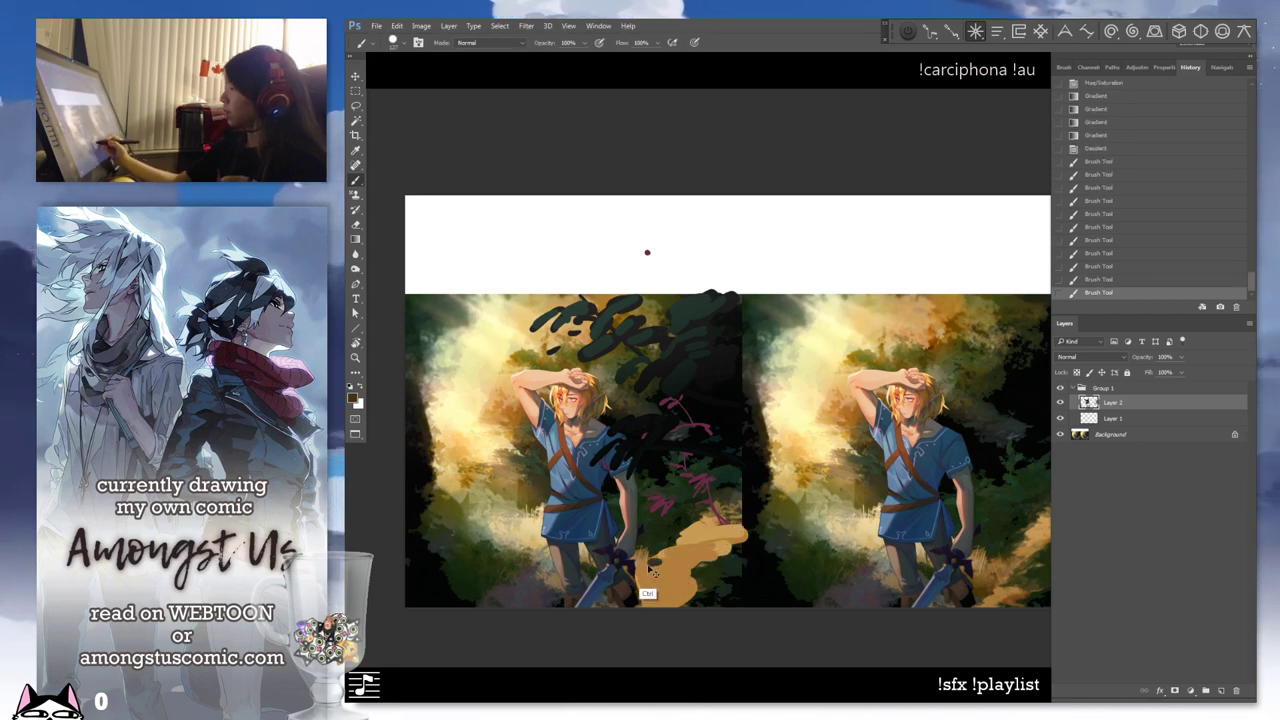
Sample nearby ground tones and dab varied ochre strokes across the sunlit path beside the sword
click(640, 568)
click(691, 552)
alt+click(693, 579)
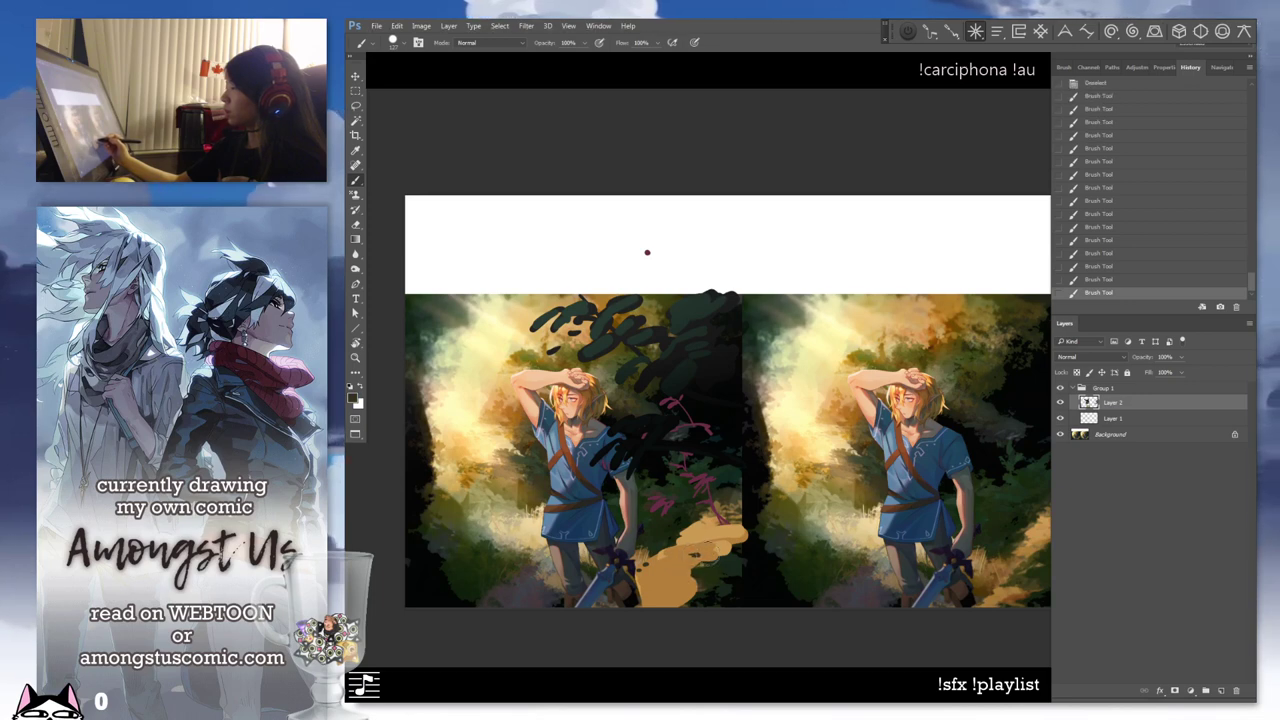
drag(728, 548, 740, 541)
alt+click(694, 560)
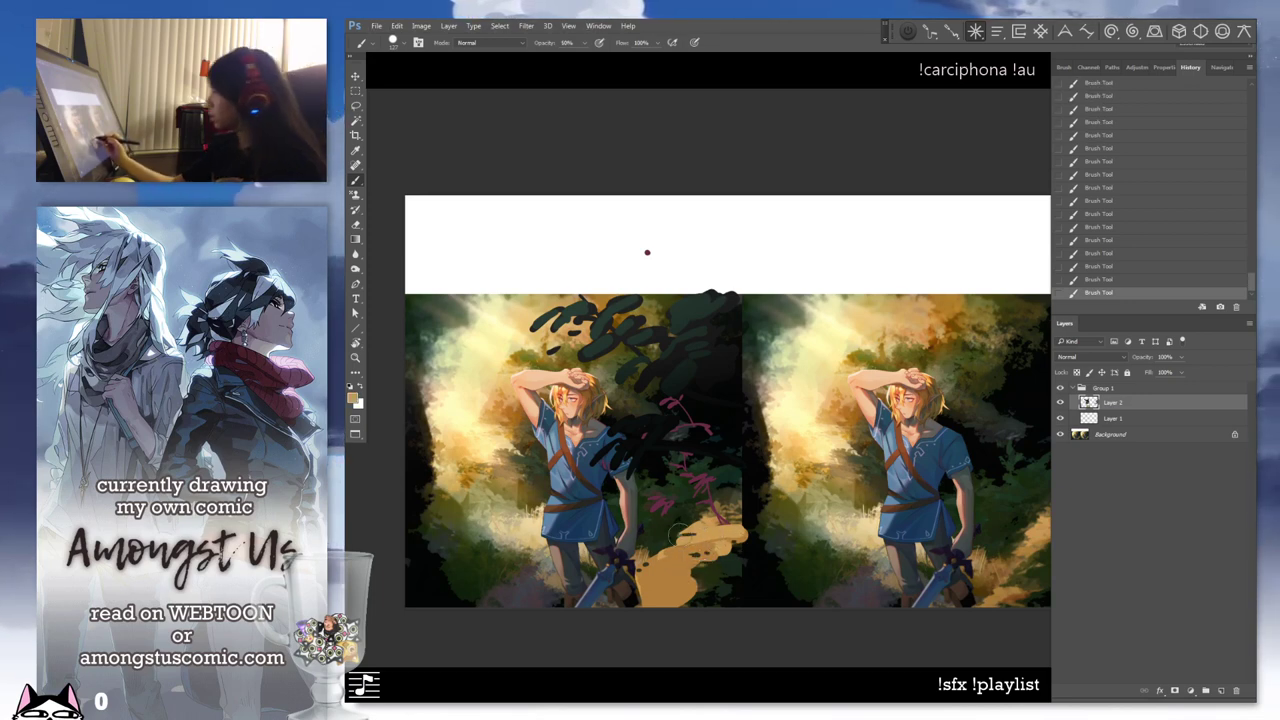
Blend sampled ochre tones into the path and its far end with the brush at 50% and 70% opacity
key(5)
alt+click(696, 580)
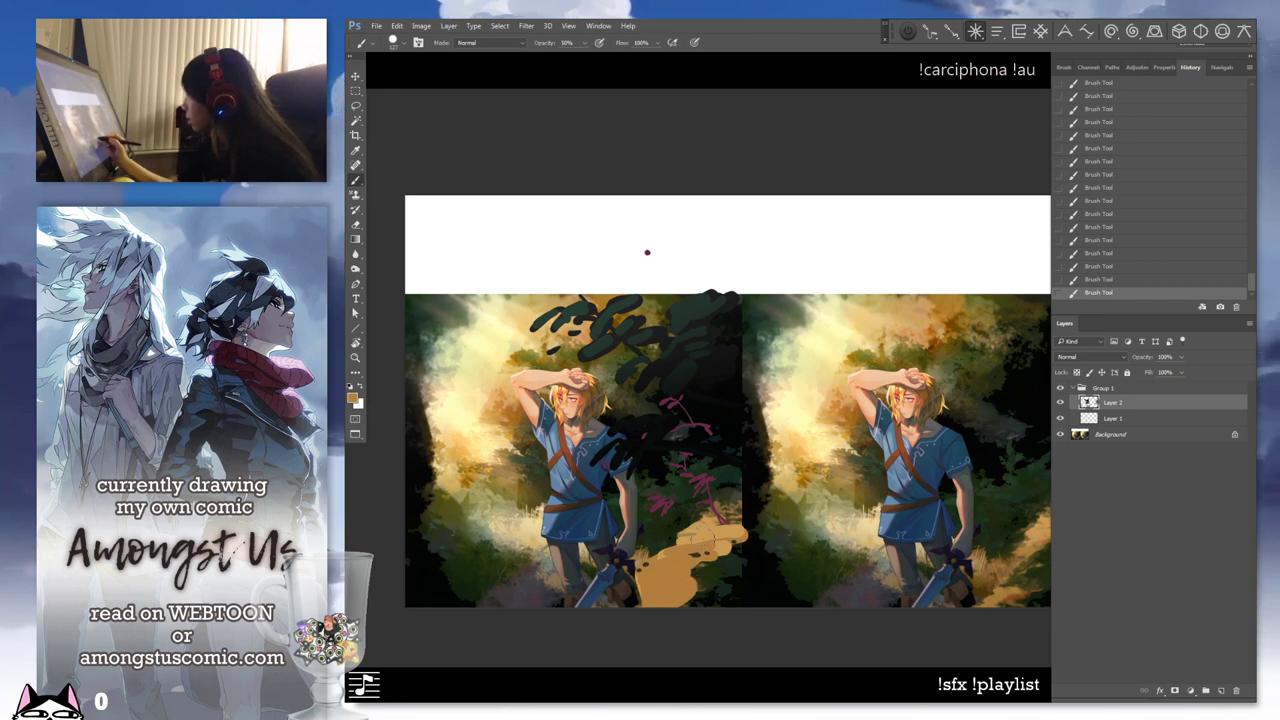
mouse_move(722, 537)
mouse_down()
mouse_move(742, 536)
mouse_move(686, 556)
mouse_move(742, 506)
mouse_move(704, 506)
mouse_up()
alt+click(712, 515)
key(7)
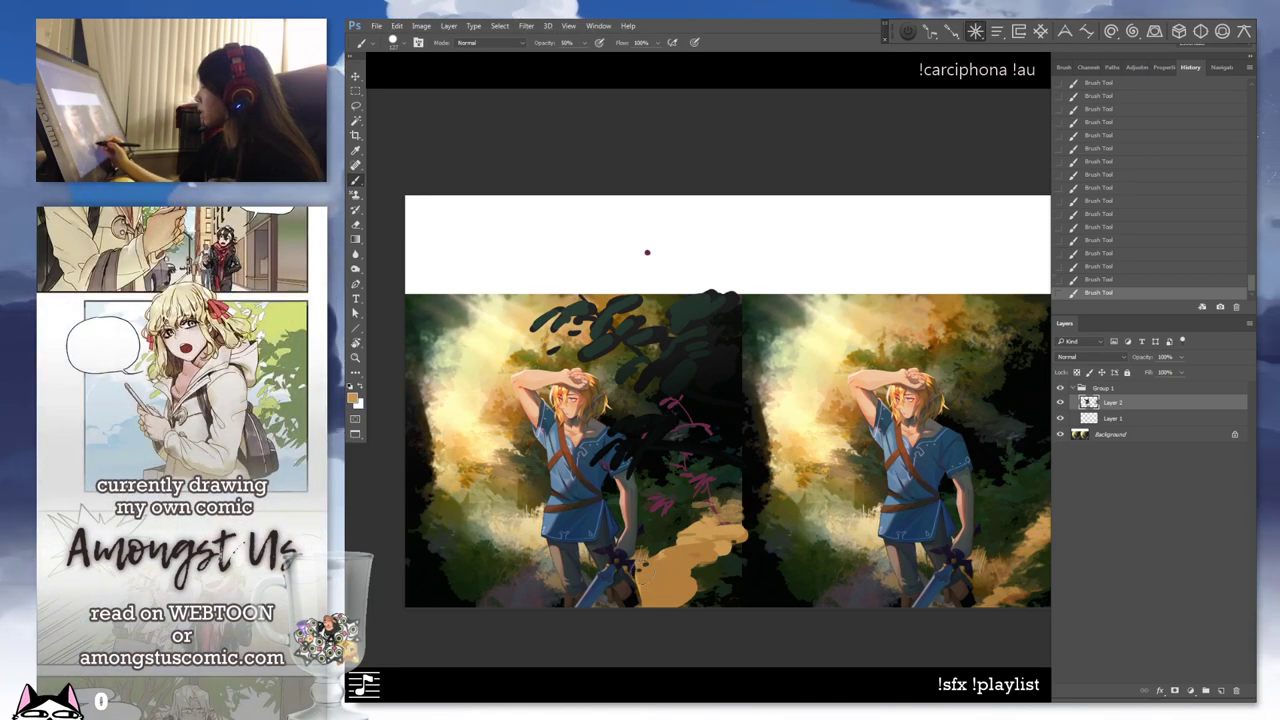
mouse_move(643, 572)
mouse_down()
mouse_move(648, 585)
mouse_move(668, 576)
mouse_move(655, 594)
mouse_move(686, 572)
mouse_up()
Sample a dark tone, shrink the brush, and draw small grass tufts on the path, raising the opacity to 100%
alt+click(662, 541)
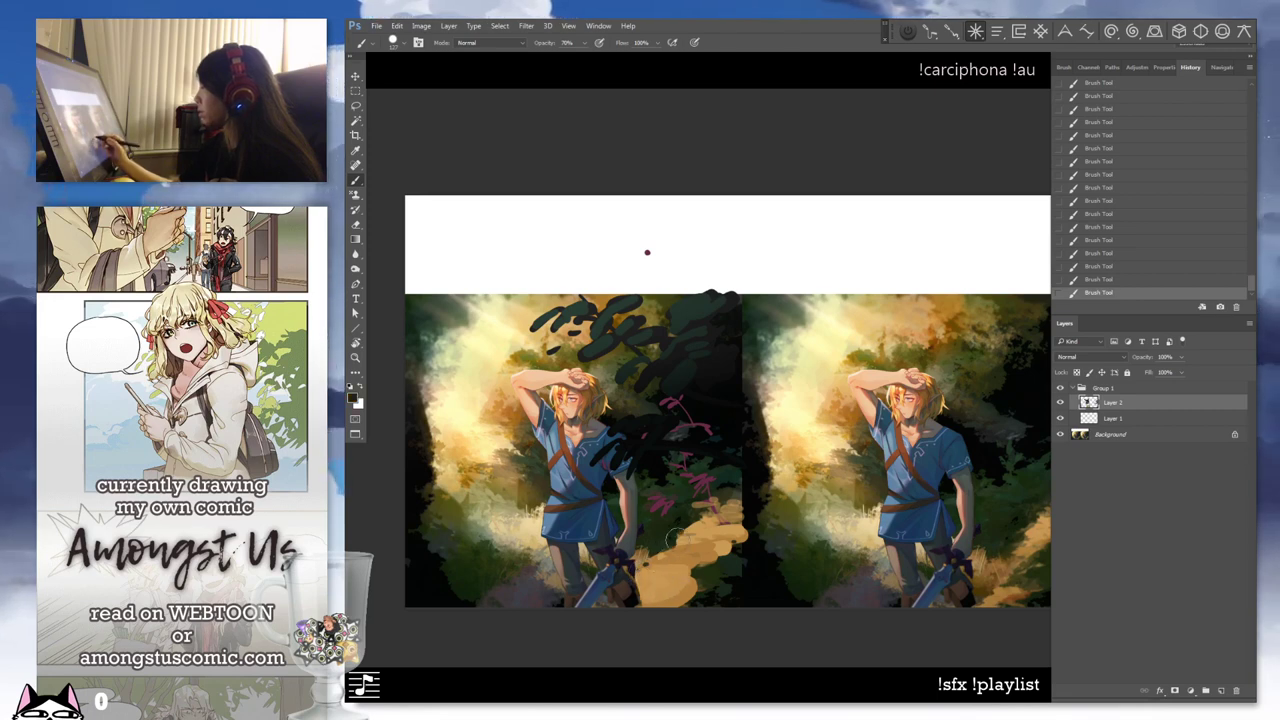
right_click(704, 507)
click(773, 539)
click(678, 536)
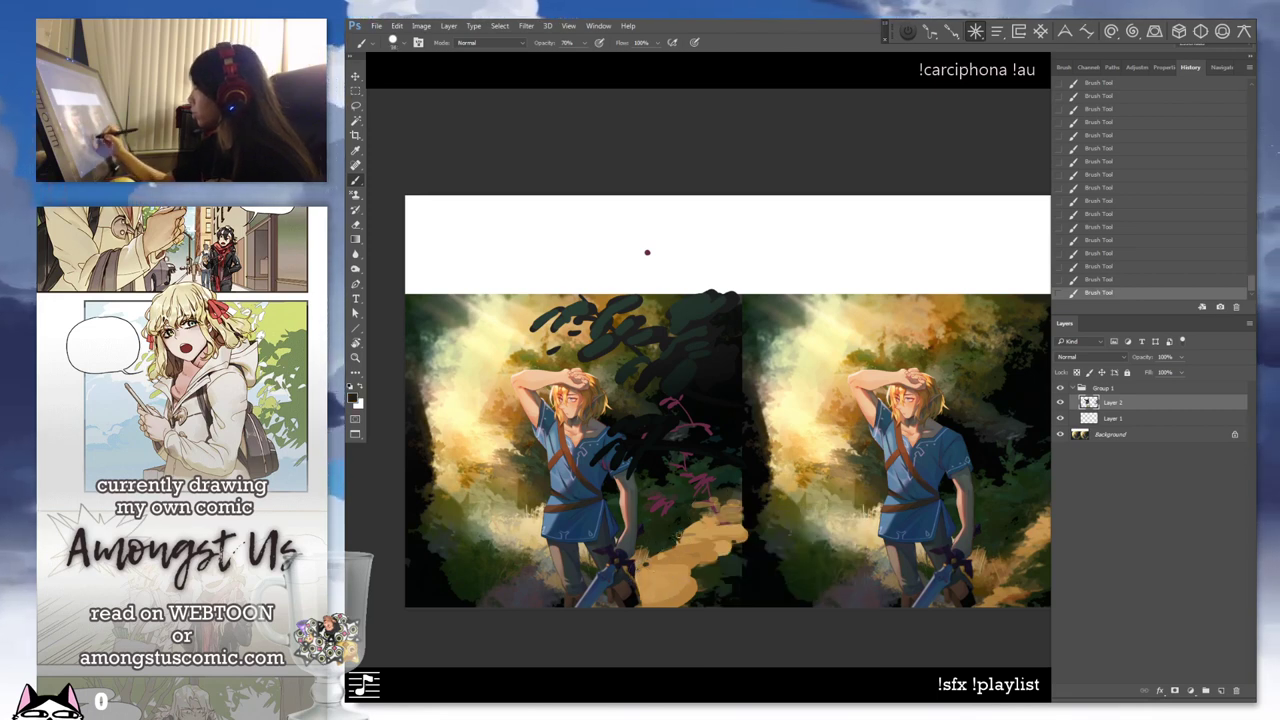
drag(678, 536, 687, 530)
key(0)
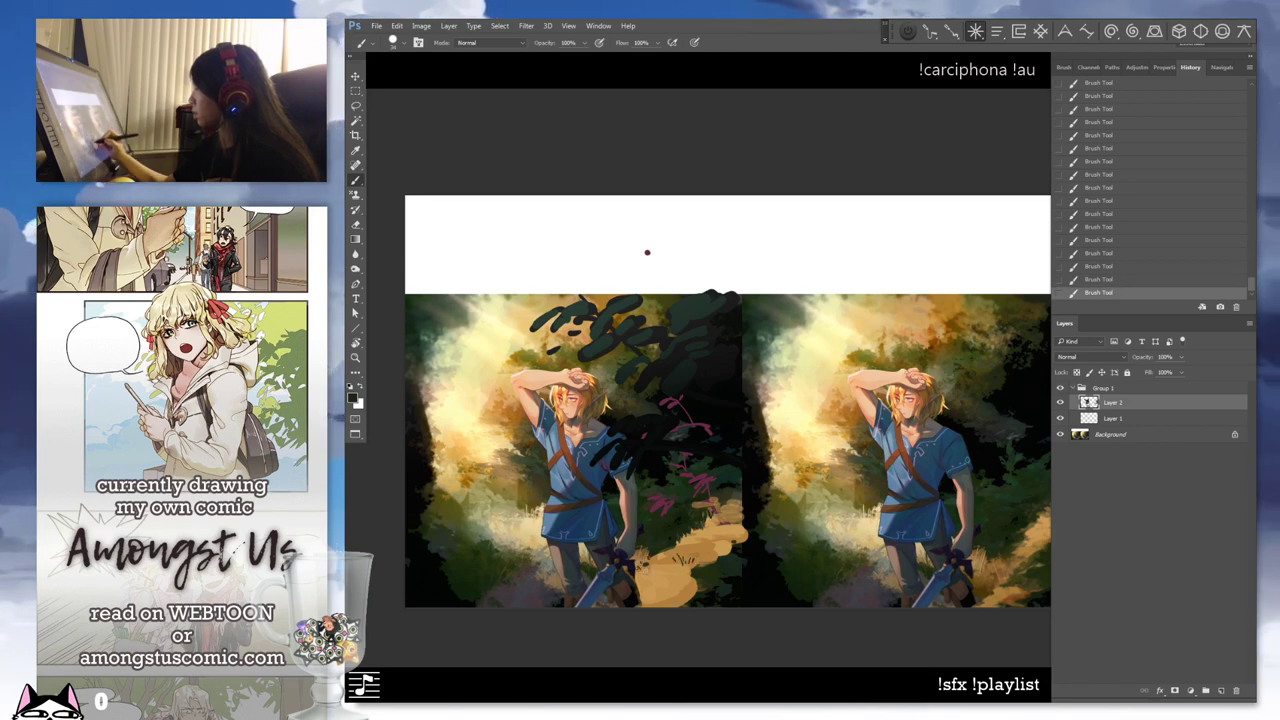
drag(676, 556, 688, 563)
Sample a warm path tone and add small grassy strokes along the path's far end and outer edge
alt+click(716, 515)
drag(712, 512, 718, 516)
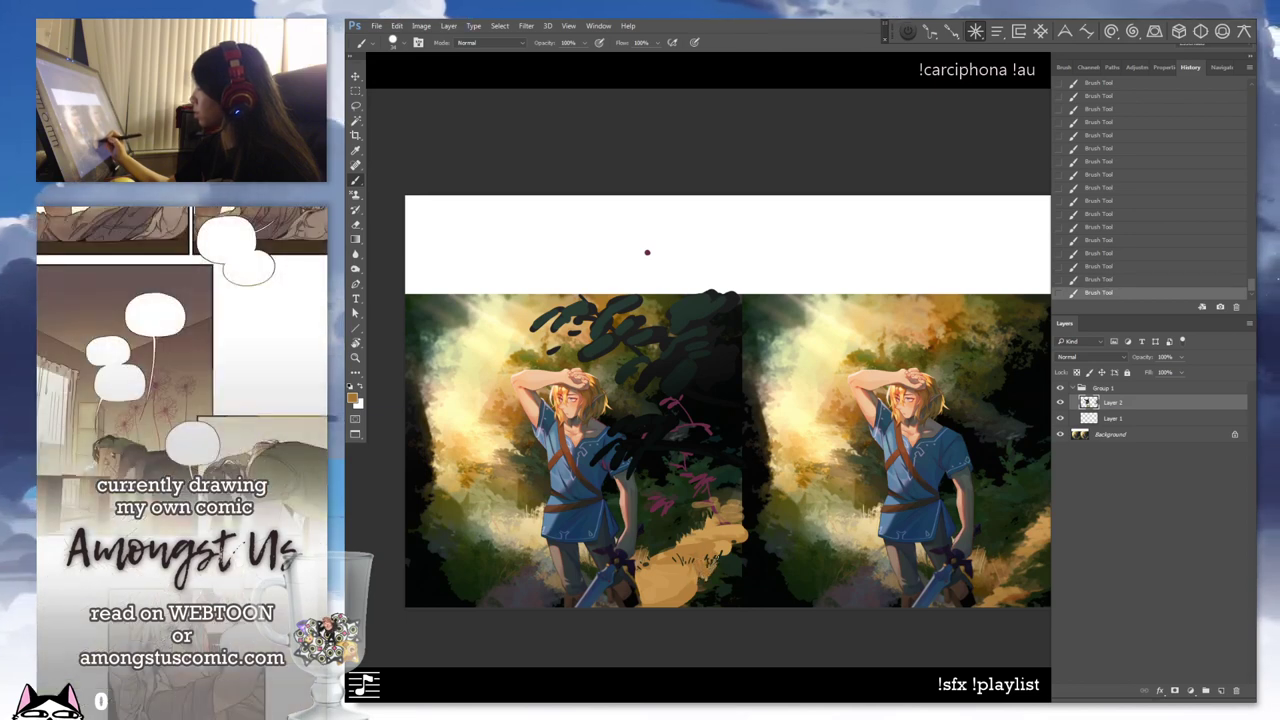
drag(716, 572, 712, 582)
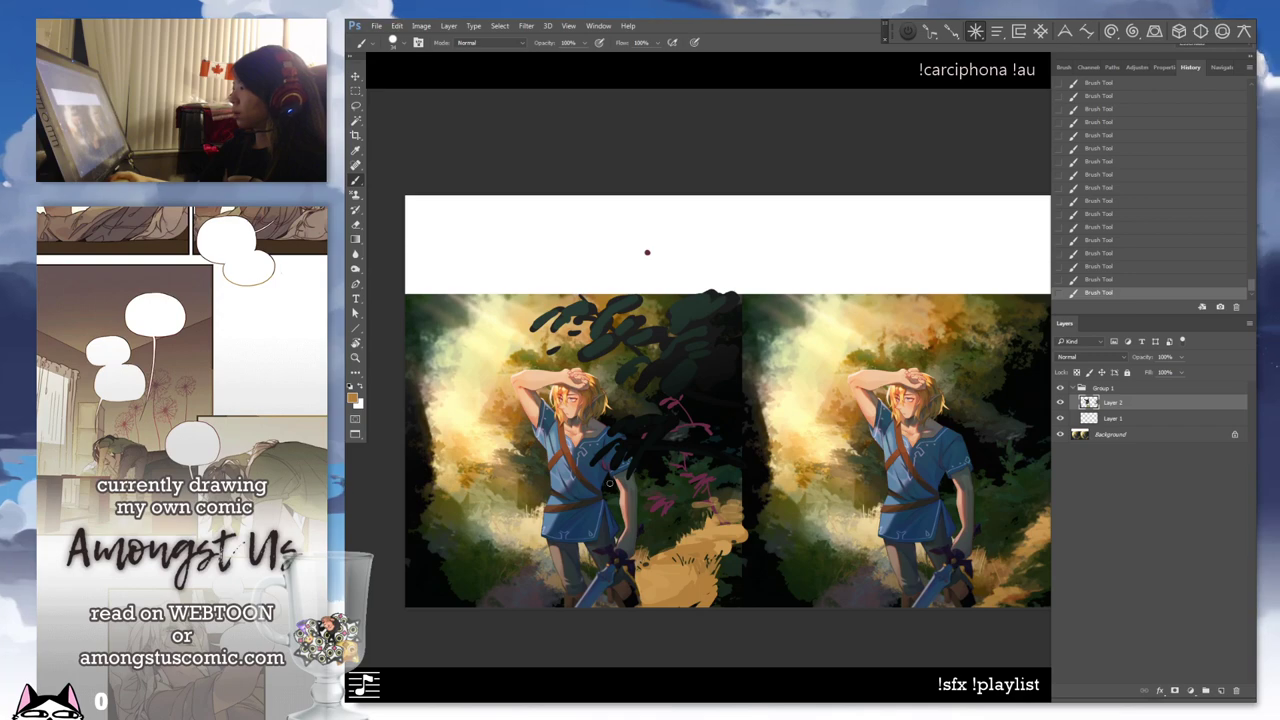
Examine the figure's face and tunic, the overhanging foliage and the simplified path up close
mouse_move(692, 535)
mouse_down()
mouse_move(748, 491)
mouse_move(689, 500)
mouse_move(835, 367)
mouse_move(850, 374)
mouse_up()
key(ctrl+plus)
key(ctrl+plus)
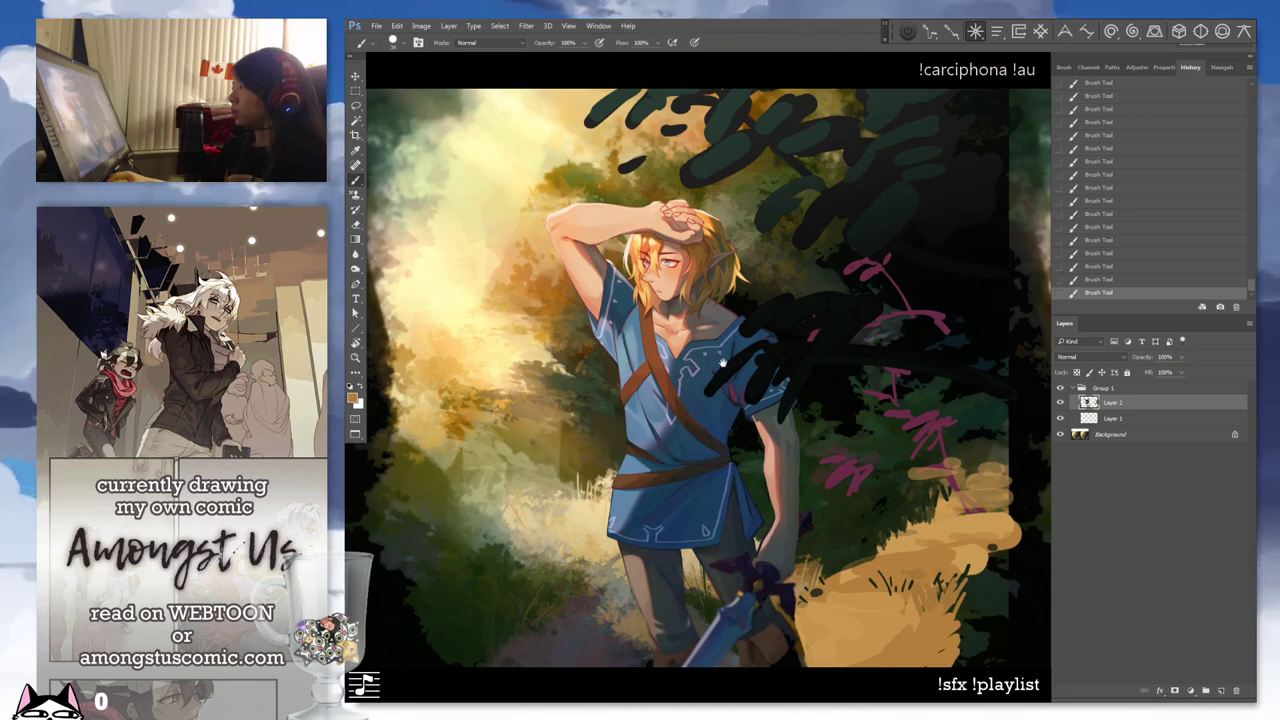
mouse_move(730, 372)
mouse_down()
mouse_move(646, 360)
mouse_move(730, 377)
mouse_up()
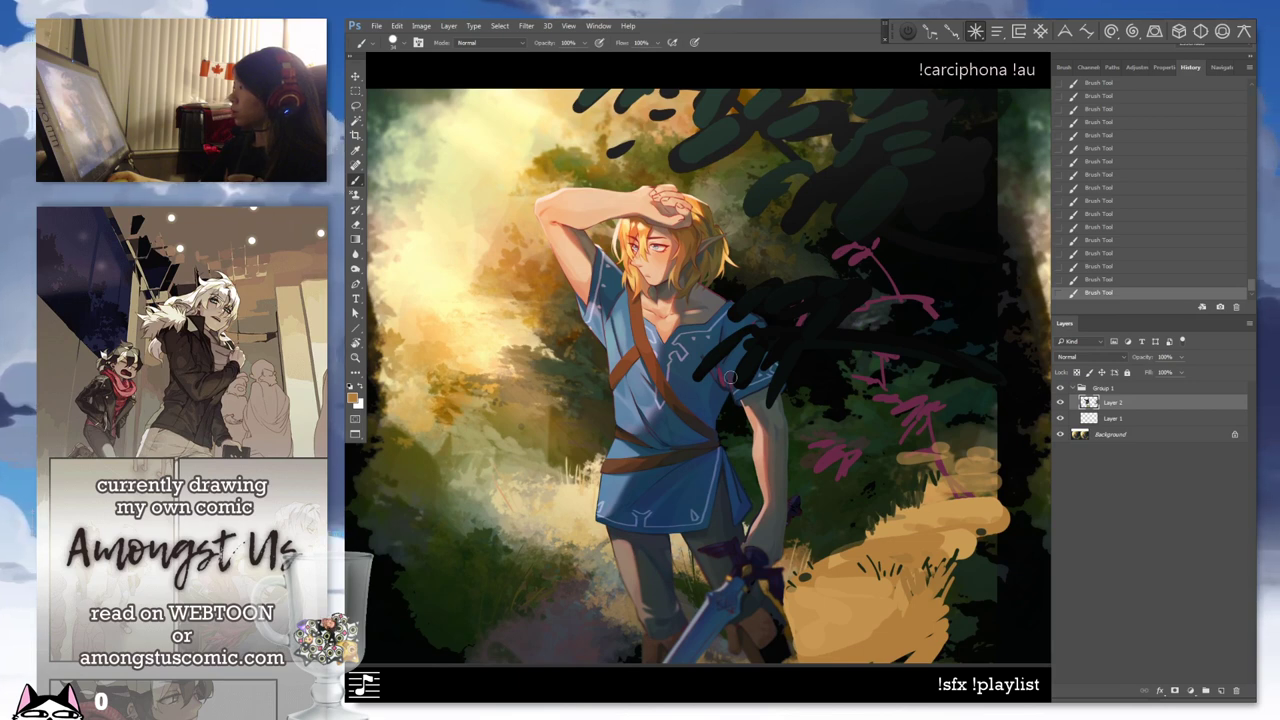
drag(784, 279, 756, 335)
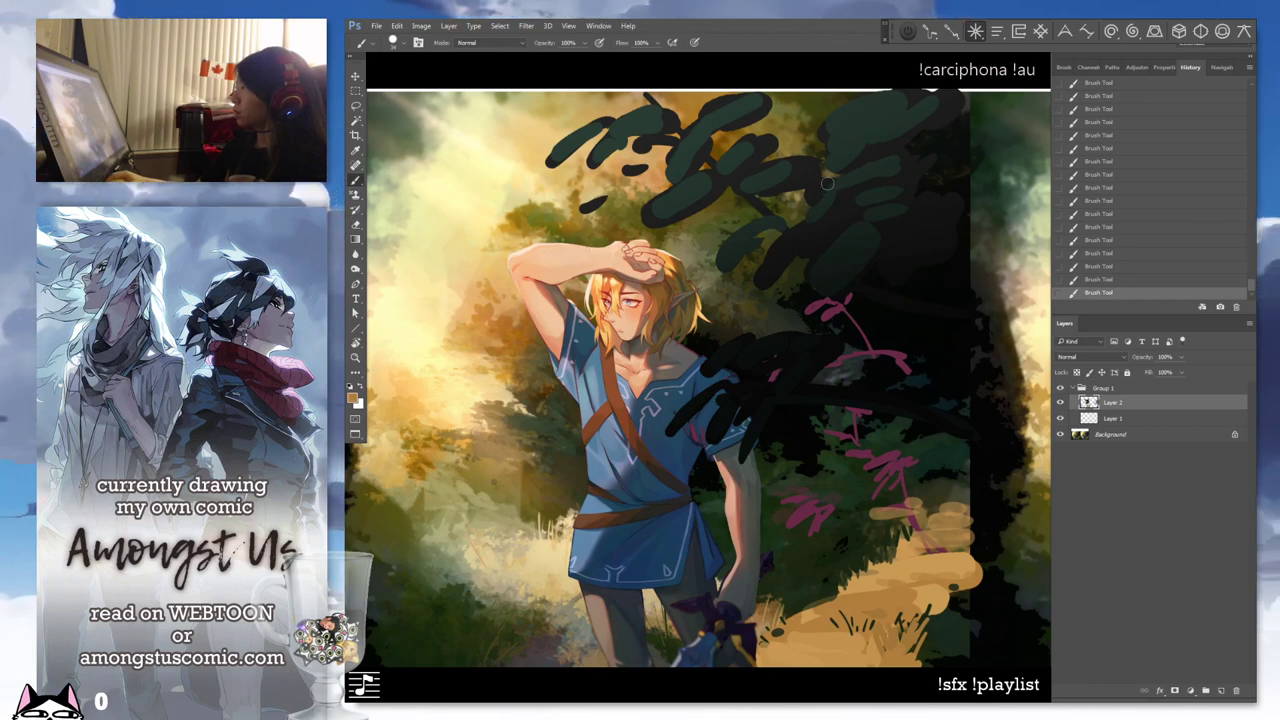
scroll(840, 245, down, 2)
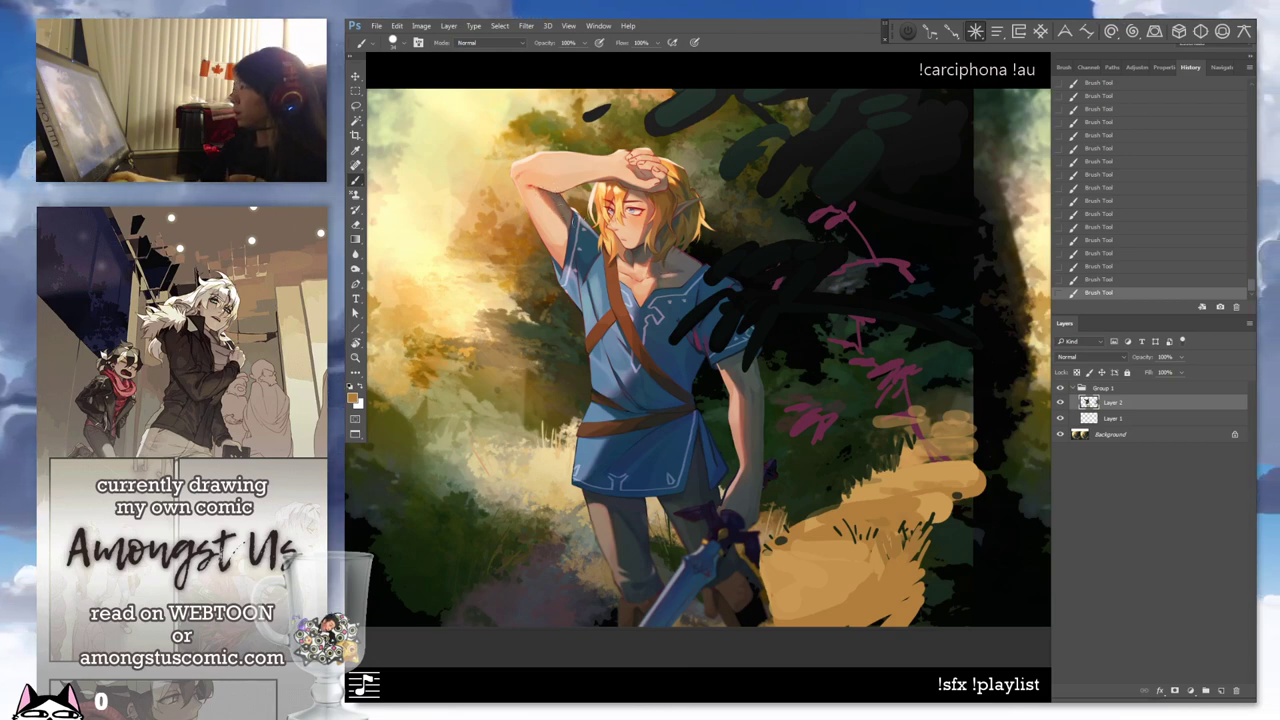
drag(614, 190, 654, 231)
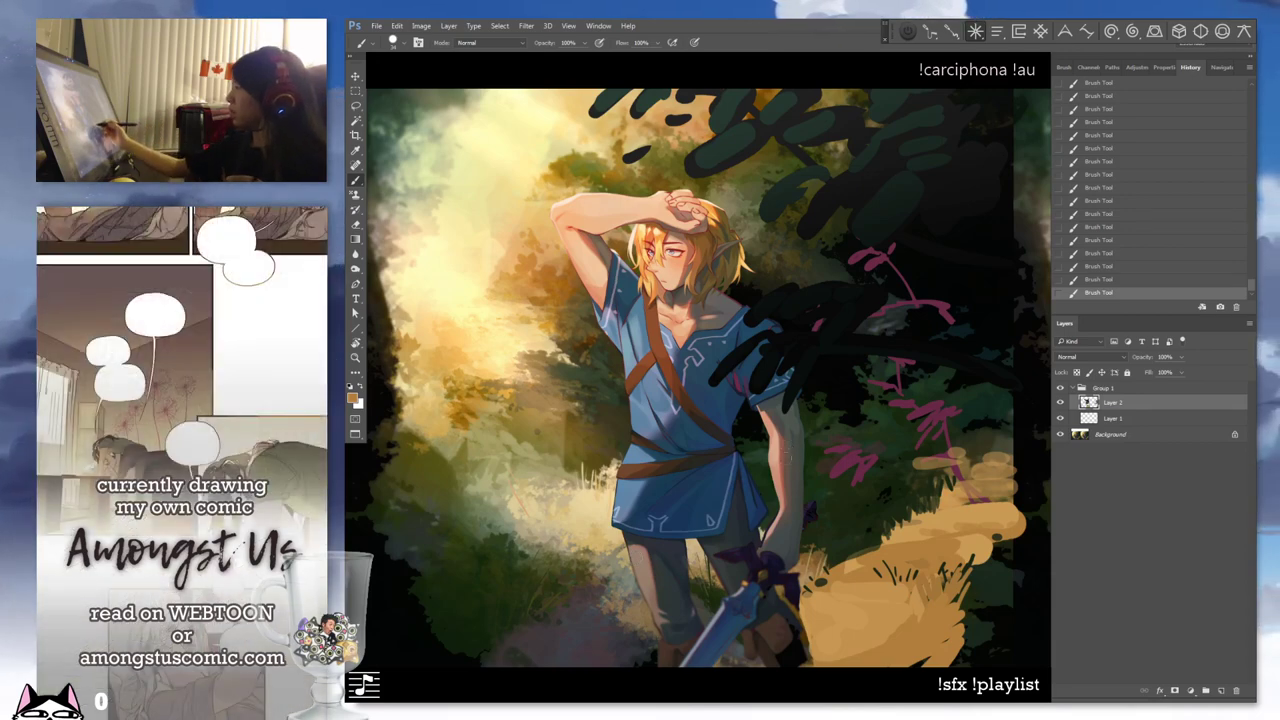
Cover the warm light on the lowered forearm with shadow grey, sampling tones around the wrist and hand
drag(768, 432, 688, 432)
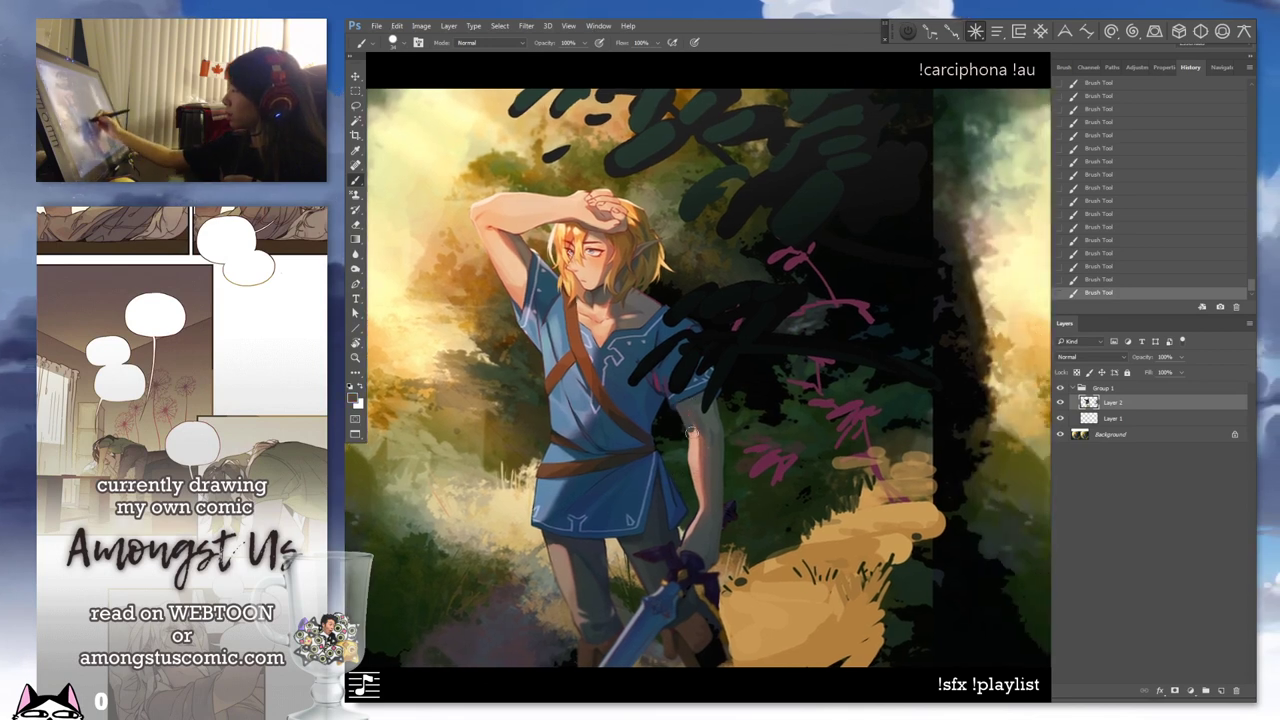
key(ctrl+z)
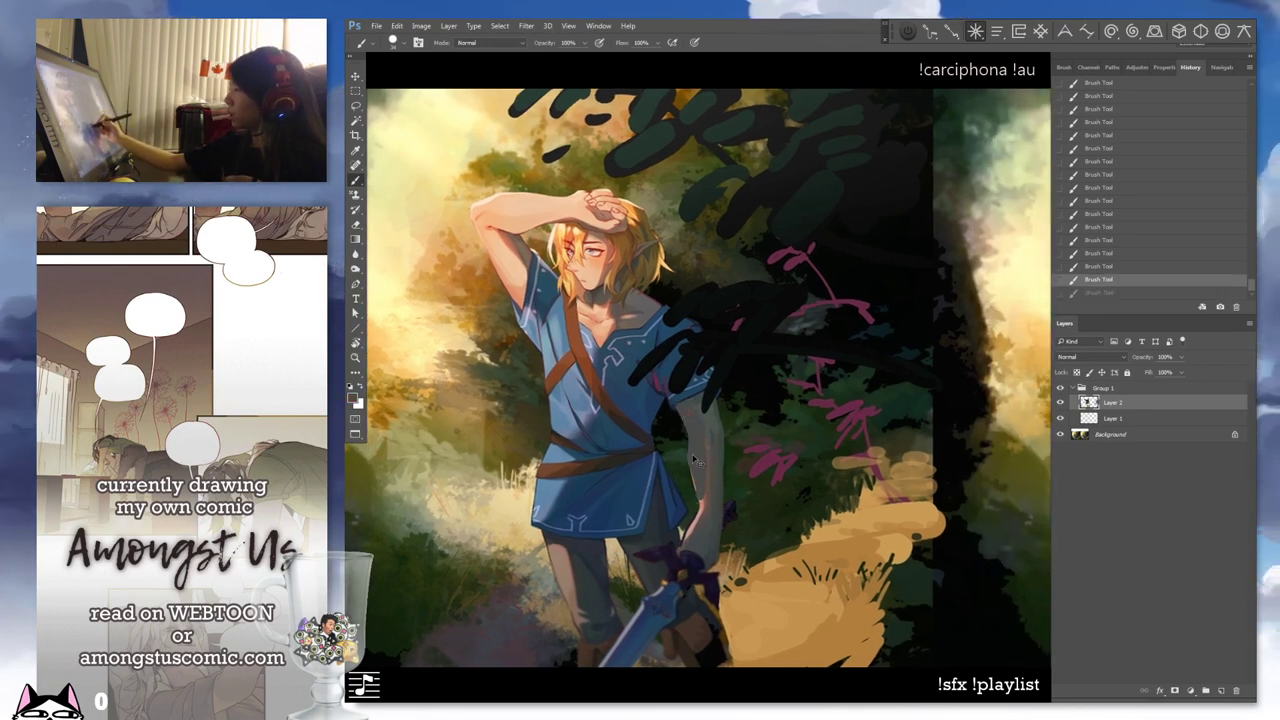
key(ctrl+z)
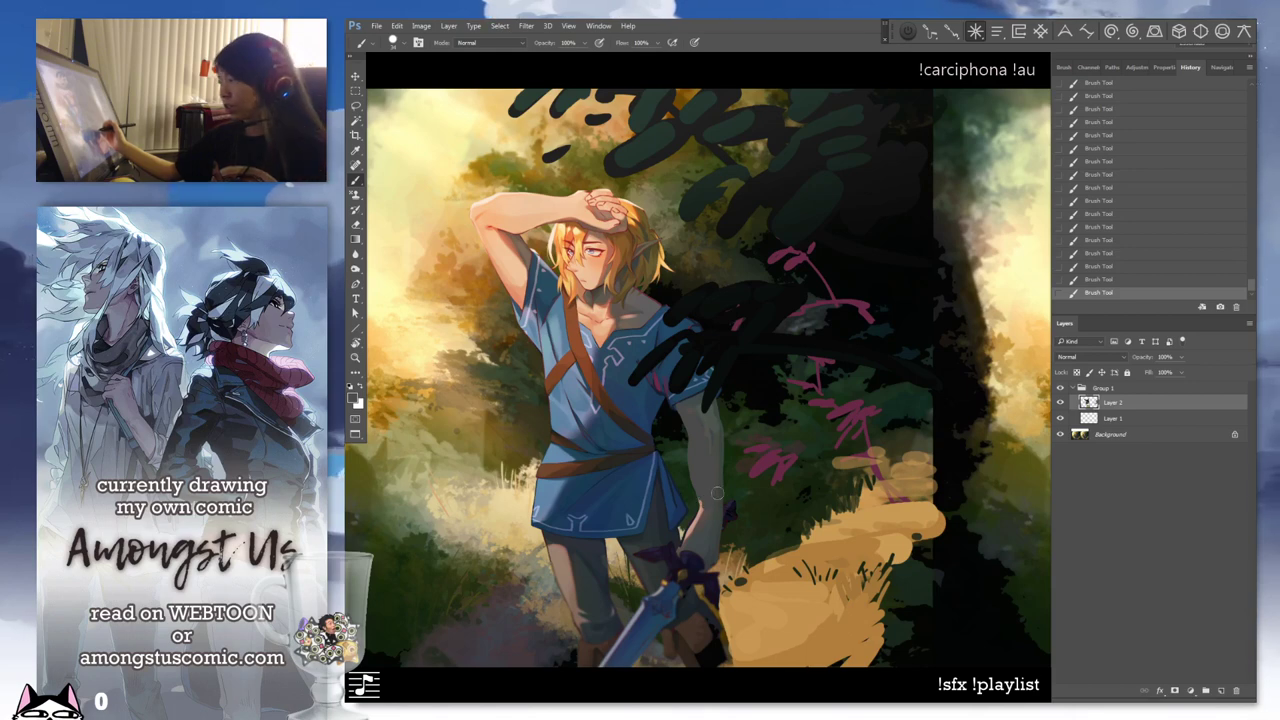
alt+click(690, 547)
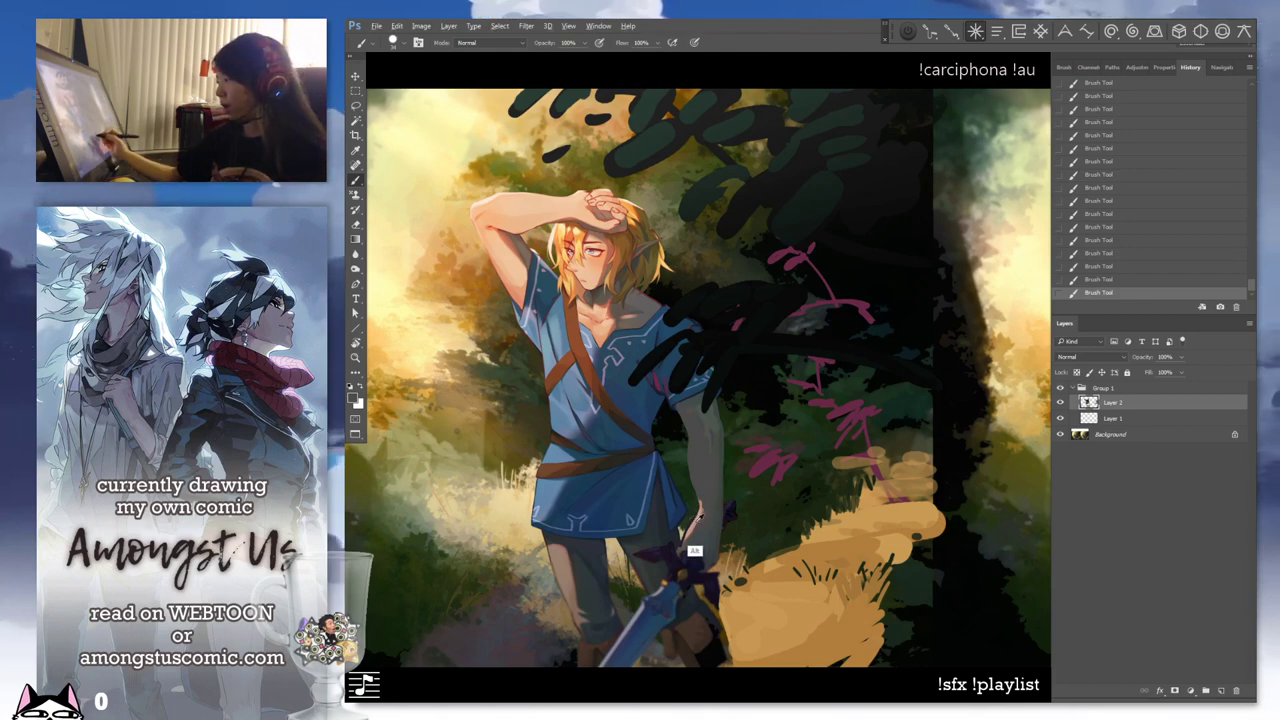
alt+click(698, 556)
mouse_move(700, 518)
mouse_down()
mouse_move(684, 552)
mouse_move(692, 530)
mouse_up()
Try a sampled pinkish light stroke along the inner edge of the lowered forearm and undo it
alt+click(695, 546)
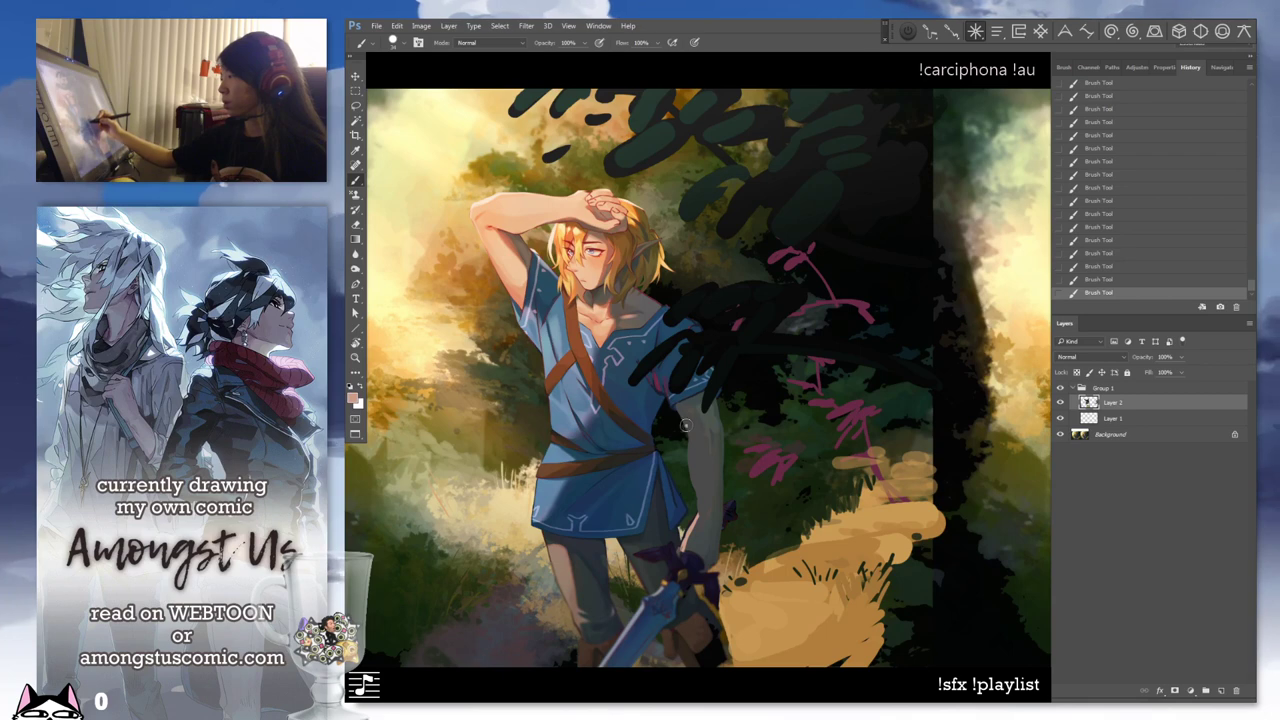
drag(686, 425, 701, 514)
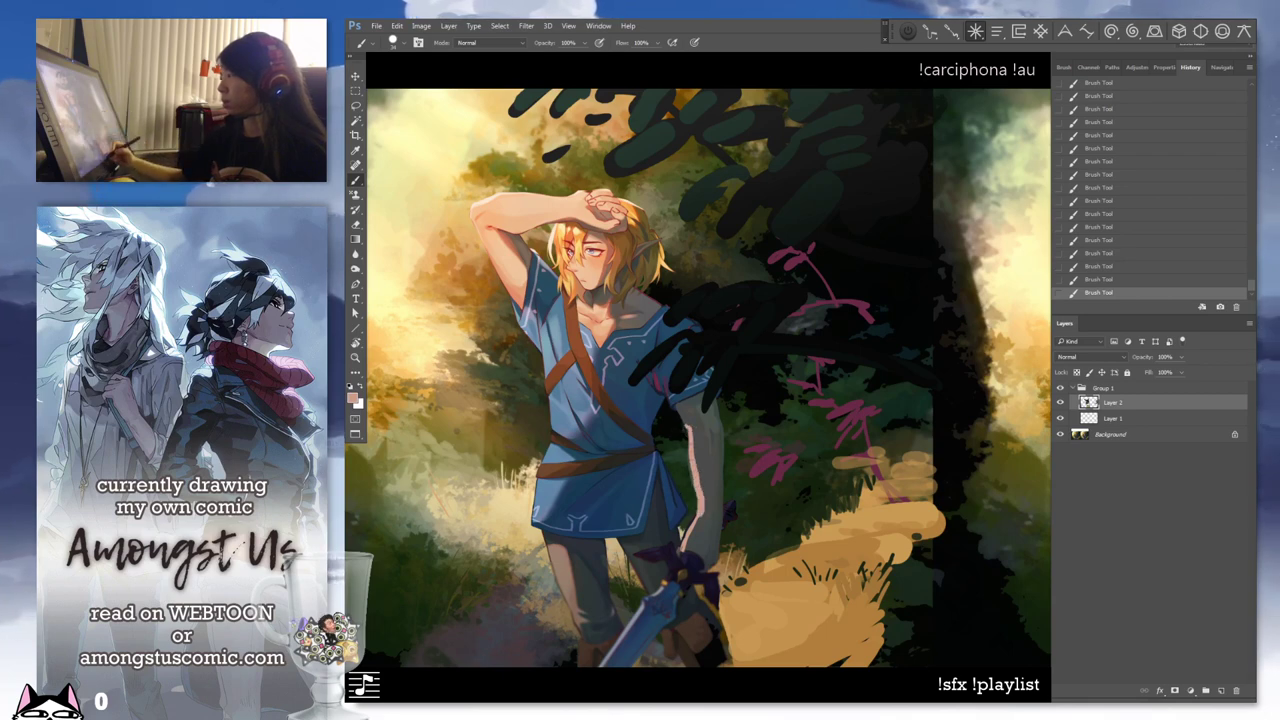
key(ctrl+z)
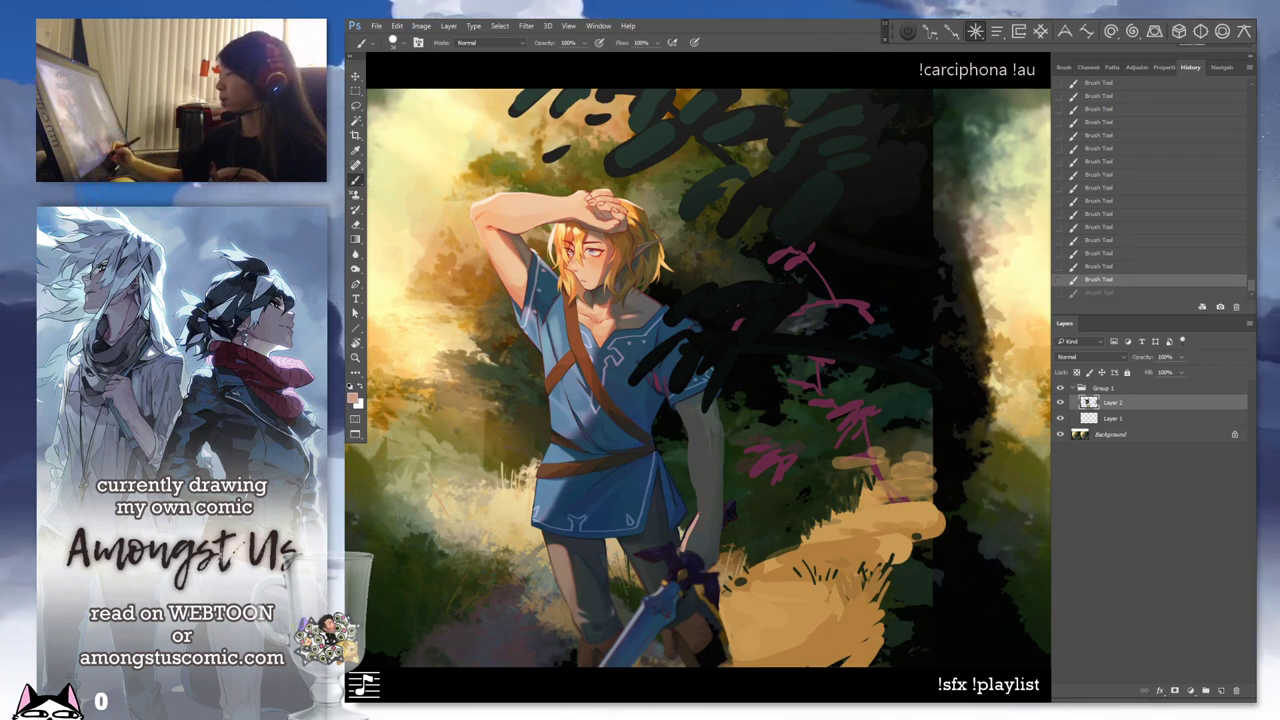
Paint a small pinkish light accent on the wrist above the sword hilt, toggling the last stroke for comparison
drag(688, 534, 680, 558)
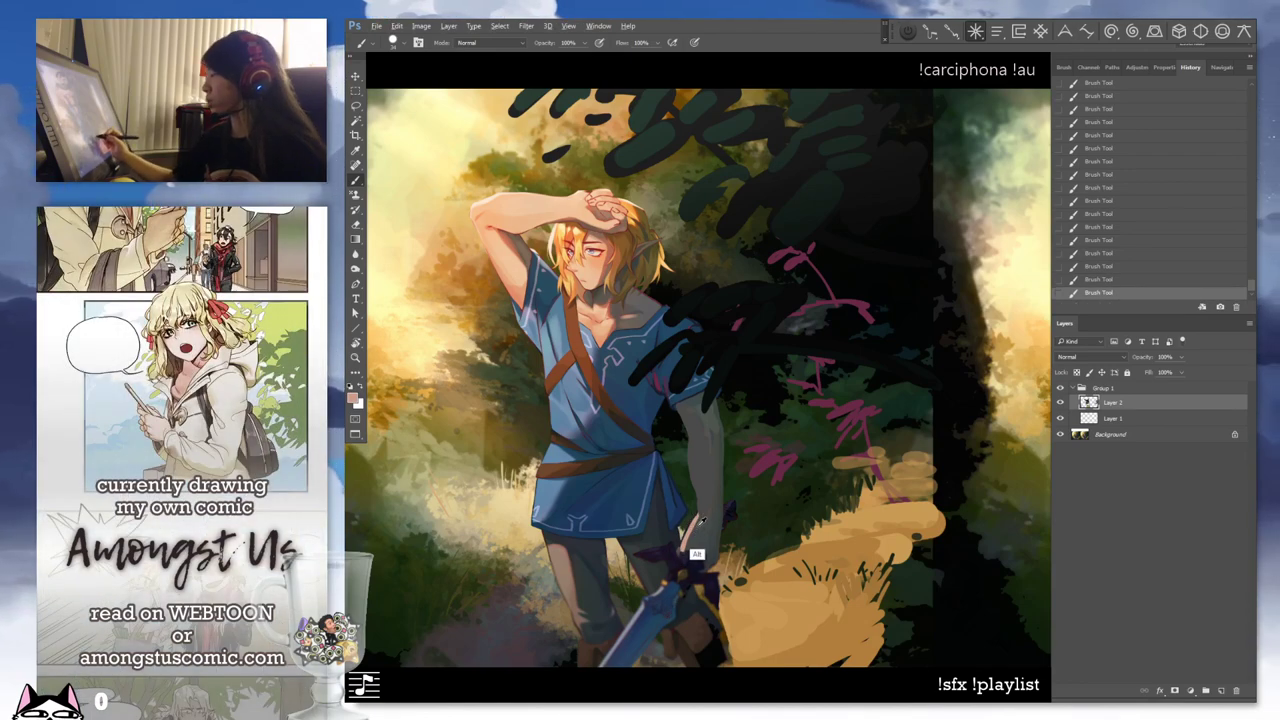
alt+click(691, 559)
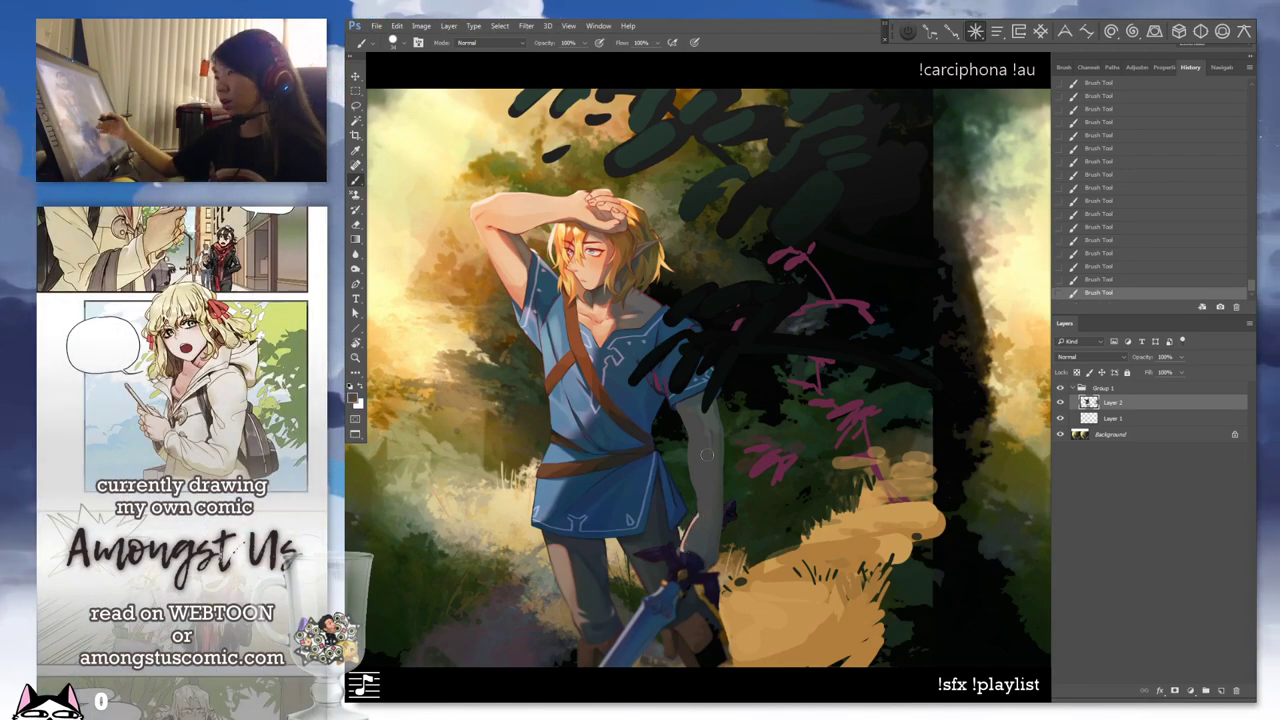
key(ctrl+z)
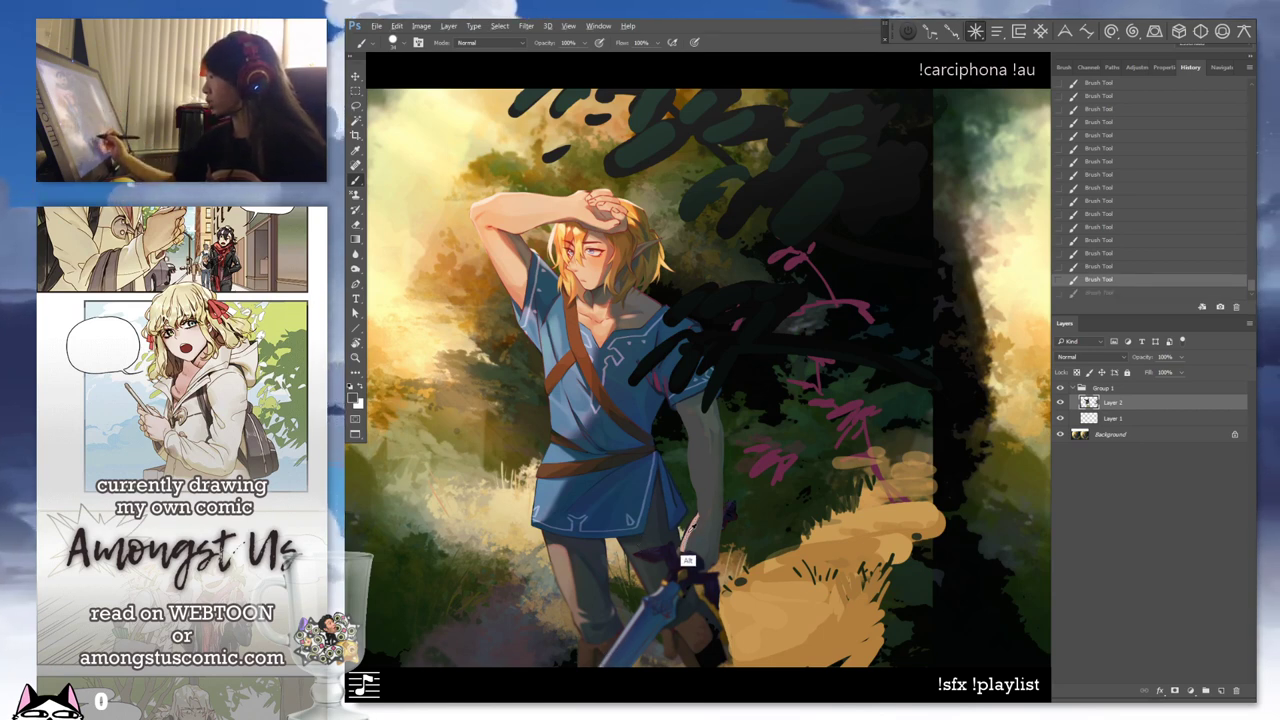
key(ctrl+z)
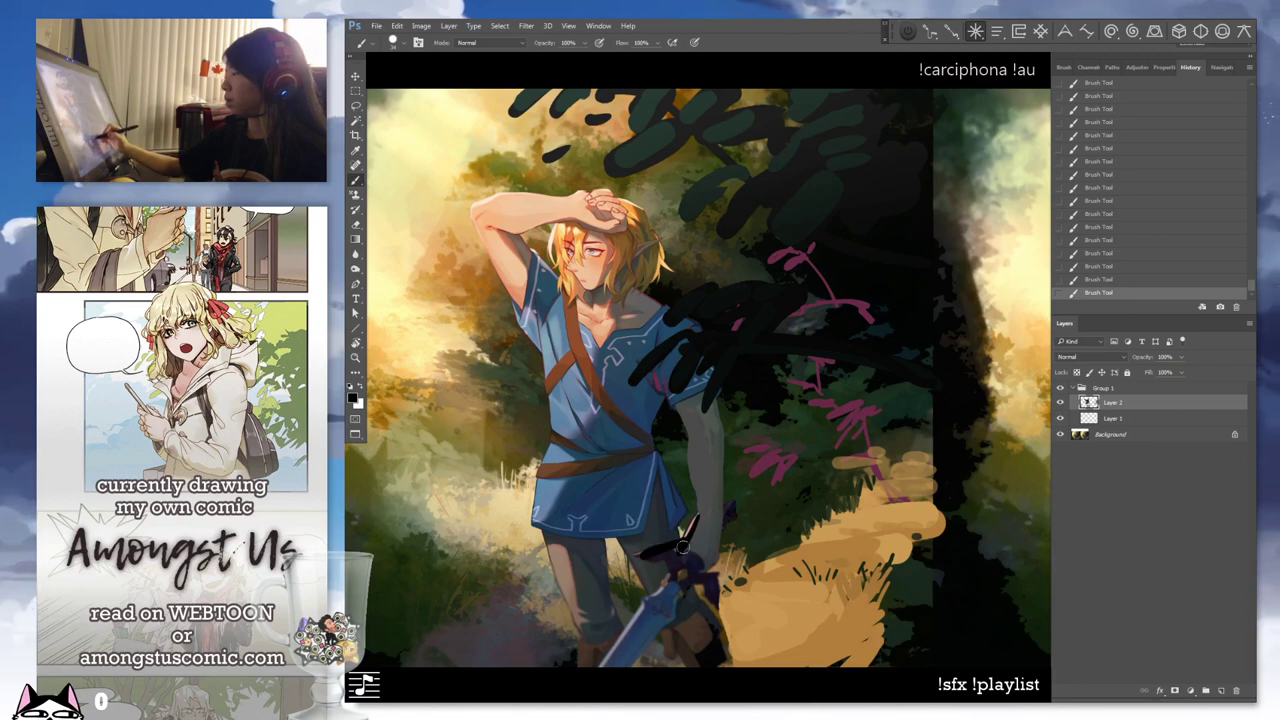
Try contrasting black and white marks along the hand, sword edge and inner forearm, undoing each one
key(ctrl+z)
mouse_move(668, 543)
mouse_down()
mouse_move(661, 585)
mouse_move(600, 664)
mouse_up()
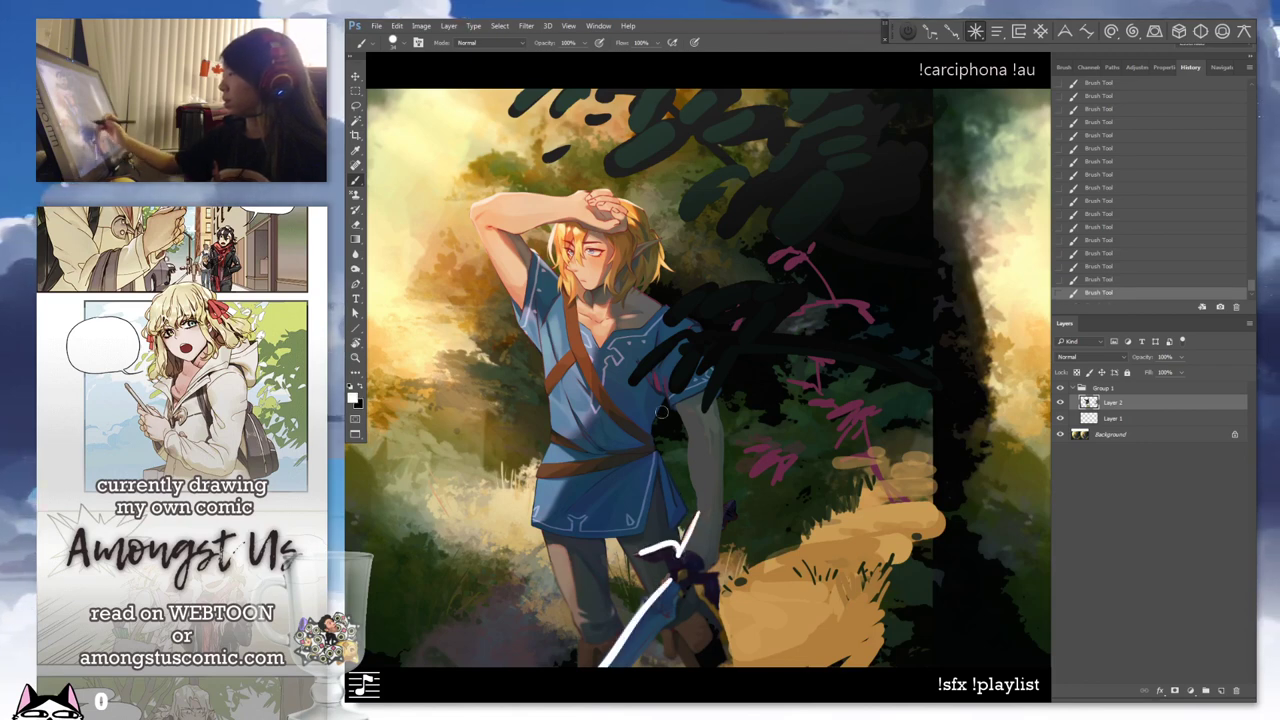
key(ctrl+z)
key(ctrl+z)
drag(670, 580, 600, 664)
drag(688, 406, 699, 514)
key(ctrl+alt+z)
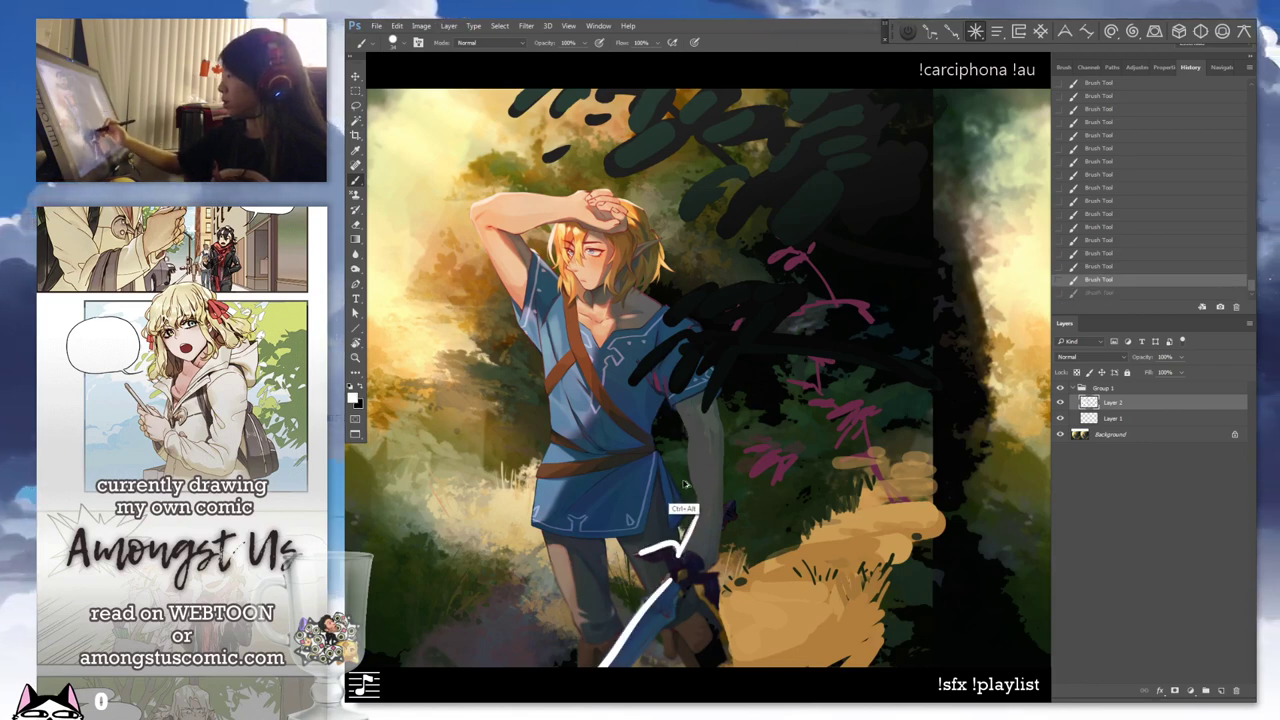
drag(688, 406, 699, 514)
key(ctrl+alt+z)
key(ctrl+alt+z)
key(ctrl+alt+z)
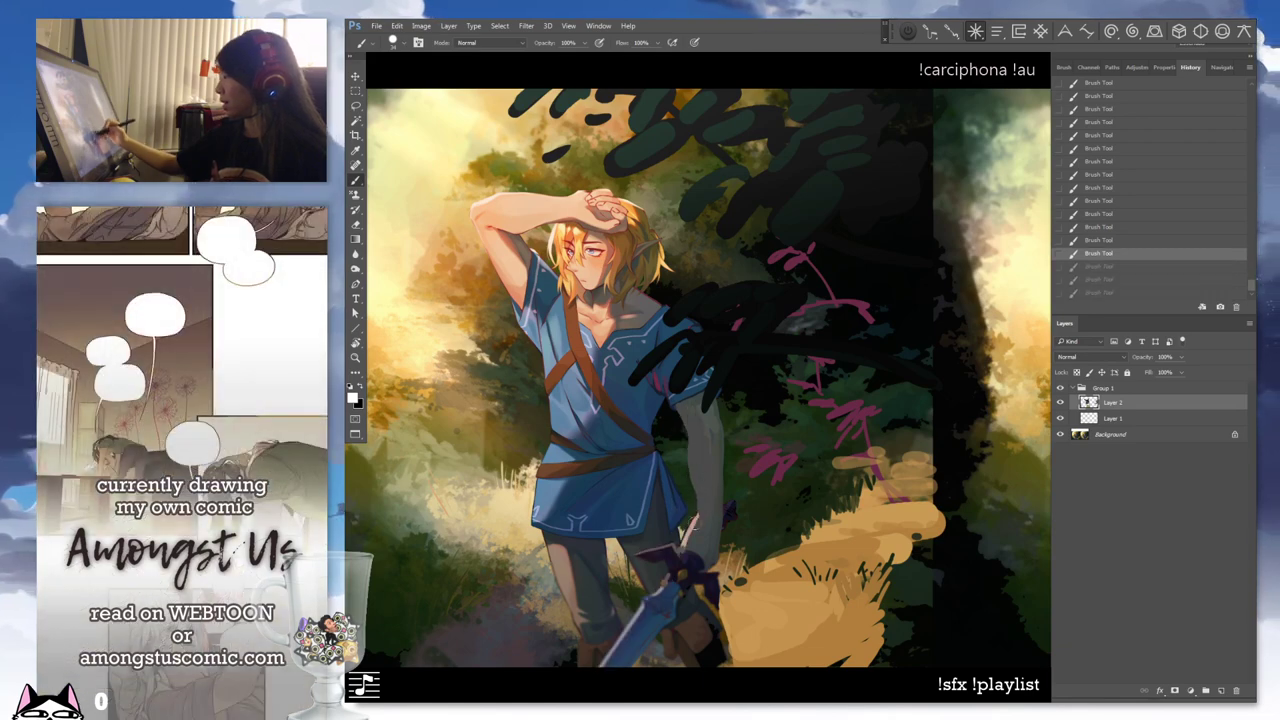
Try white marks on the sleeve cuff and across the tunic's collar, undoing each one
mouse_move(690, 414)
mouse_down()
mouse_move(645, 600)
mouse_move(700, 600)
mouse_move(712, 400)
mouse_up()
key(ctrl+alt+z)
mouse_move(612, 330)
mouse_down()
mouse_move(570, 490)
mouse_move(605, 655)
mouse_move(684, 405)
mouse_move(657, 311)
mouse_up()
key(ctrl+alt+z)
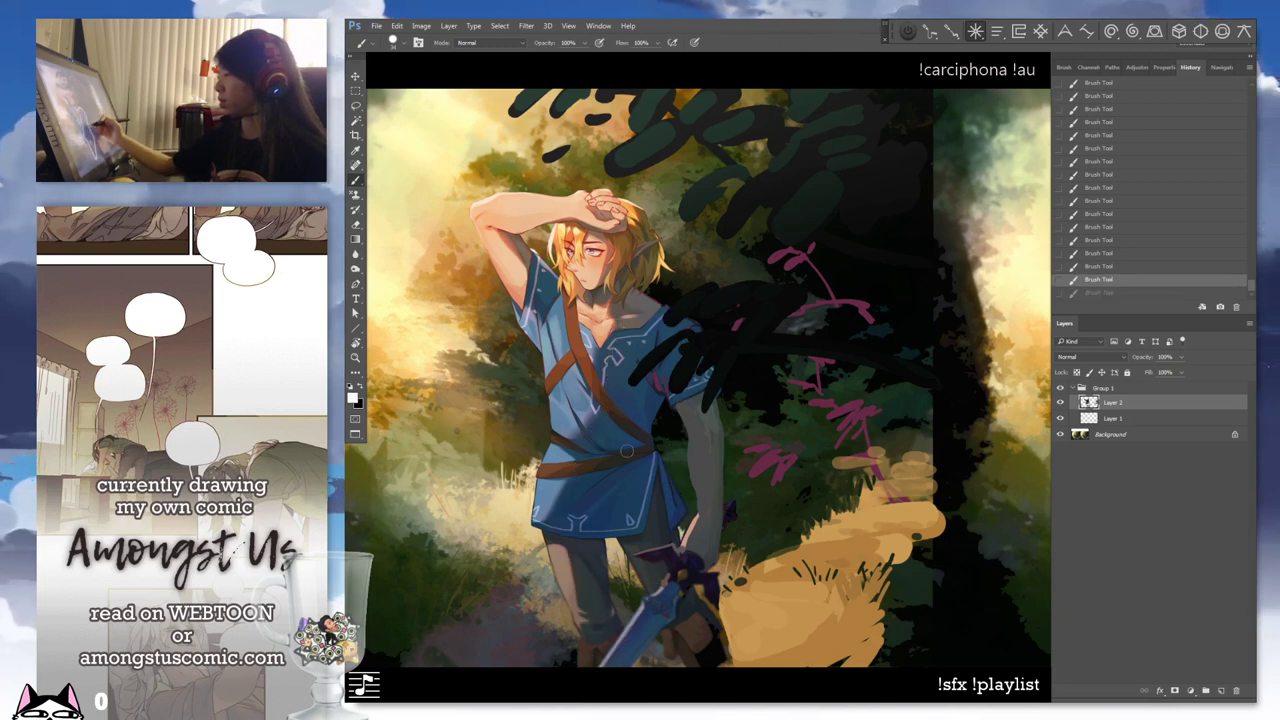
Simplify the trousers and the area behind the sword with flat, dark shadow strokes
drag(562, 533, 541, 448)
key(x)
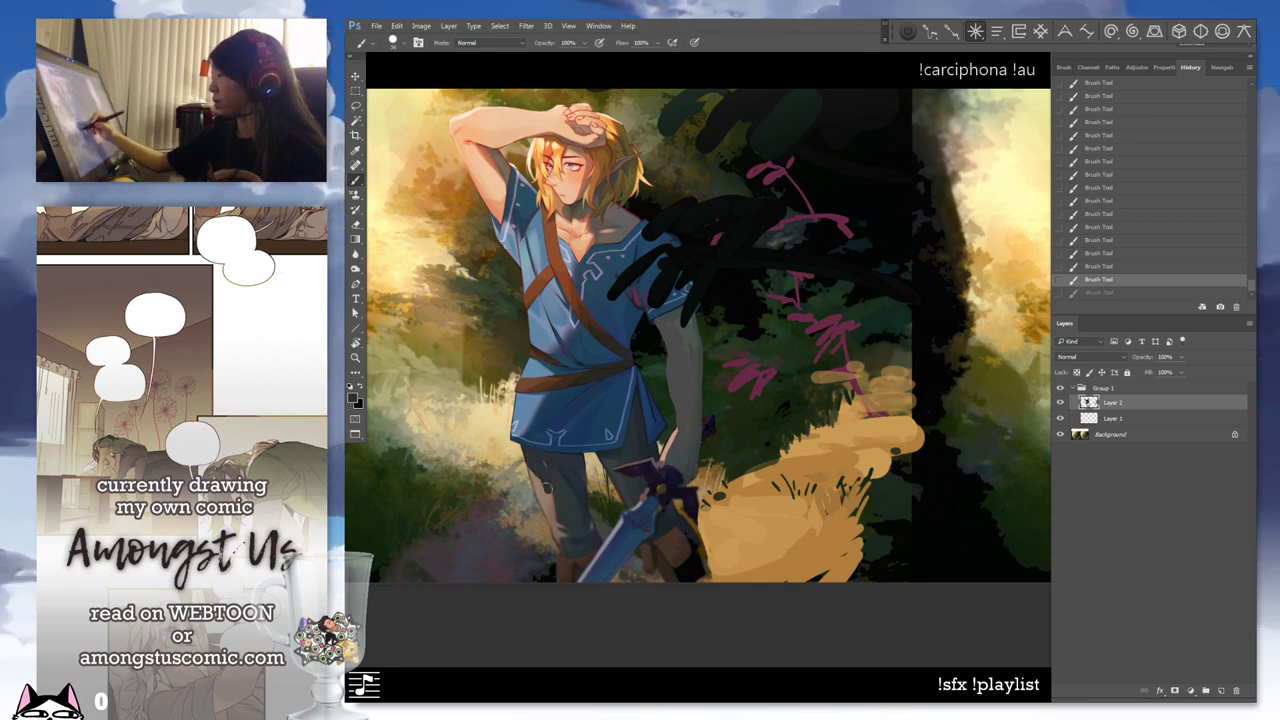
drag(553, 525, 570, 561)
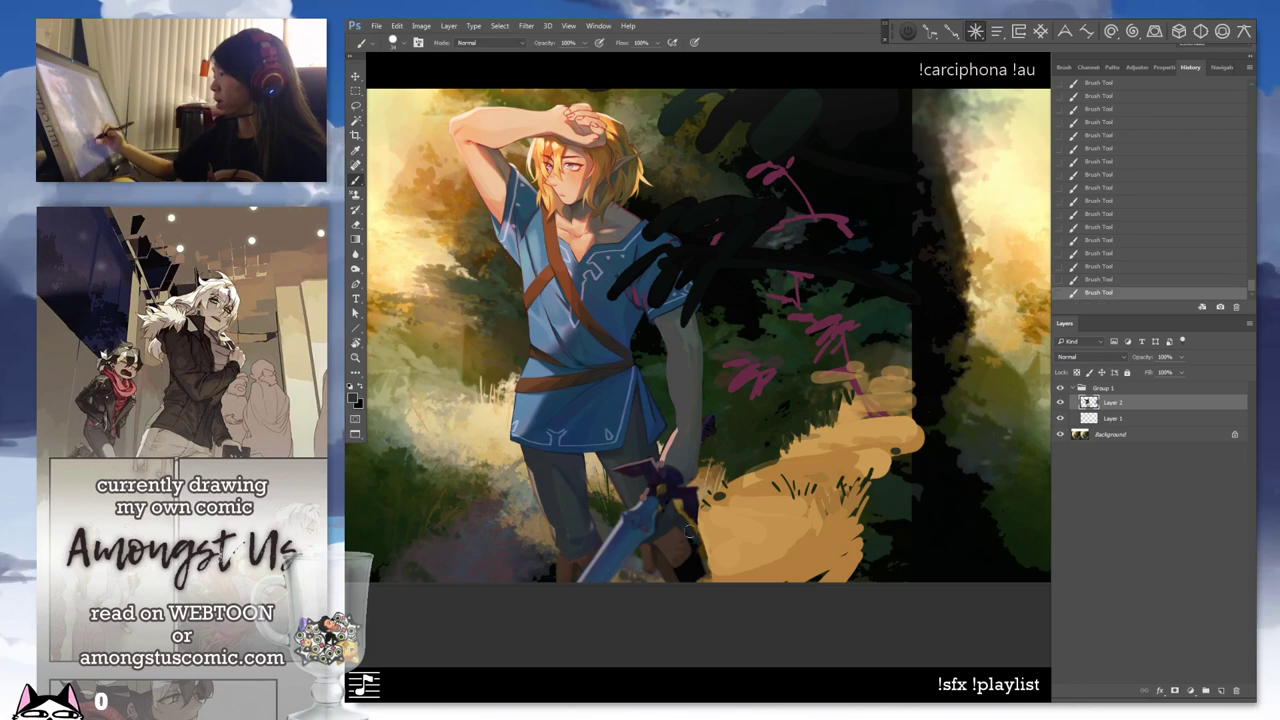
drag(654, 508, 683, 580)
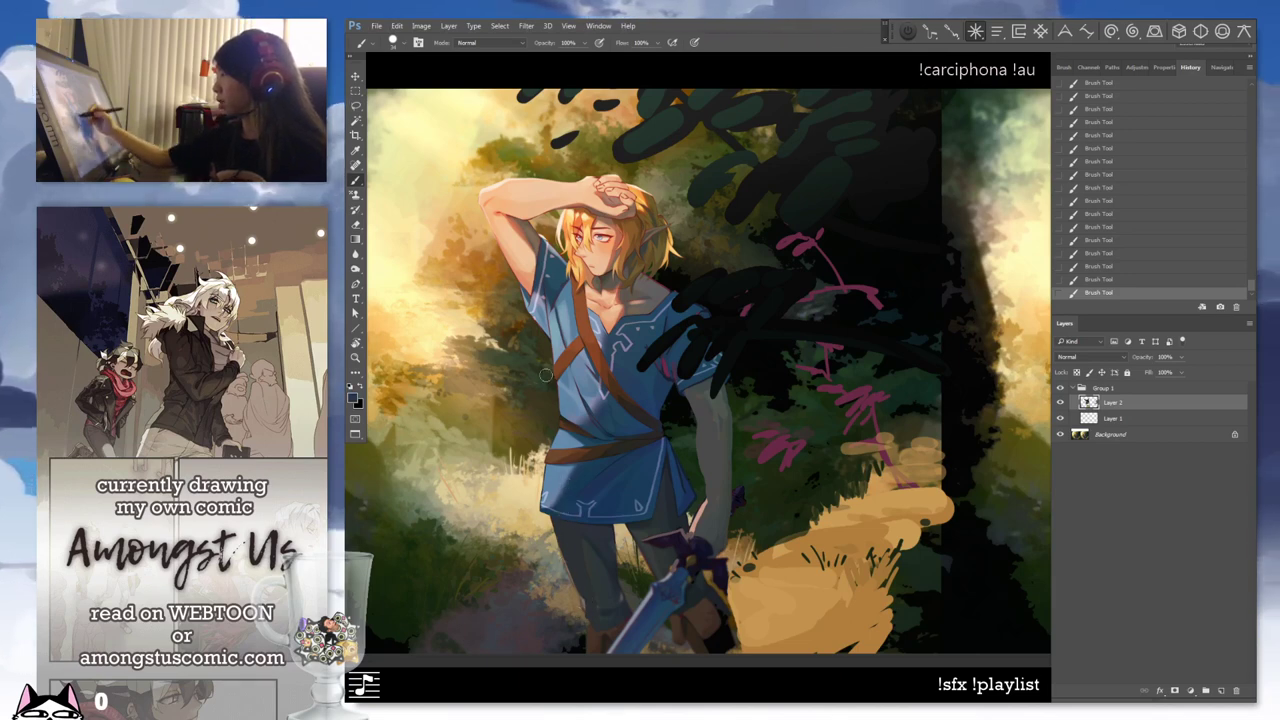
Try dark blue direction arrows from the bright background toward the character's waist, undoing each one
drag(546, 375, 638, 425)
mouse_move(401, 218)
mouse_down()
mouse_move(531, 387)
mouse_move(504, 415)
mouse_move(574, 382)
mouse_up()
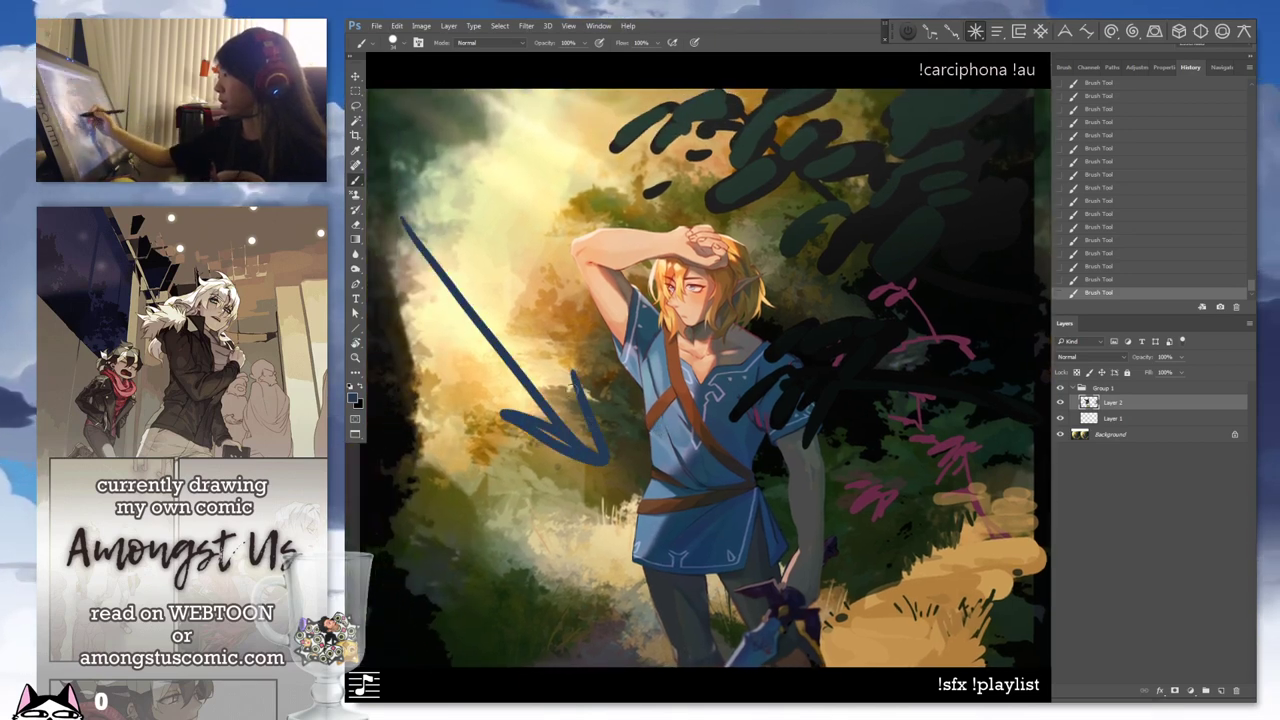
key(ctrl+z)
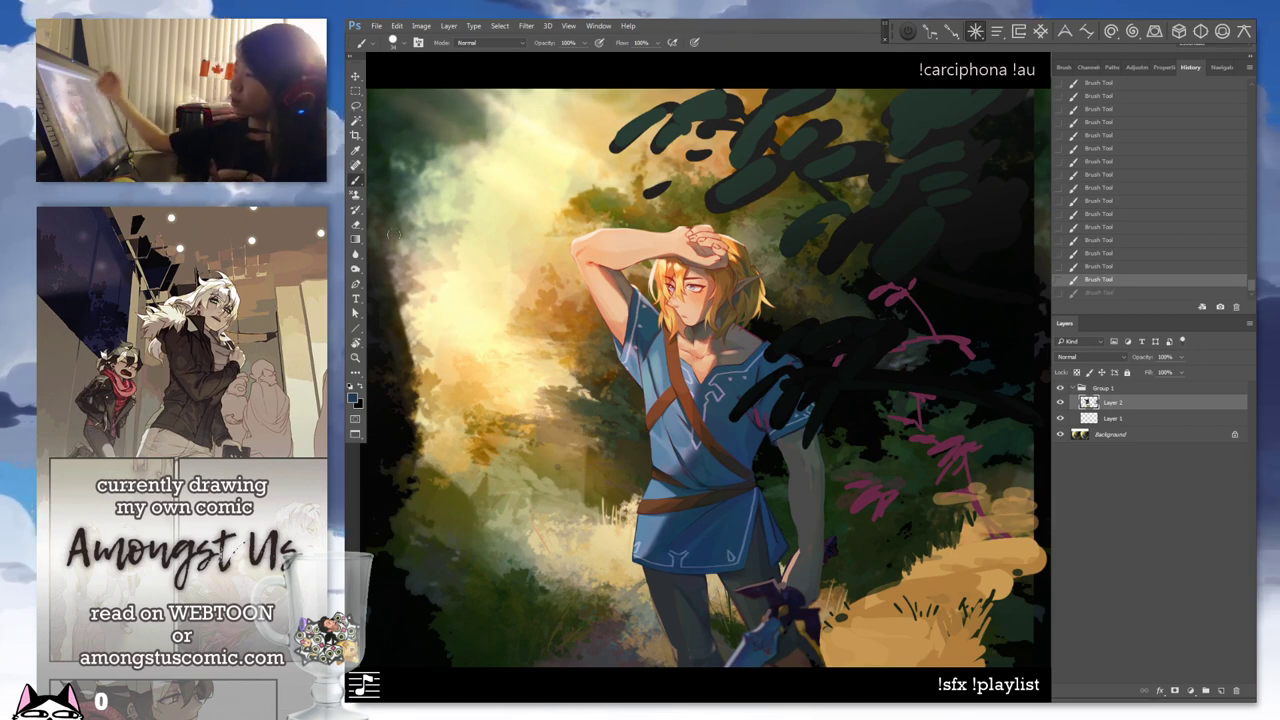
drag(390, 234, 598, 486)
mouse_move(535, 461)
mouse_down()
mouse_move(567, 475)
mouse_move(608, 490)
mouse_up()
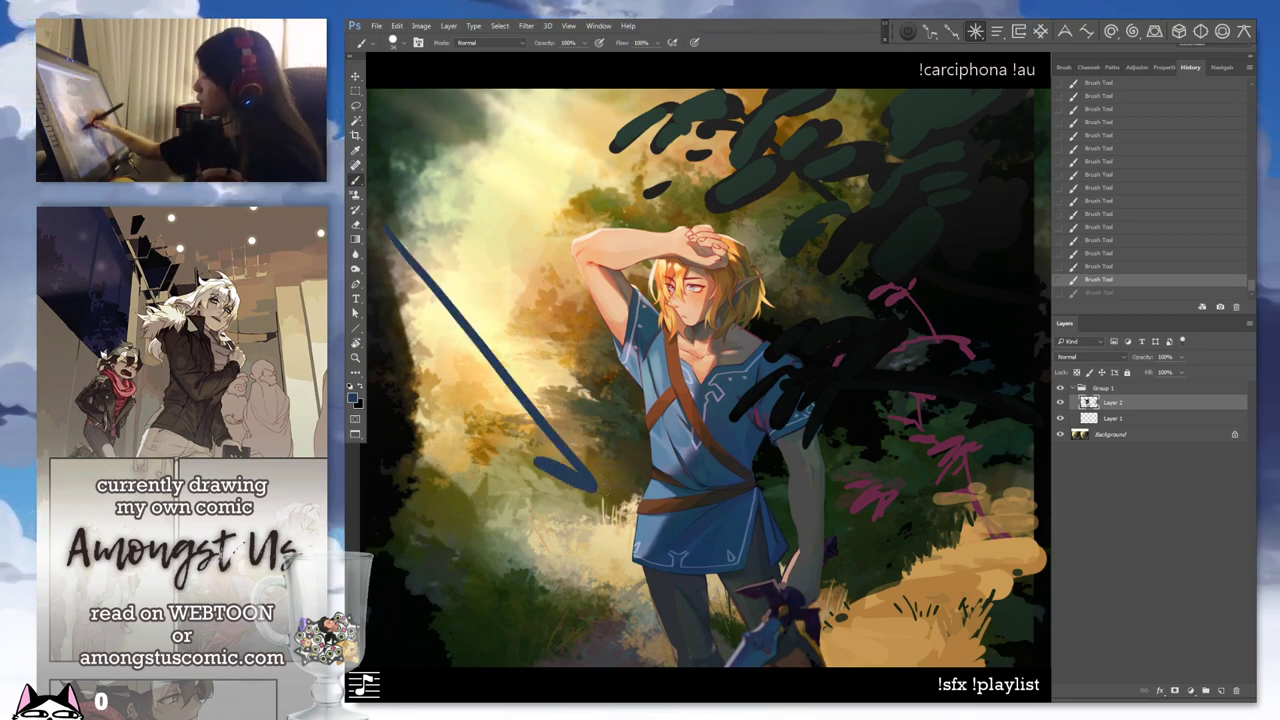
mouse_move(598, 405)
mouse_down()
mouse_move(612, 490)
mouse_move(605, 355)
mouse_move(590, 435)
mouse_move(596, 405)
mouse_up()
key(ctrl+z)
Flatten the raised upper arm with a uniform brownish shadow, using skin tones sampled from the painting
drag(773, 403, 692, 468)
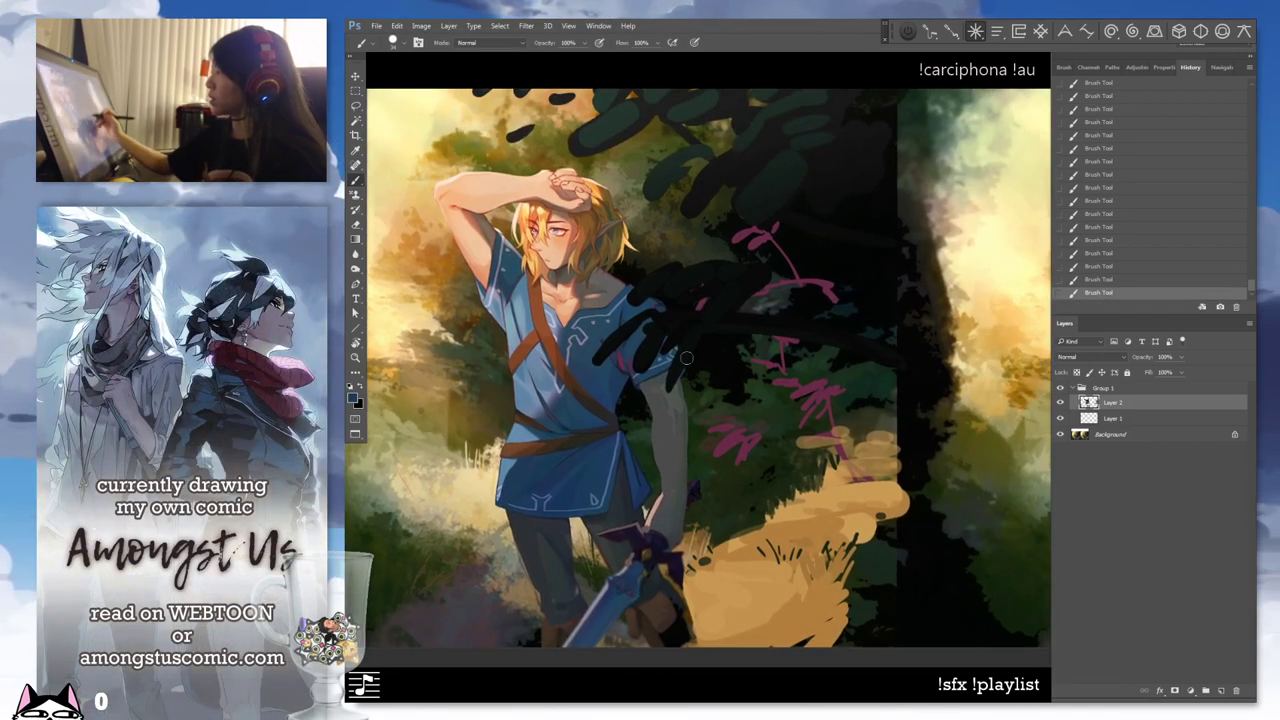
drag(687, 357, 692, 412)
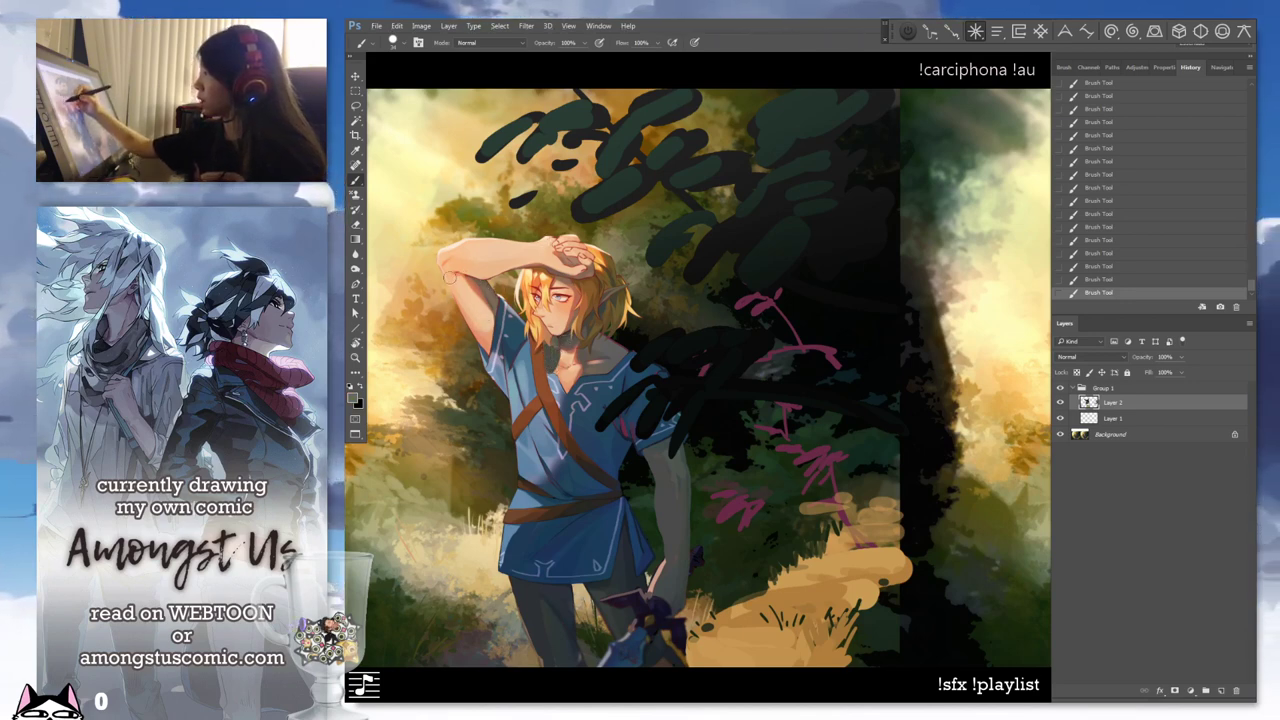
mouse_move(449, 277)
mouse_down()
mouse_move(472, 325)
mouse_move(490, 320)
mouse_move(487, 350)
mouse_up()
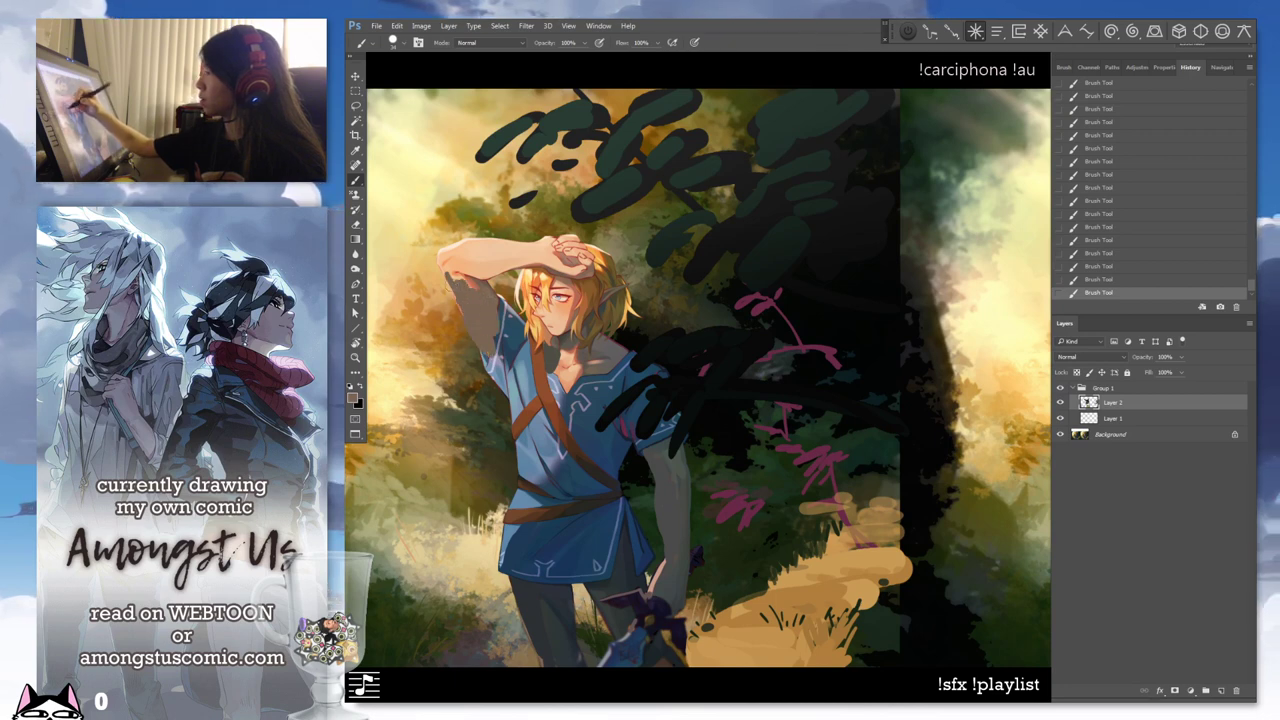
alt+click(462, 268)
drag(450, 272, 464, 300)
alt+click(471, 326)
alt+click(474, 299)
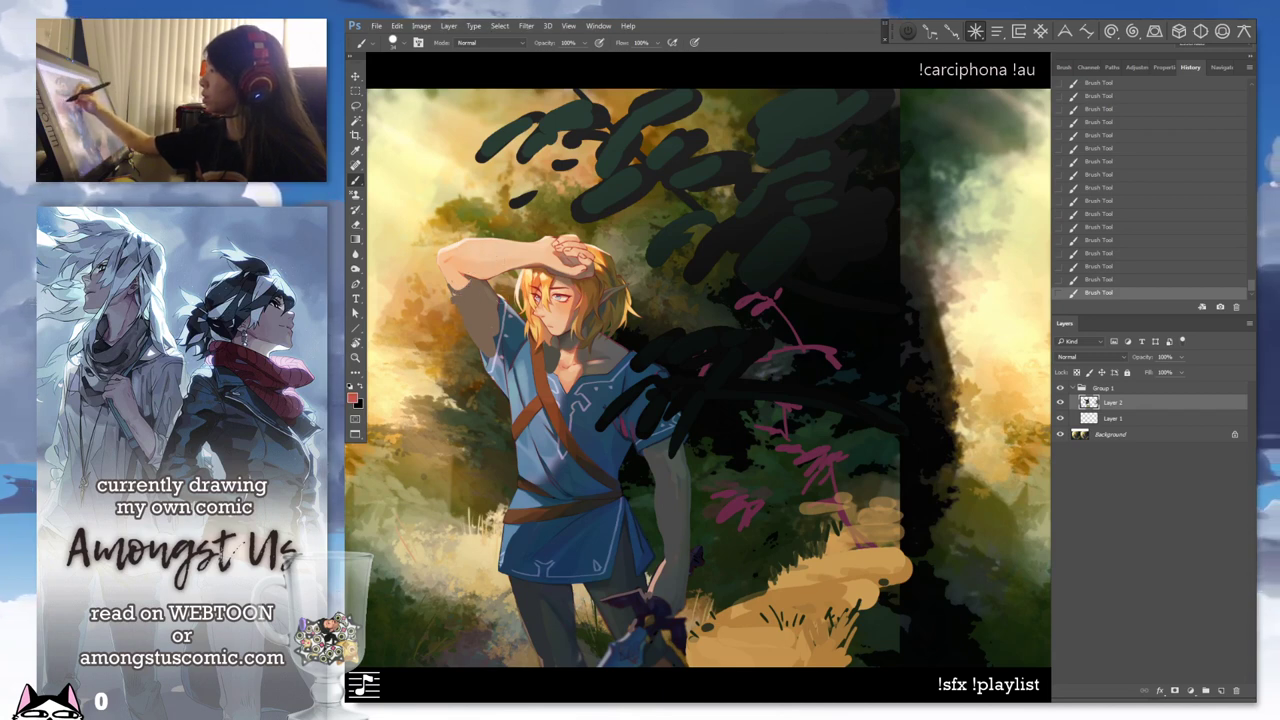
Test reddish and brown accent strokes on the shadowed raised upper arm, toggling them for comparison
key(ctrl+z)
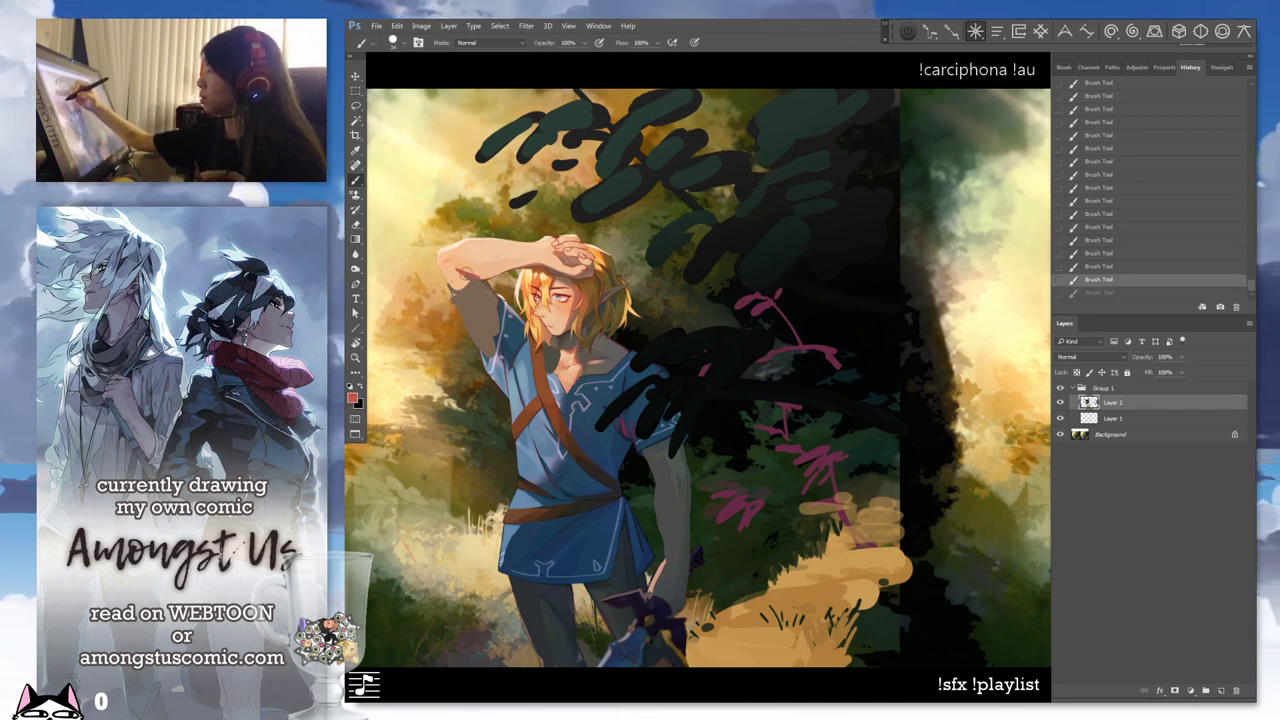
key(ctrl+z)
key(ctrl+z)
key(ctrl+z)
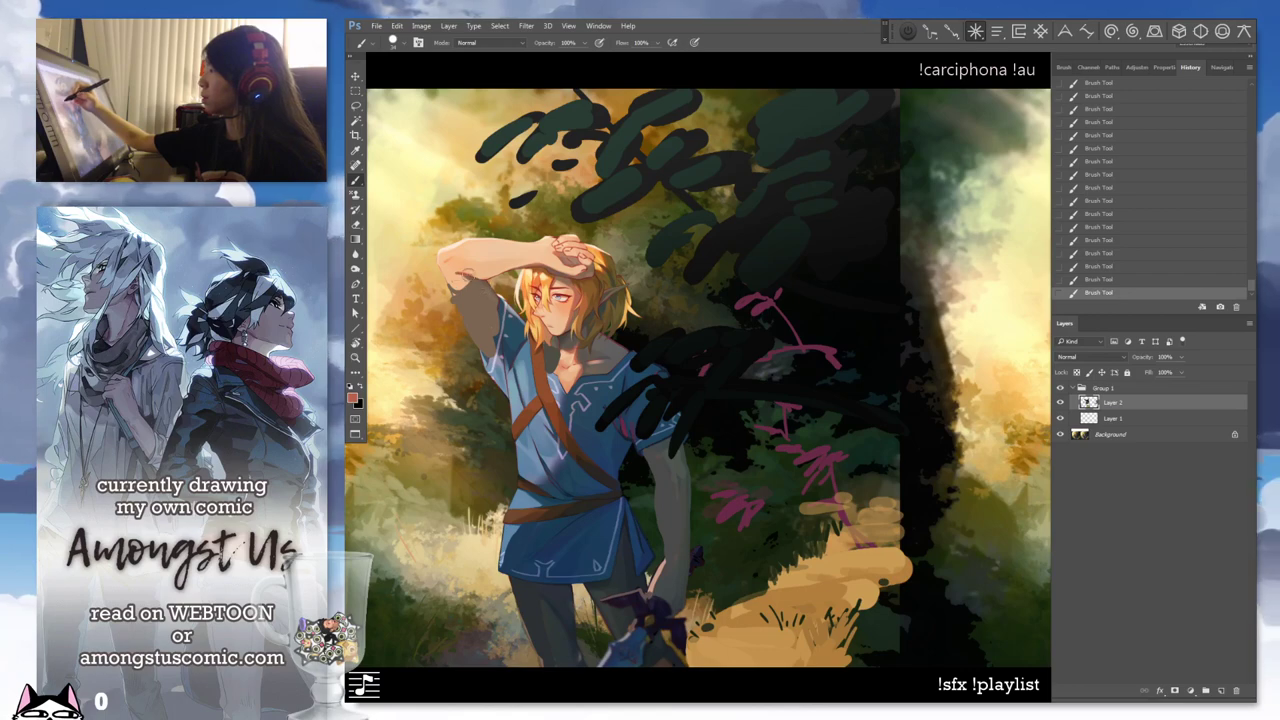
key(ctrl+z)
key(ctrl+z)
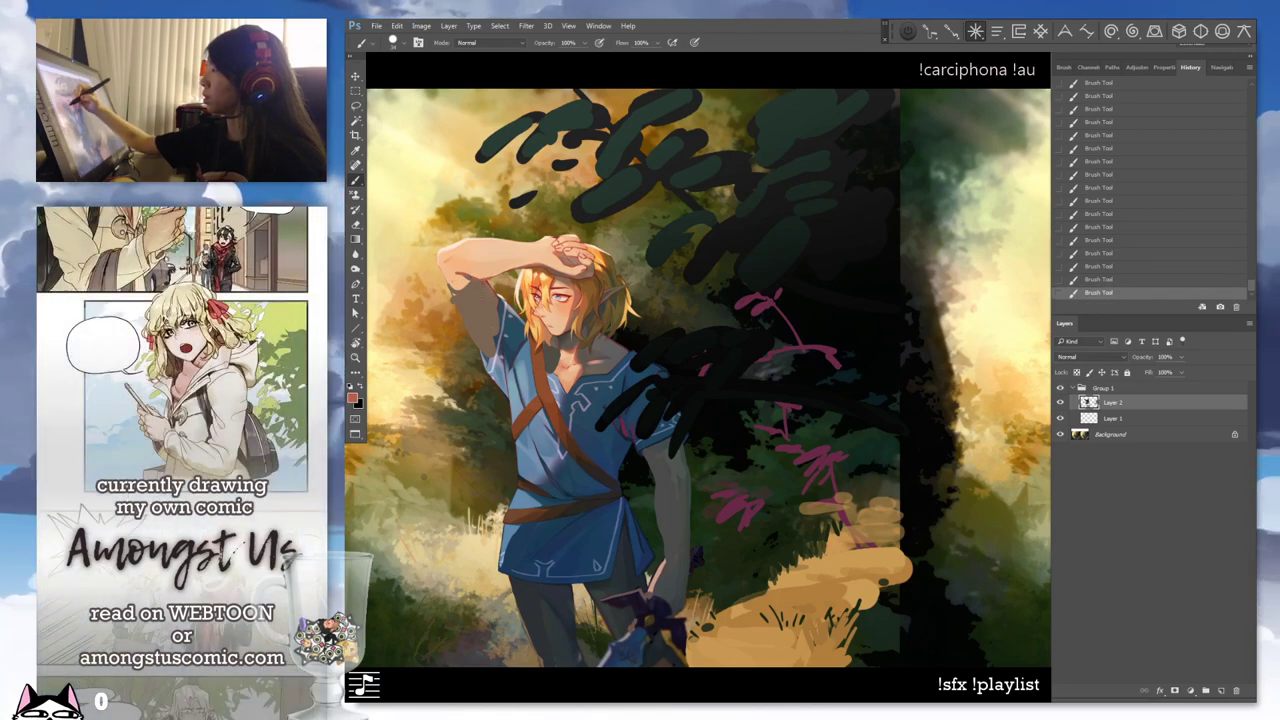
key(ctrl+z)
key(ctrl+z)
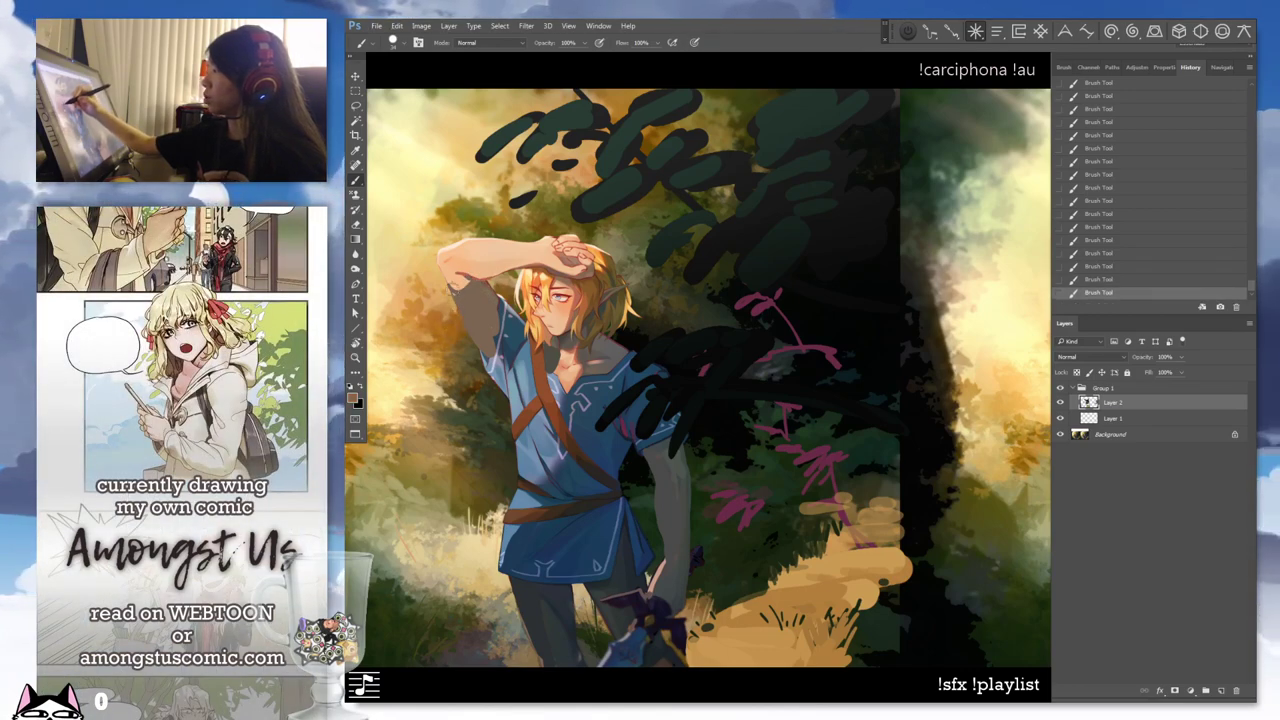
key(ctrl+z)
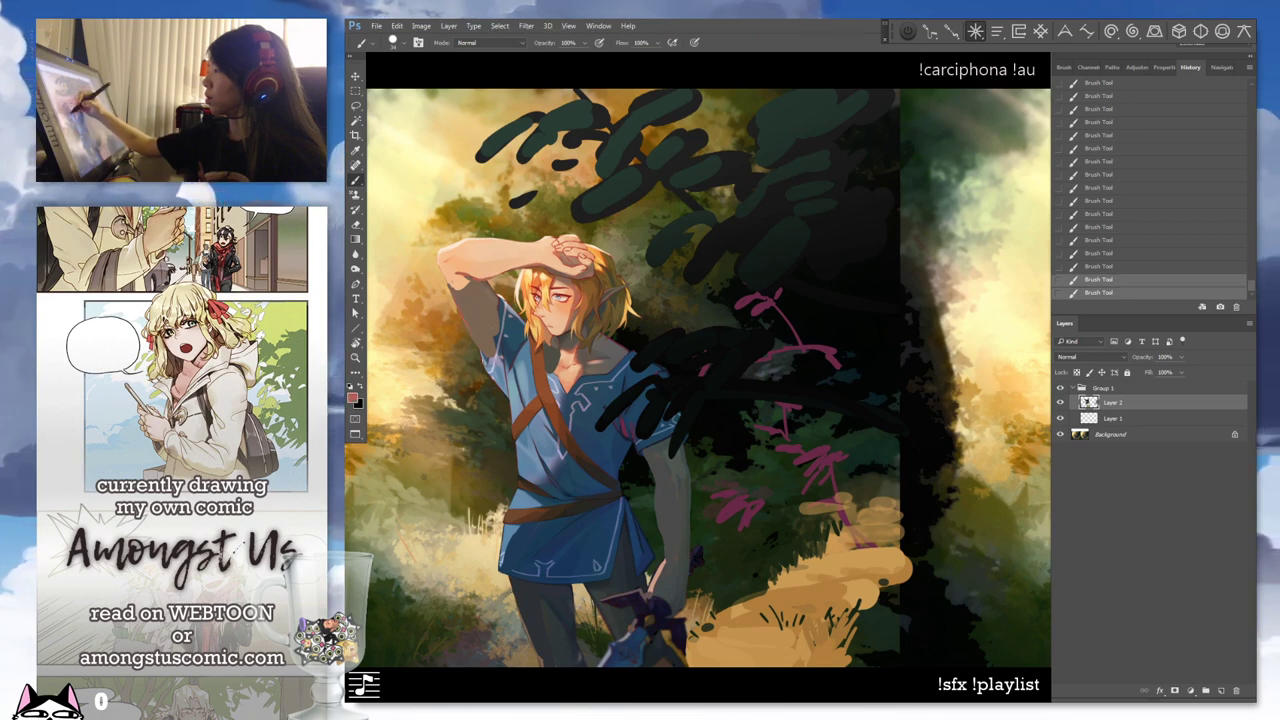
Darken the raised arm's sleeve with flat blue-teal shadow strokes, simplifying its trim
key(ctrl+z)
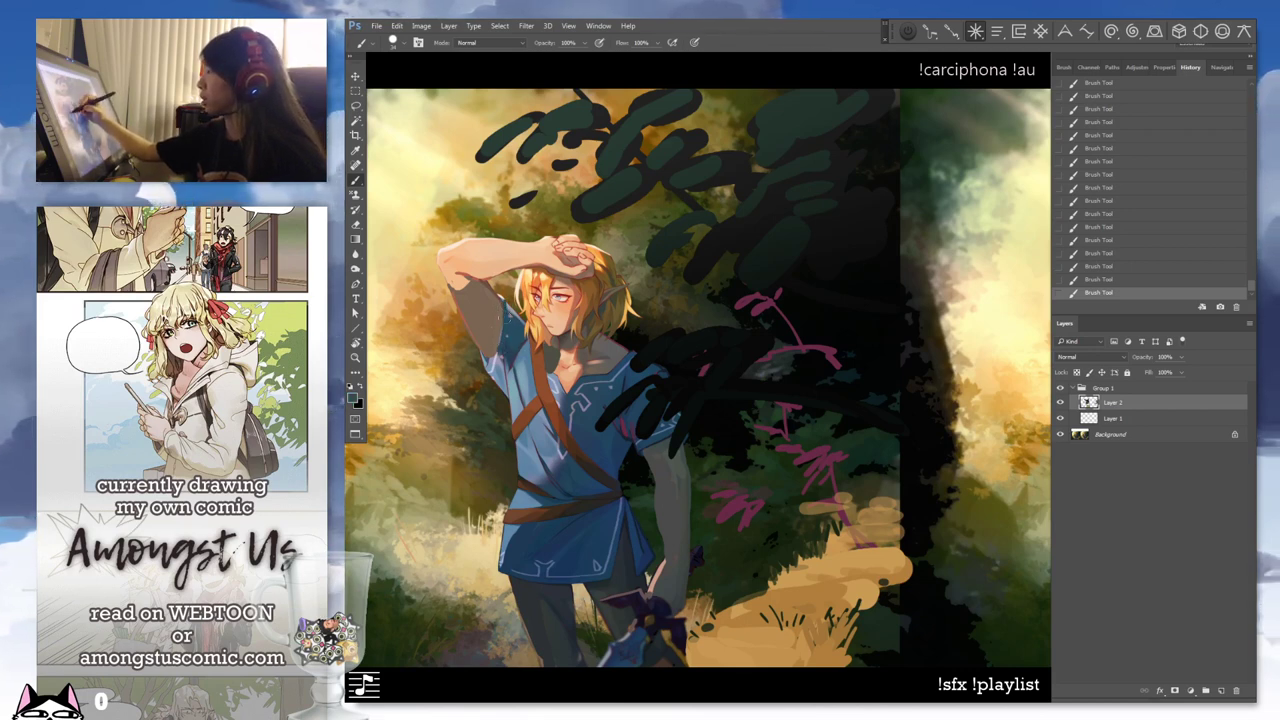
key(ctrl+z)
key(ctrl+z)
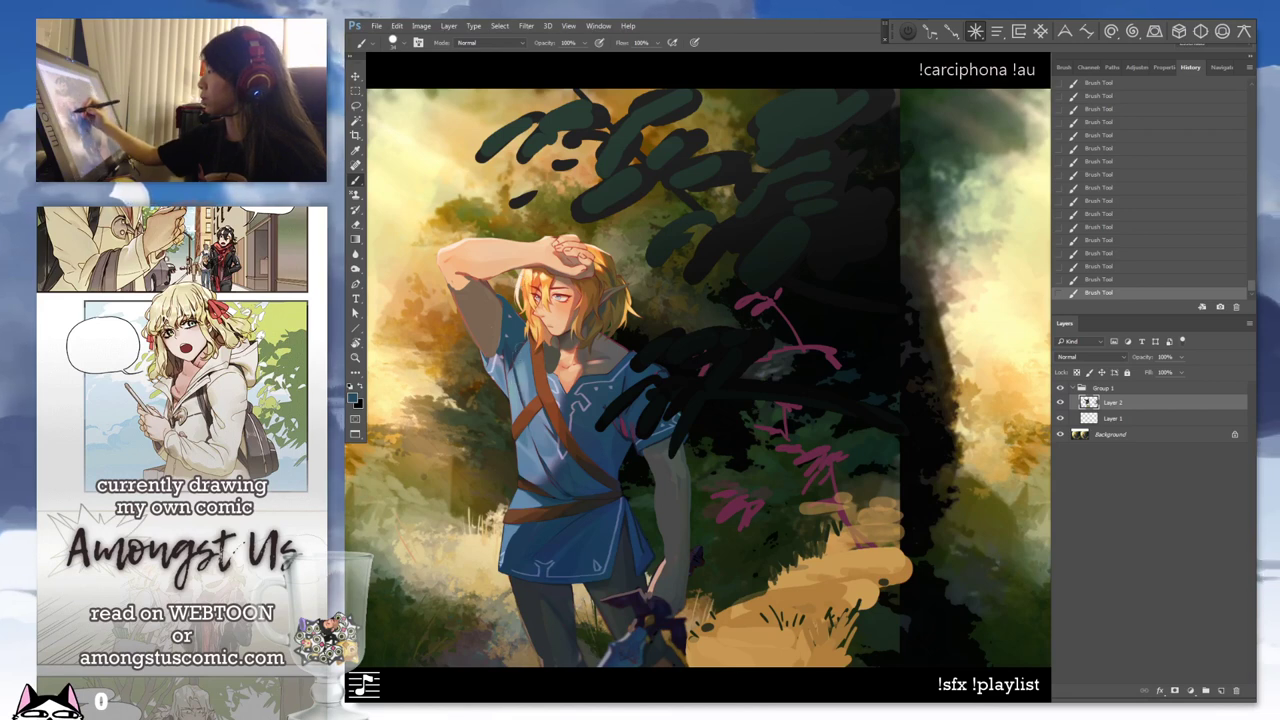
click(527, 354)
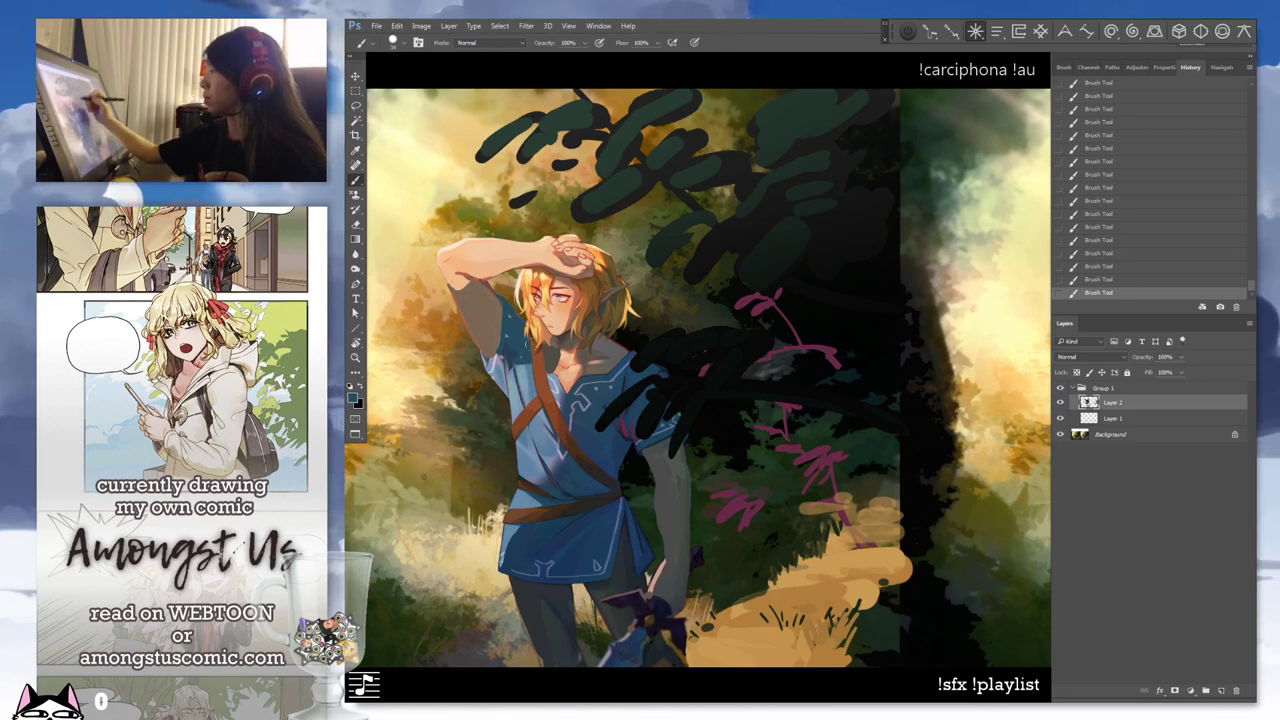
Try sampled brown and warm accents along the raised upper arm beside the sleeve, undoing strokes to compare
alt+click(450, 313)
key(ctrl+z)
key(ctrl+z)
key(ctrl+z)
key(ctrl+z)
key(ctrl+z)
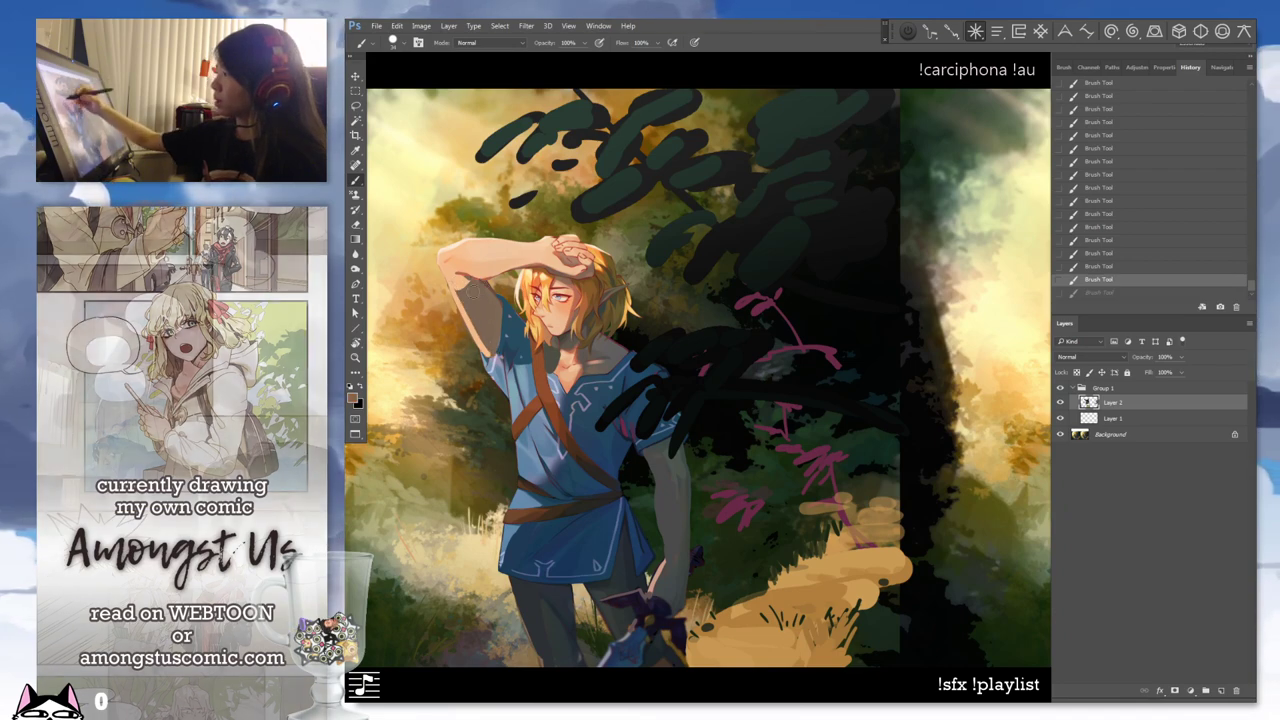
alt+click(469, 330)
mouse_move(457, 285)
mouse_down()
mouse_move(500, 375)
mouse_move(512, 315)
mouse_up()
key(ctrl+z)
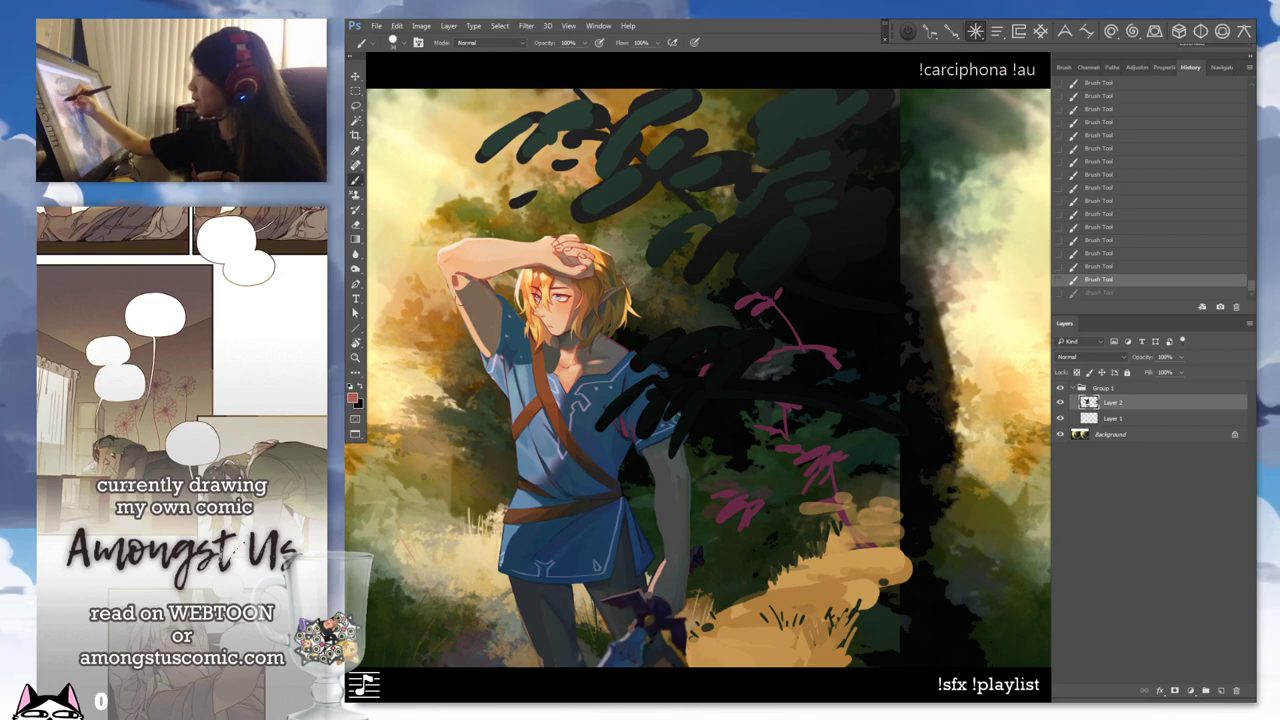
Rework the raised upper arm's shadow with brown tones sampled near the elbow
alt+click(452, 268)
alt+click(452, 268)
mouse_move(466, 292)
mouse_down()
mouse_move(482, 340)
mouse_move(484, 316)
mouse_up()
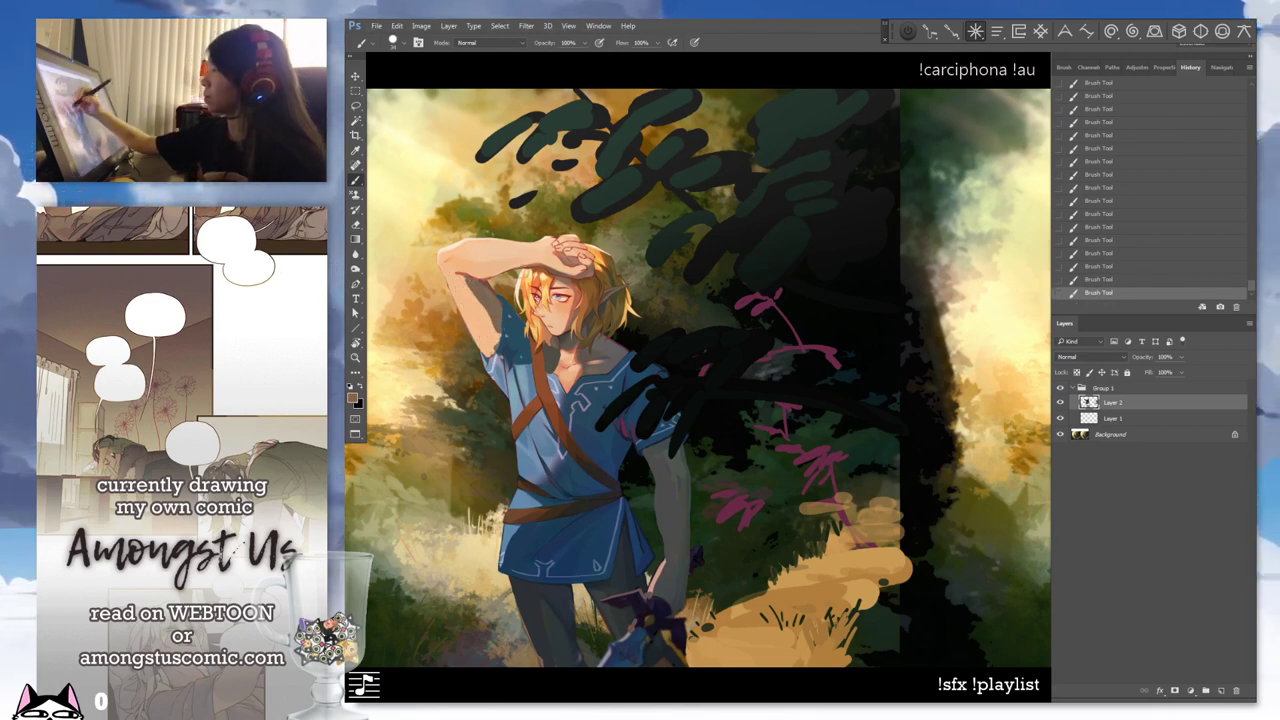
Flatten the neck and the skin above the collar with dark brownish shadow strokes
alt+click(503, 352)
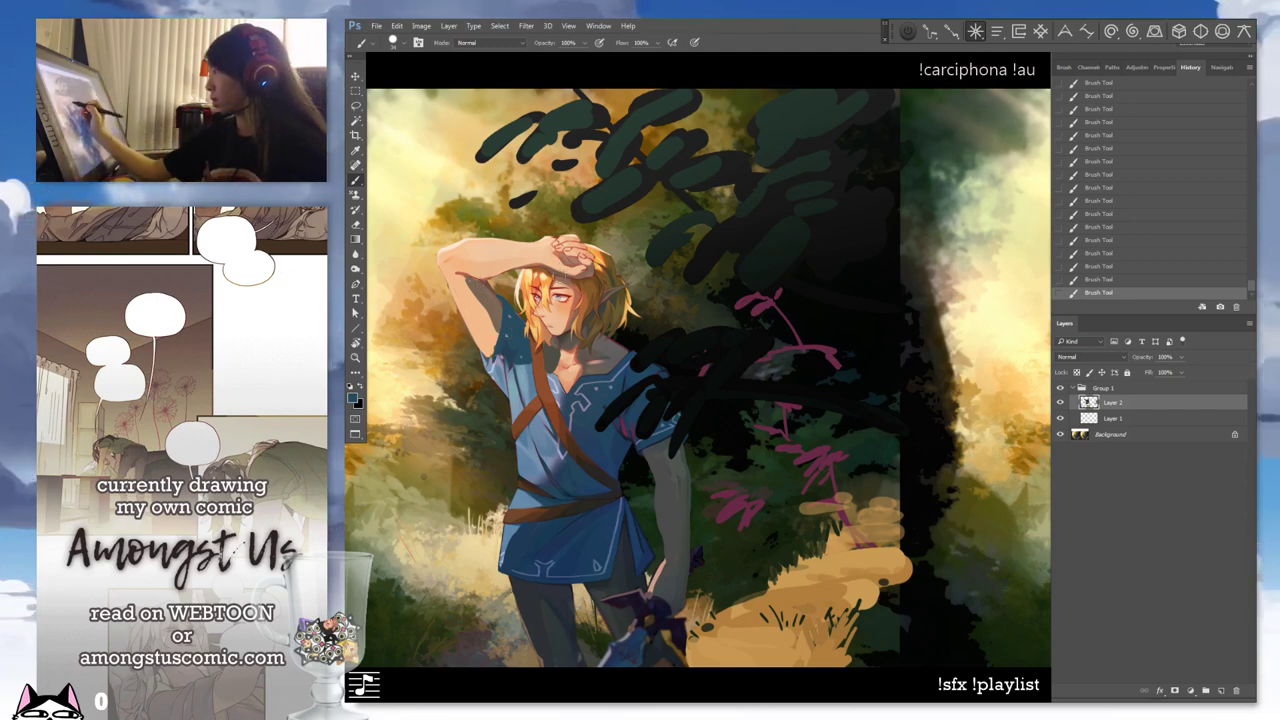
alt+click(563, 309)
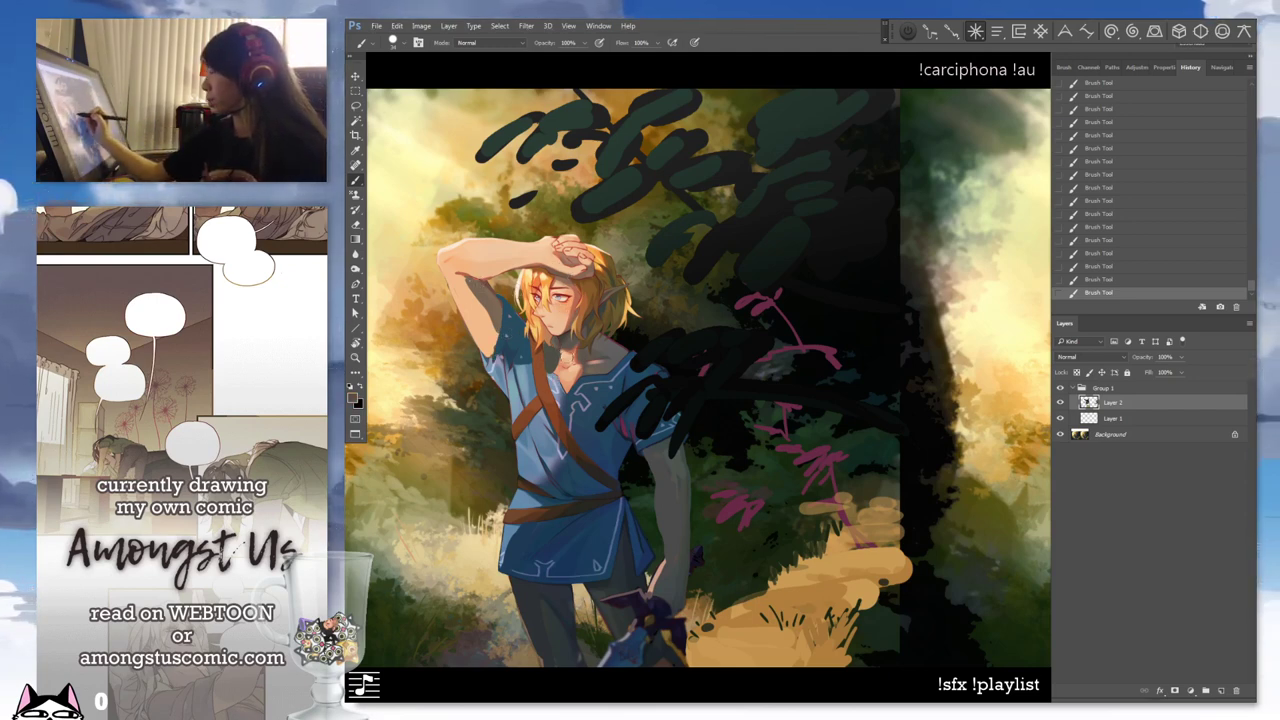
drag(566, 356, 556, 371)
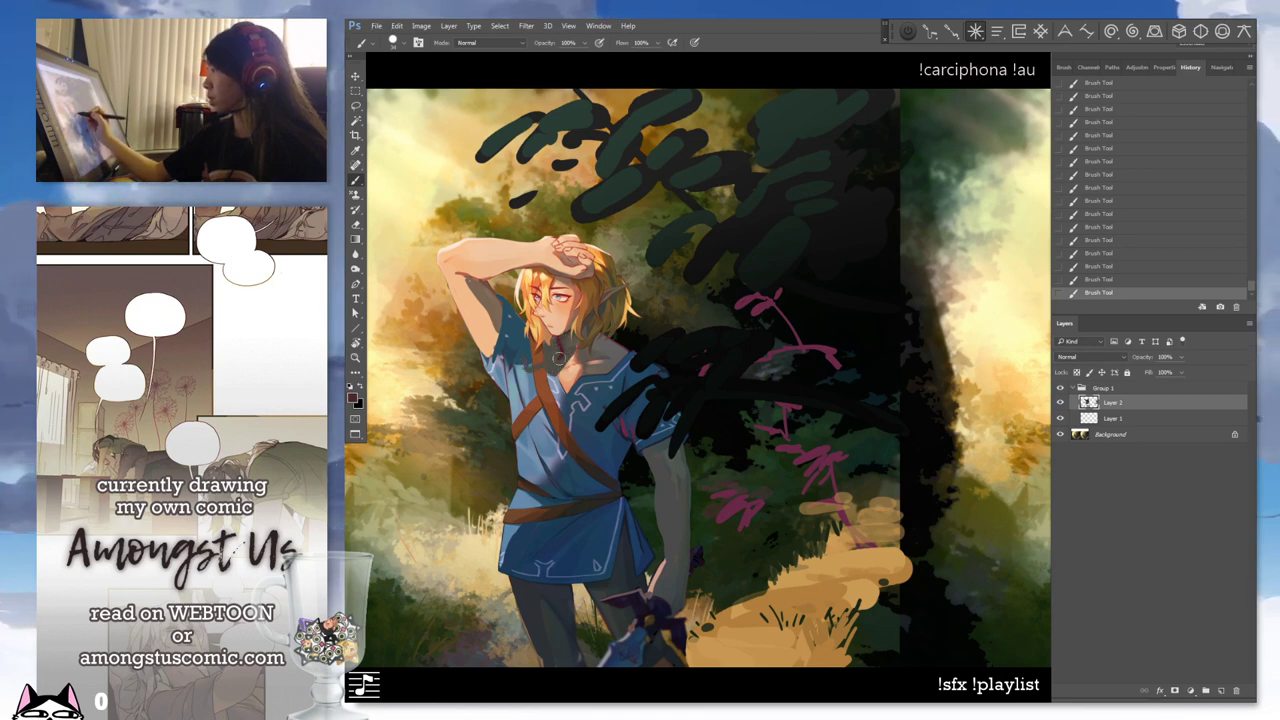
drag(577, 347, 587, 342)
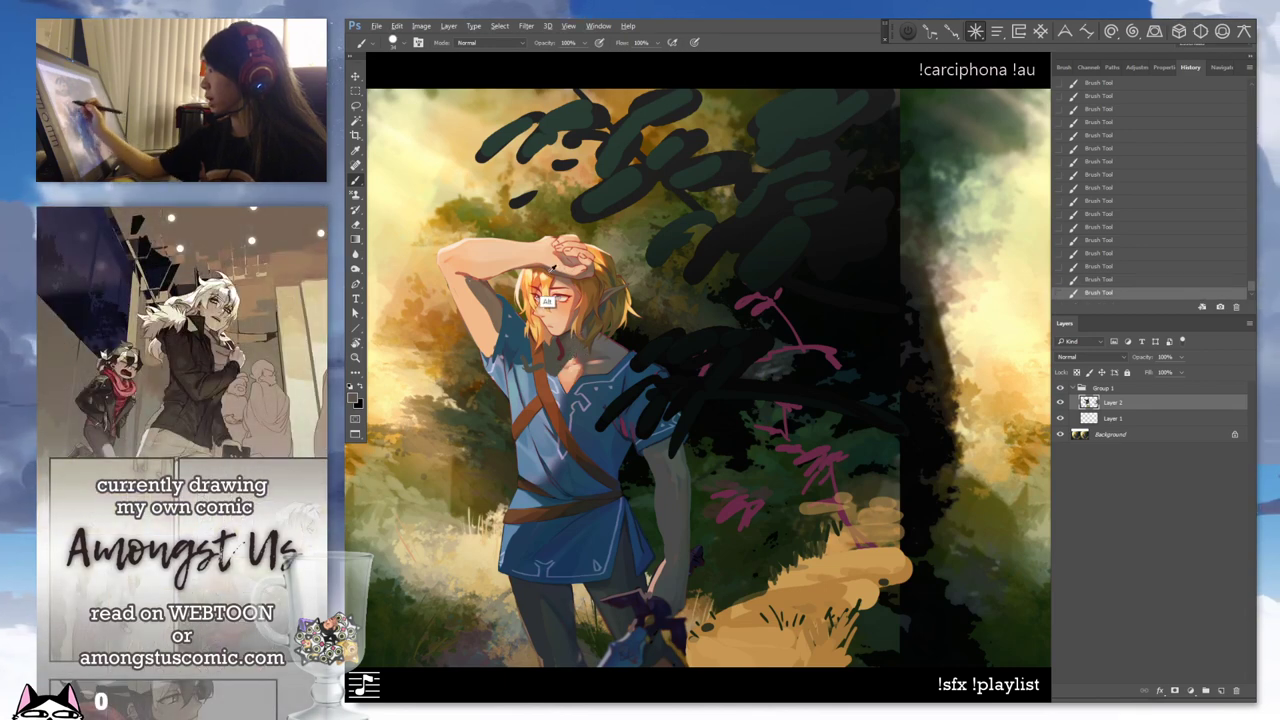
Simplify the hair shadow beneath the raised hand with a brown-orange tone sampled from the hair
alt+click(540, 301)
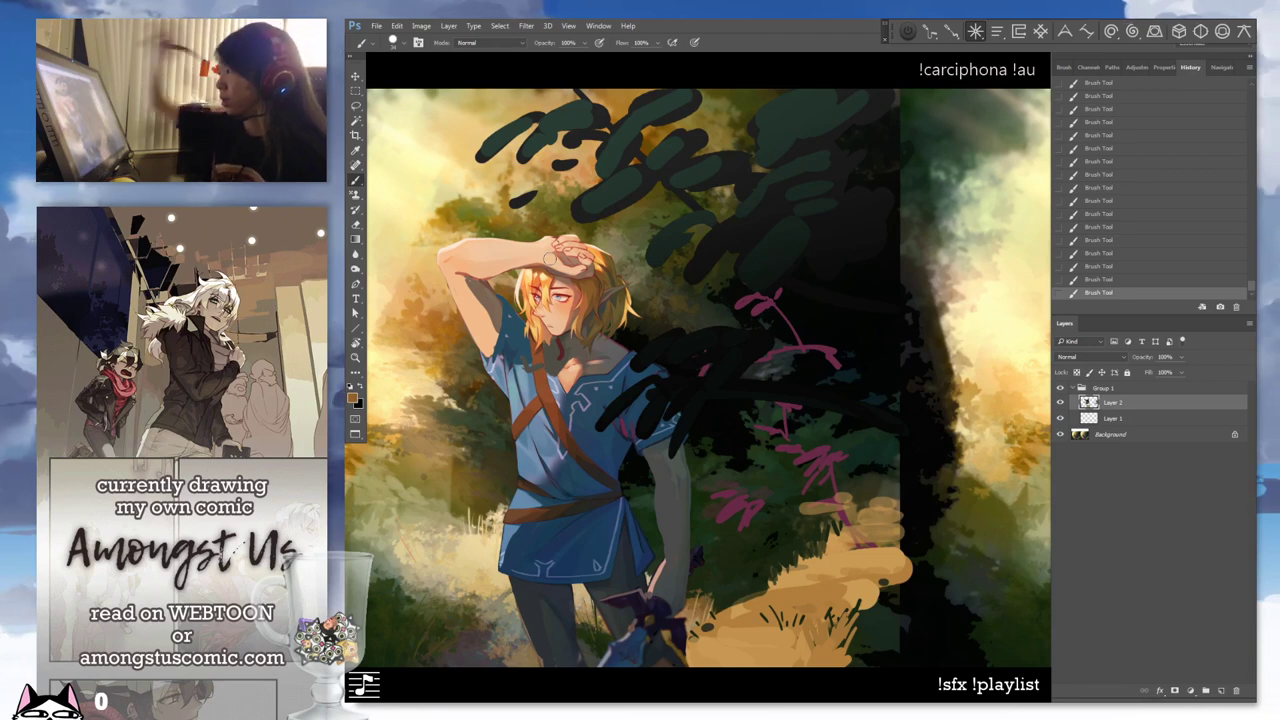
key(ctrl+z)
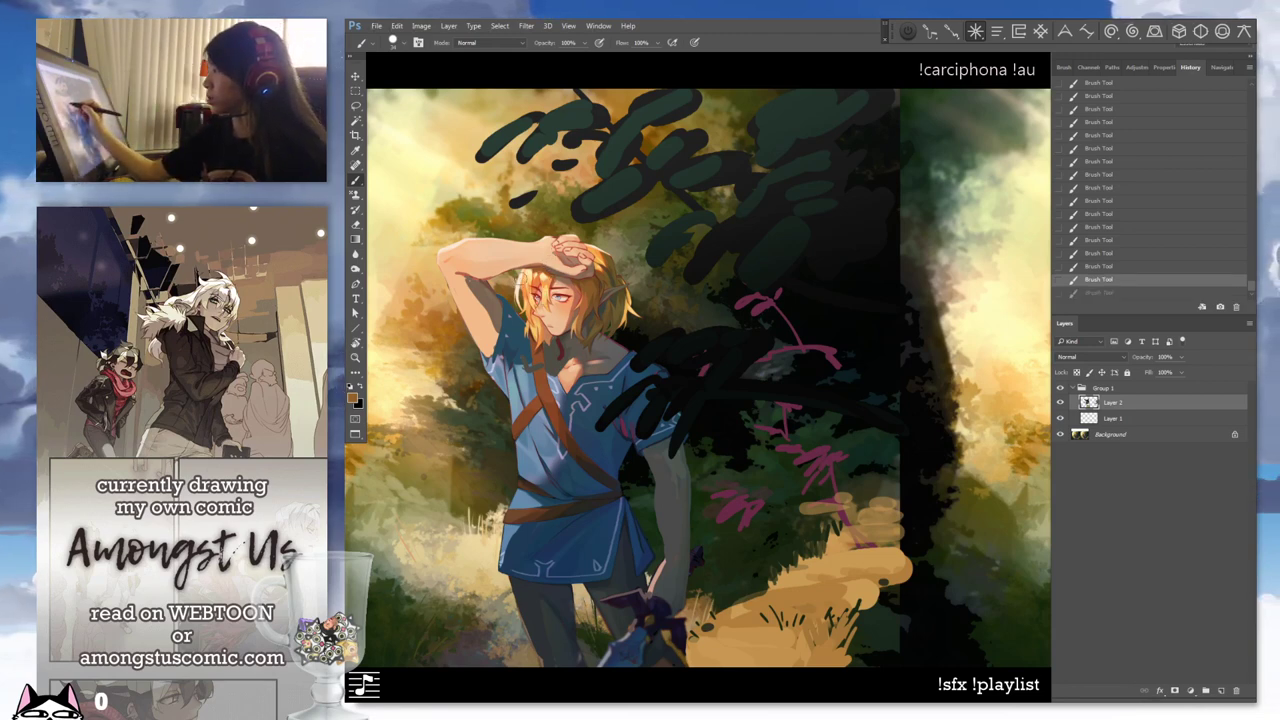
mouse_move(518, 283)
mouse_down()
mouse_move(548, 278)
mouse_move(518, 280)
mouse_move(530, 273)
mouse_up()
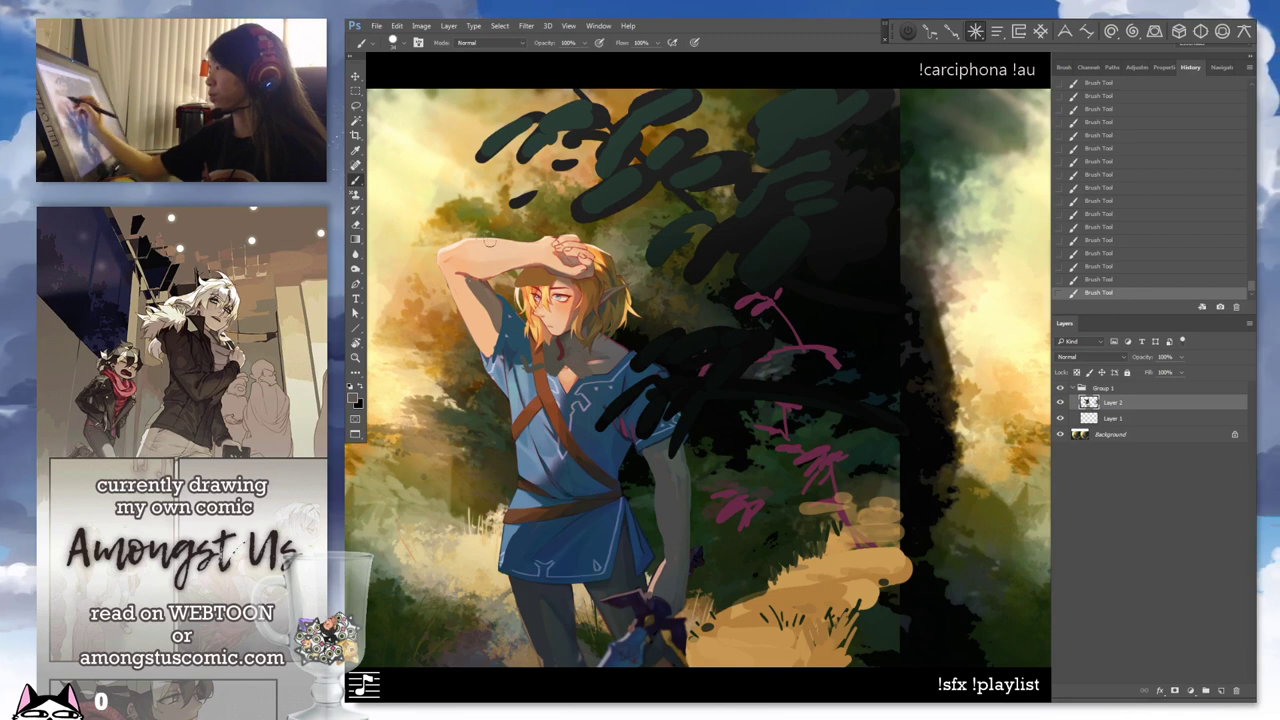
Reset to the default colours and try black marks on the raised hand and forearm, undoing each one
key(d)
mouse_move(550, 240)
mouse_down()
mouse_move(461, 240)
mouse_move(443, 258)
mouse_move(474, 272)
mouse_move(585, 260)
mouse_move(559, 240)
mouse_move(579, 315)
mouse_move(599, 316)
mouse_move(566, 249)
mouse_up()
key(ctrl+z)
key(ctrl+z)
mouse_move(465, 248)
mouse_down()
mouse_move(467, 330)
mouse_move(465, 268)
mouse_up()
key(ctrl+z)
Try black curves beneath the face across the shoulders and around the head, undoing each one
mouse_move(516, 307)
mouse_down()
mouse_move(630, 354)
mouse_move(558, 349)
mouse_up()
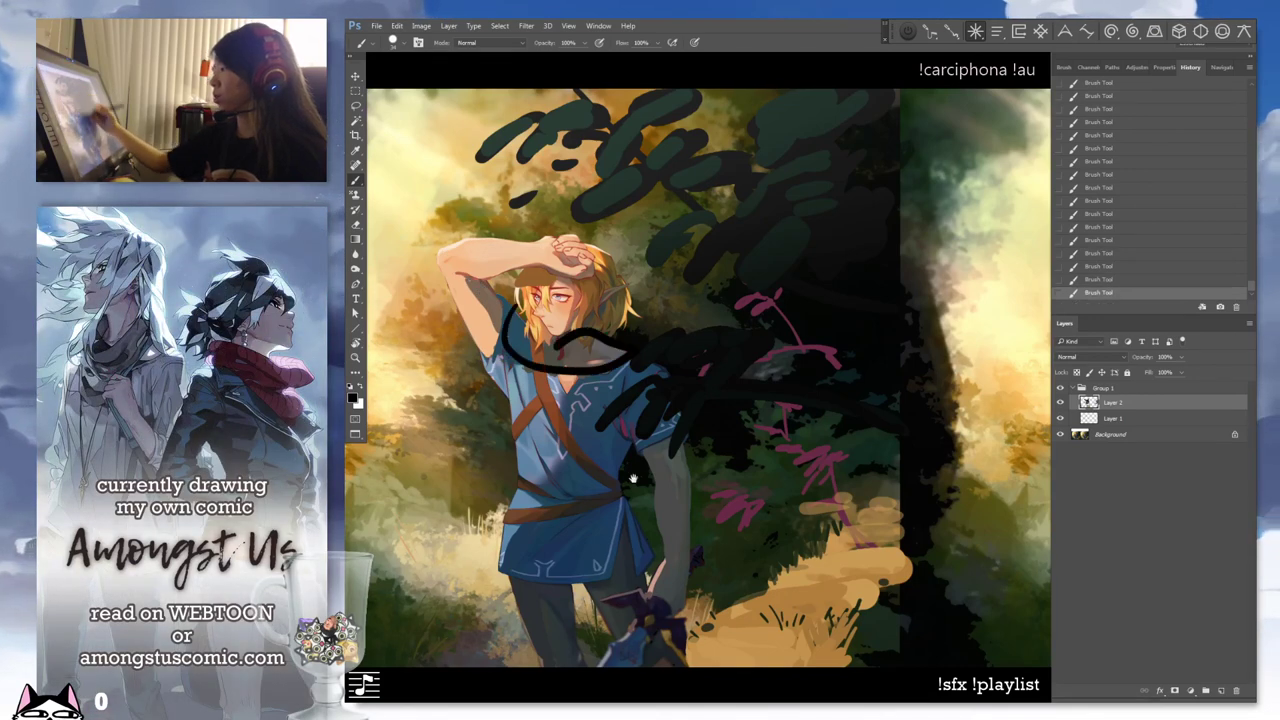
drag(632, 480, 620, 368)
key(ctrl+z)
mouse_move(610, 242)
mouse_down()
mouse_move(598, 203)
mouse_move(534, 168)
mouse_move(506, 425)
mouse_move(559, 416)
mouse_move(631, 222)
mouse_move(560, 212)
mouse_up()
key(ctrl+z)
mouse_move(636, 228)
mouse_down()
mouse_move(516, 440)
mouse_move(563, 606)
mouse_move(636, 250)
mouse_up()
key(ctrl+z)
Try a black outline around the tunic's upper body and sleeves down to the belt, and undo it
key(ctrl+minus)
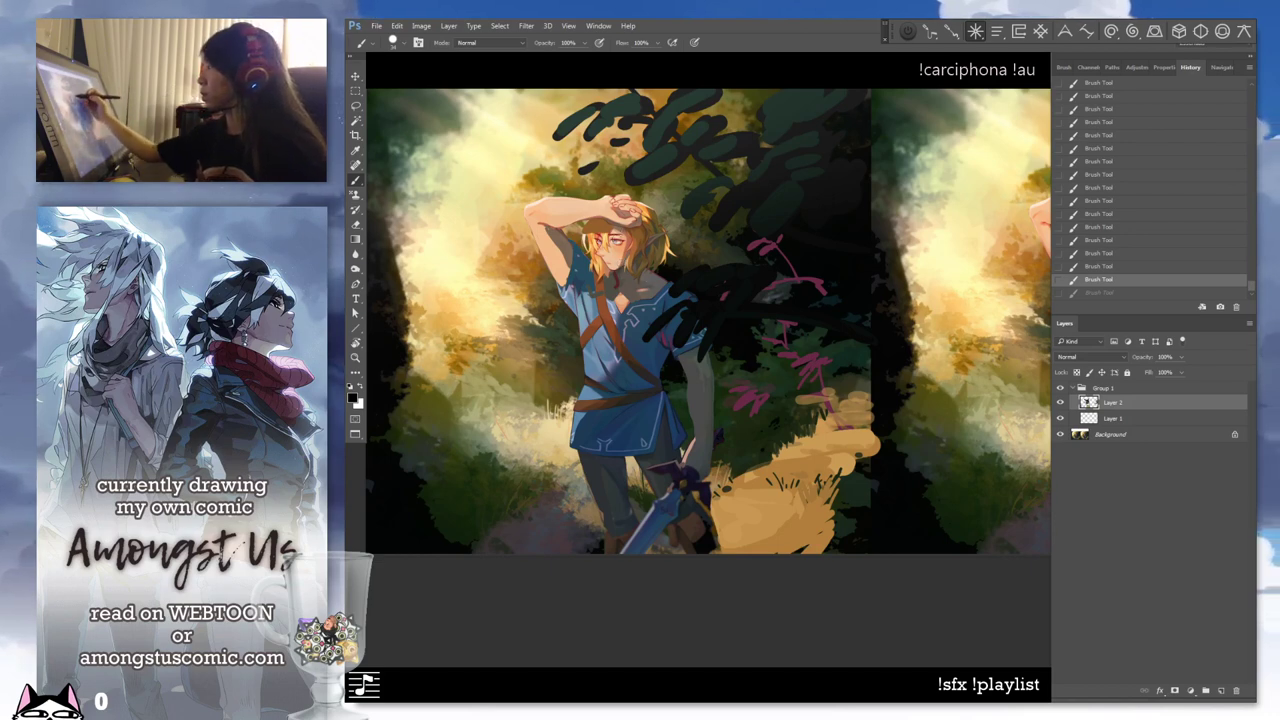
drag(700, 330, 664, 362)
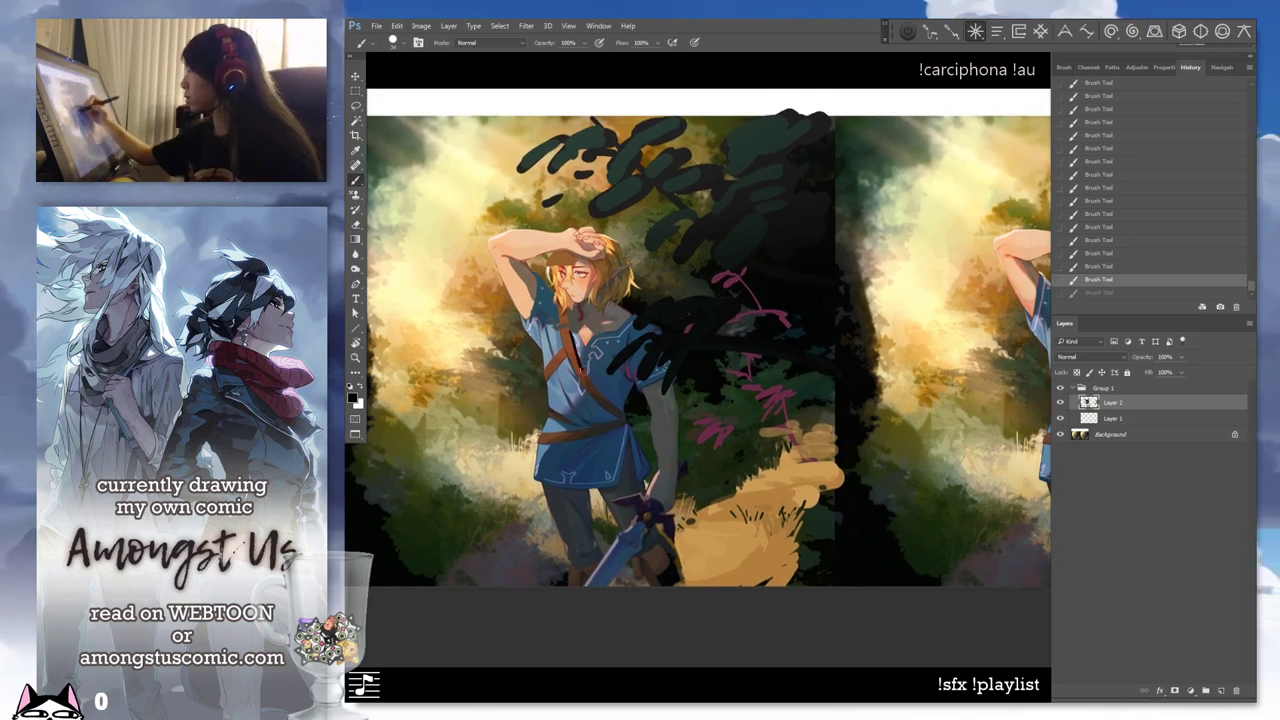
mouse_move(581, 370)
mouse_down()
mouse_move(541, 347)
mouse_move(581, 424)
mouse_move(631, 382)
mouse_move(659, 384)
mouse_move(639, 370)
mouse_move(644, 312)
mouse_move(551, 332)
mouse_move(594, 296)
mouse_up()
key(ctrl+z)
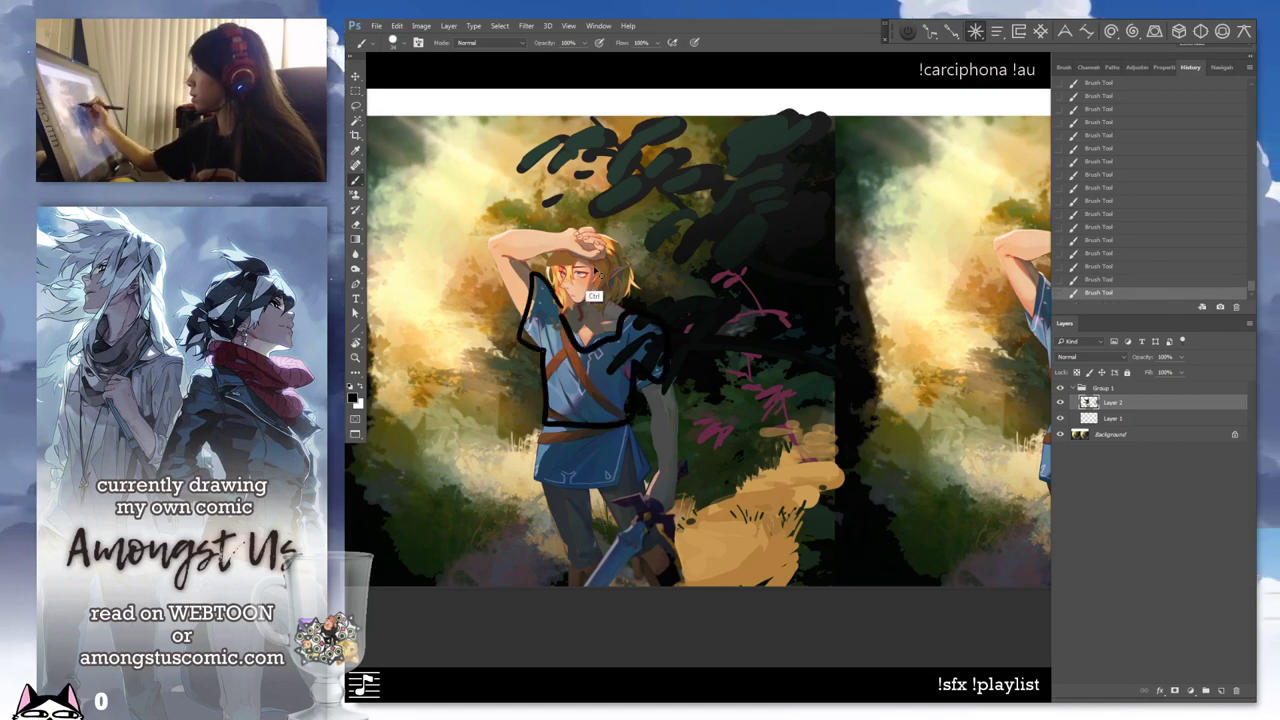
key(ctrl+z)
Try black outlines on the head and around the character's shadow side down through the legs, undoing each one
mouse_move(580, 243)
mouse_down()
mouse_move(580, 304)
mouse_move(590, 236)
mouse_move(495, 246)
mouse_move(538, 360)
mouse_move(538, 478)
mouse_move(582, 344)
mouse_move(536, 312)
mouse_move(564, 245)
mouse_move(606, 310)
mouse_up()
key(ctrl+z)
key(ctrl+z)
key(ctrl+z)
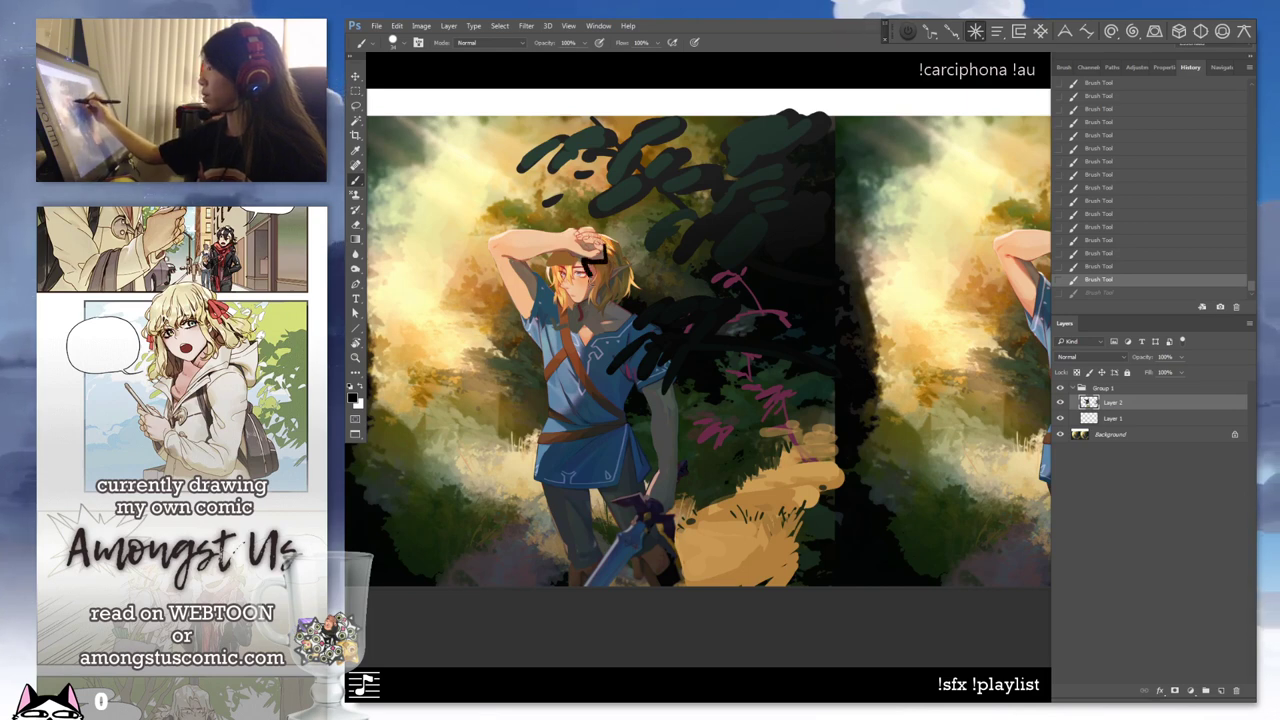
mouse_move(588, 322)
mouse_down()
mouse_move(554, 437)
mouse_move(550, 517)
mouse_move(607, 579)
mouse_move(592, 488)
mouse_move(676, 595)
mouse_move(665, 357)
mouse_move(610, 252)
mouse_up()
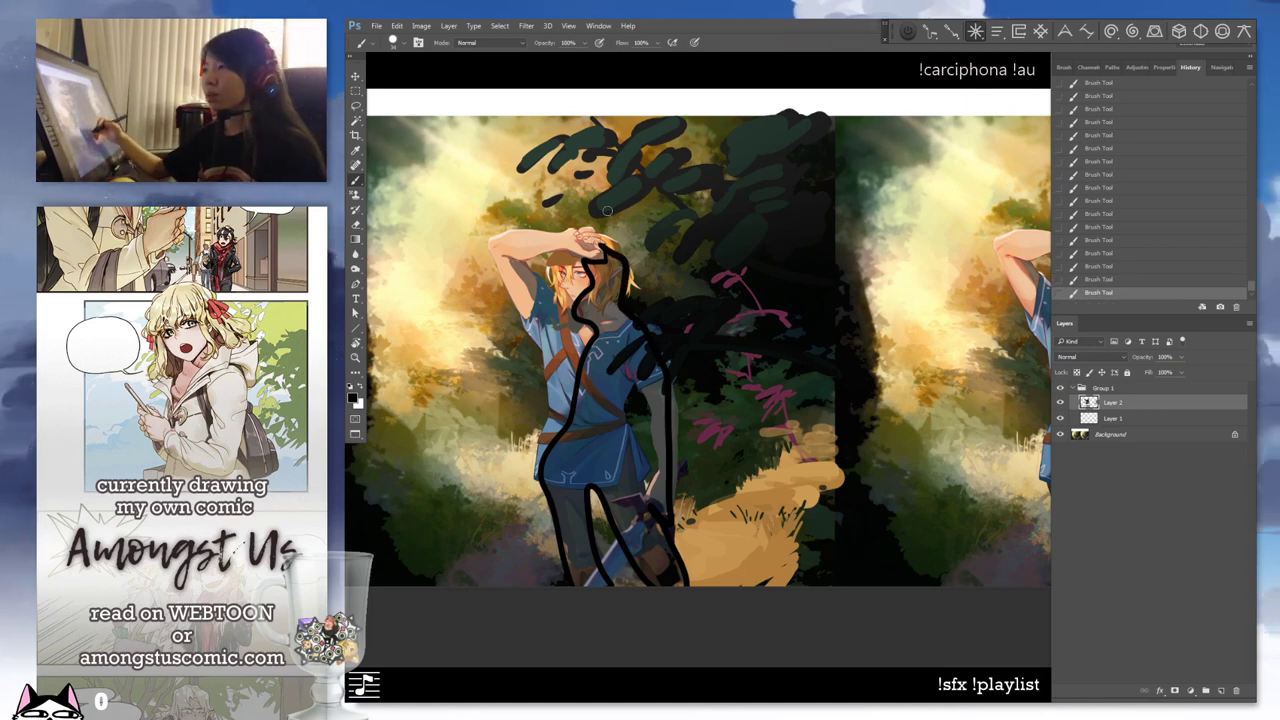
key(ctrl+z)
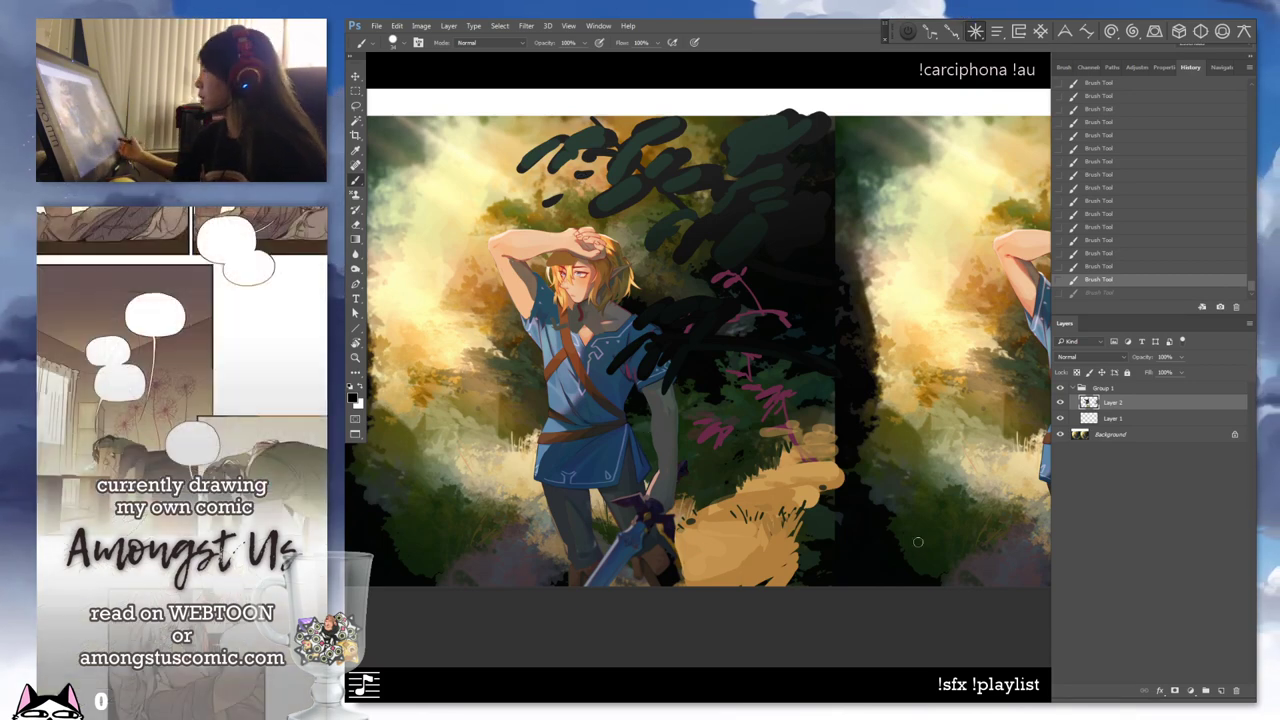
Lasso the tunic's shaded areas on both sleeves, across the torso and down the skirt as one combined selection, and hide the selection edges
drag(808, 478, 868, 513)
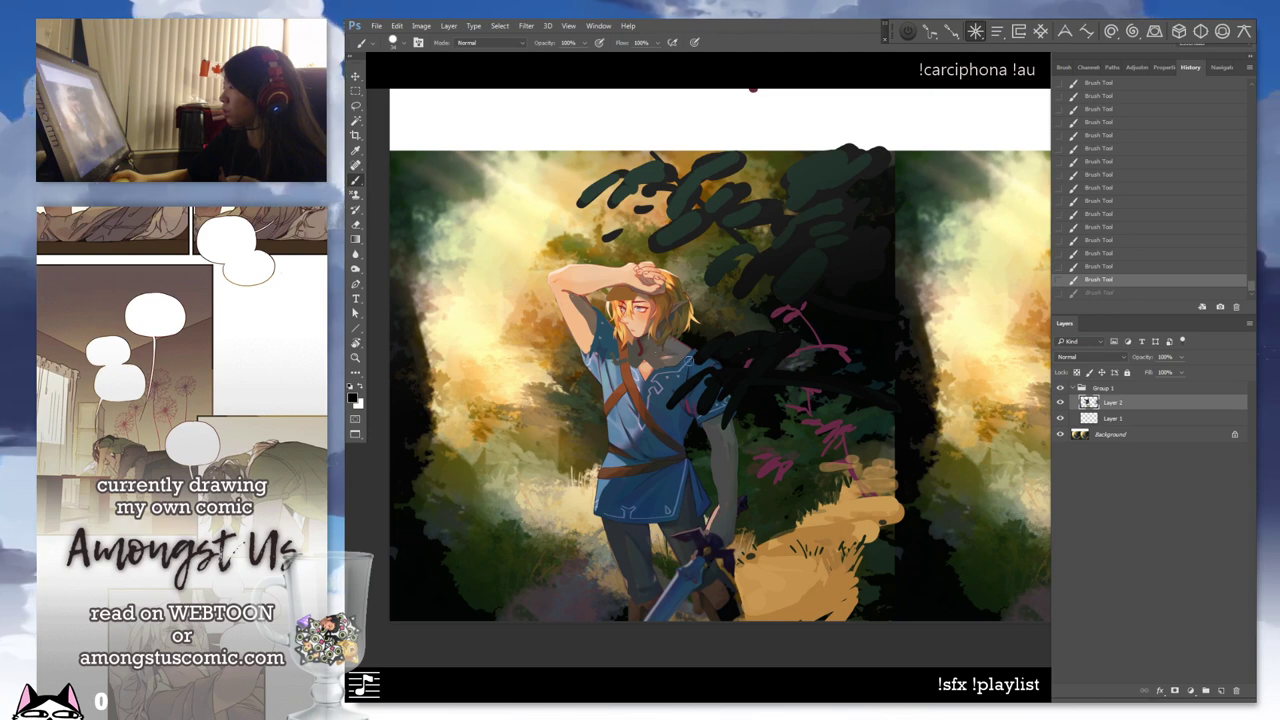
key(l)
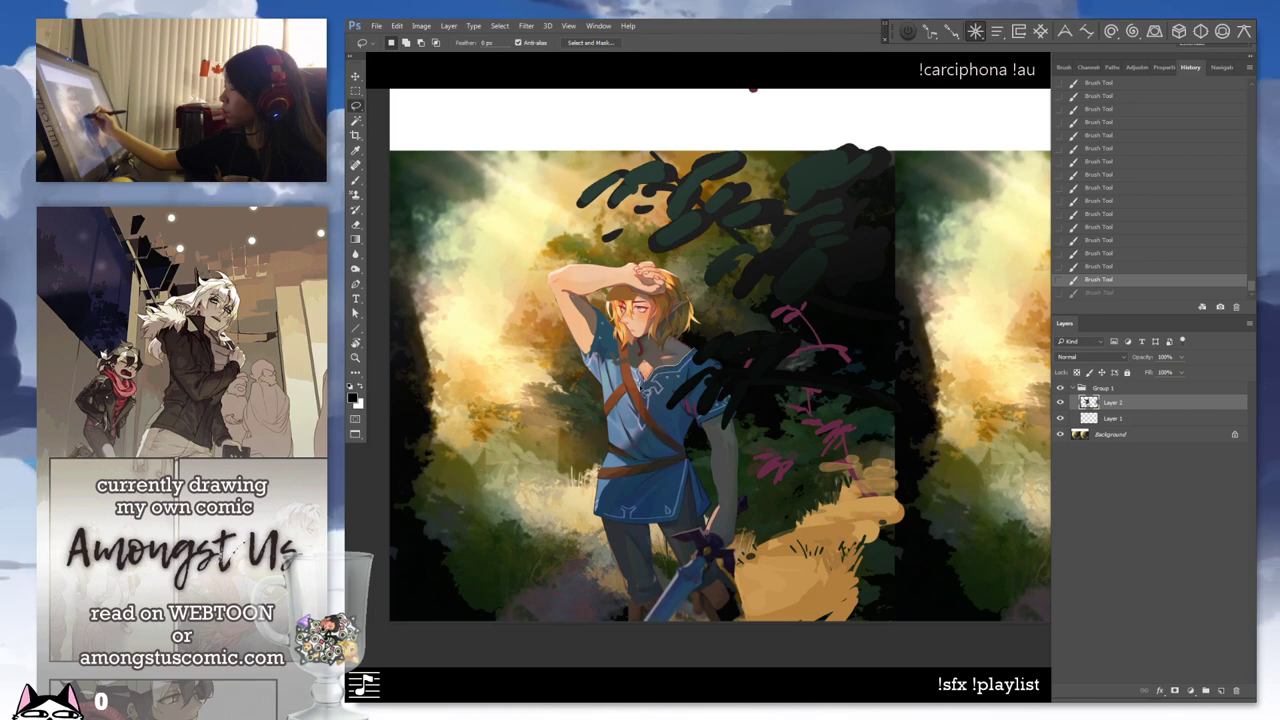
mouse_move(684, 447)
mouse_down()
mouse_move(750, 412)
mouse_move(718, 362)
mouse_up()
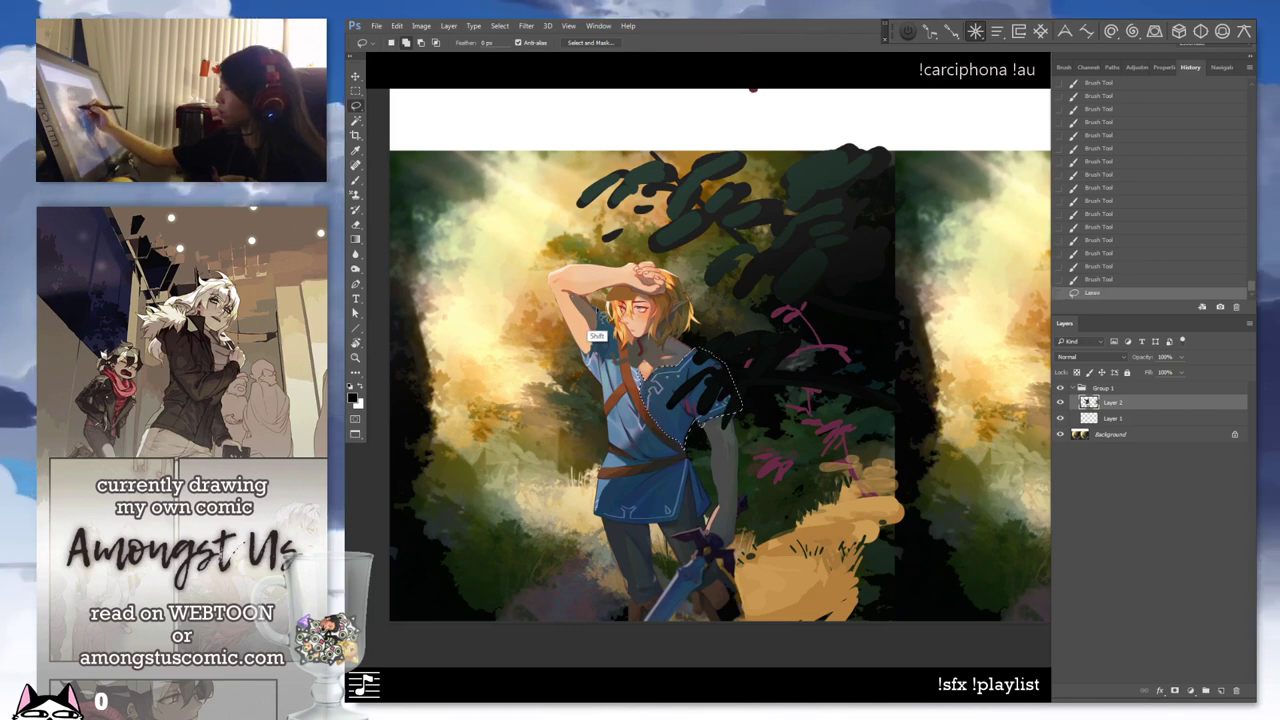
mouse_move(603, 360)
mouse_down()
mouse_move(617, 343)
mouse_move(600, 311)
mouse_move(594, 346)
mouse_up()
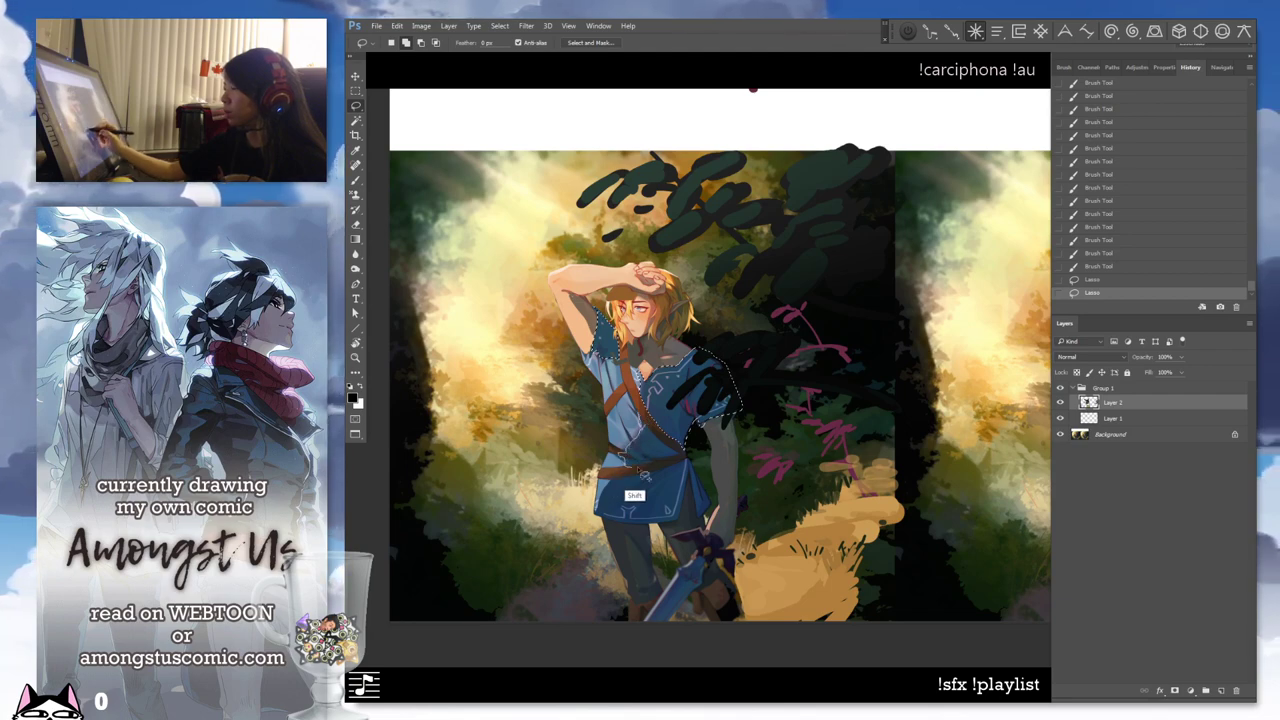
drag(680, 481, 648, 462)
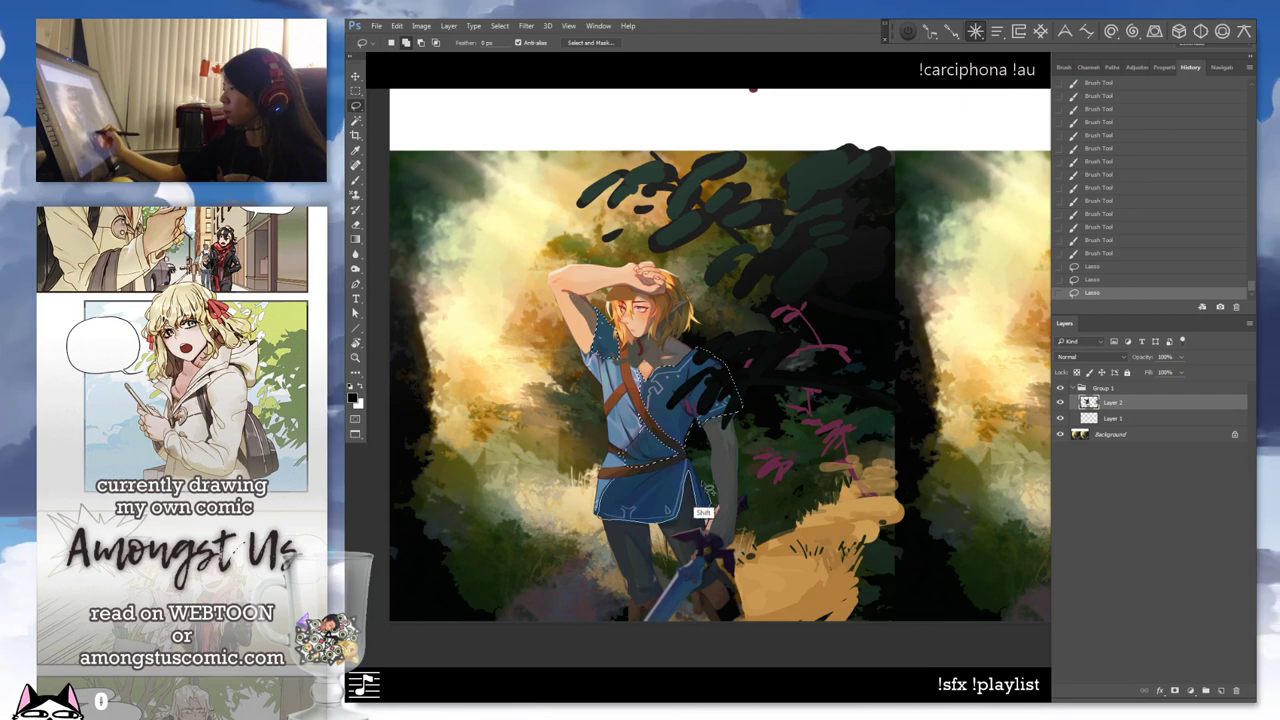
mouse_move(670, 491)
mouse_down()
mouse_move(605, 502)
mouse_move(640, 518)
mouse_up()
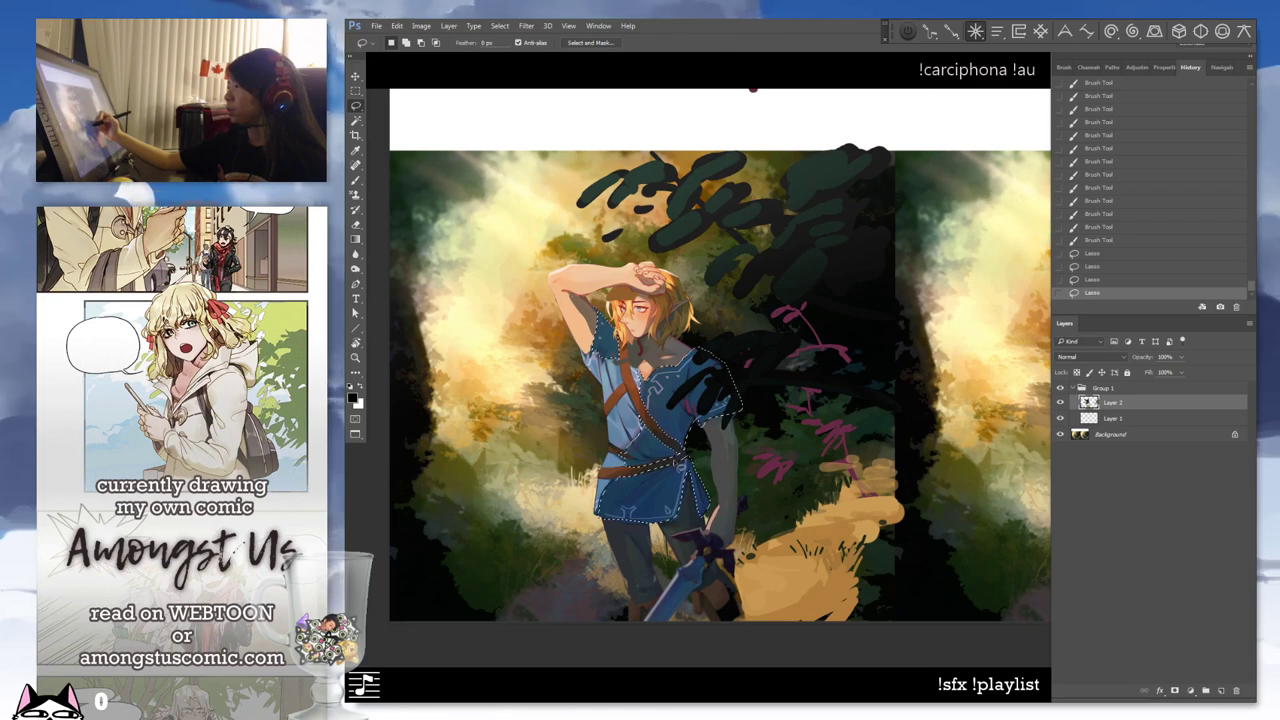
key(ctrl+h)
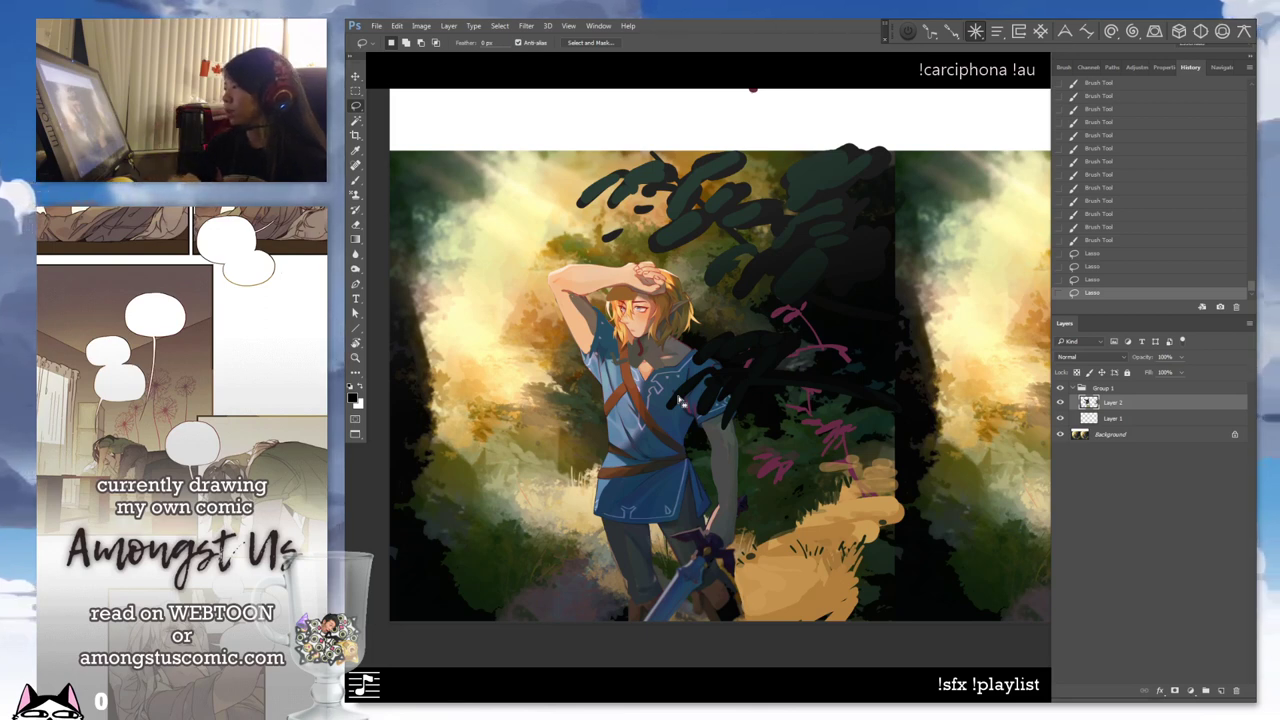
Compare the tunic, neck, hair and background colours by sampling them in the foreground Color Picker, and cancel the colour change
key(alt+i)
key(a)
key(Escape)
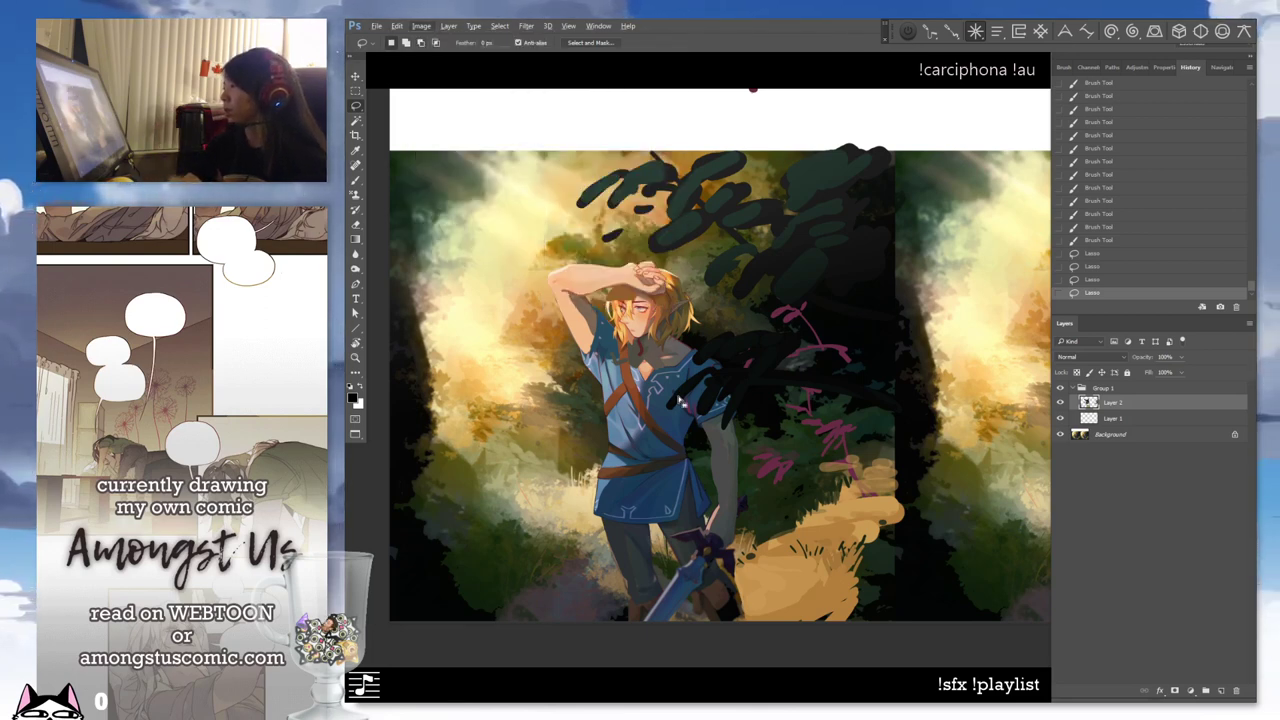
key(b)
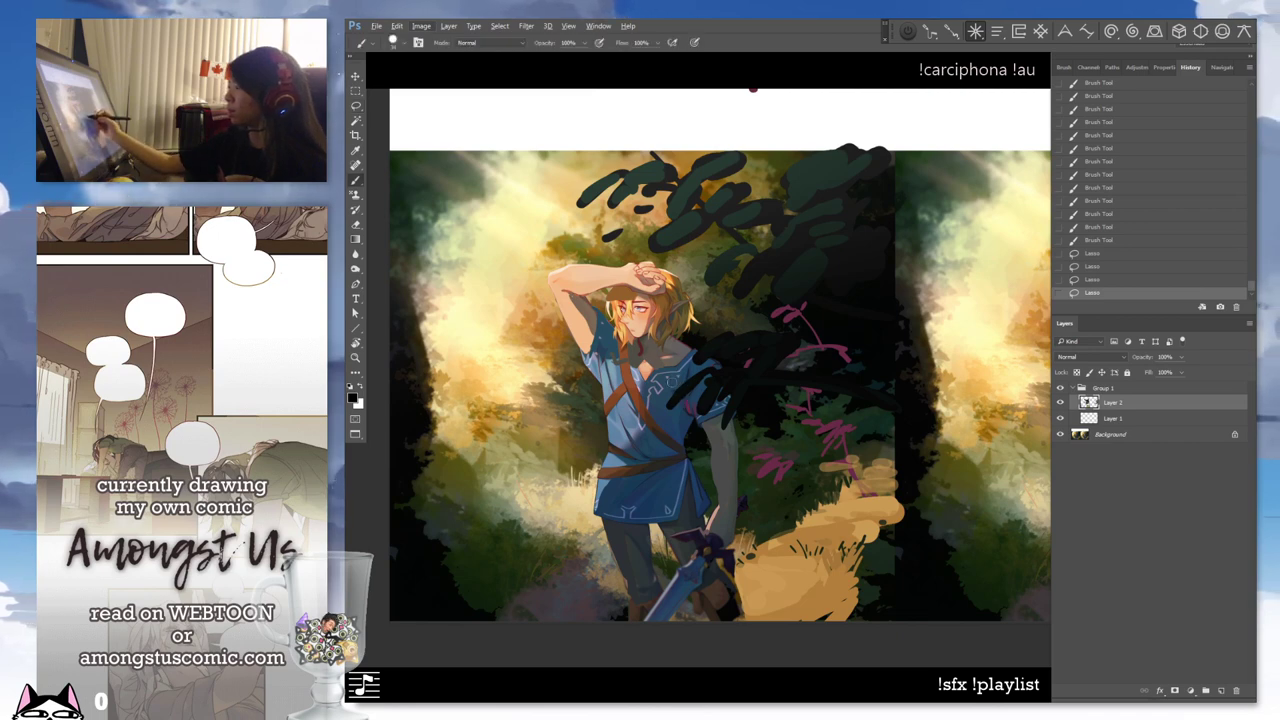
click(353, 398)
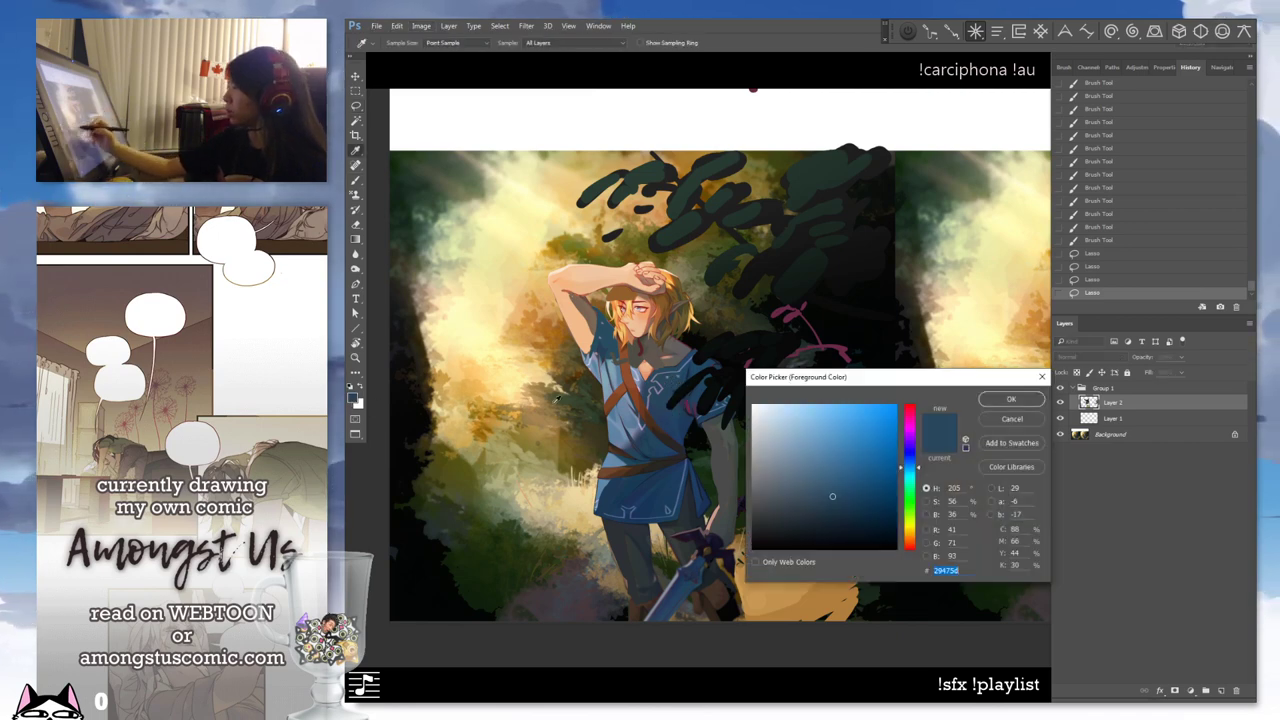
click(661, 360)
click(669, 402)
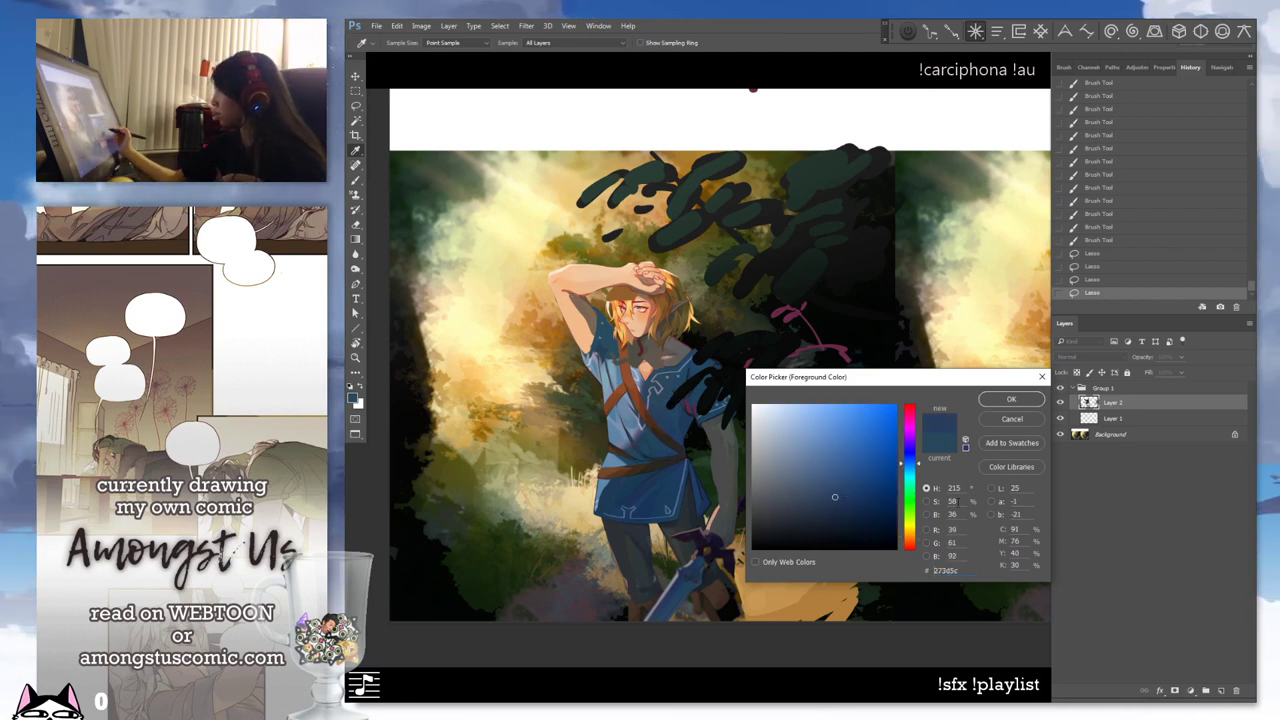
click(698, 310)
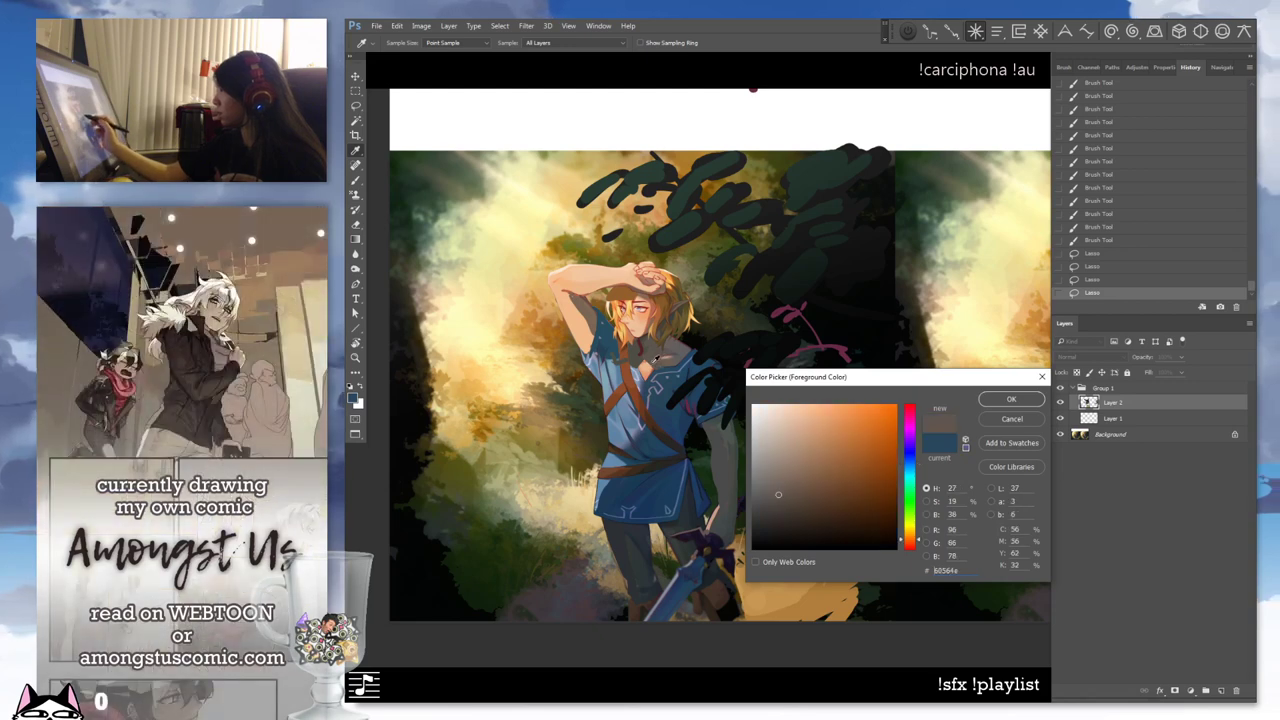
click(674, 322)
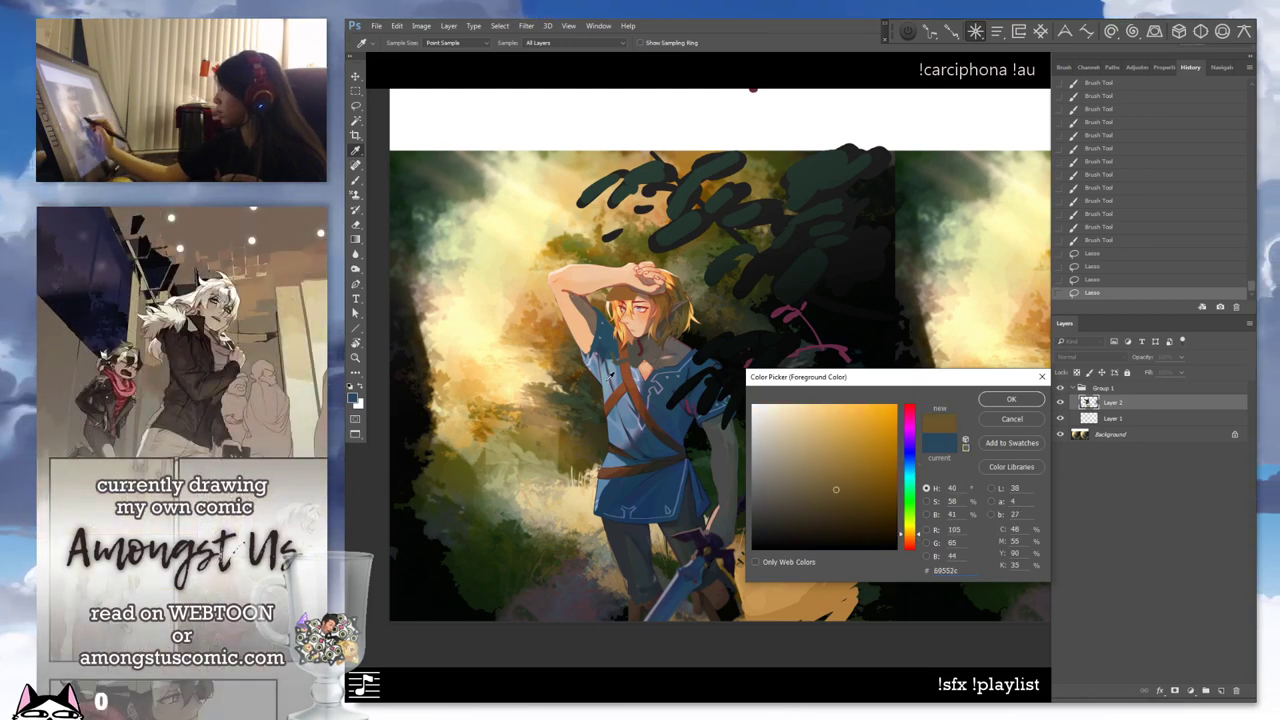
drag(600, 420, 587, 442)
click(588, 440)
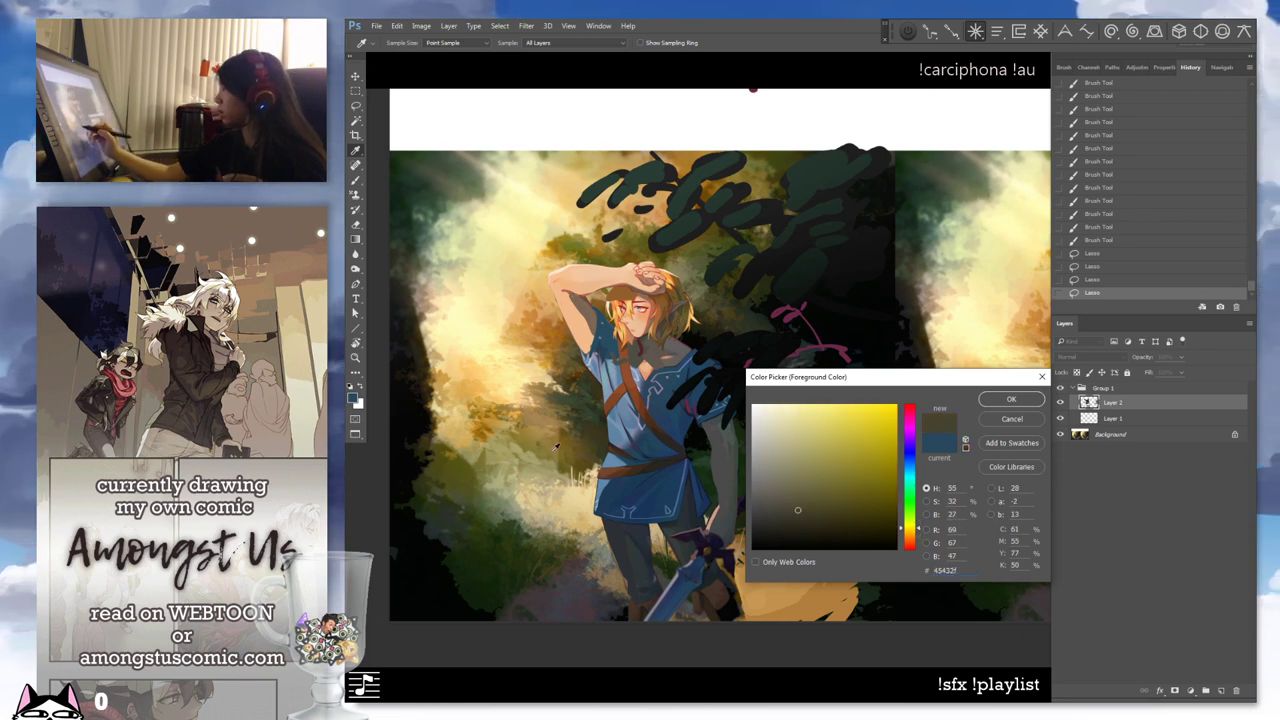
click(1012, 420)
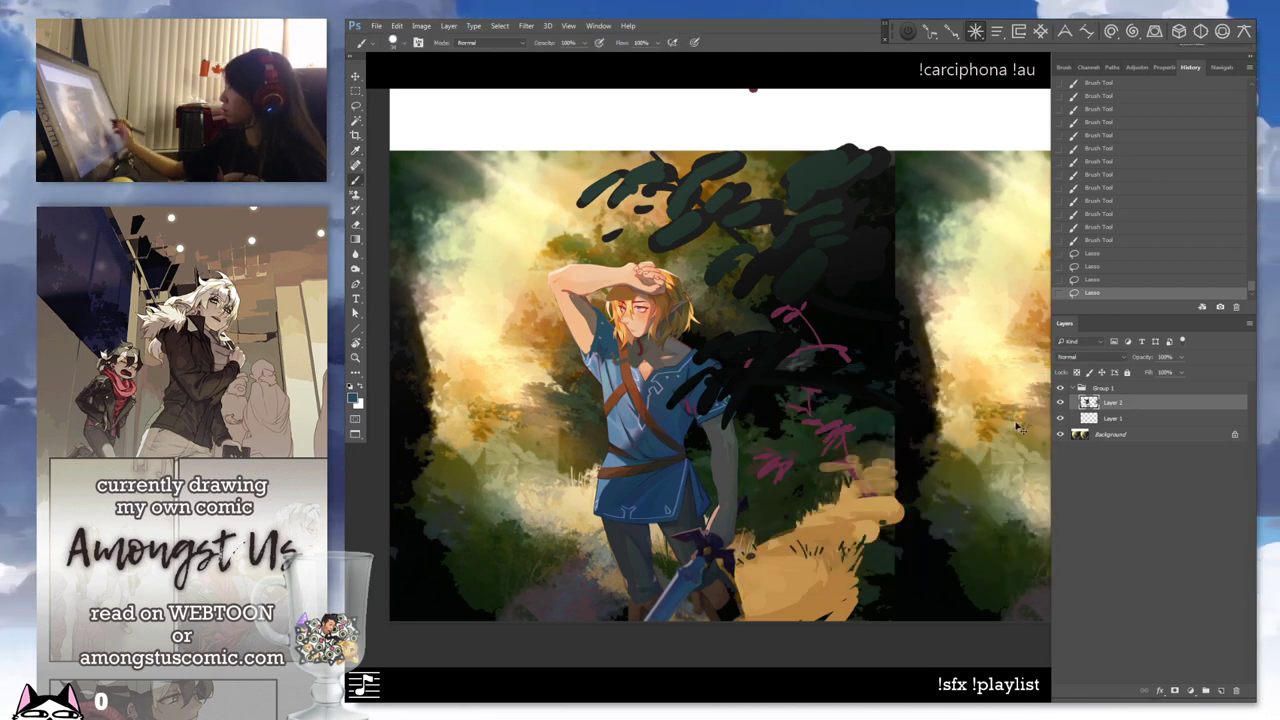
key(ctrl+h)
key(ctrl+h)
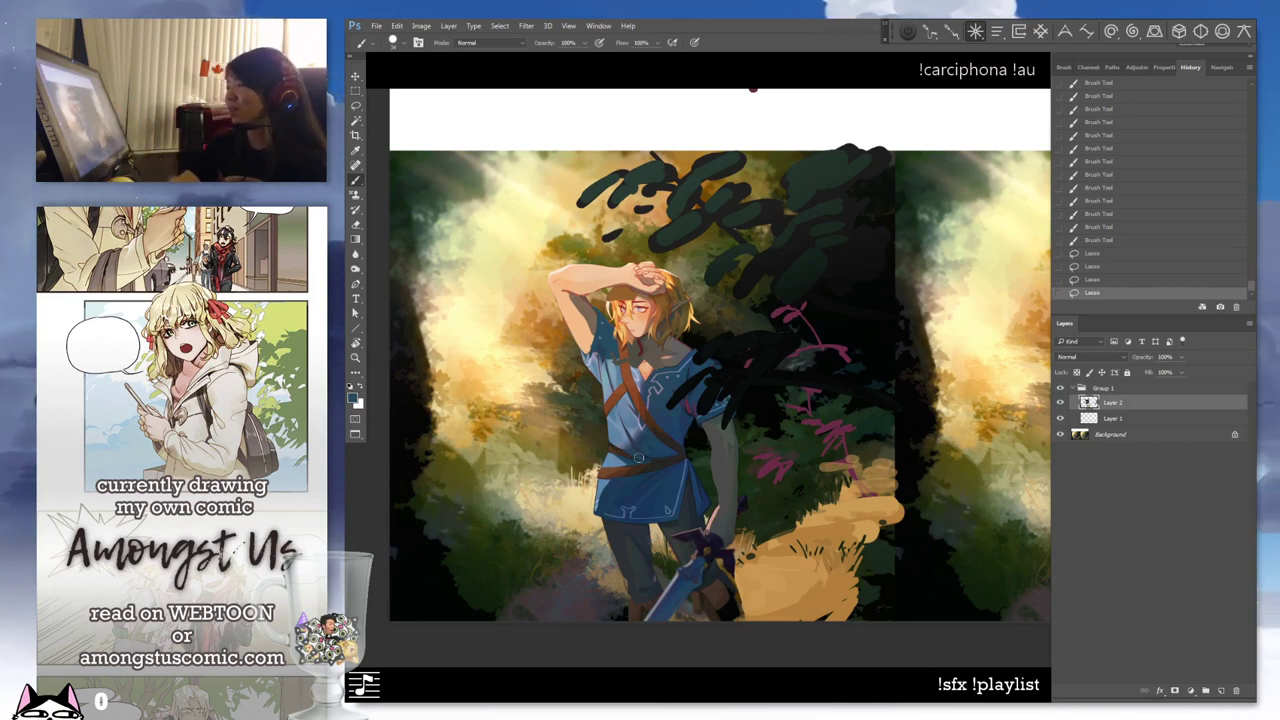
key(ctrl+u)
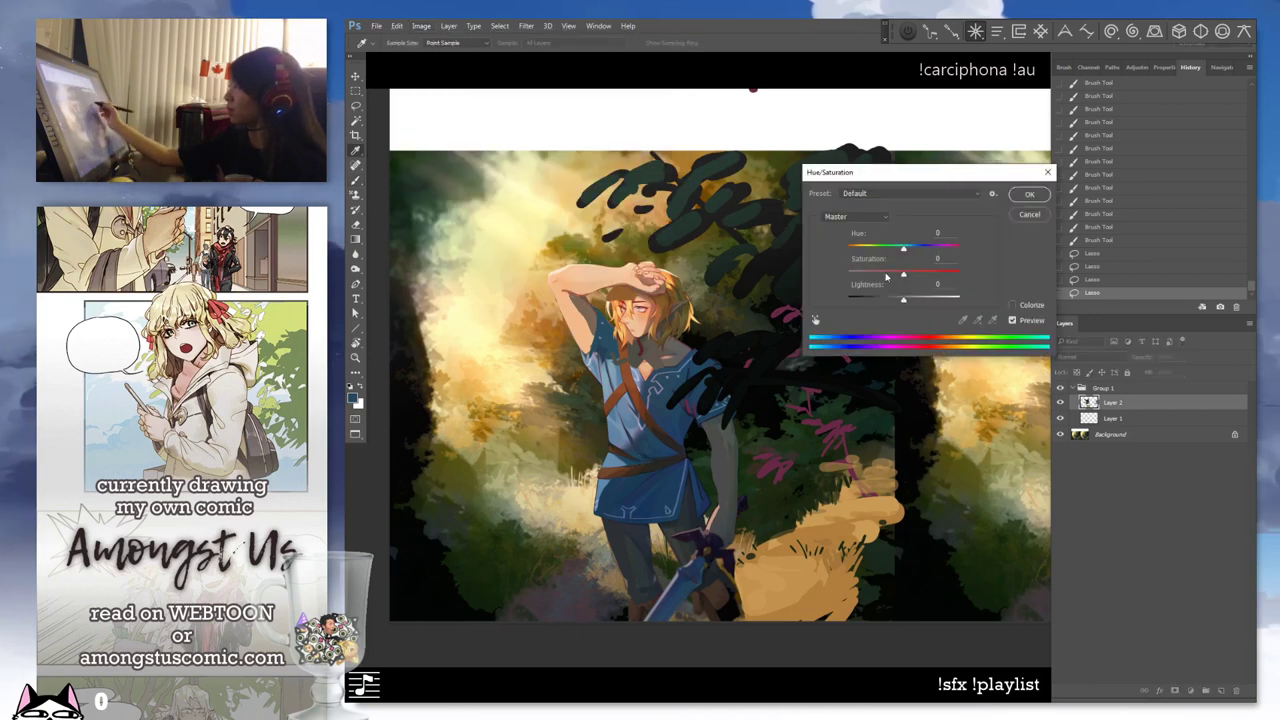
drag(903, 273, 881, 281)
key(Escape)
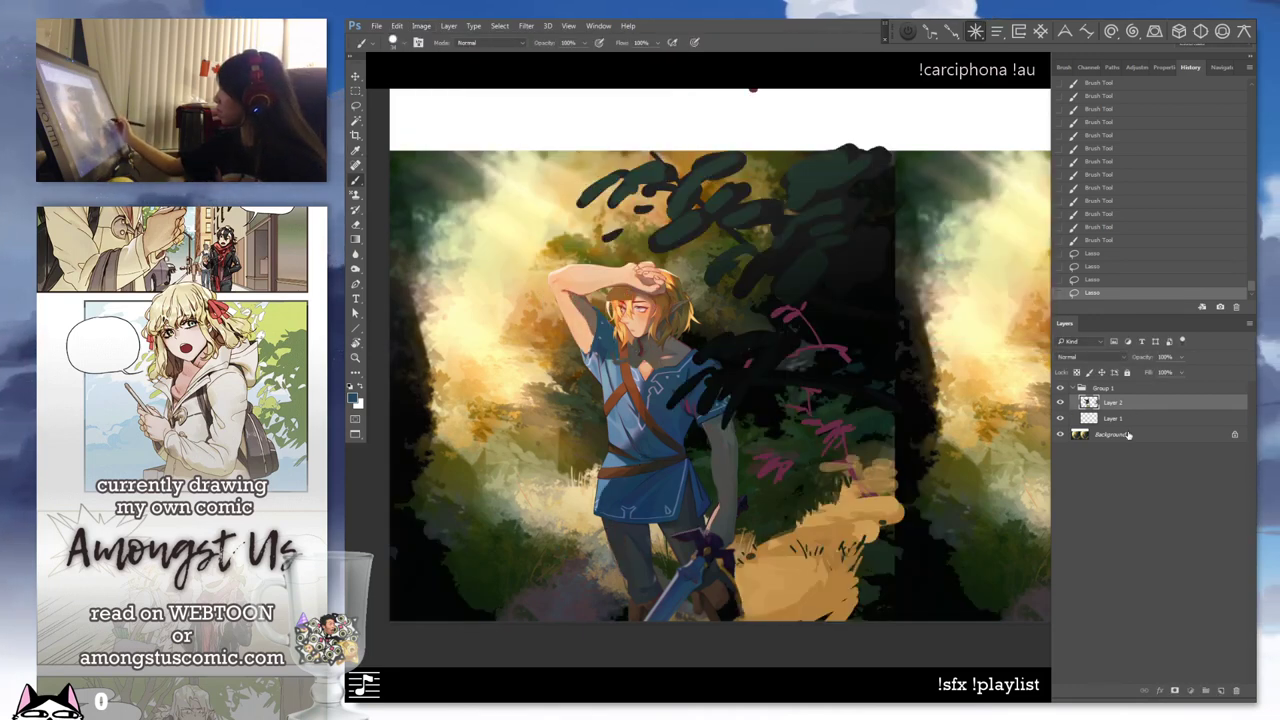
Dull and darken the selected tunic shadows on the Background layer with Saturation -47 and Lightness -29, and deselect
click(1128, 435)
key(ctrl+u)
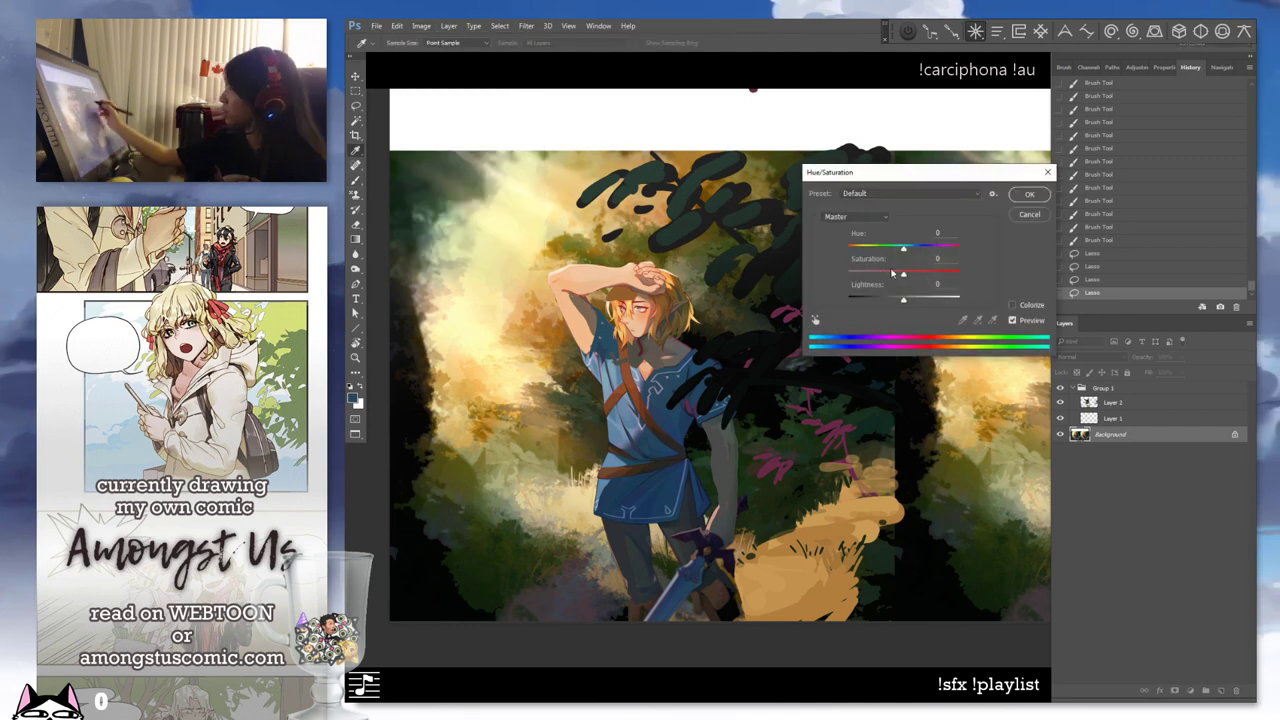
mouse_move(893, 273)
mouse_down()
mouse_move(878, 280)
mouse_move(894, 300)
mouse_move(879, 282)
mouse_up()
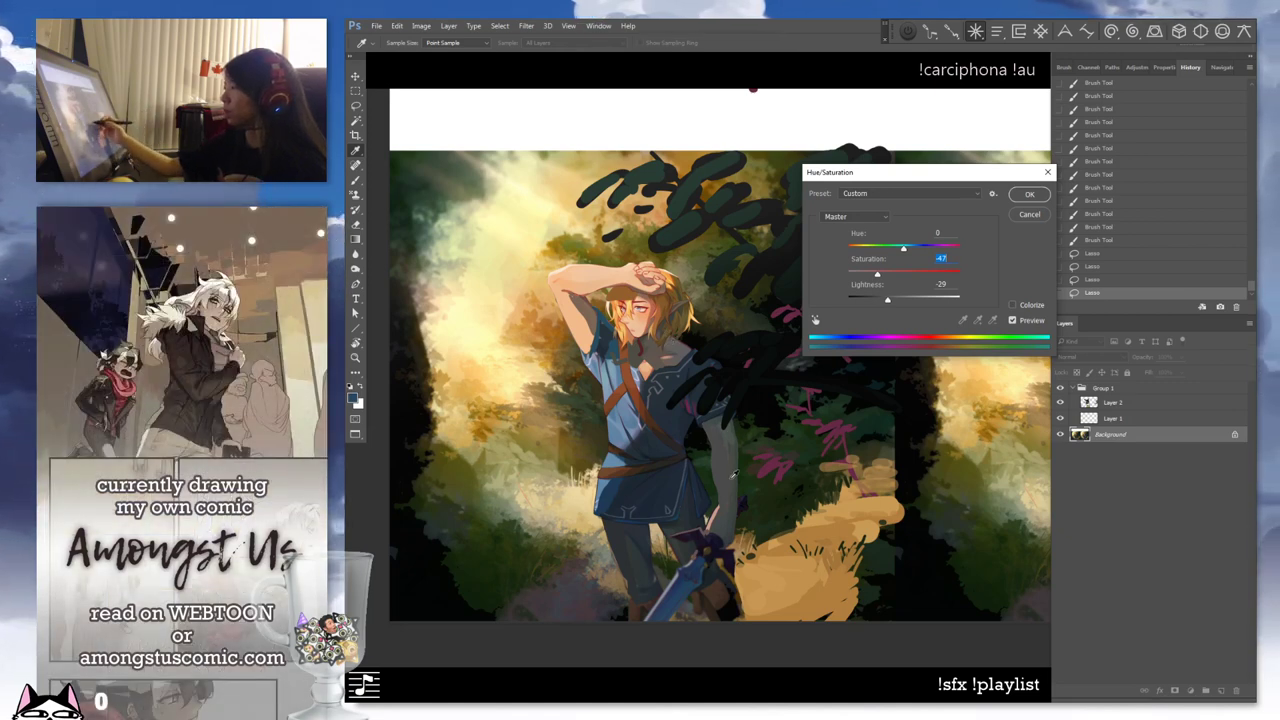
click(1029, 194)
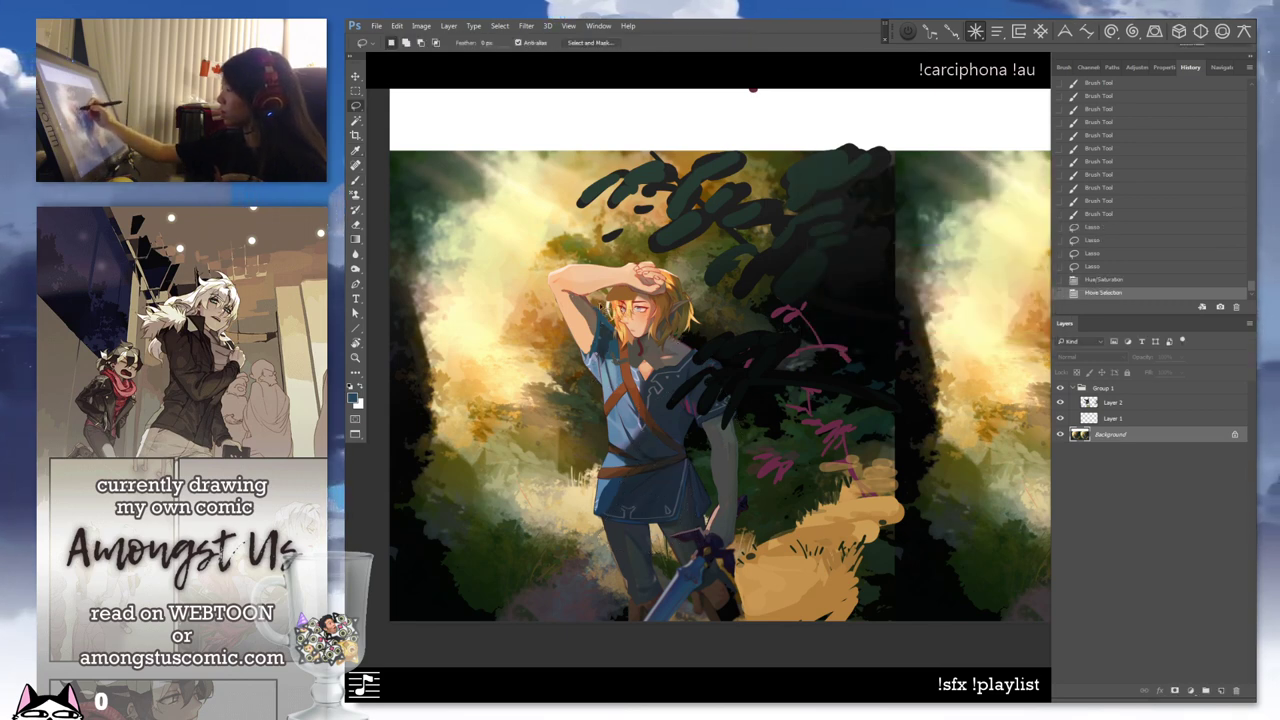
key(ctrl+d)
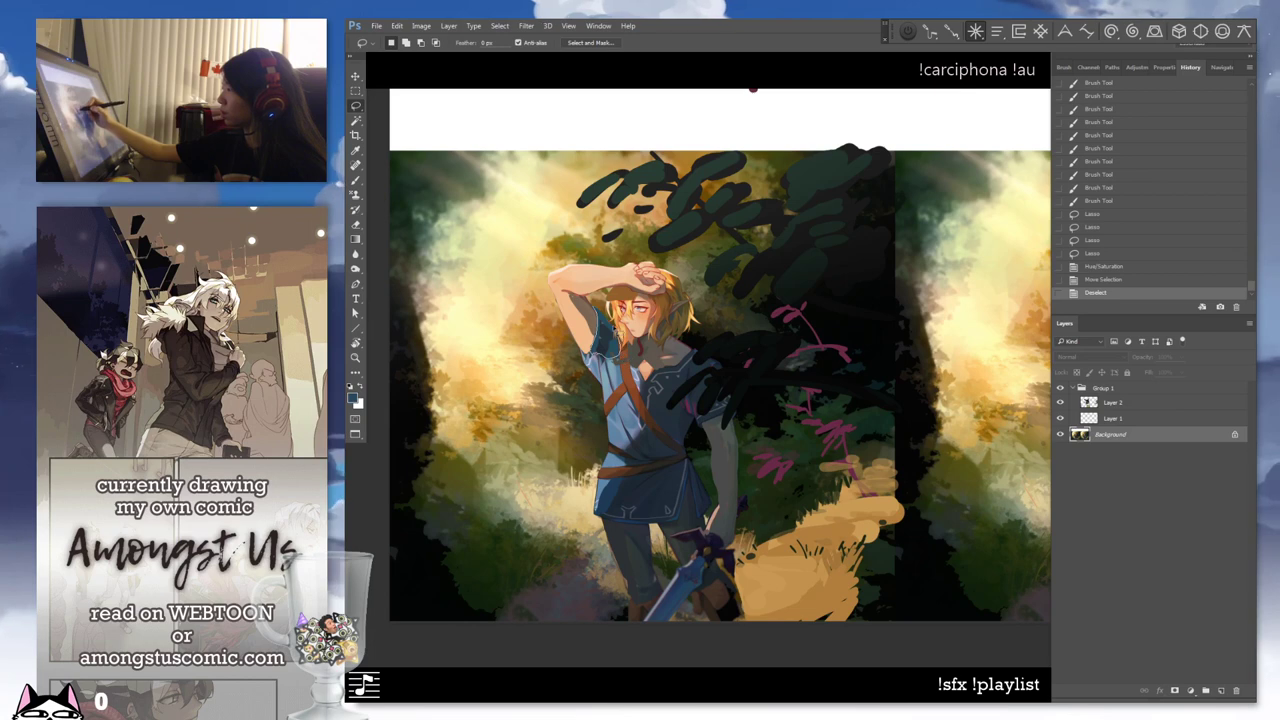
Lasso the shaded sleeve of the raised arm and merge Group 1 with the Background layer
mouse_move(614, 330)
mouse_down()
mouse_move(598, 312)
mouse_move(612, 354)
mouse_up()
click(1134, 389)
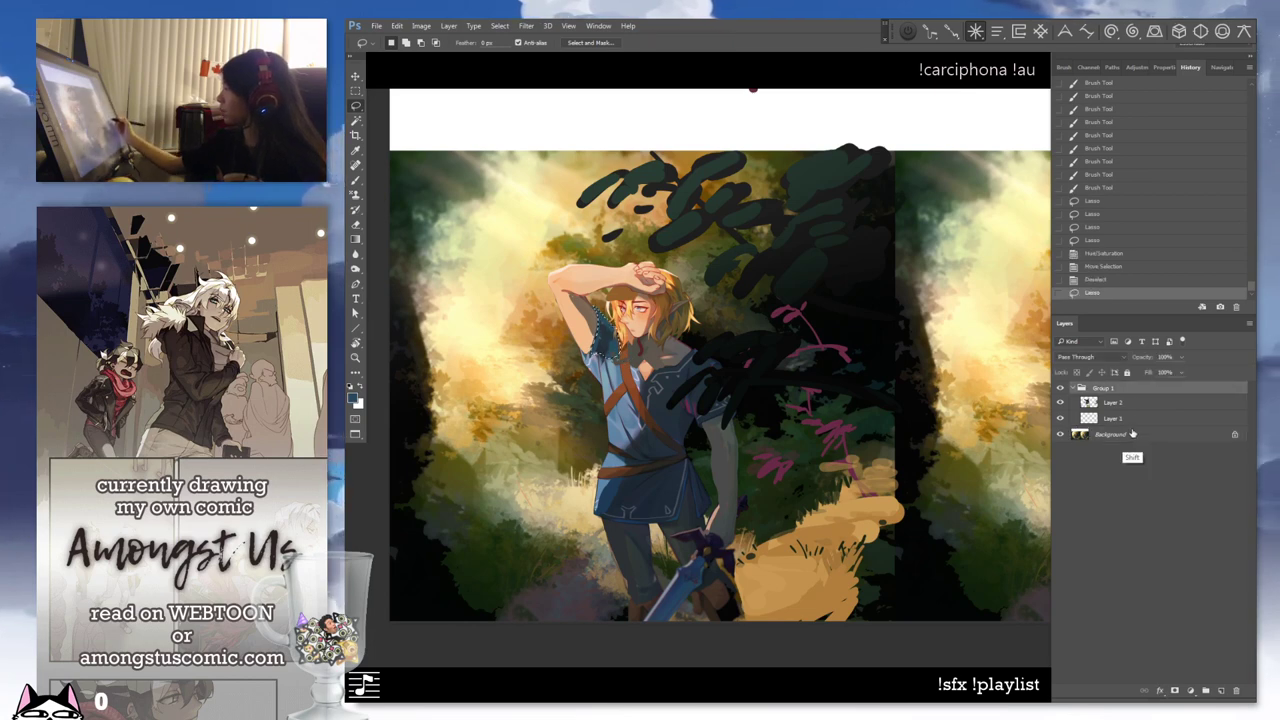
shift+click(1132, 433)
key(ctrl+e)
Set the selected sleeve shadow's saturation to -65 with Hue/Saturation
key(ctrl+u)
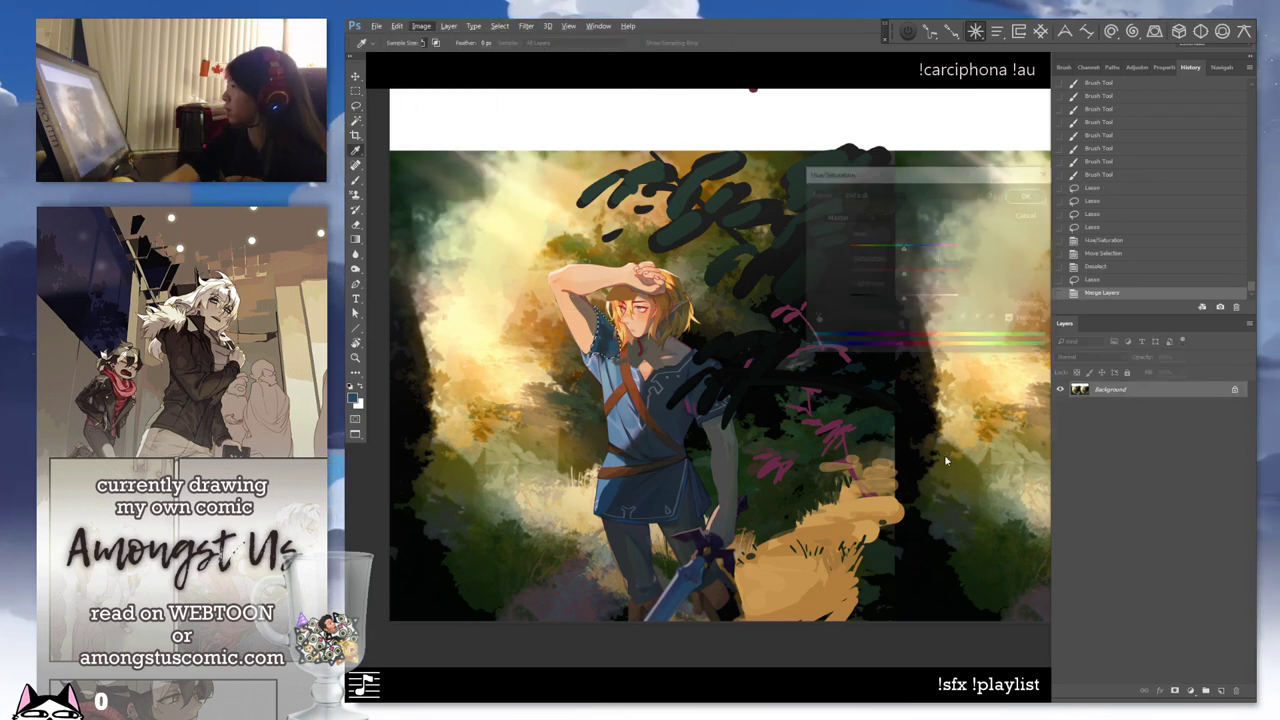
drag(903, 274, 873, 279)
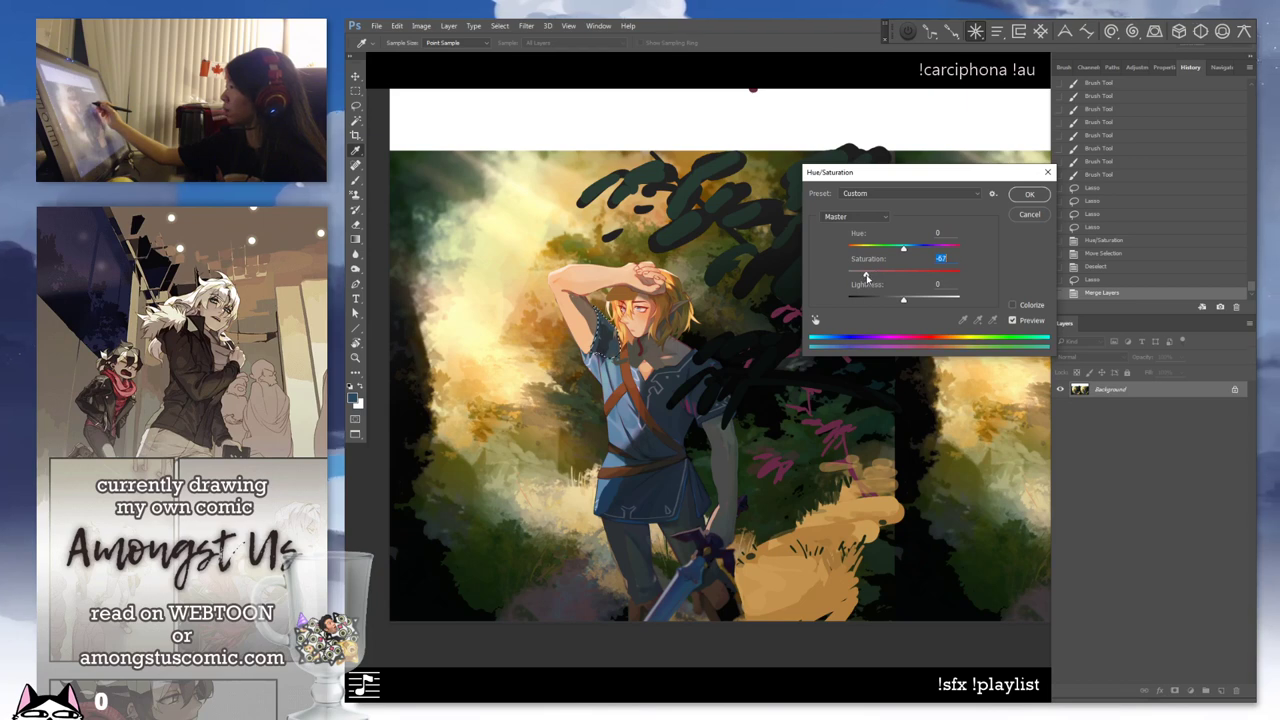
key(Return)
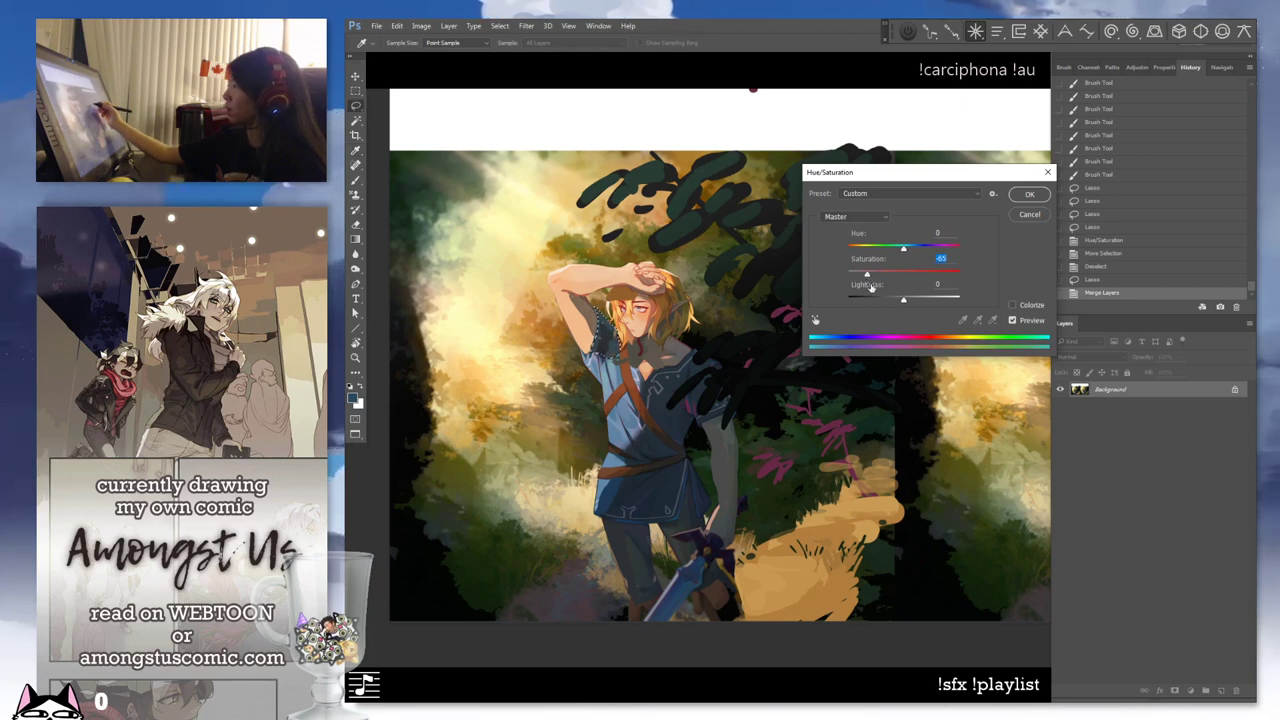
Crop the image to a narrow vertical strip over the character's shadow side, from the forehead down to the sword
drag(710, 378, 670, 347)
key(c)
drag(605, 240, 697, 586)
key(Return)
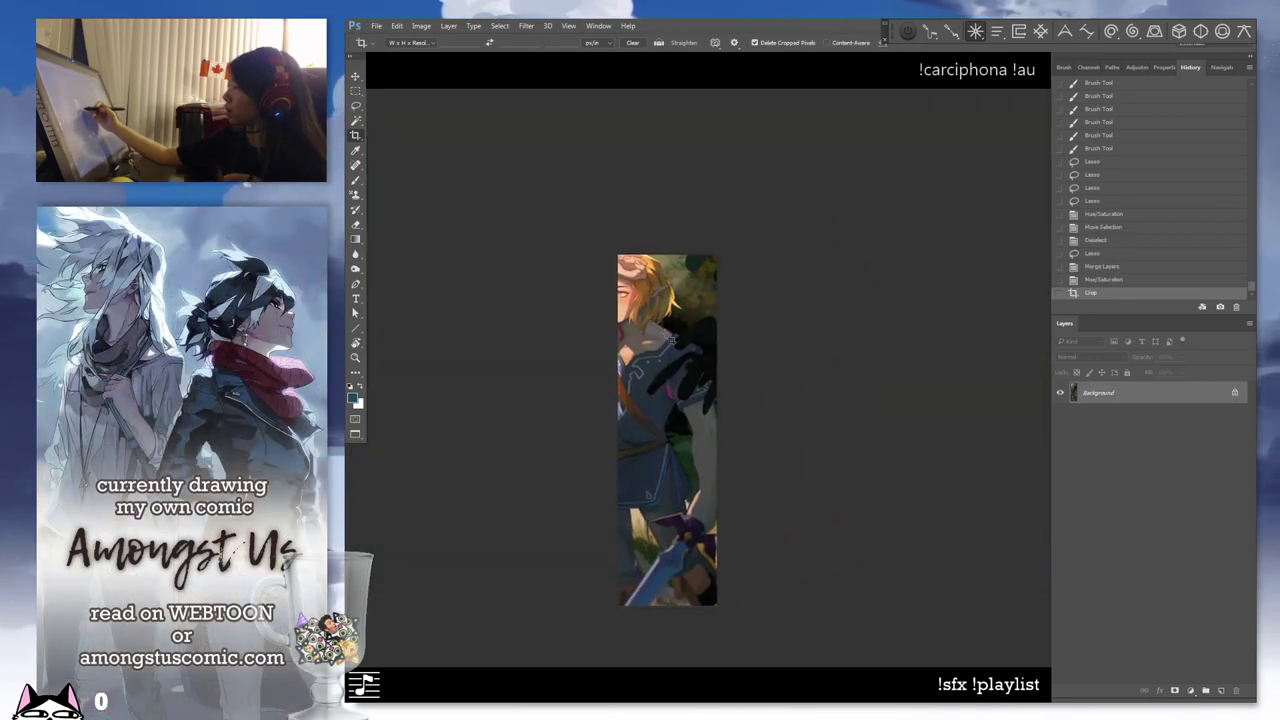
Sample the lowered arm's grey and inspect it in the foreground Color Picker
key(b)
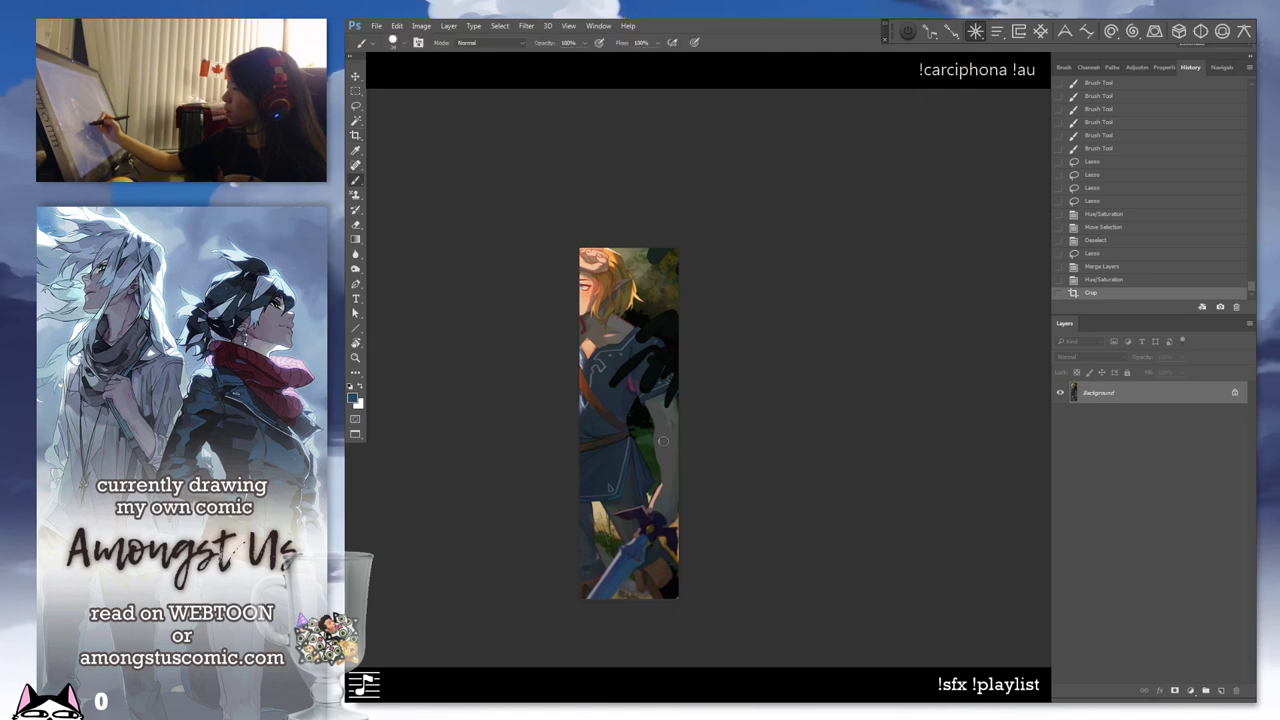
alt+click(649, 465)
click(353, 398)
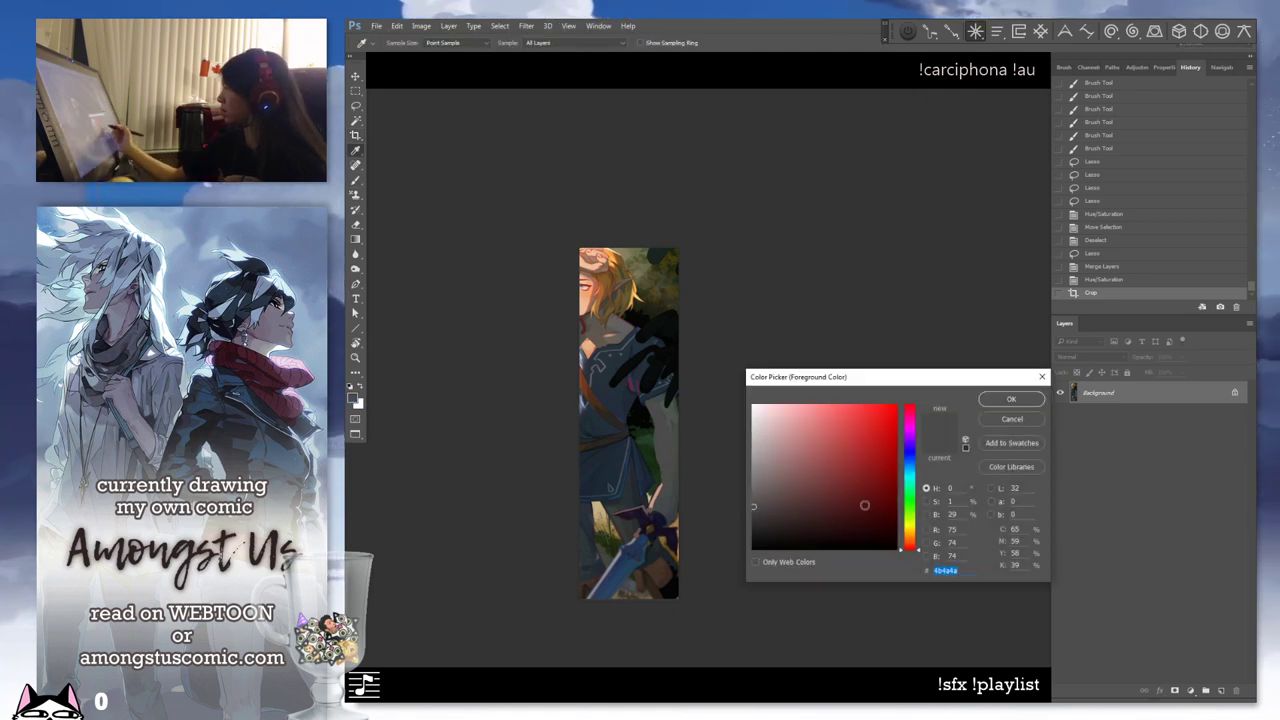
key(Return)
key(b)
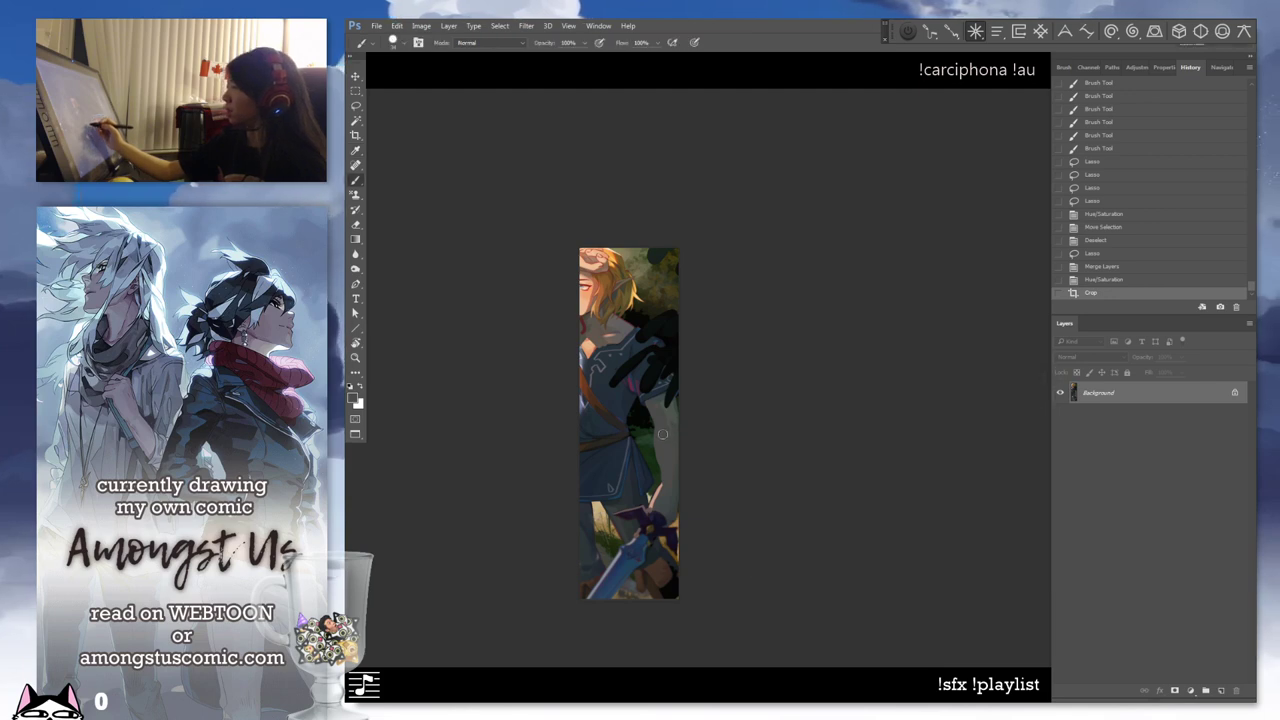
Reset to the default colours, try a black brush mark on the tunic's side above the belt, and undo it
key(d)
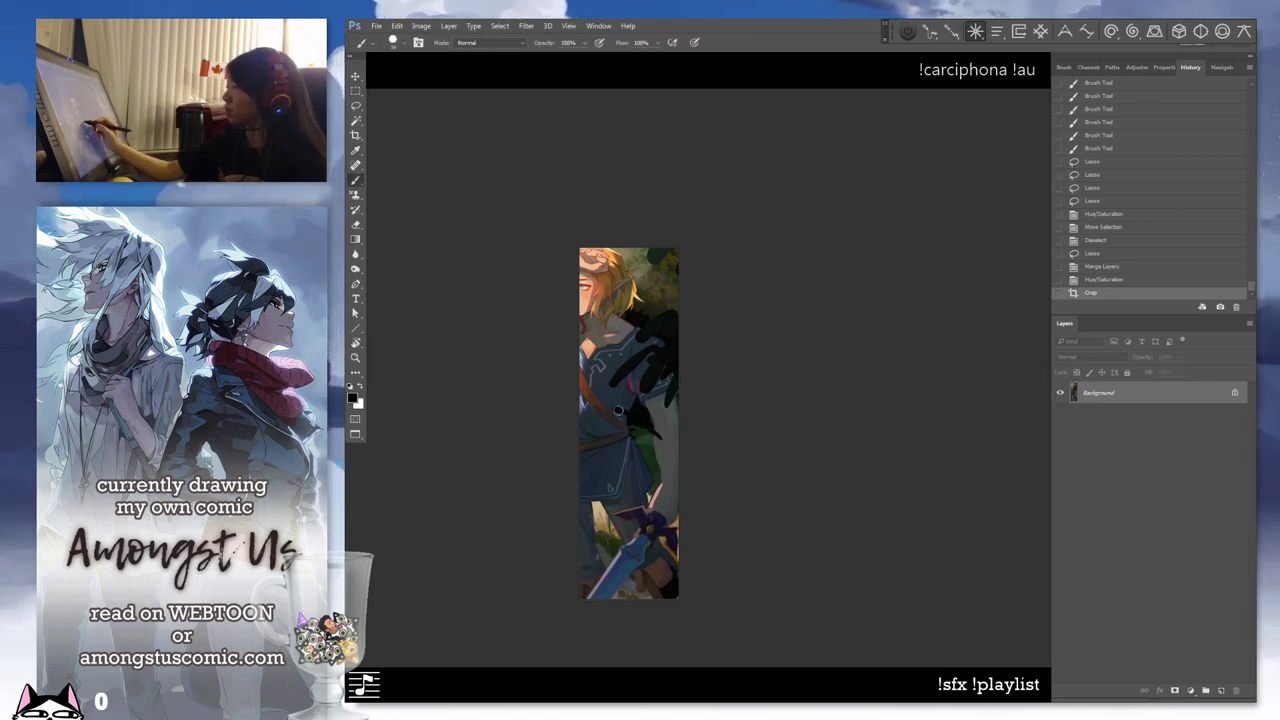
mouse_move(618, 411)
mouse_down()
mouse_move(630, 404)
mouse_move(634, 428)
mouse_up()
key(ctrl+z)
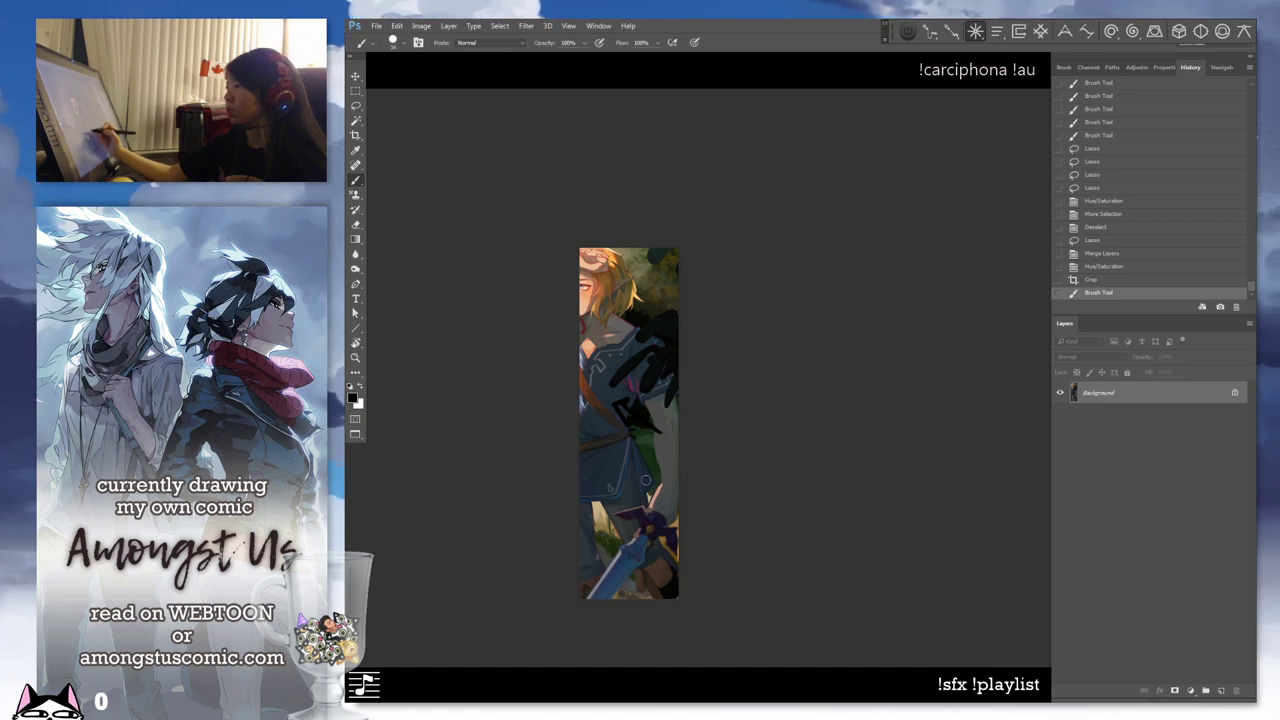
key(ctrl+z)
Sample the tunic's dark shadow colour above the belt and inspect it in the foreground Color Picker
alt+click(617, 427)
key(i)
click(352, 398)
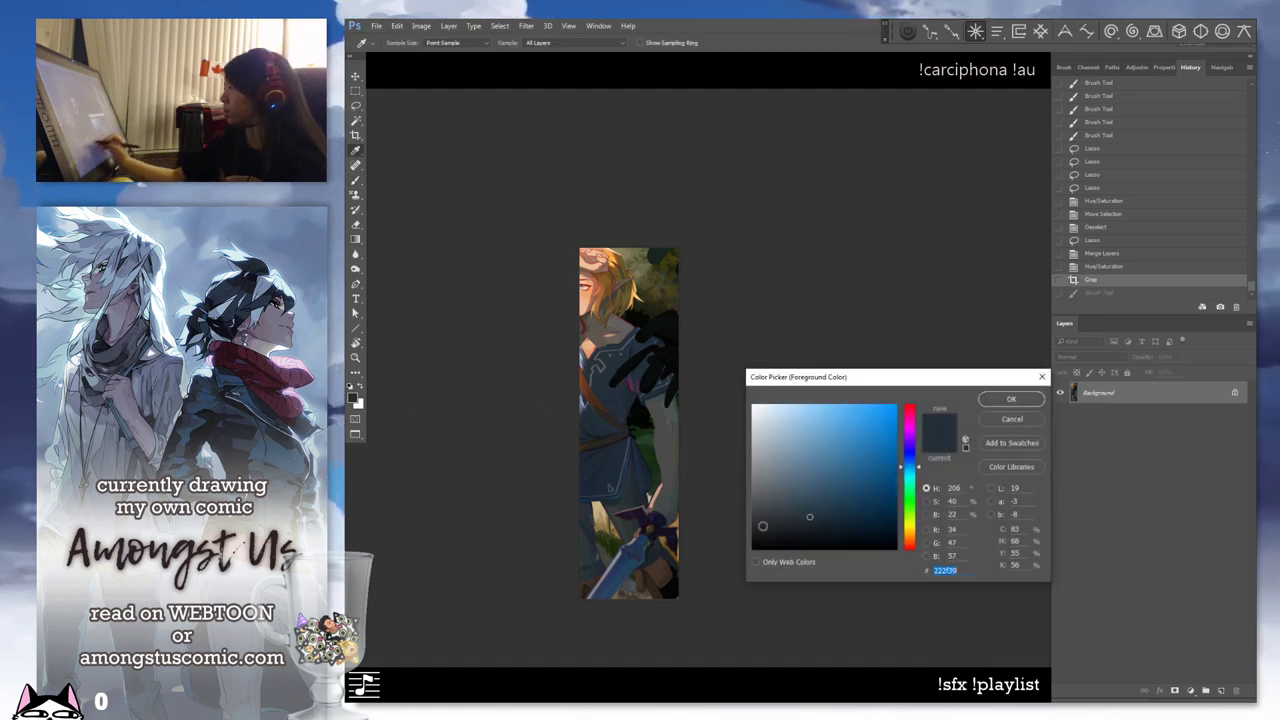
key(Return)
key(b)
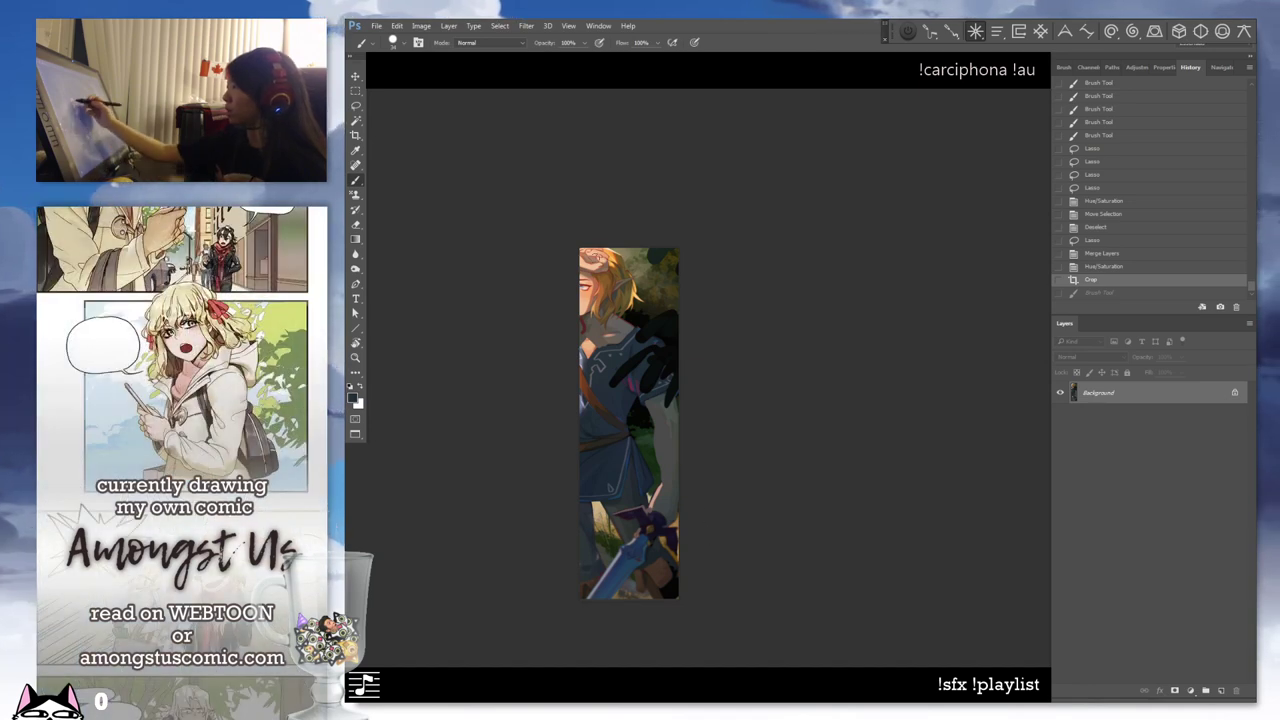
Crop the strip slightly tighter around the shaded torso, lowered arm and sword
key(c)
drag(590, 254, 679, 589)
key(Return)
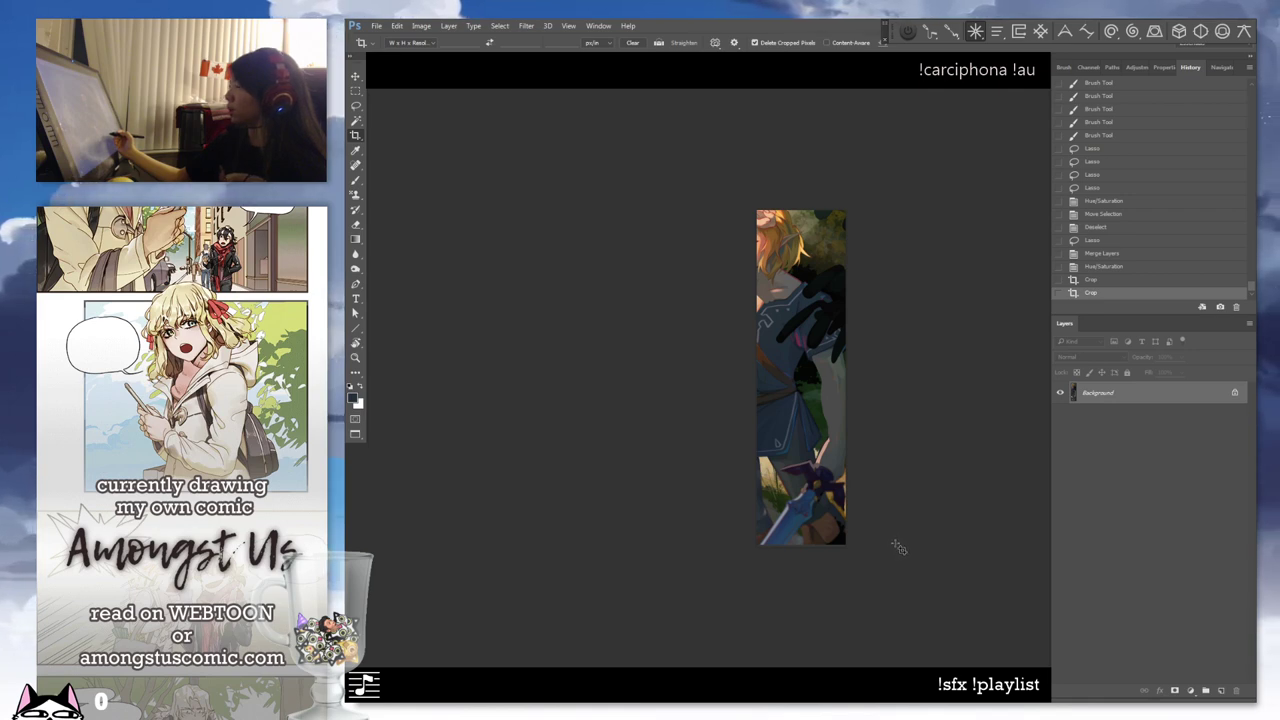
Undo both crops of the shaded strip to restore the full canvas
key(ctrl+alt+z)
key(ctrl+alt+z)
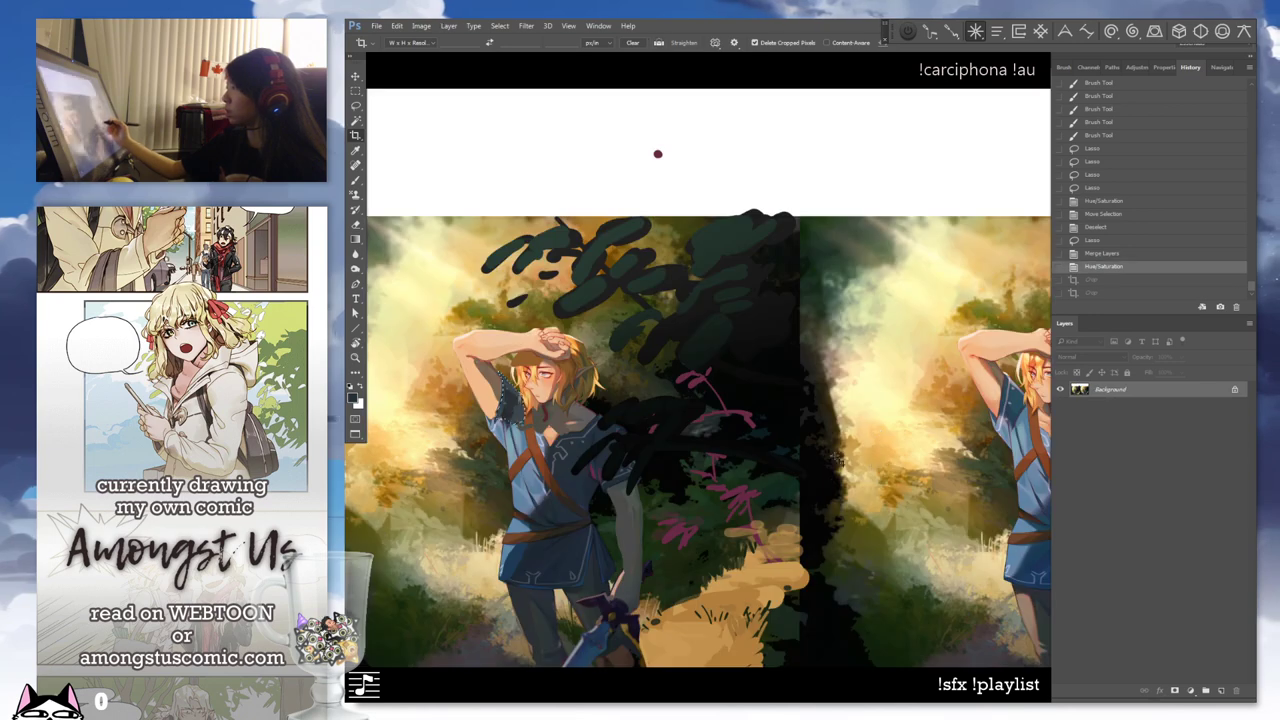
Crop the painting to the character's lit side around the raised arm, face and upper tunic, and undo the crop
drag(837, 459, 960, 421)
mouse_move(576, 288)
mouse_down()
mouse_move(677, 480)
mouse_move(678, 508)
mouse_up()
key(Return)
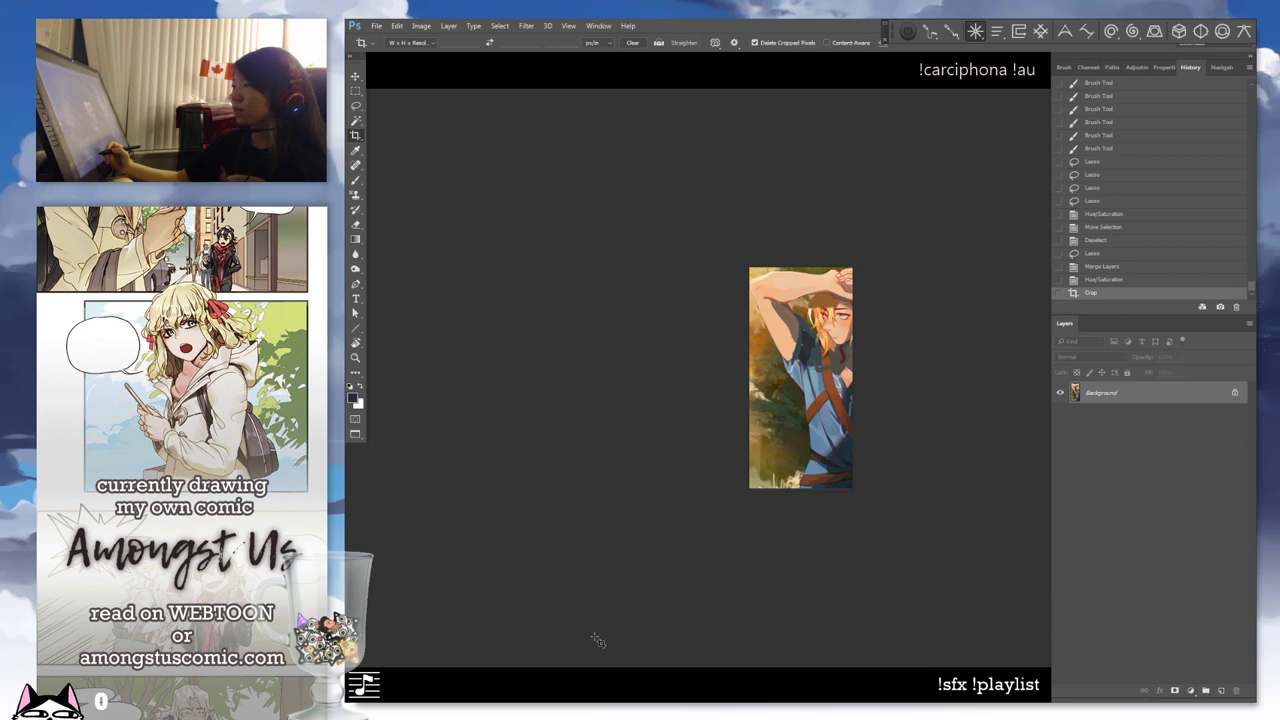
key(ctrl+z)
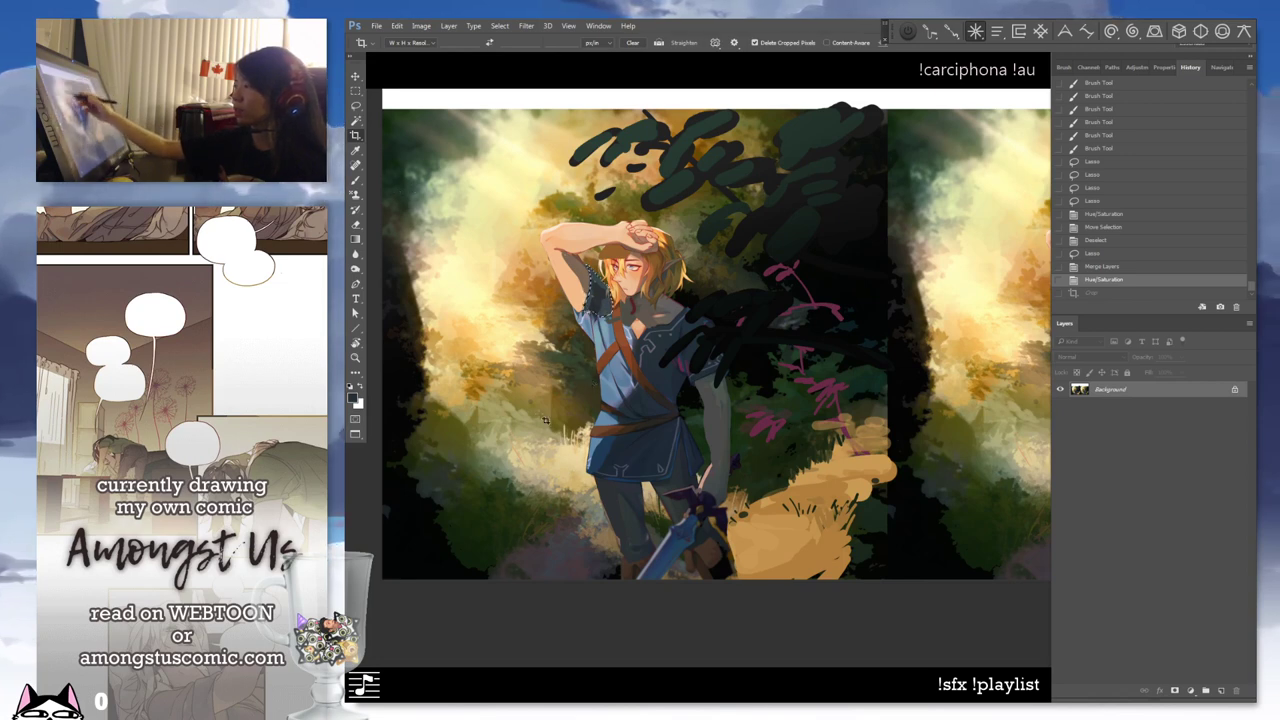
Clear the selection and switch to the Brush tool with both painting versions in view
drag(668, 508, 683, 583)
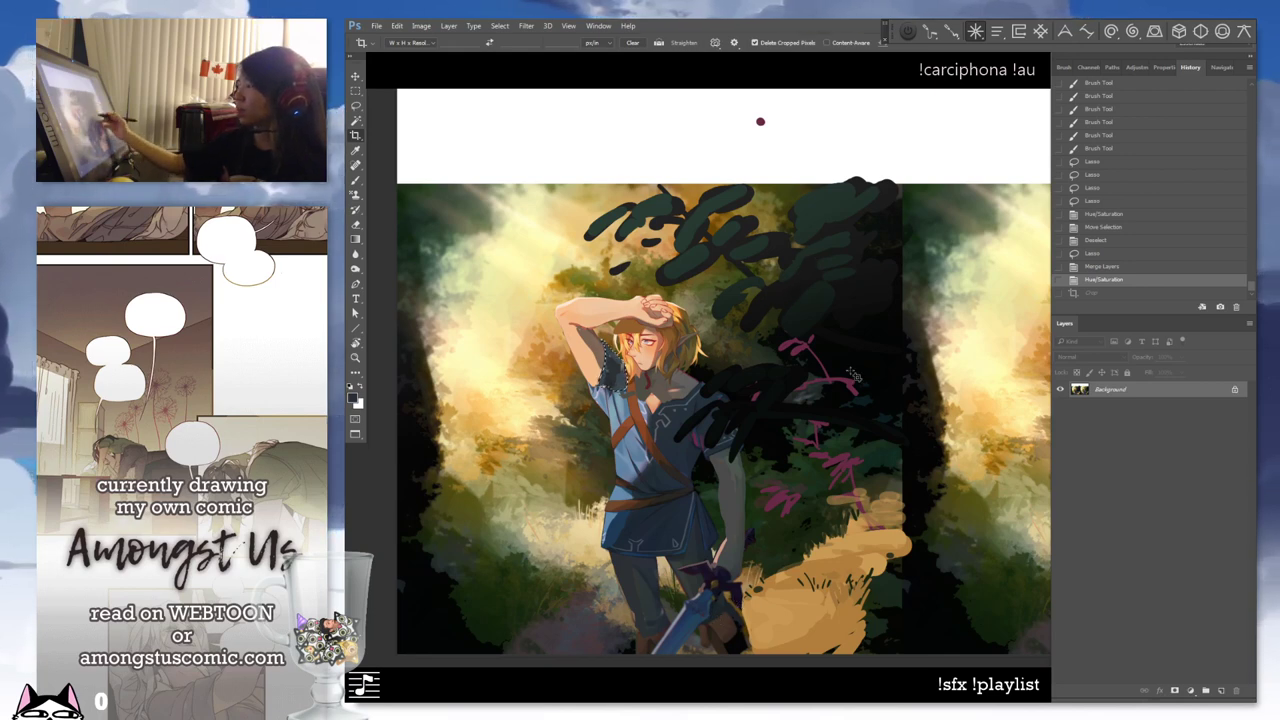
key(ctrl+d)
key(b)
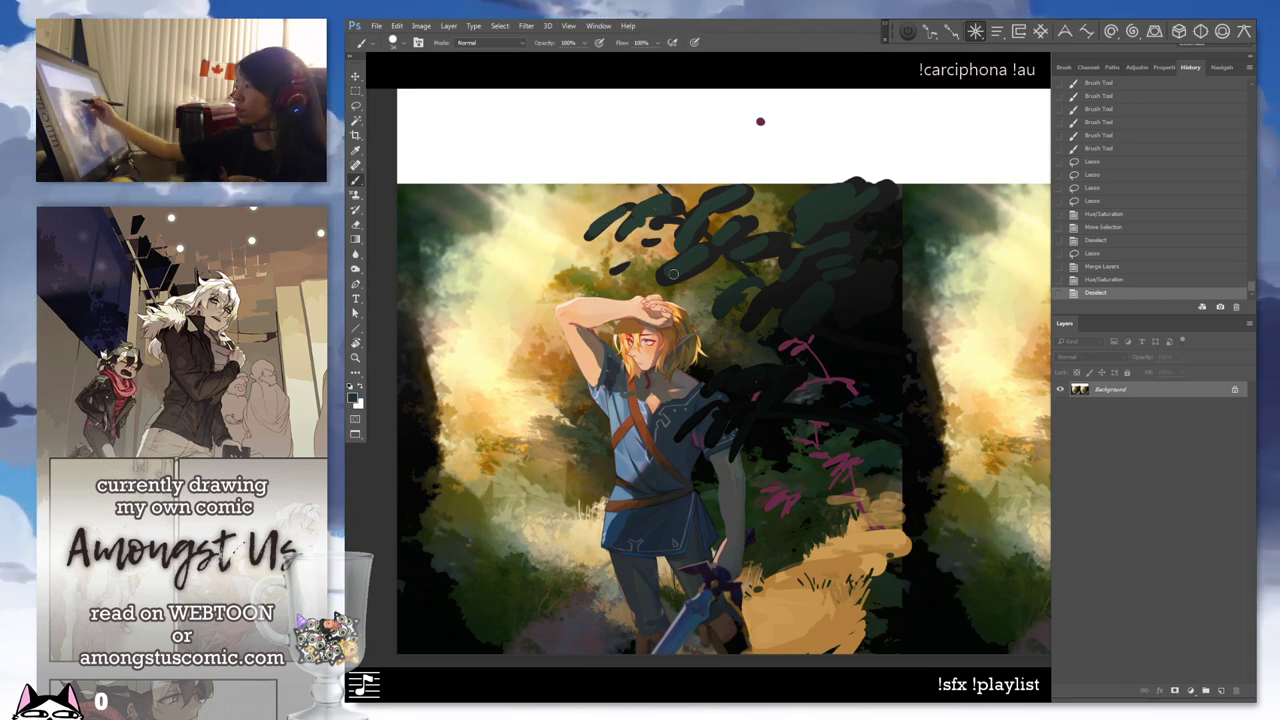
key(ctrl+minus)
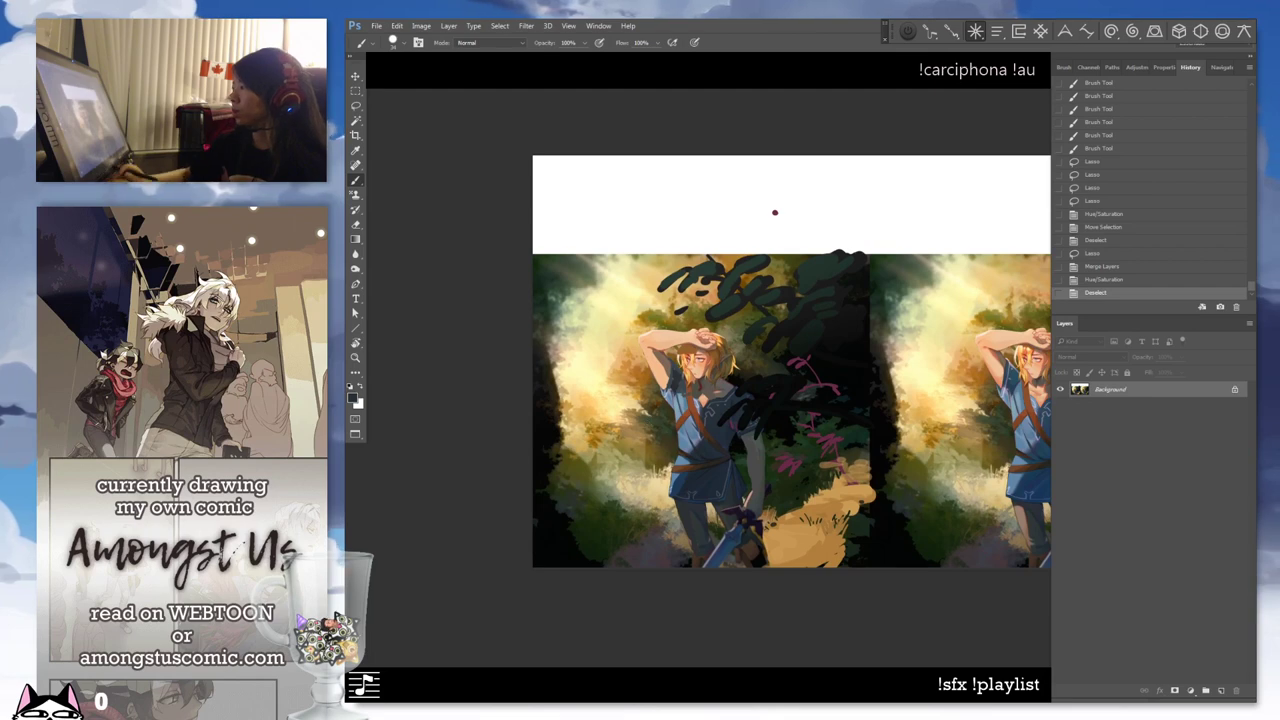